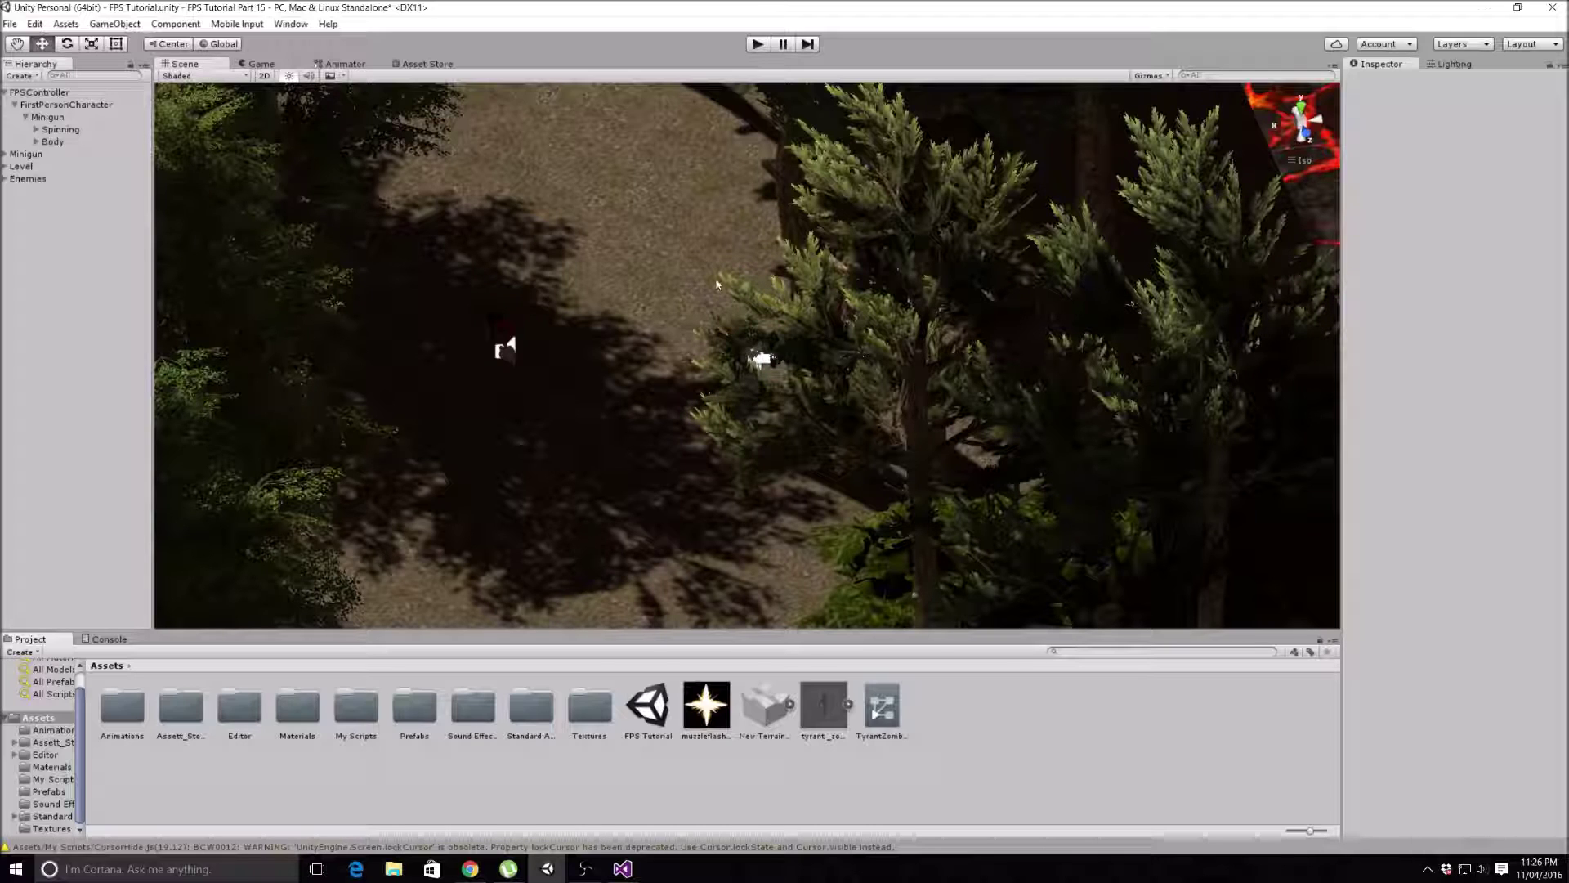
Step: Switch to Chrome to look over the muzzle flash image results, and return to Unity
{"action": "right_click_drag", "start_coordinate": [717, 284], "coordinate": [535, 359]}
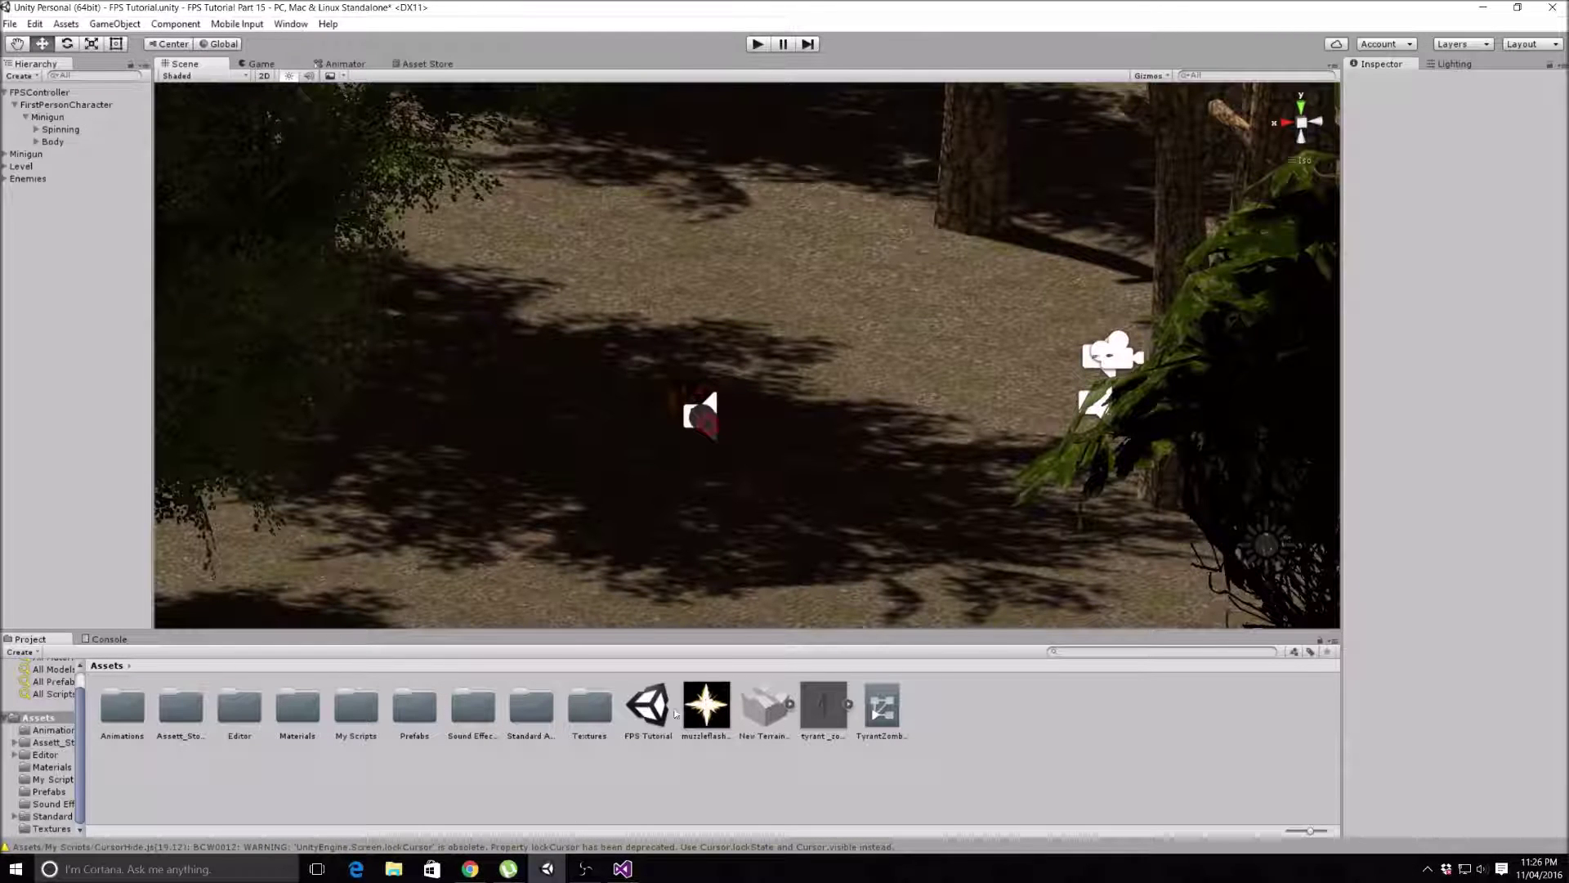
{"action": "left_click", "coordinate": [470, 868]}
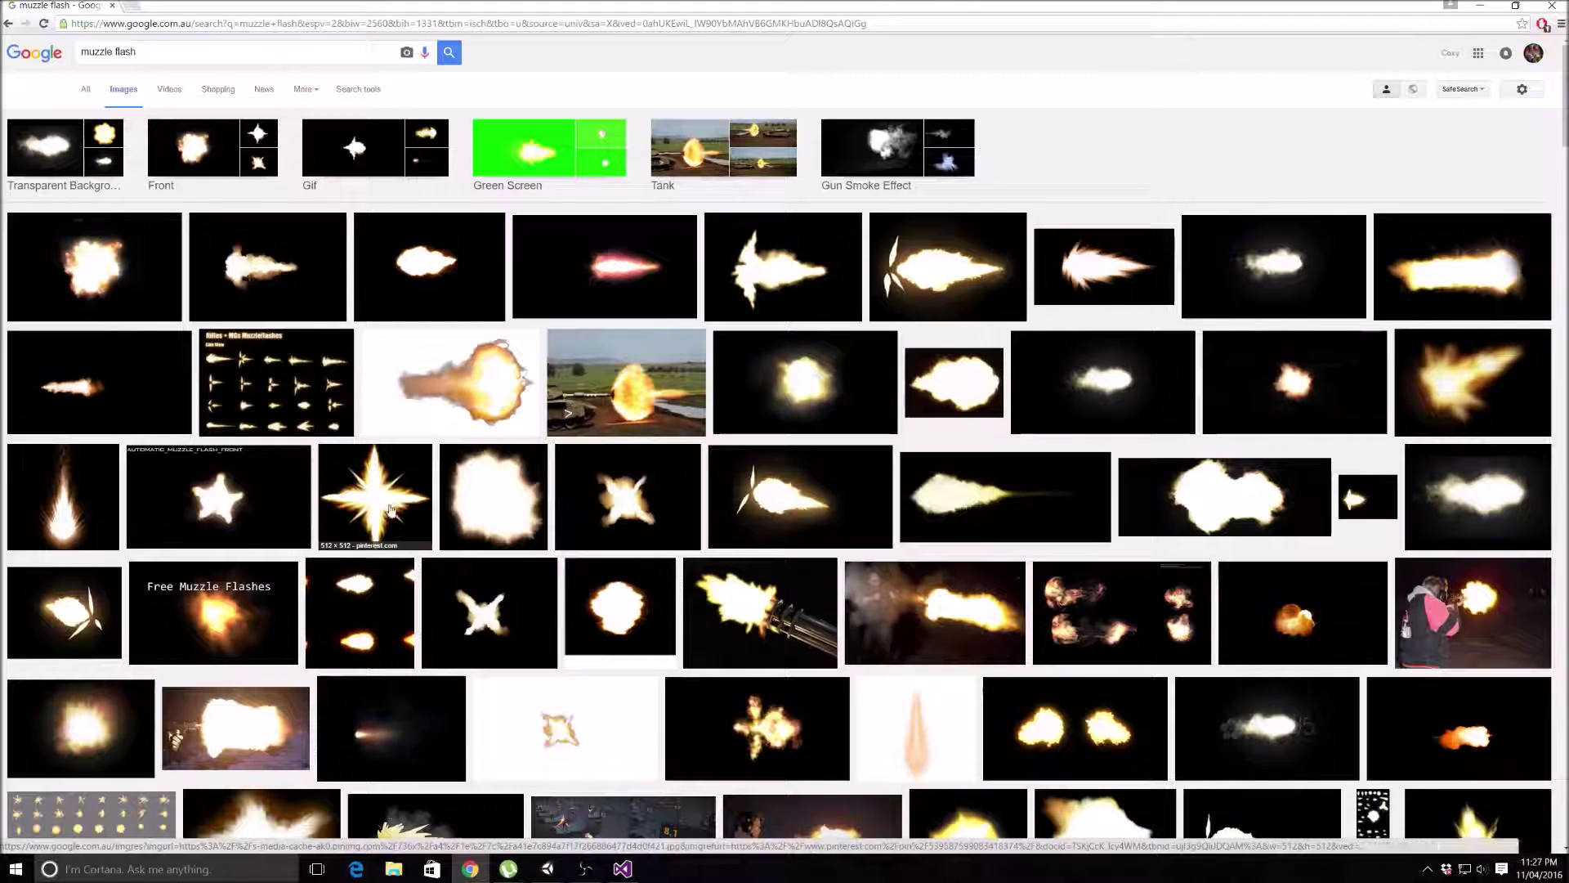
{"action": "left_click", "coordinate": [546, 869]}
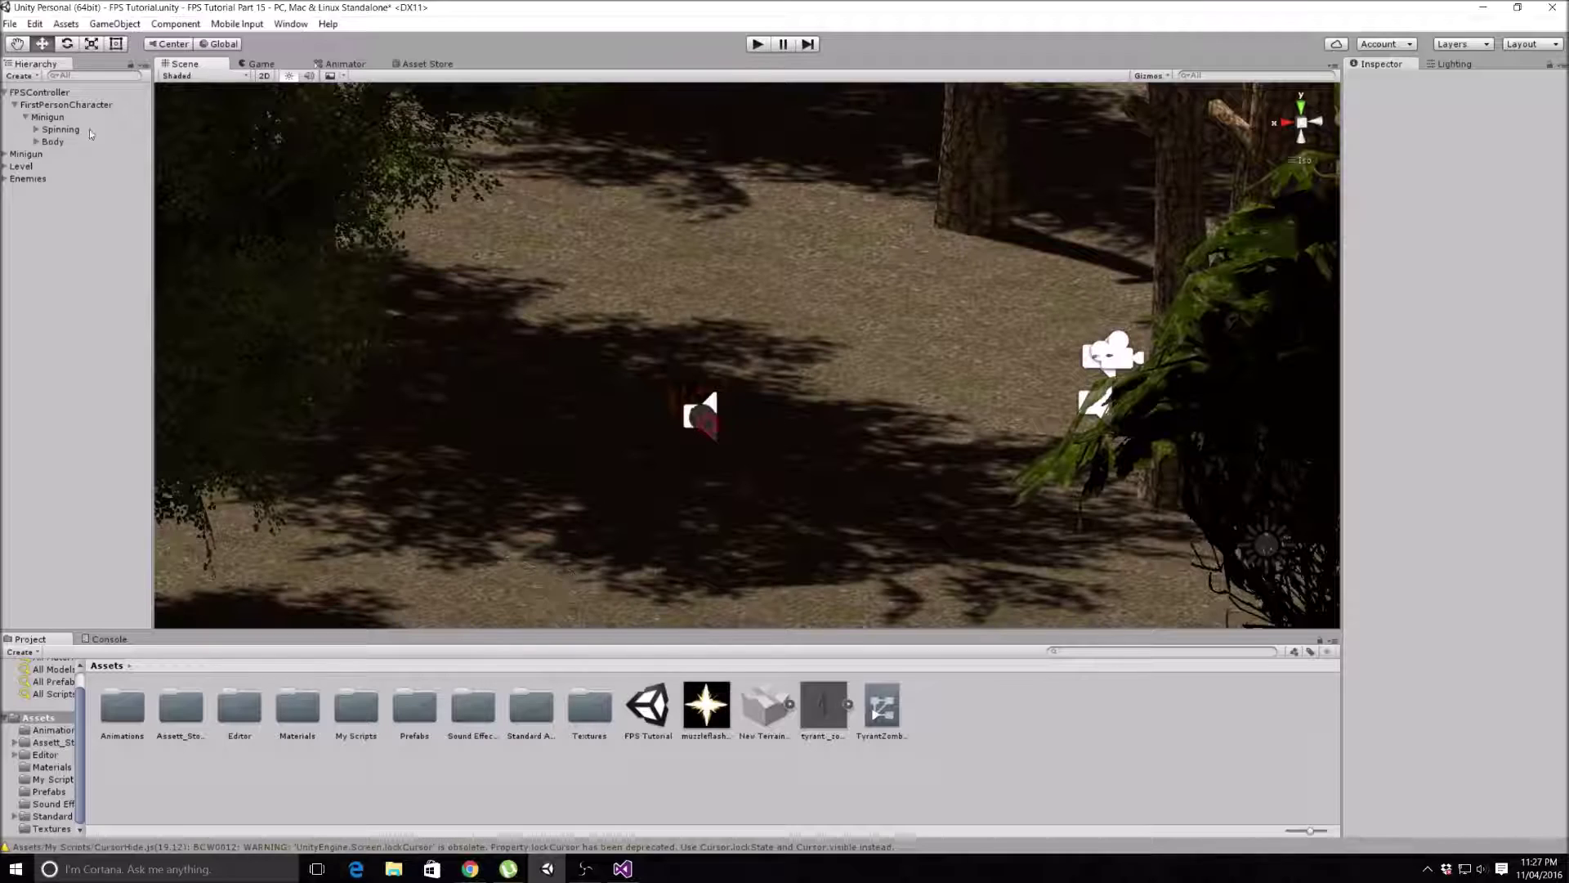
Step: Create an empty child object under the FirstPersonCharacter's Minigun and name it MuzzleFlashSpawn
{"action": "middle_click_drag", "start_coordinate": [873, 424], "coordinate": [645, 297]}
{"action": "double_click", "coordinate": [46, 117]}
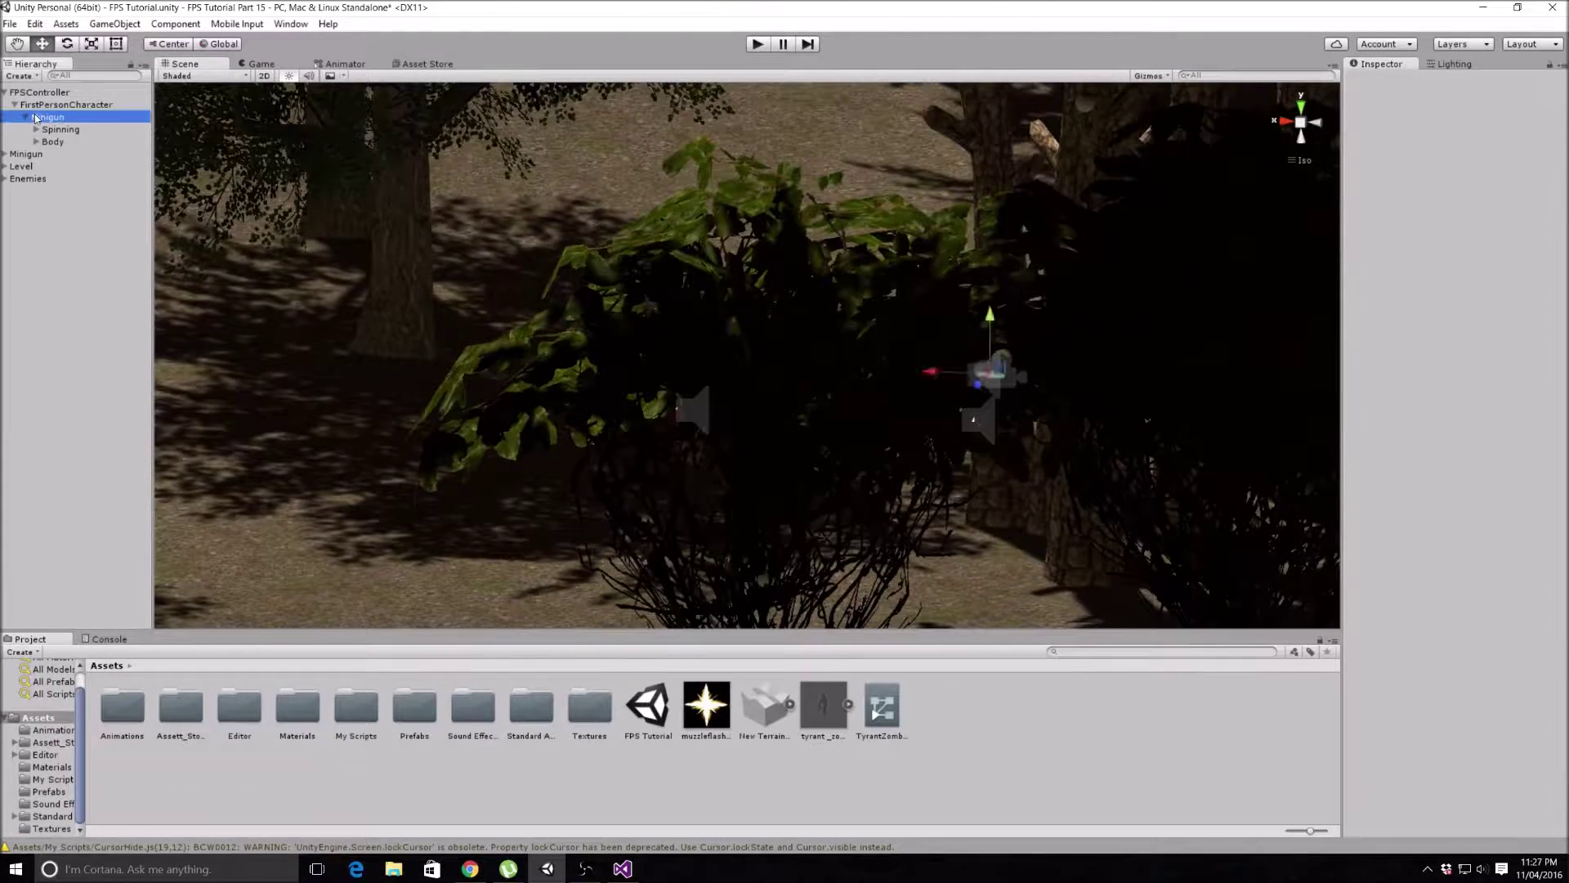
{"action": "left_click", "coordinate": [1301, 123]}
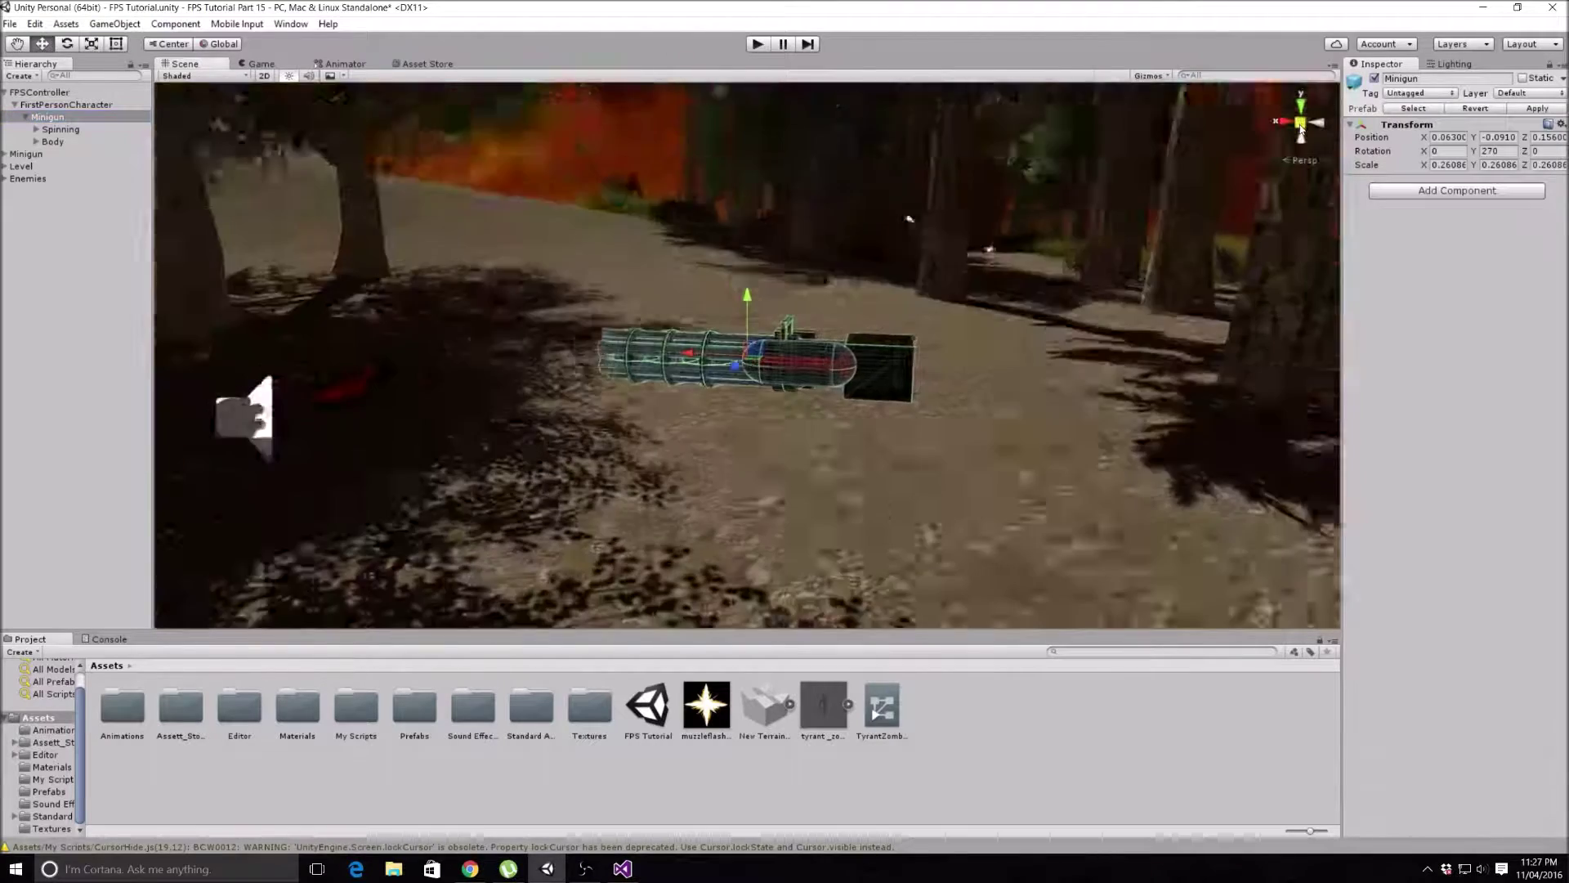
{"action": "right_click_drag", "start_coordinate": [886, 257], "coordinate": [934, 246]}
{"action": "scroll", "coordinate": [913, 248], "scroll_direction": "up", "scroll_amount": 3}
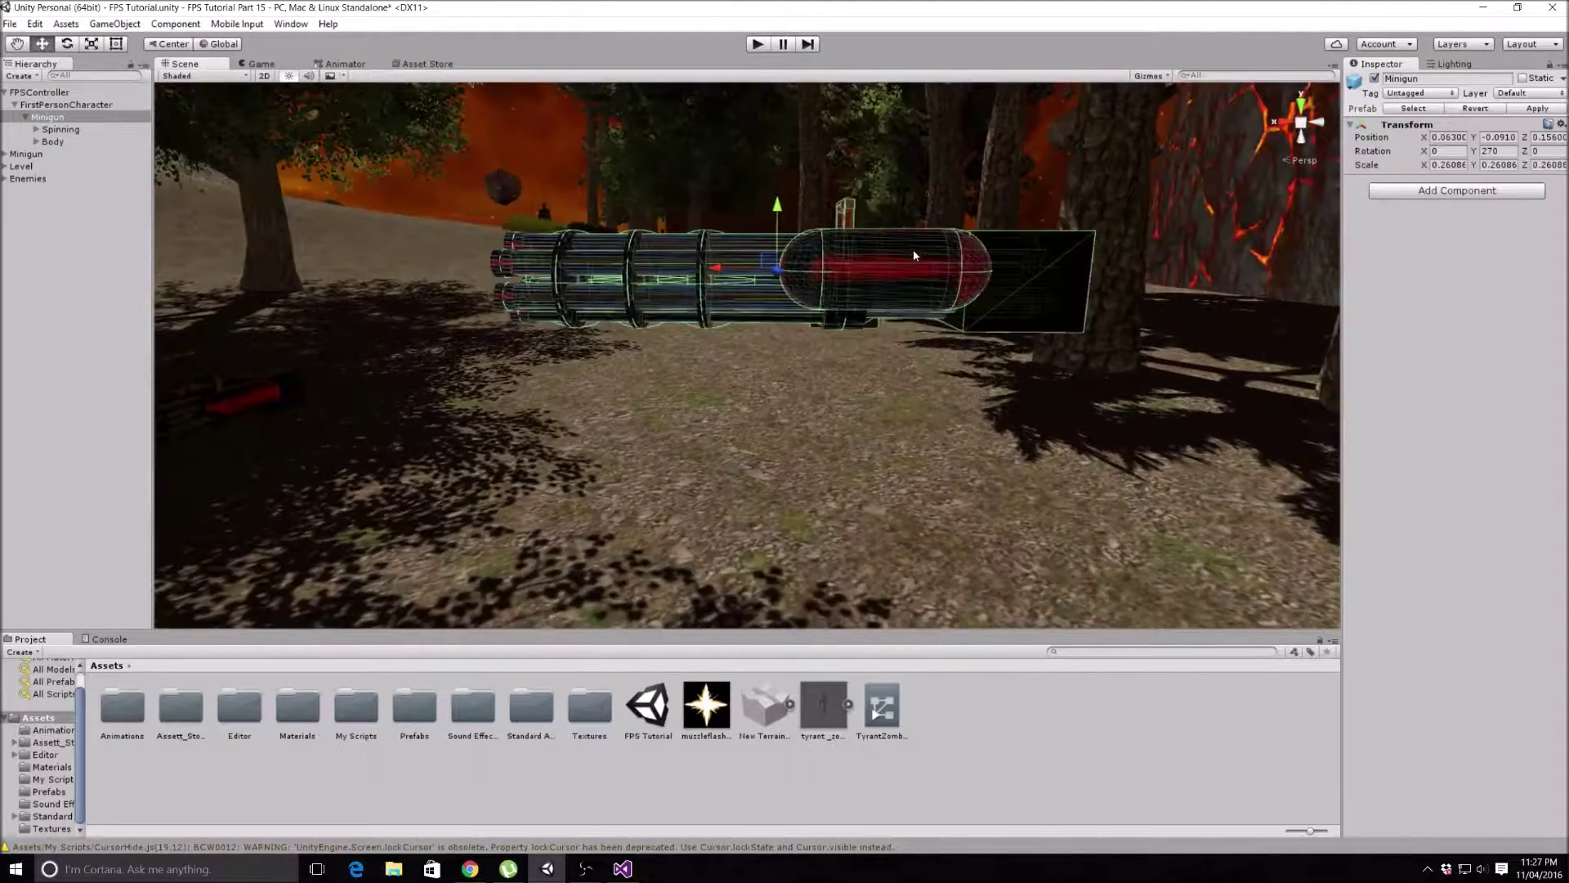
{"action": "middle_click_drag", "start_coordinate": [914, 249], "coordinate": [899, 322]}
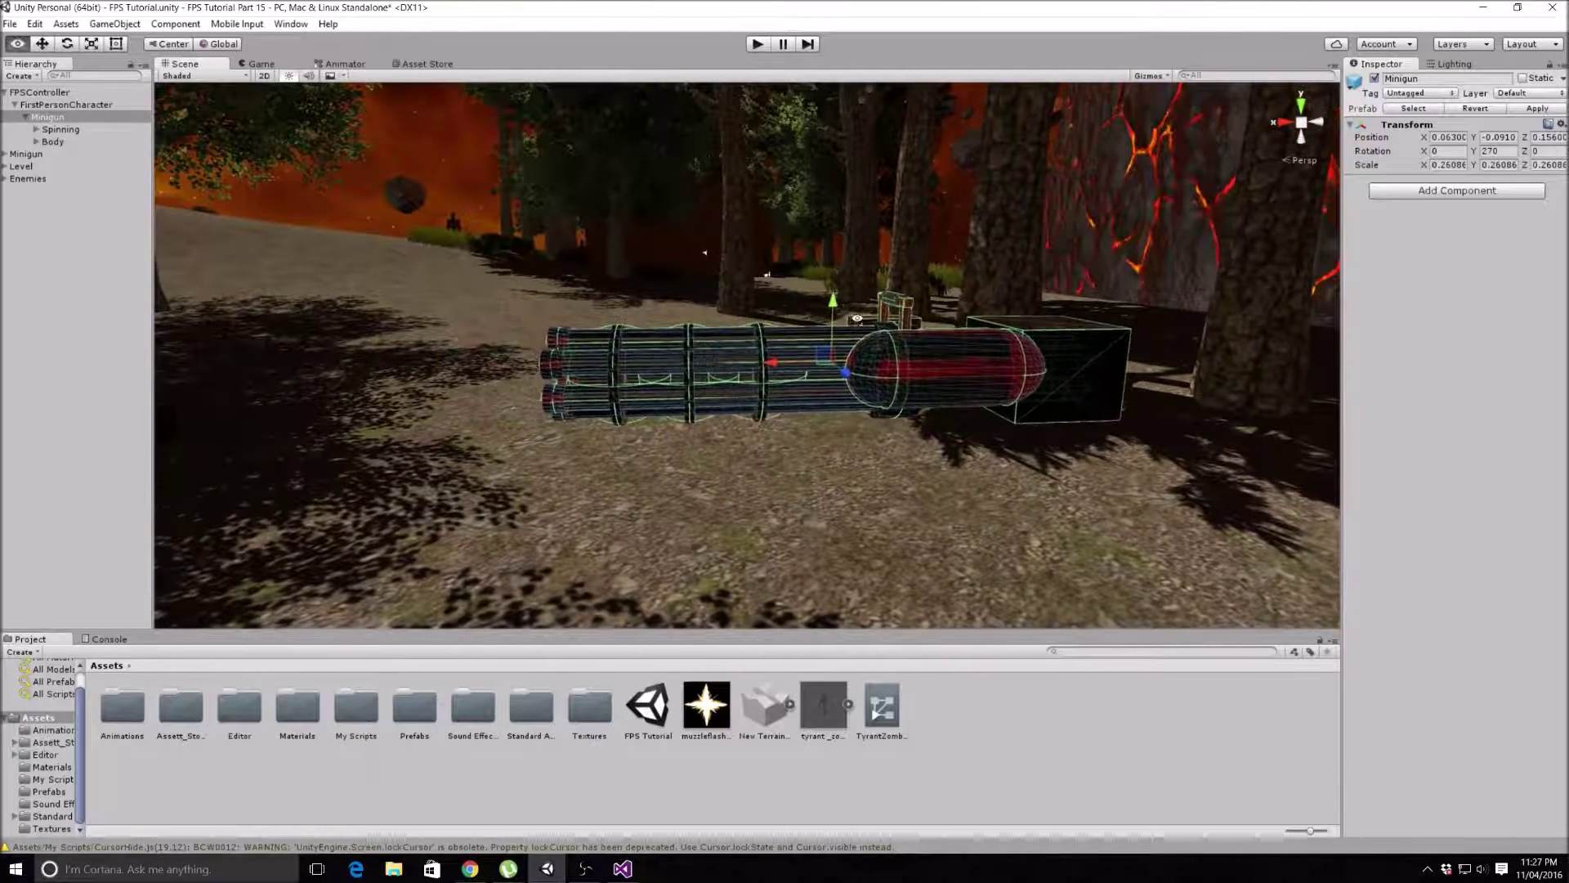
{"action": "left_click_drag", "start_coordinate": [899, 321], "coordinate": [625, 372], "text": "alt"}
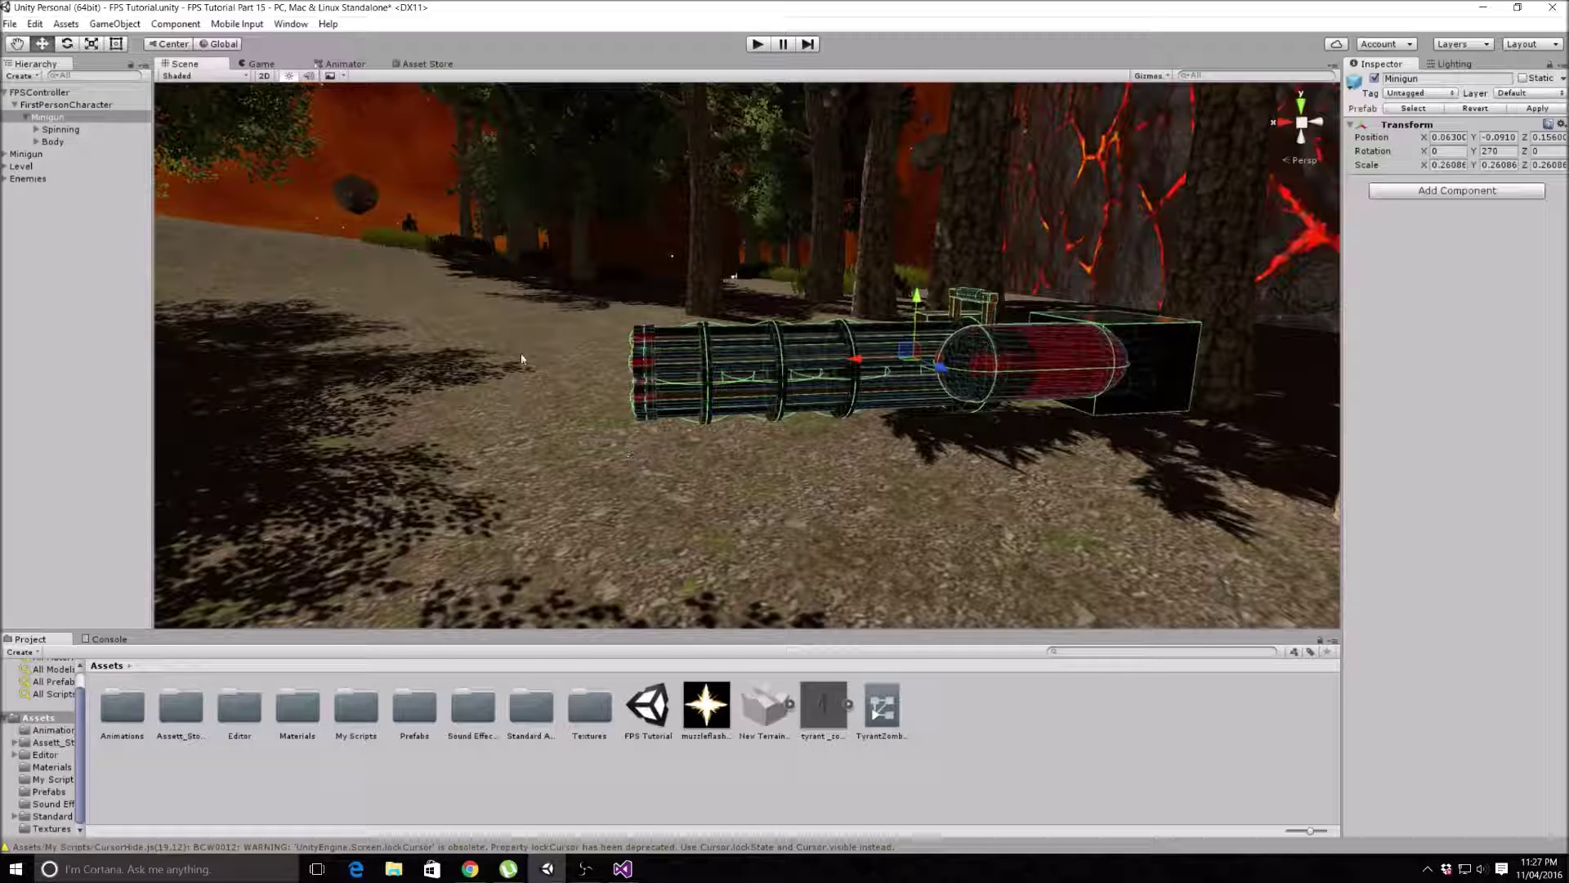
{"action": "right_click", "coordinate": [68, 121]}
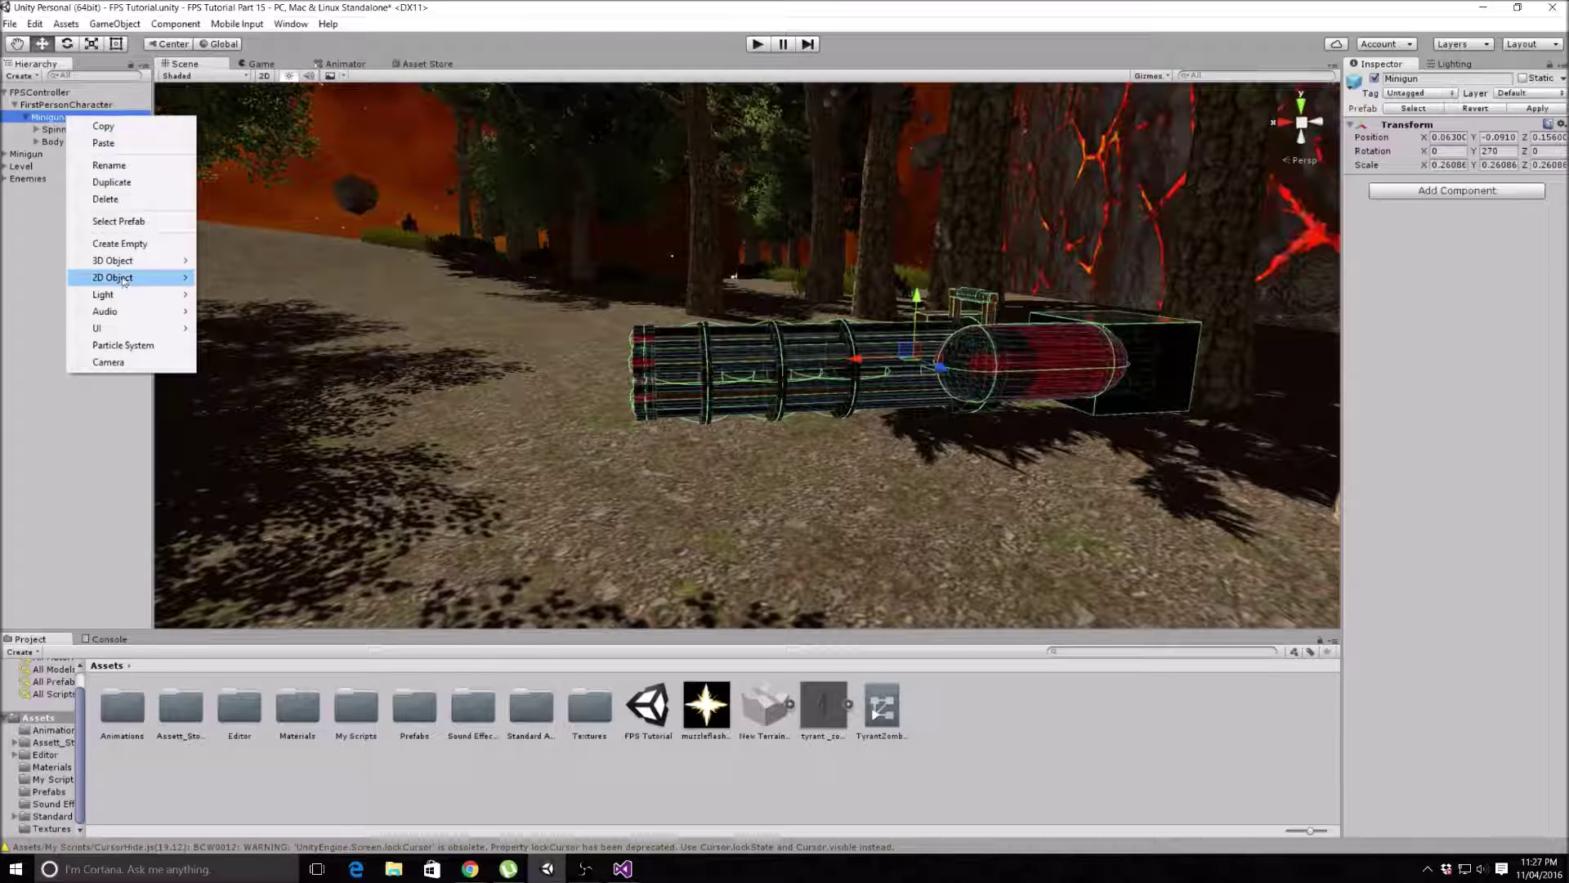
{"action": "left_click", "coordinate": [121, 244]}
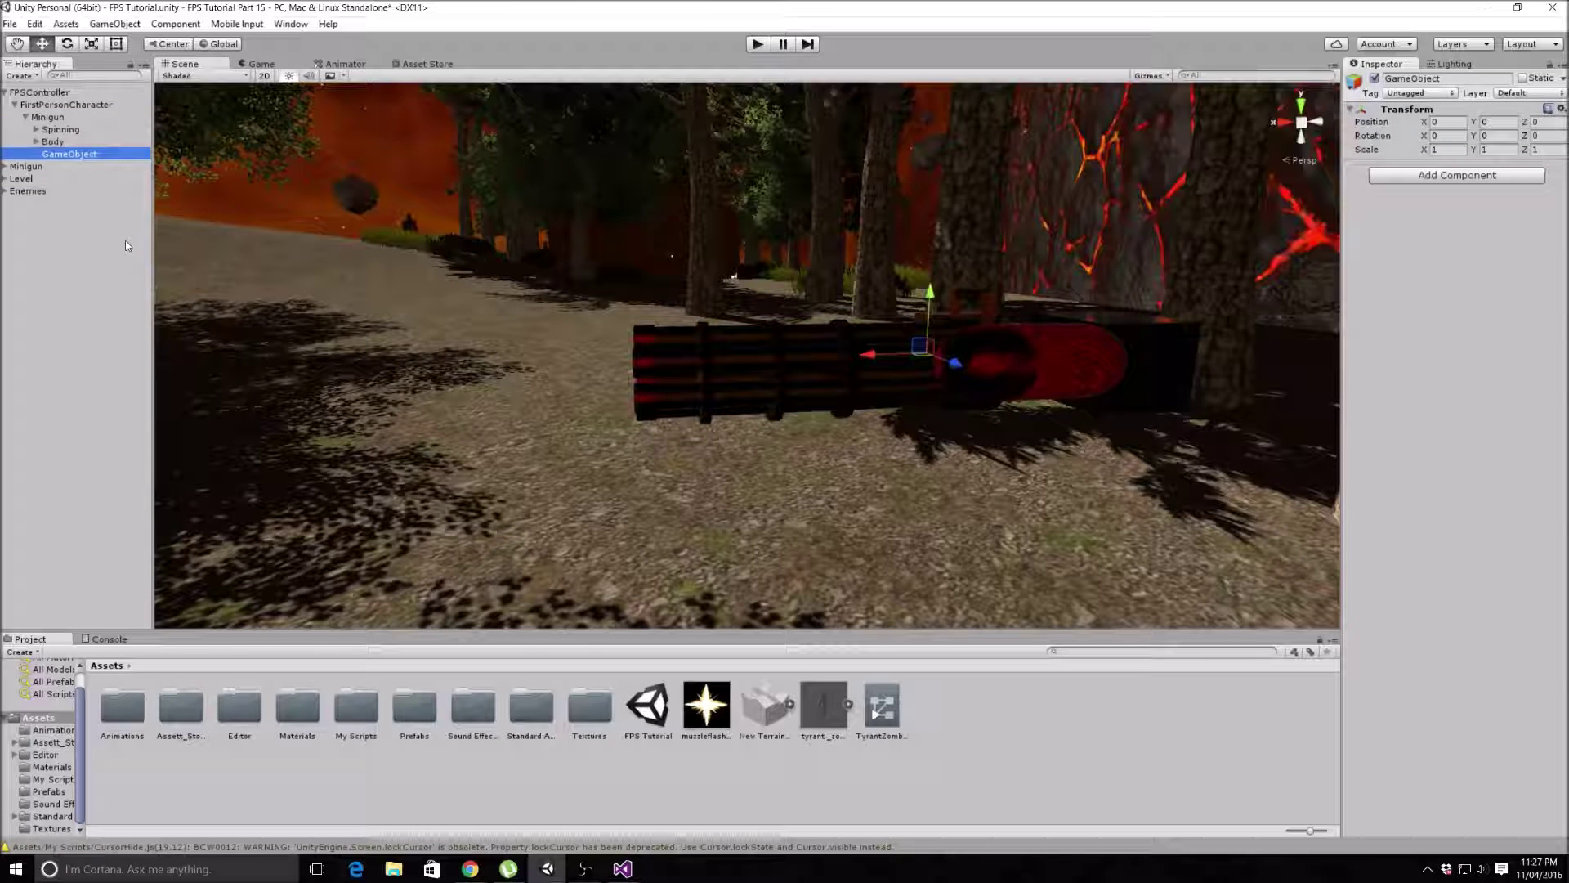
{"action": "key", "text": "F2"}
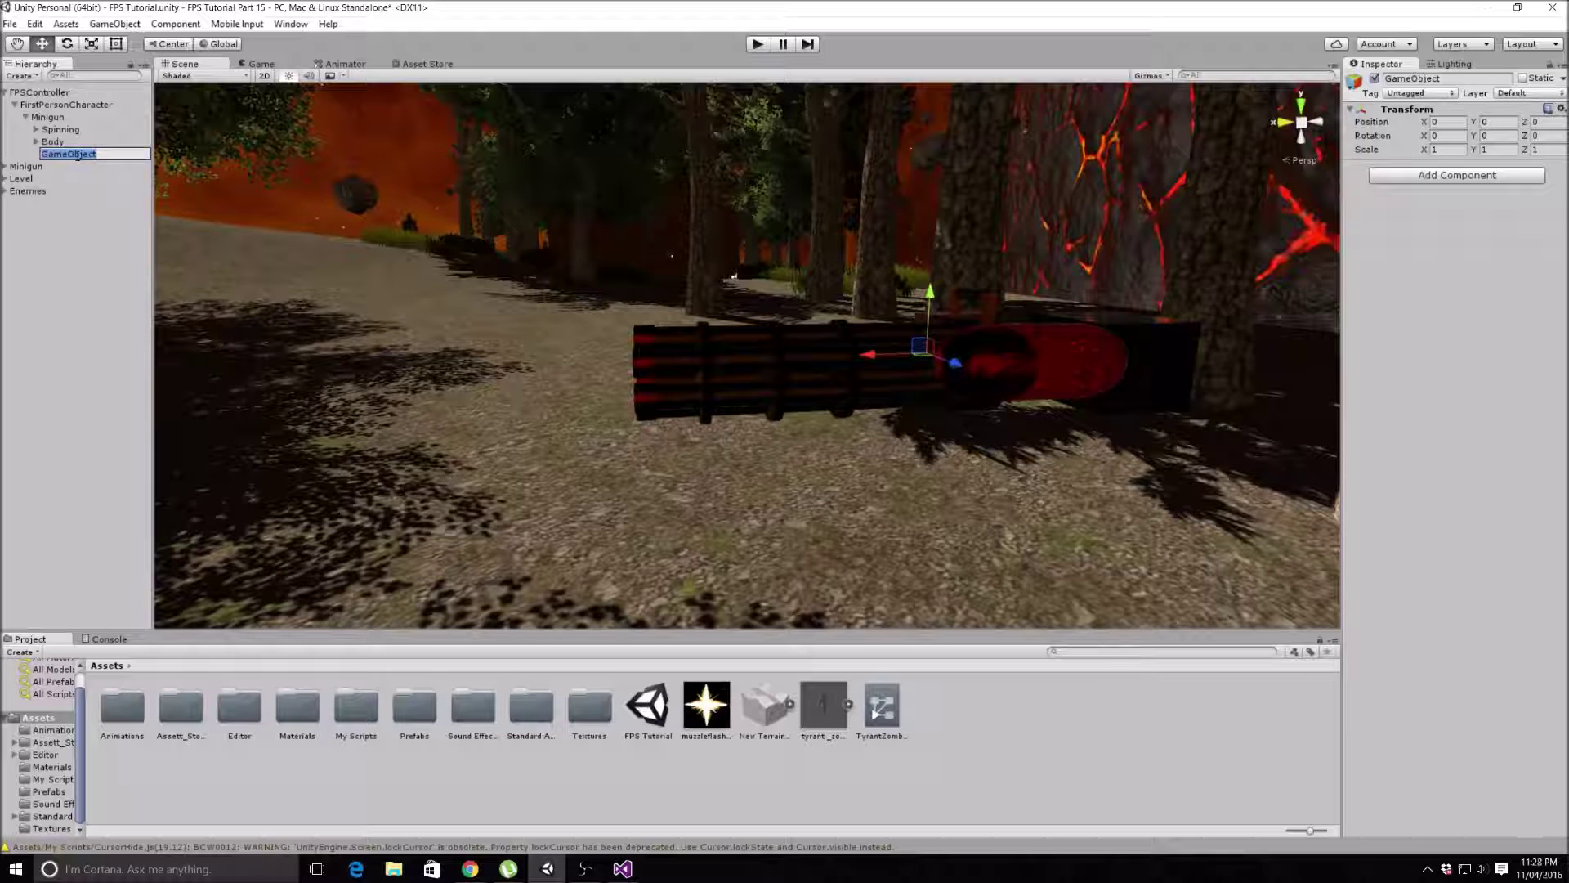
{"action": "type", "text": "MuzzleFlashSpaw"}
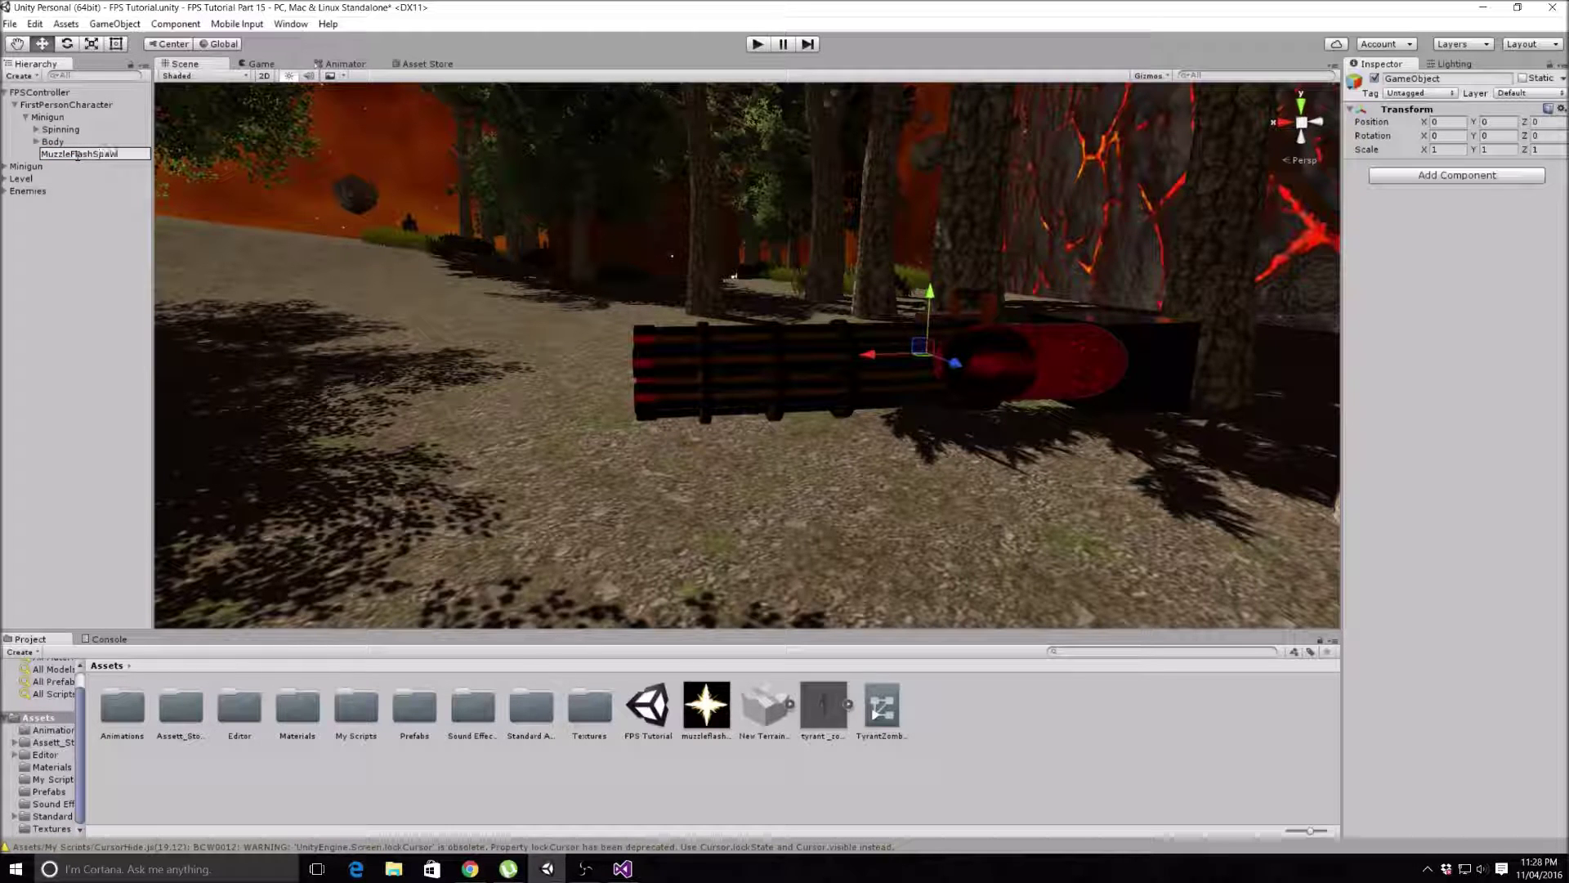
{"action": "type", "text": "n"}
{"action": "key", "text": "Return"}
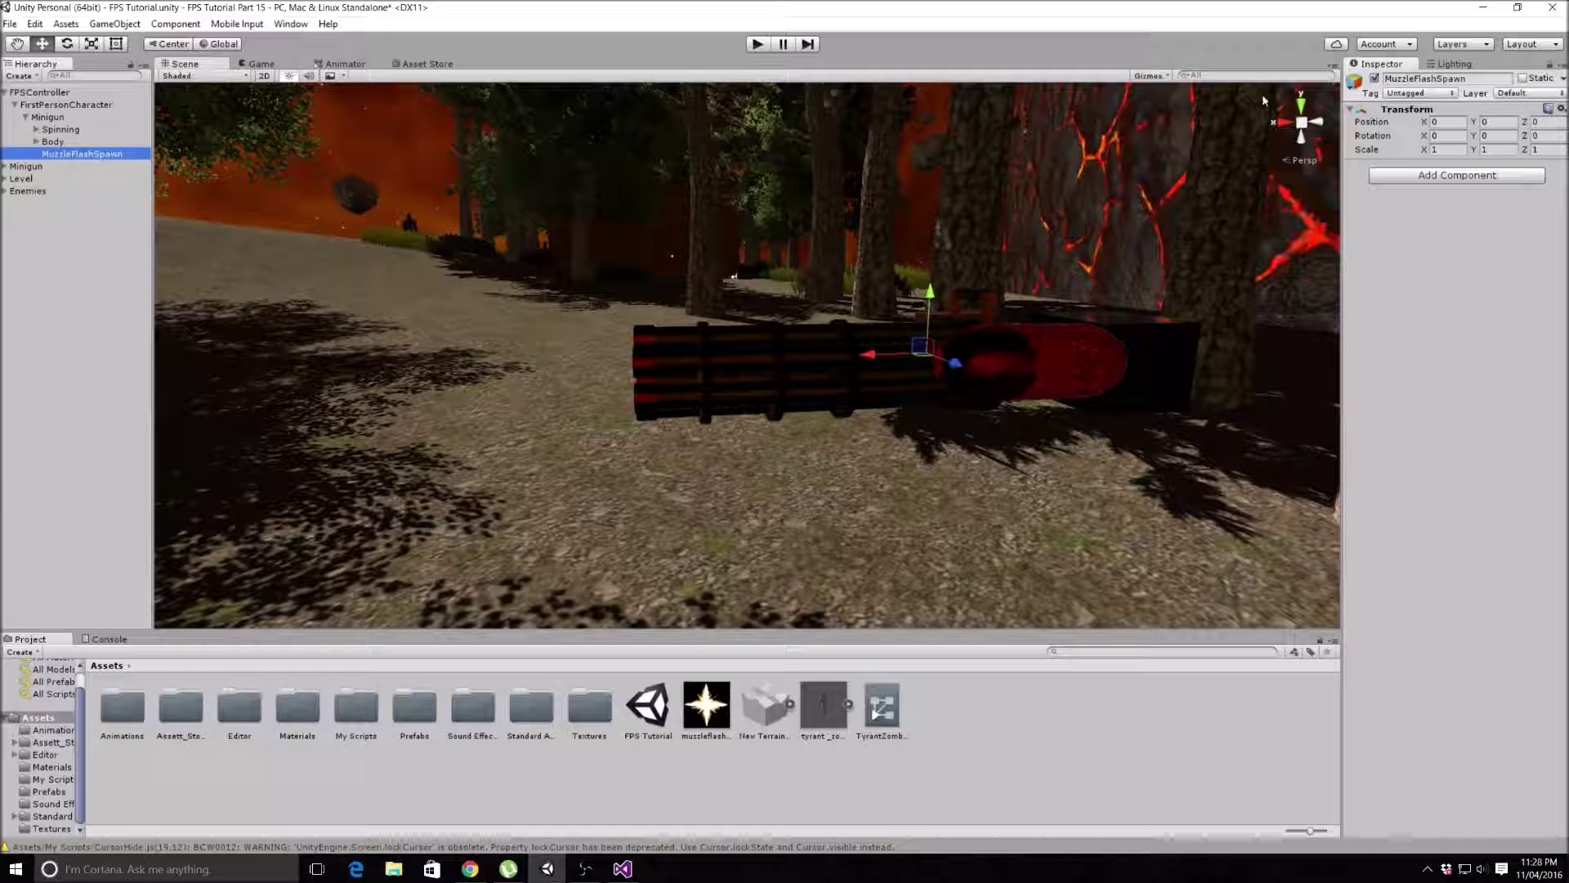
Step: Move MuzzleFlashSpawn to the centre of the minigun's barrel tip, at about X 0.855 and Y -0.038
{"action": "left_click", "coordinate": [1303, 123]}
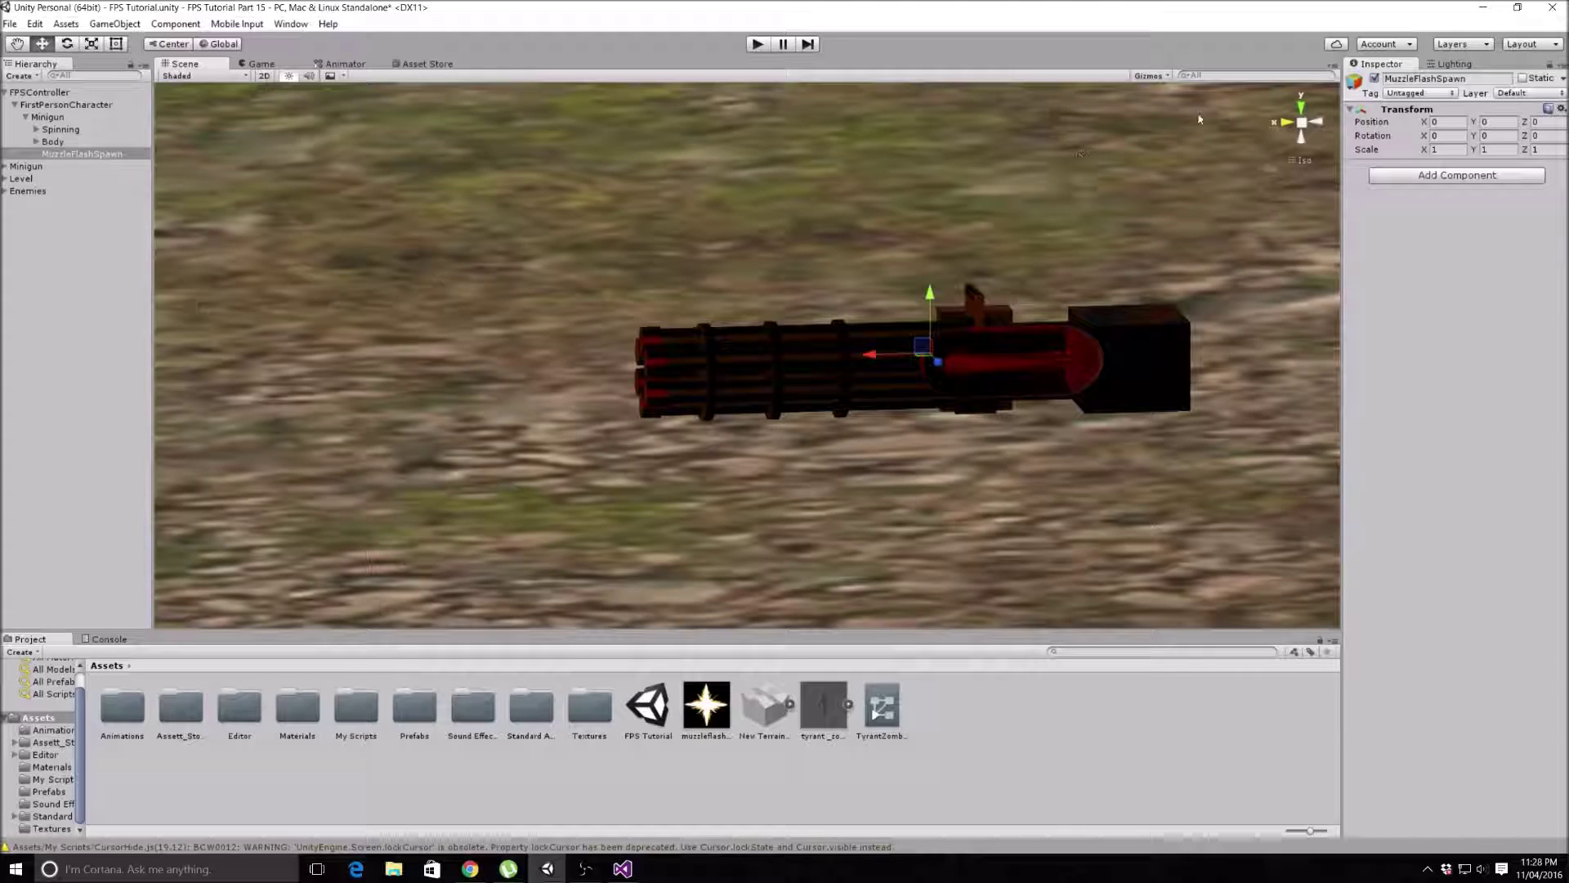
{"action": "left_click", "coordinate": [1303, 136]}
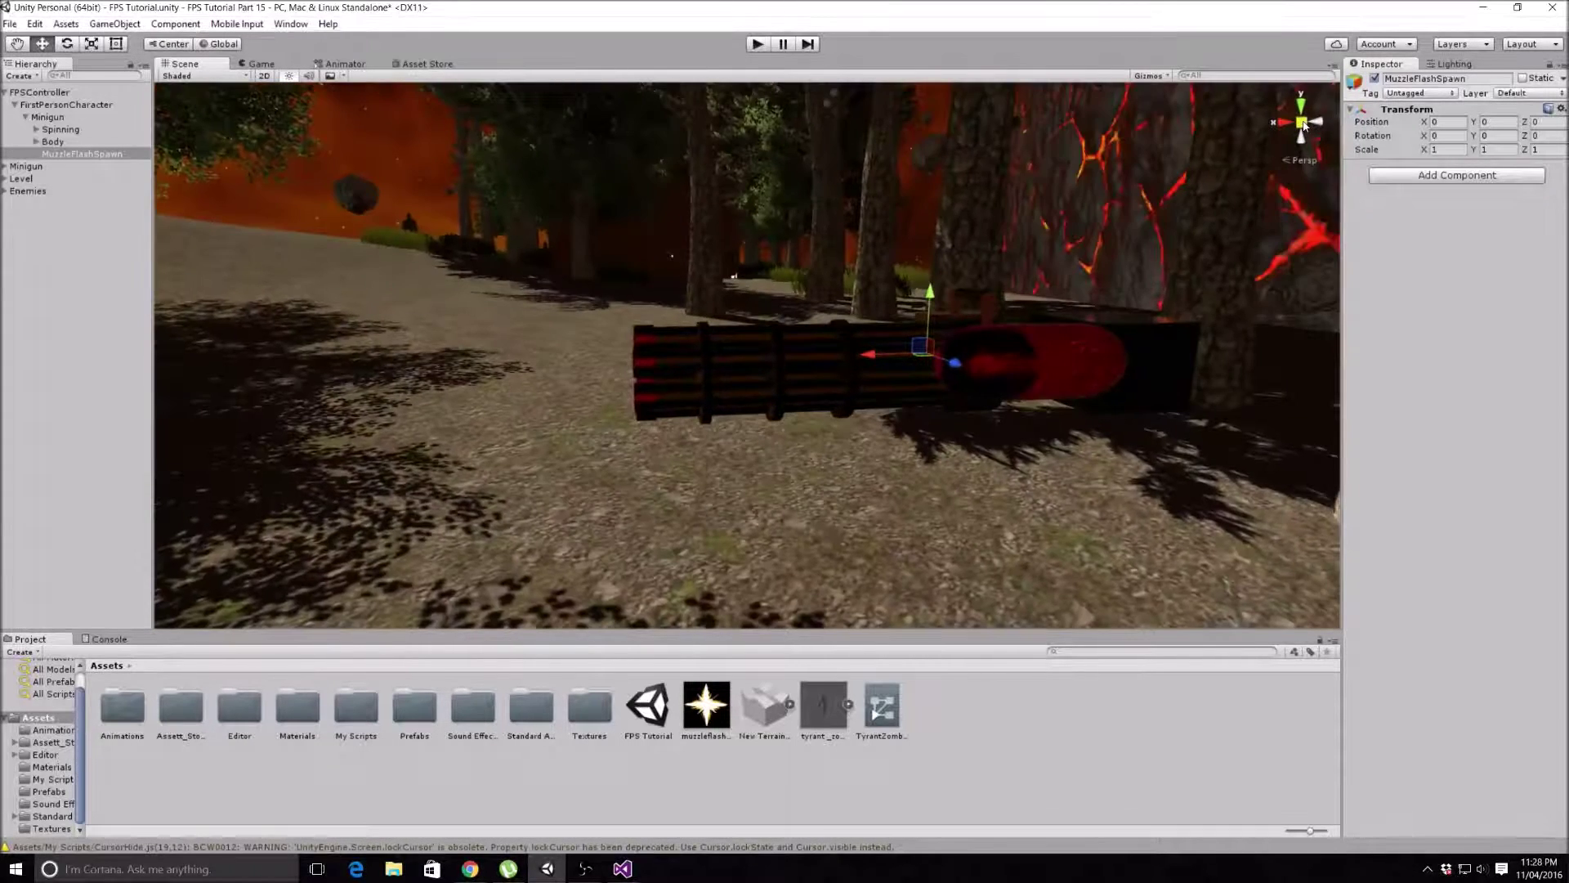
{"action": "left_click", "coordinate": [1283, 124]}
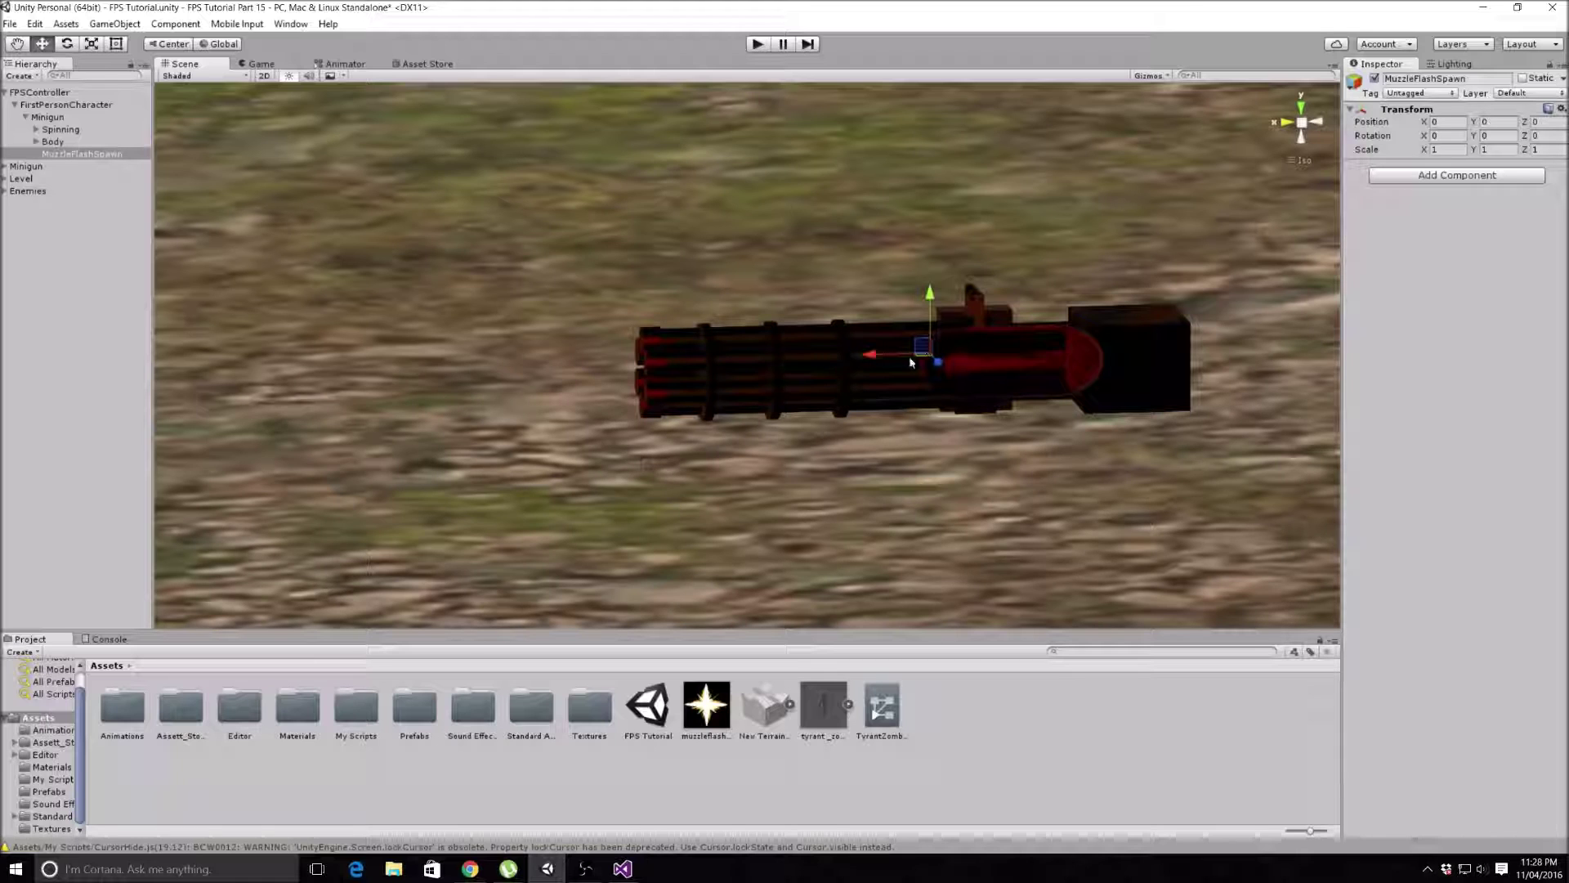
{"action": "left_click_drag", "start_coordinate": [912, 363], "coordinate": [577, 363]}
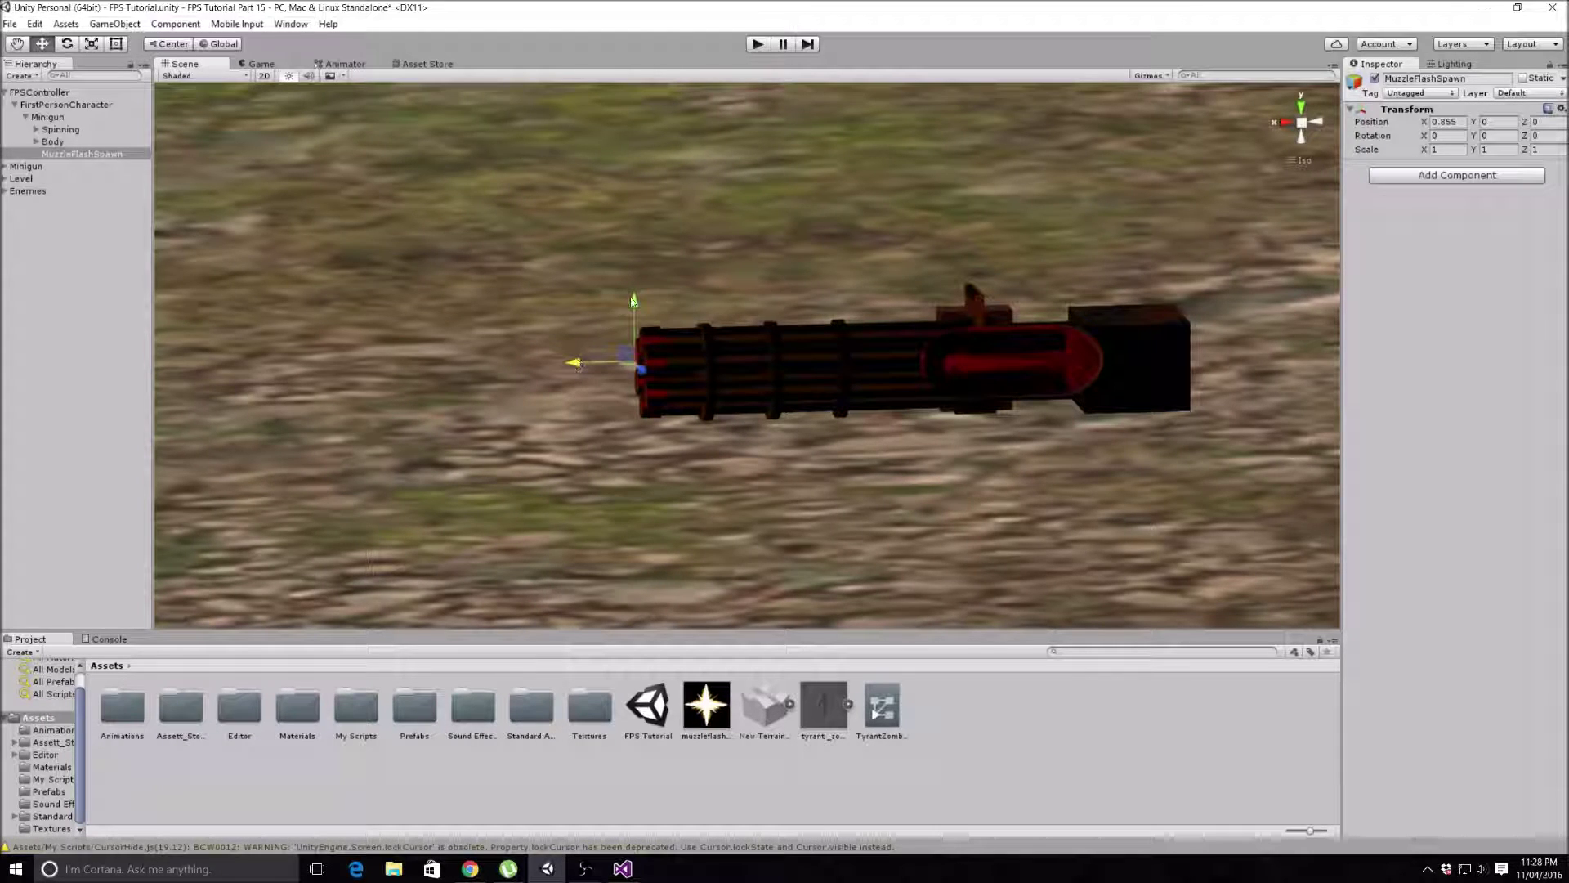
{"action": "left_click_drag", "start_coordinate": [632, 307], "coordinate": [626, 313]}
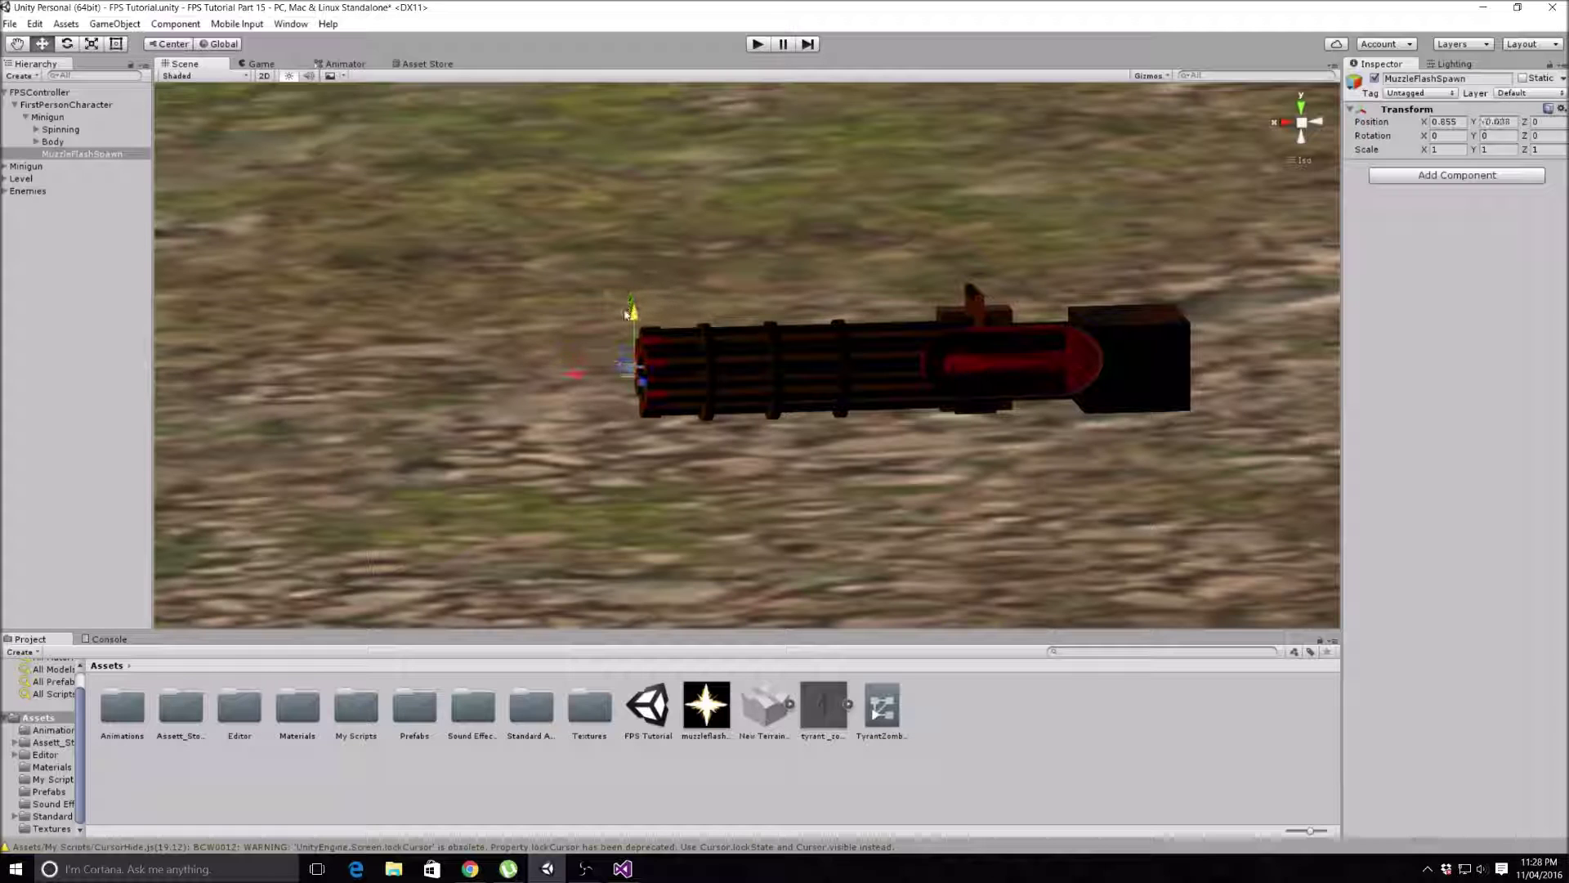
{"action": "left_click", "coordinate": [1285, 123]}
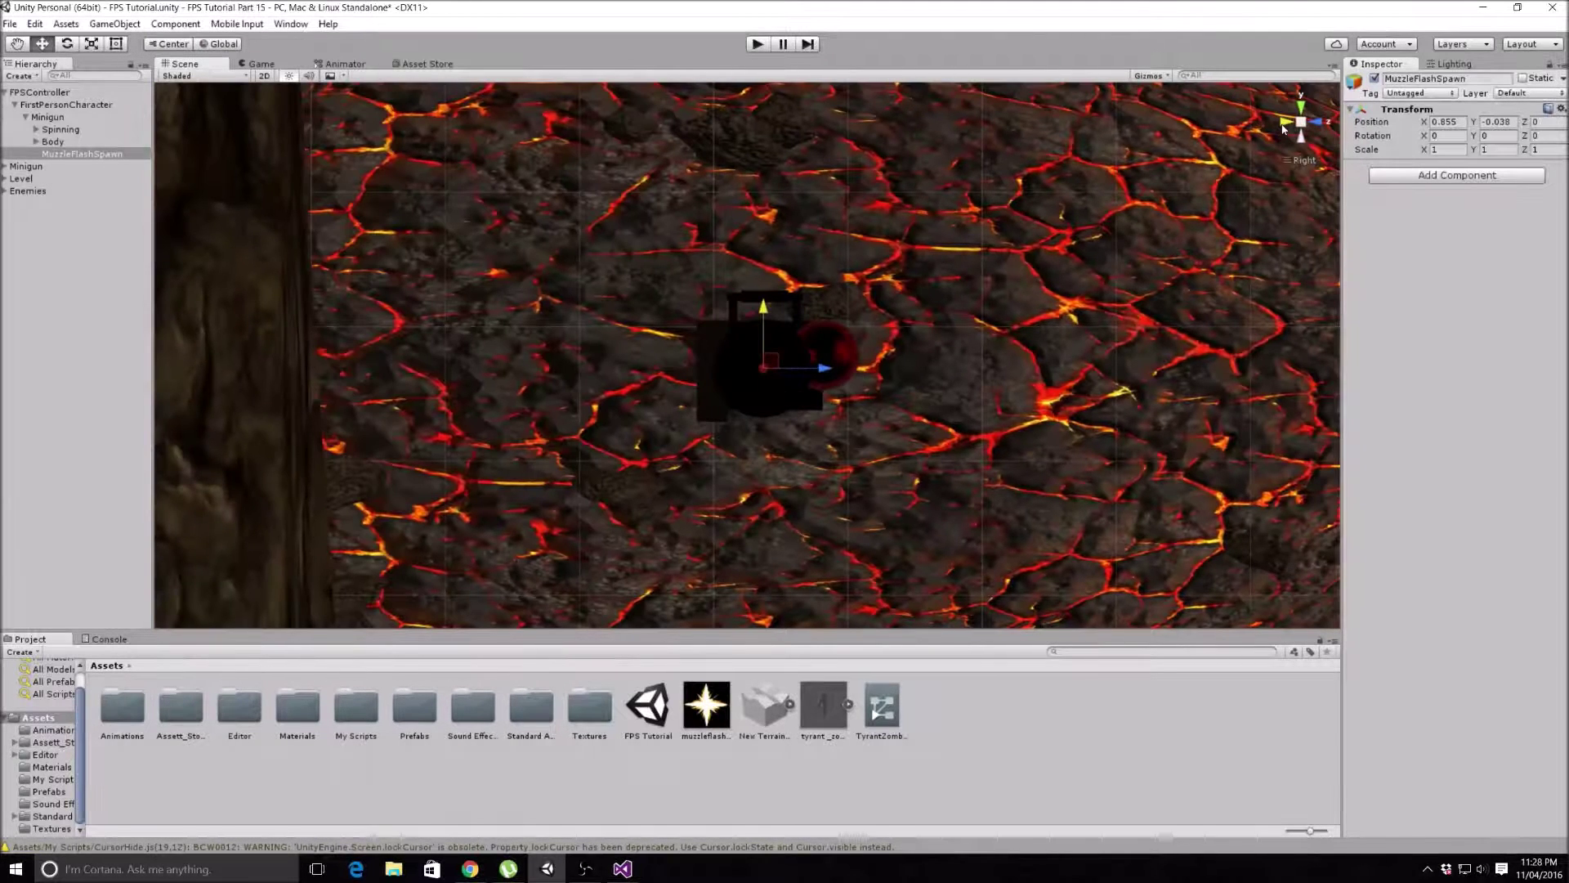
{"action": "left_click", "coordinate": [1285, 123]}
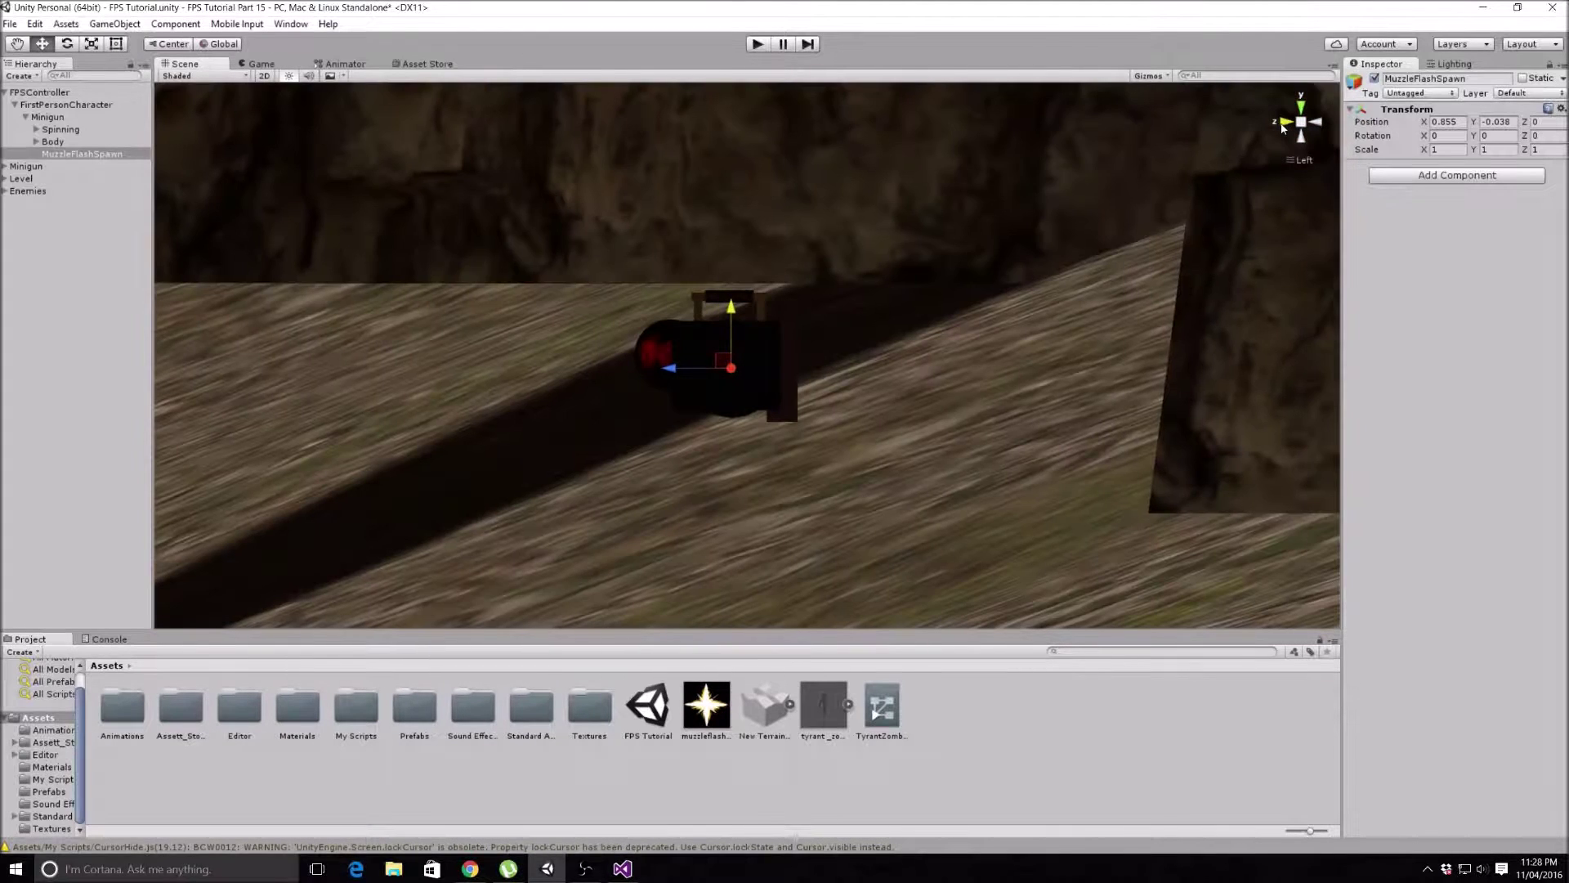
{"action": "left_click", "coordinate": [1316, 121]}
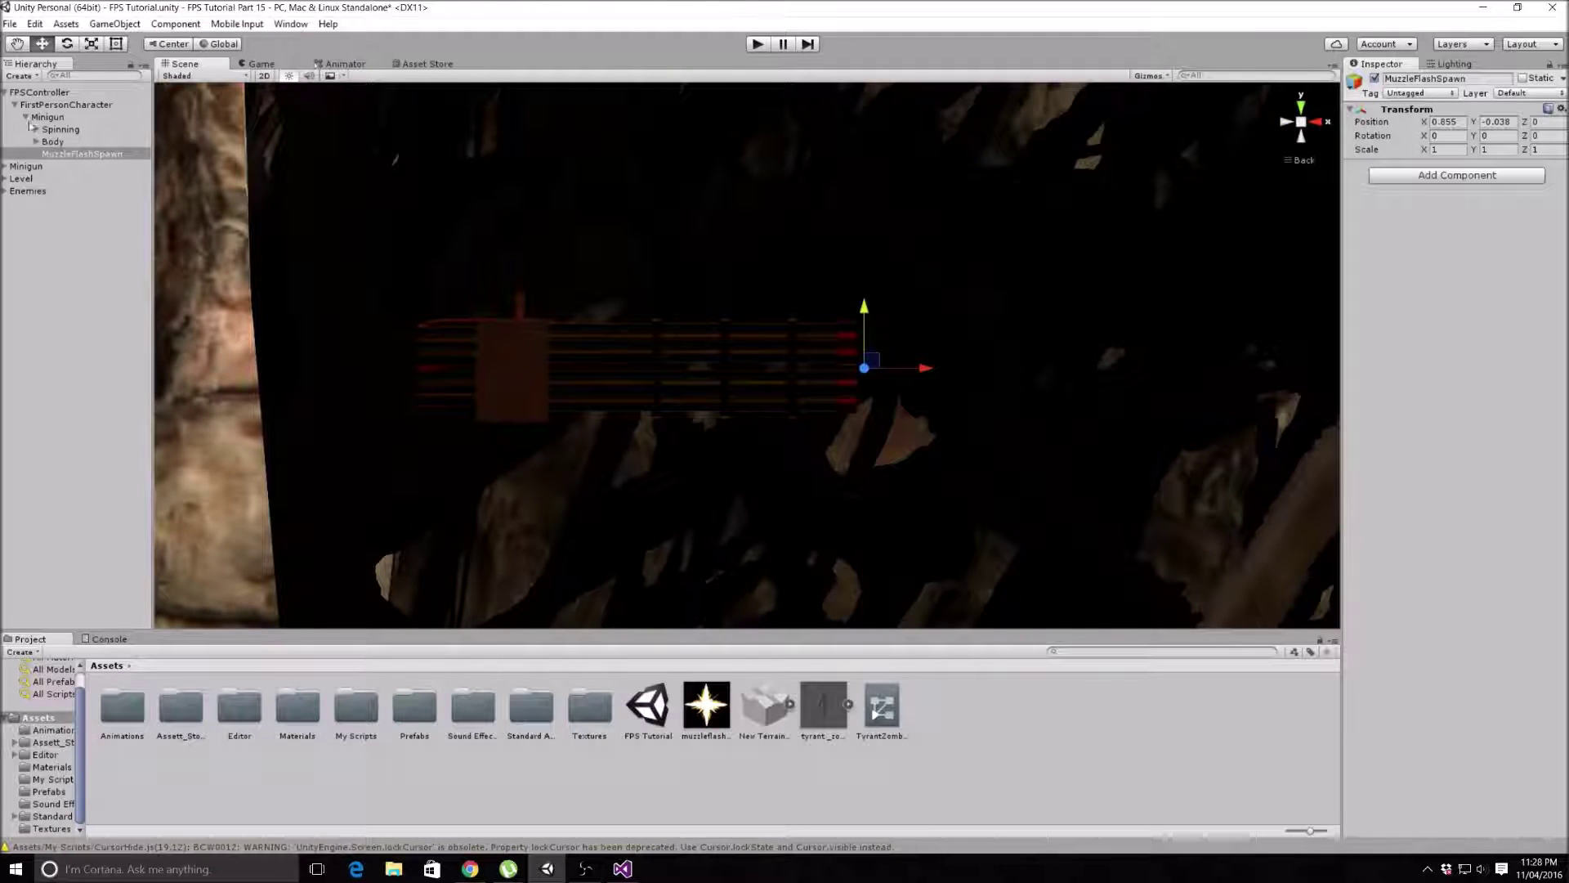
Step: Create an empty child object under MuzzleFlashSpawn and name it MuzzleFlash
{"action": "right_click", "coordinate": [68, 156]}
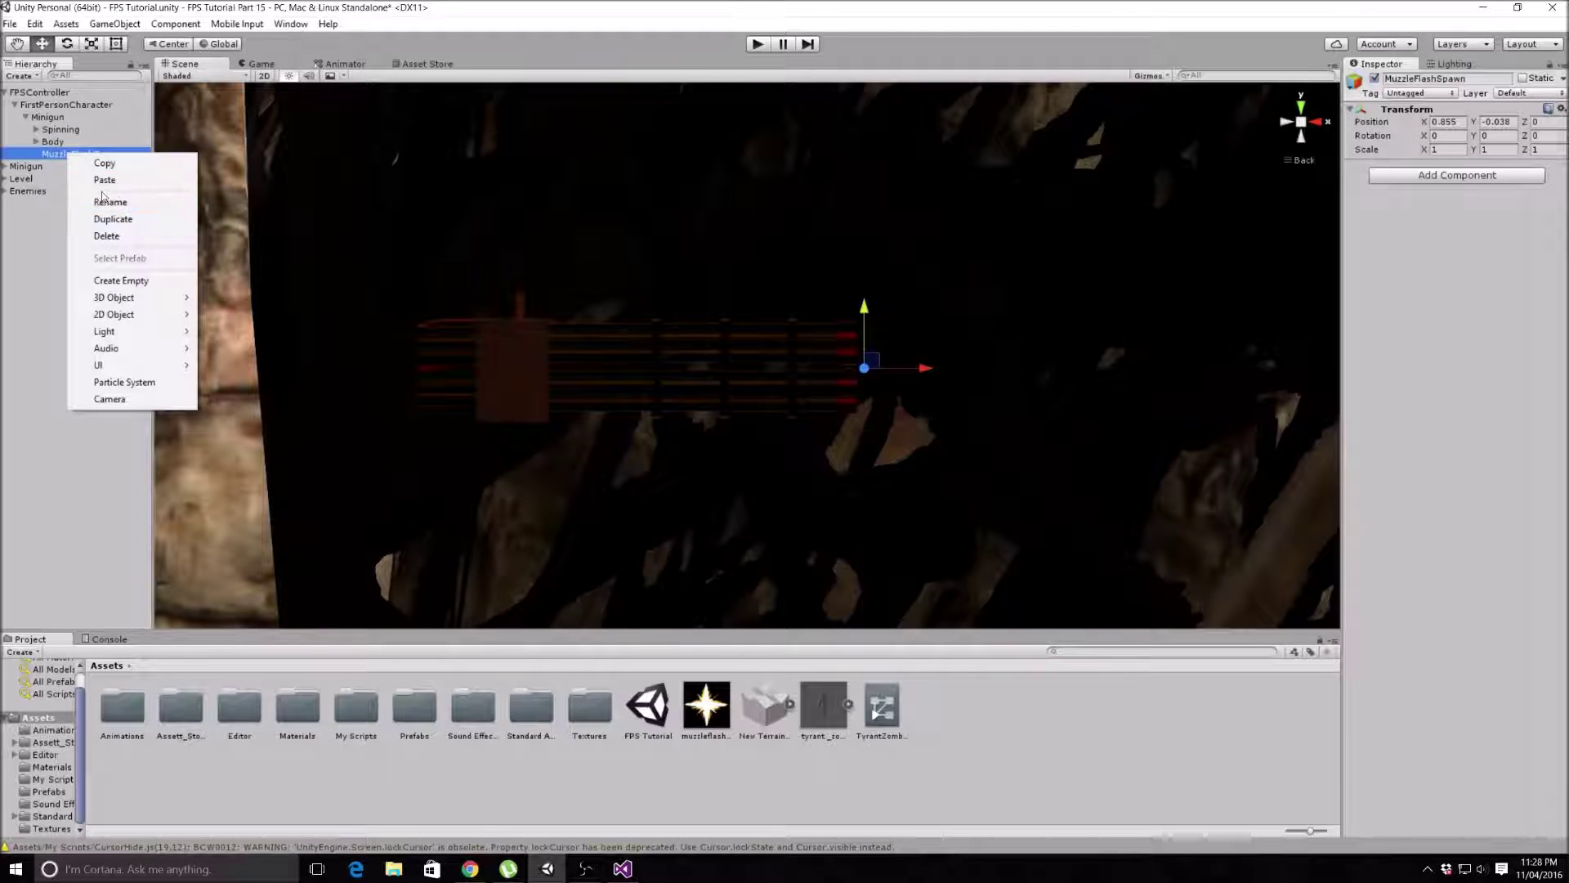
{"action": "mouse_move", "coordinate": [139, 315]}
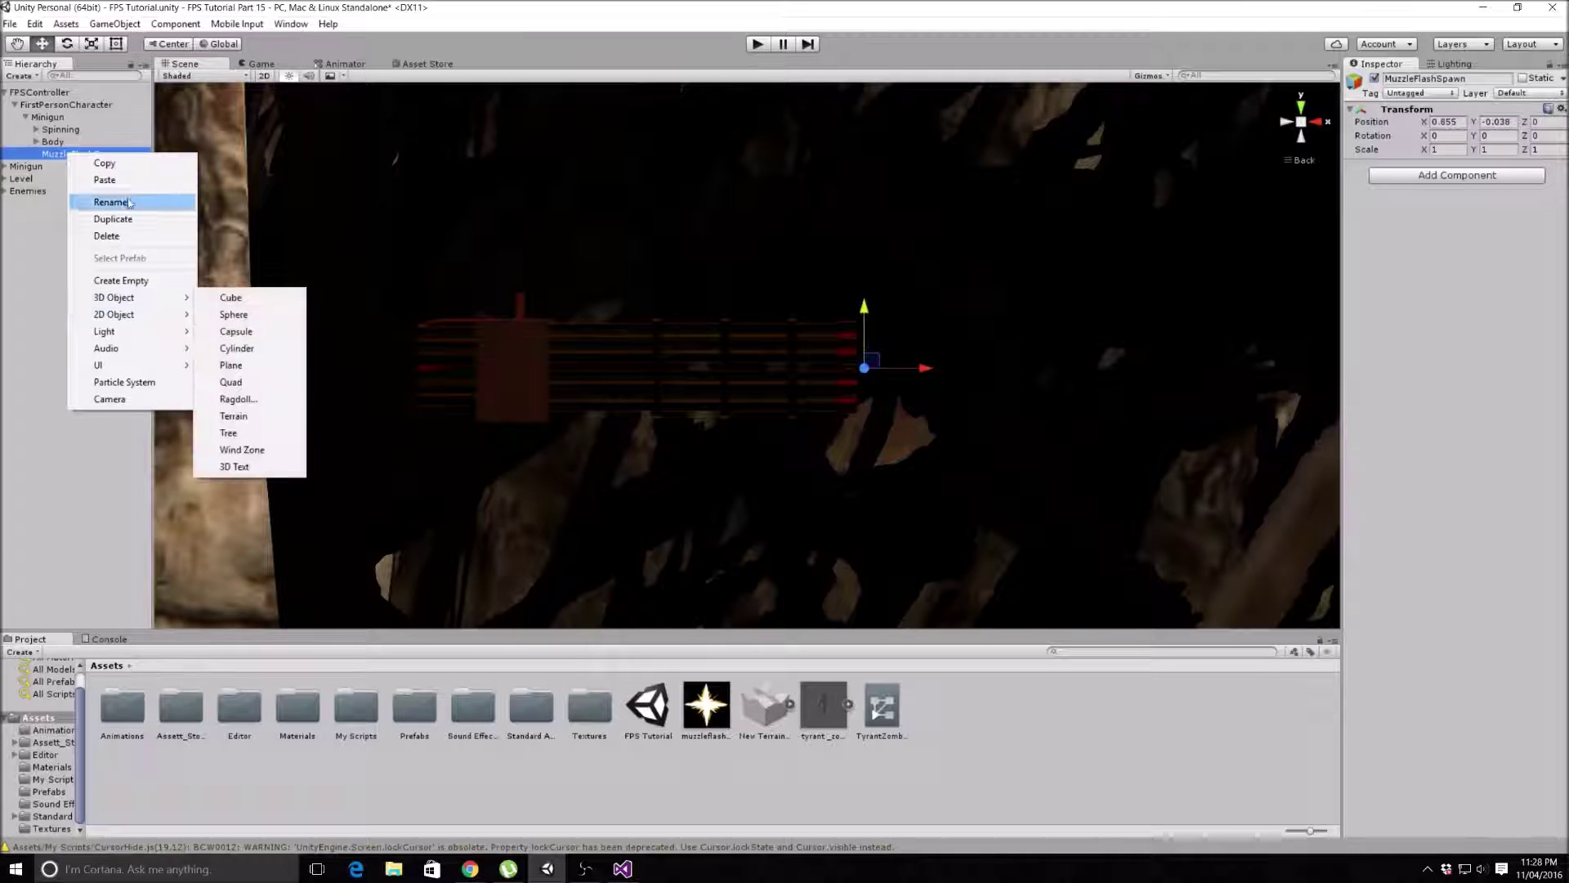
{"action": "left_click", "coordinate": [120, 280]}
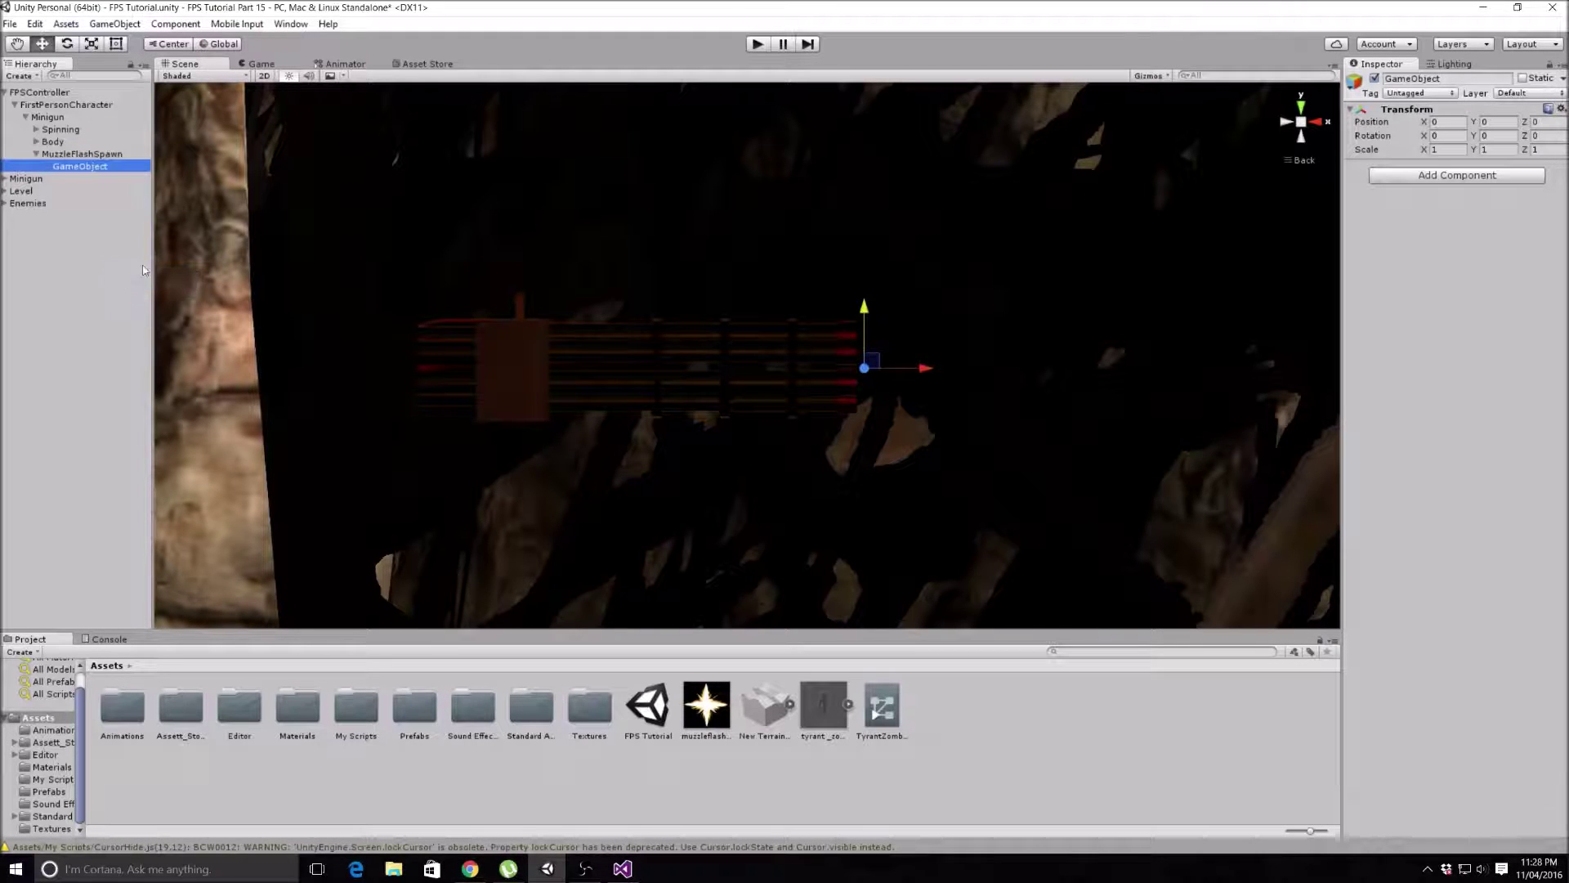
{"action": "key", "text": "F2"}
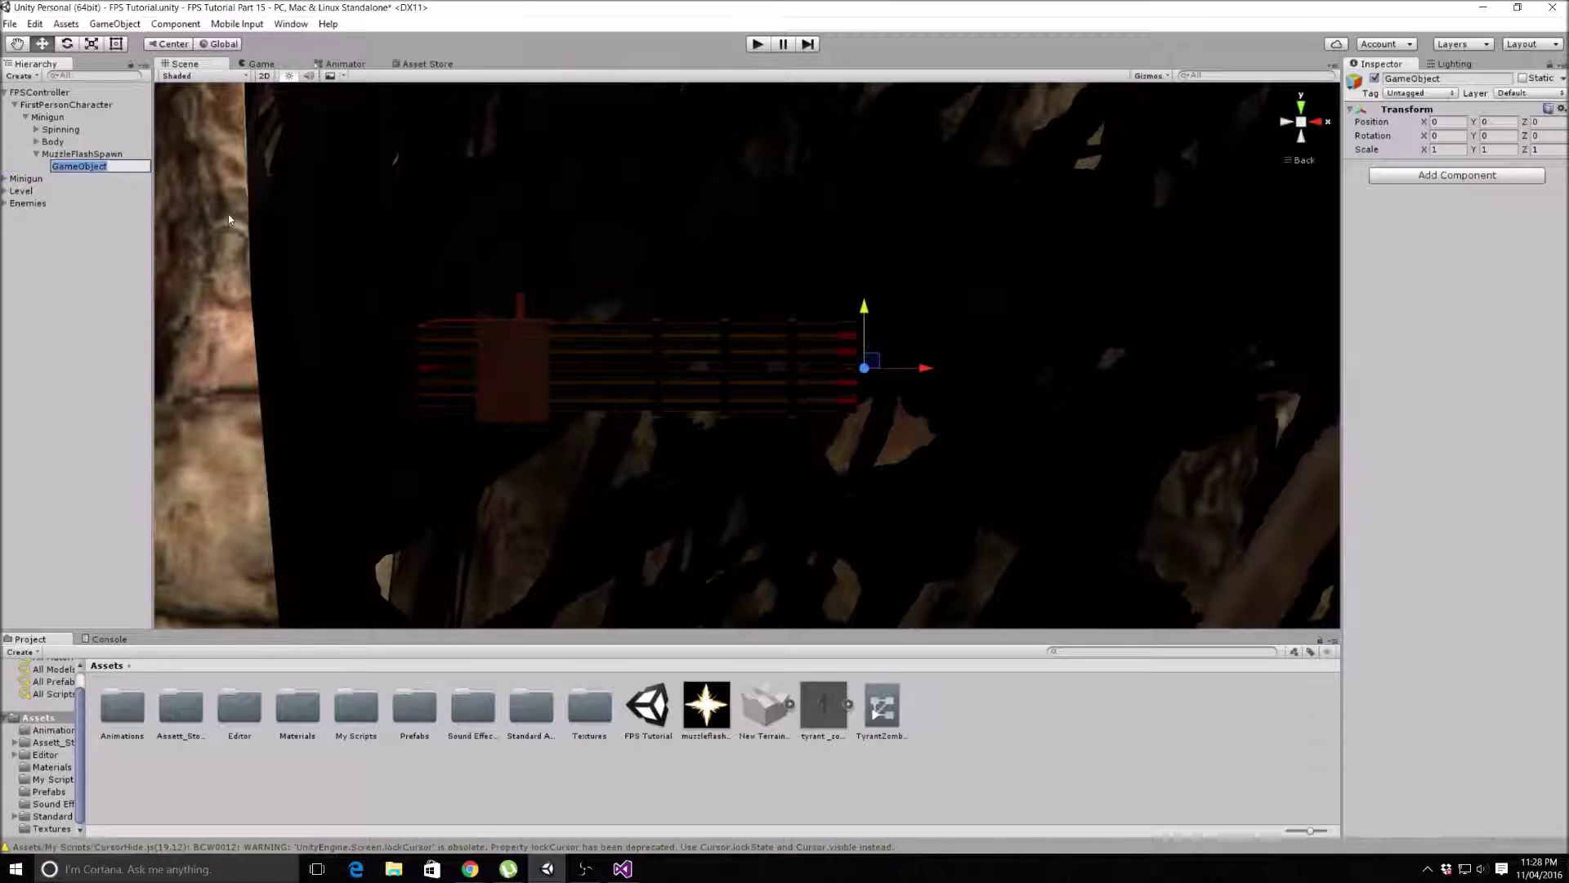
{"action": "type", "text": "MuzzleFlash"}
{"action": "key", "text": "Return"}
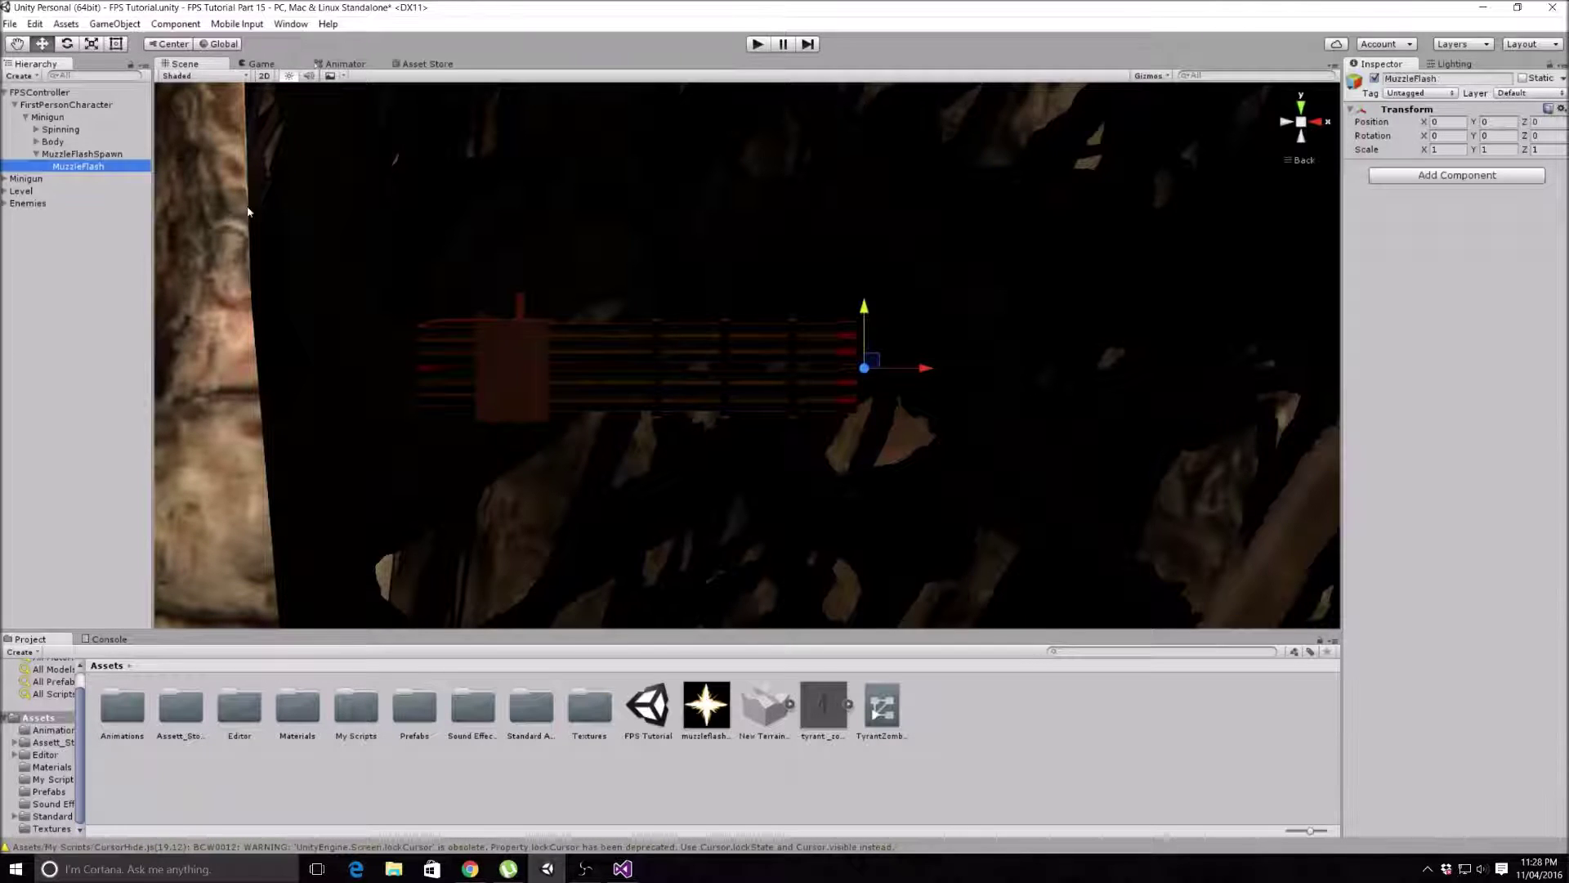
Step: Add the Ellipsoid Particle Emitter, Particle Animator and Particle Renderer components to MuzzleFlash
{"action": "left_click", "coordinate": [1415, 177]}
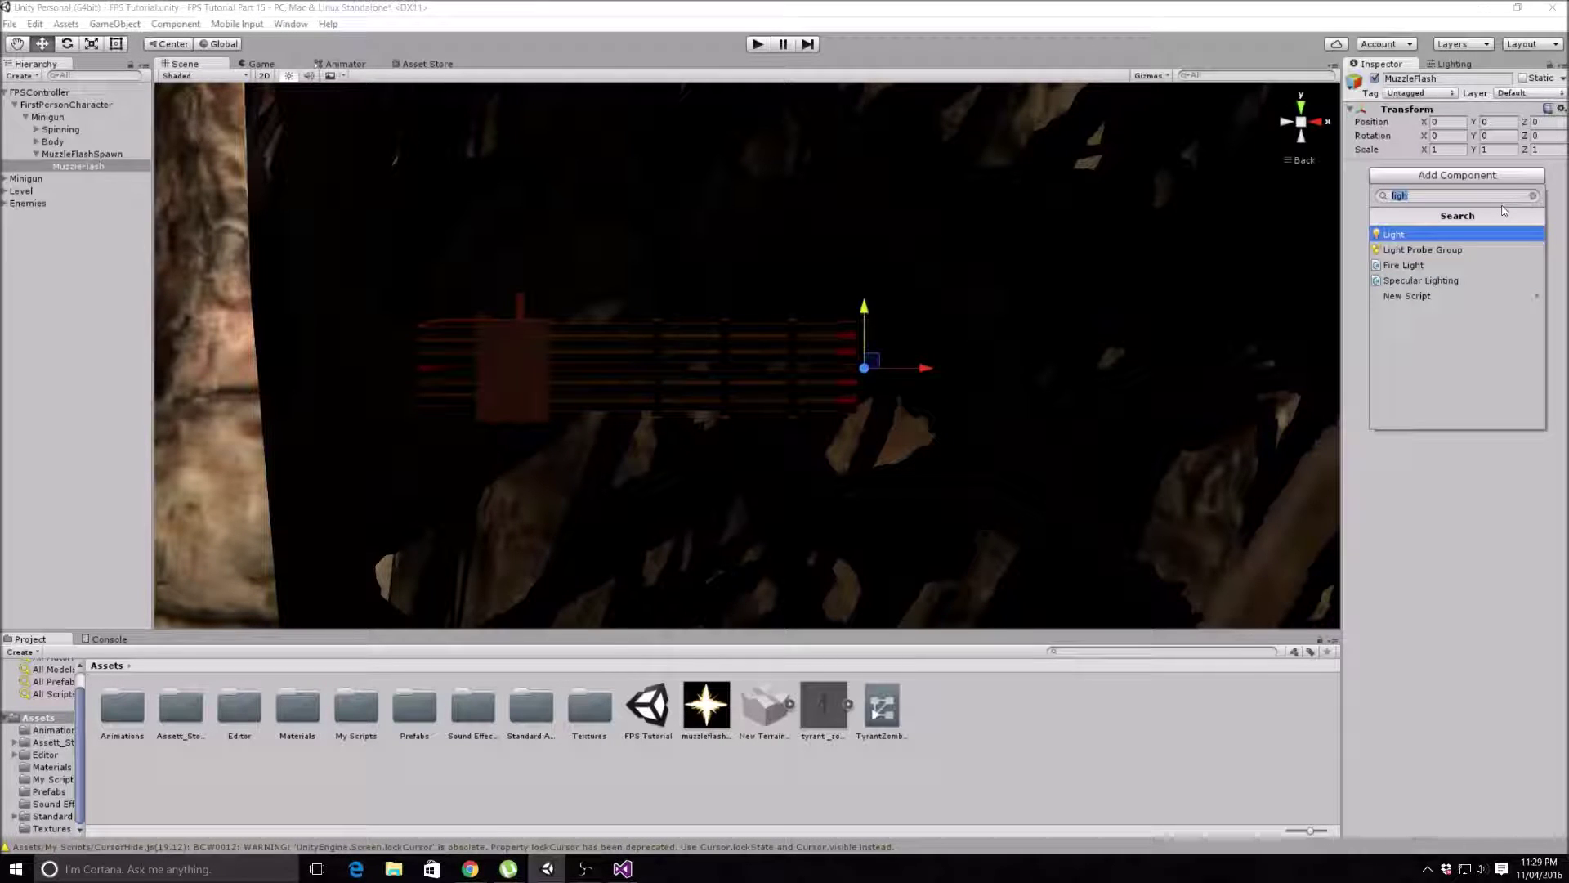
{"action": "type", "text": "part"}
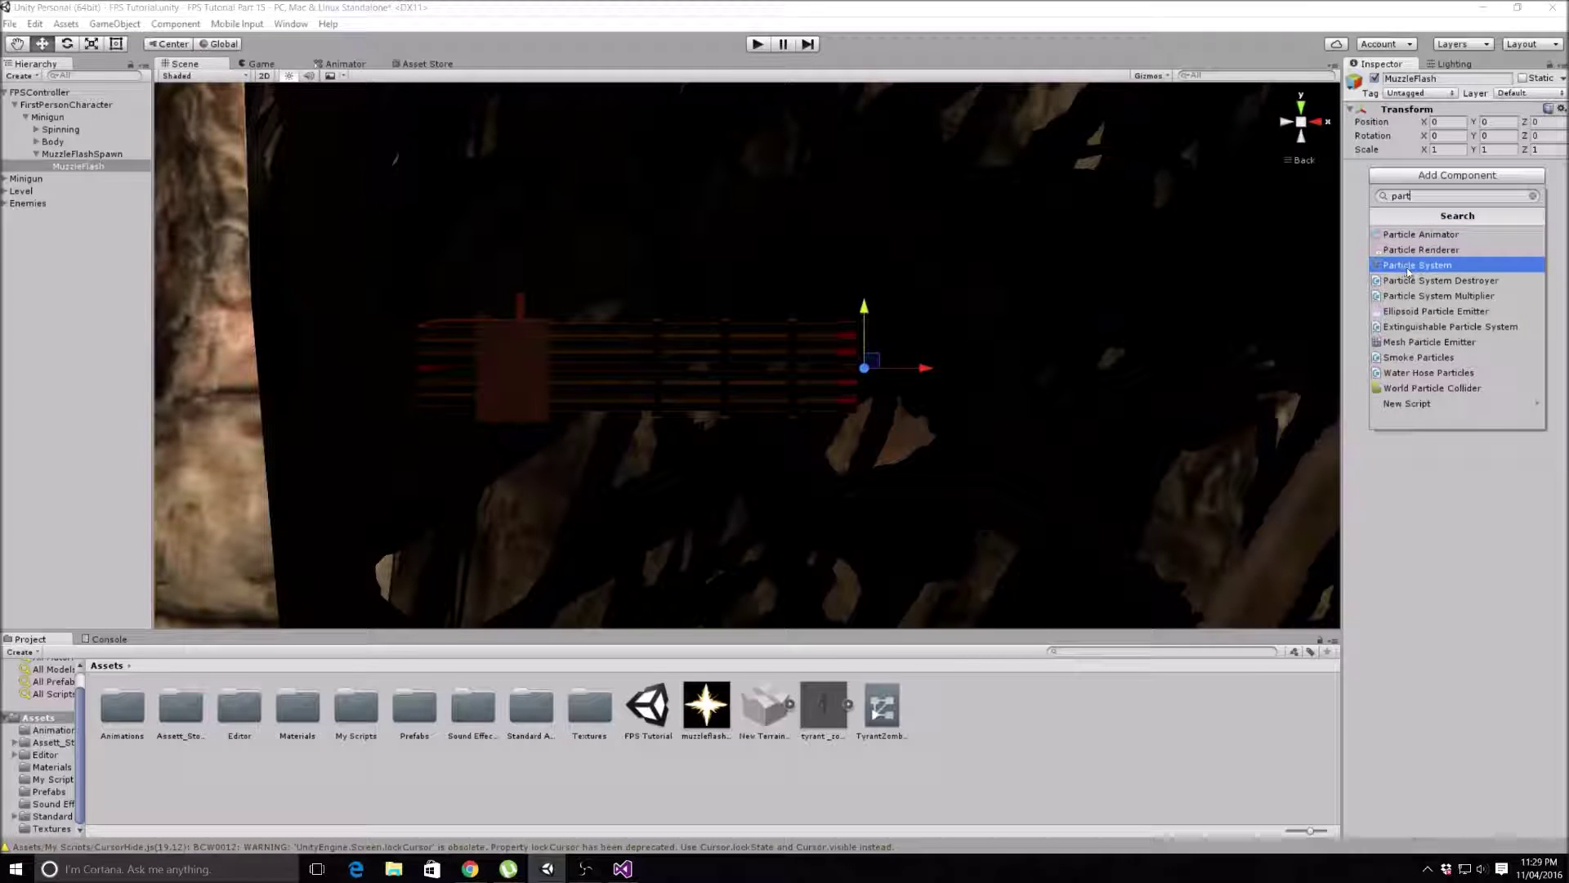
{"action": "left_click", "coordinate": [1432, 312]}
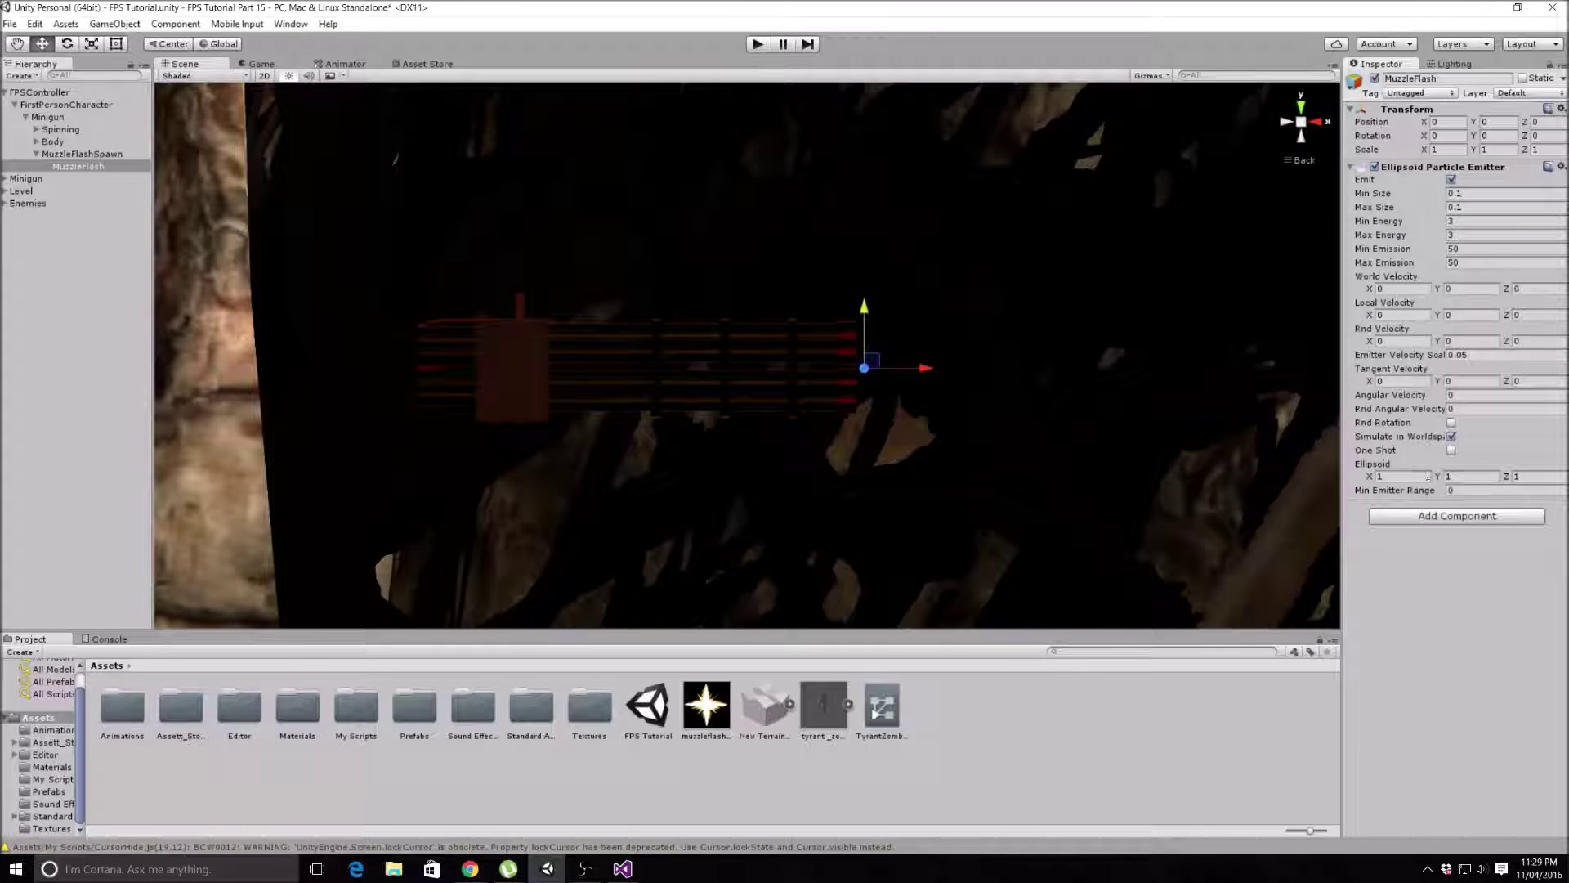
{"action": "left_click", "coordinate": [1430, 514]}
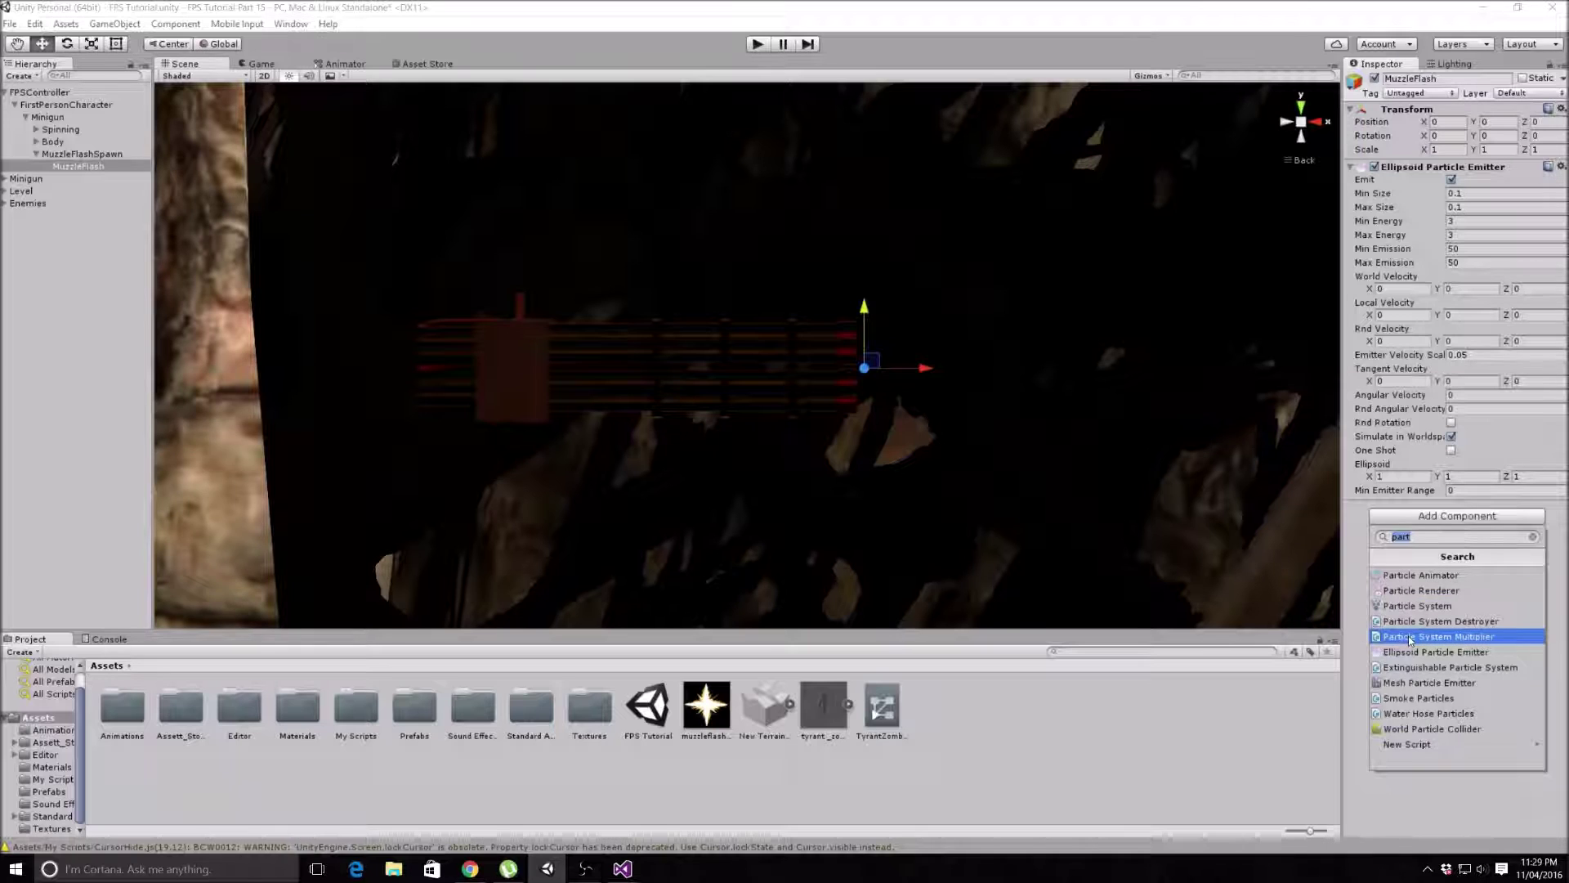
{"action": "left_click", "coordinate": [1414, 576]}
{"action": "left_click", "coordinate": [1425, 532]}
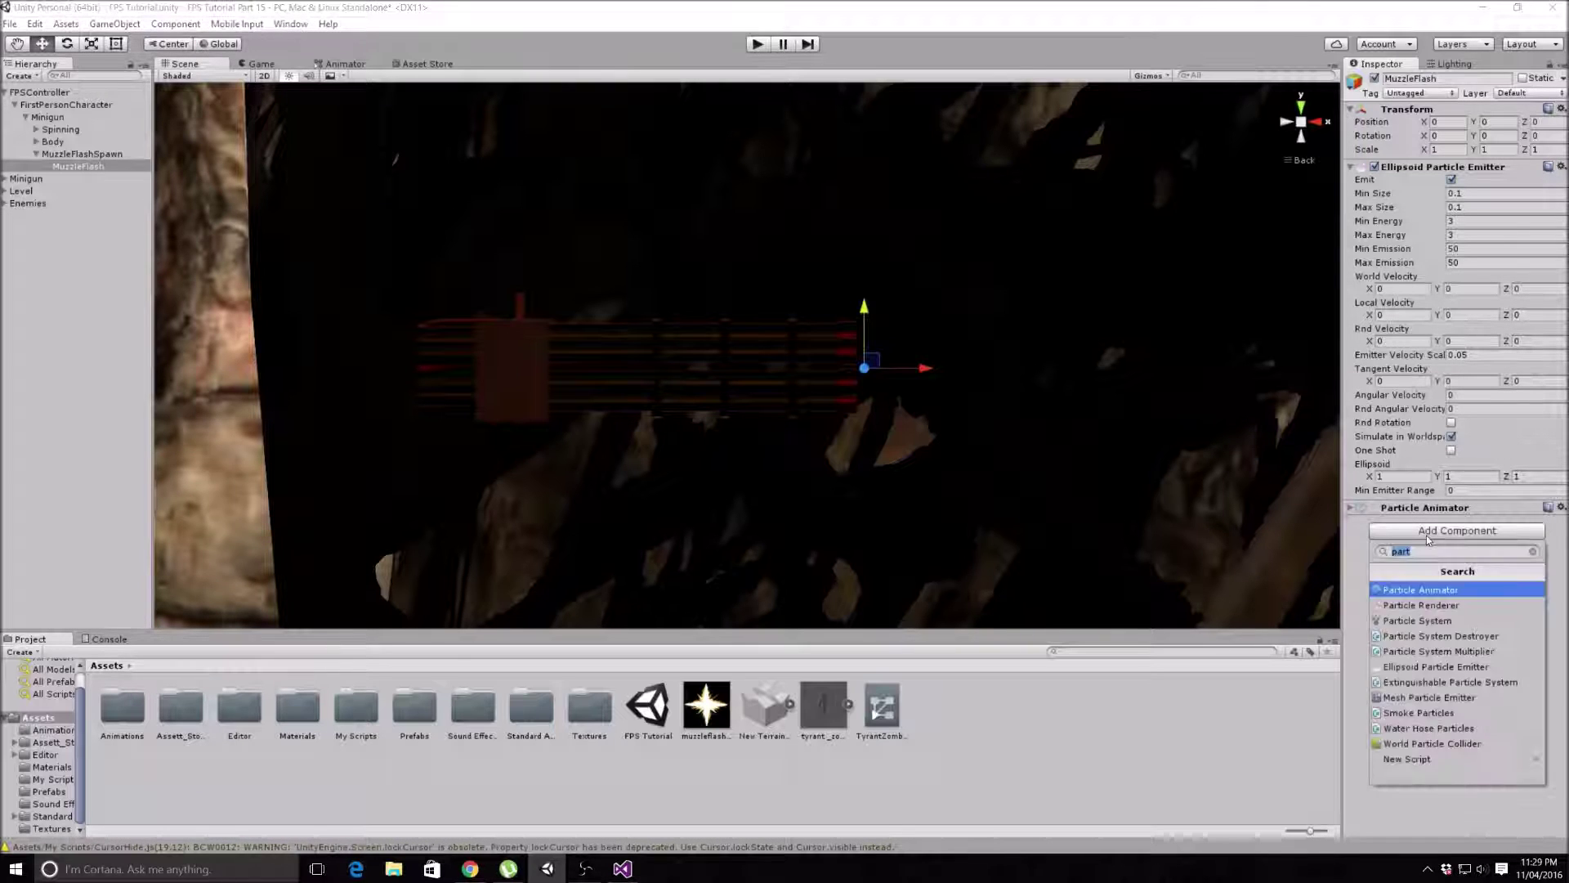
{"action": "left_click", "coordinate": [1426, 606]}
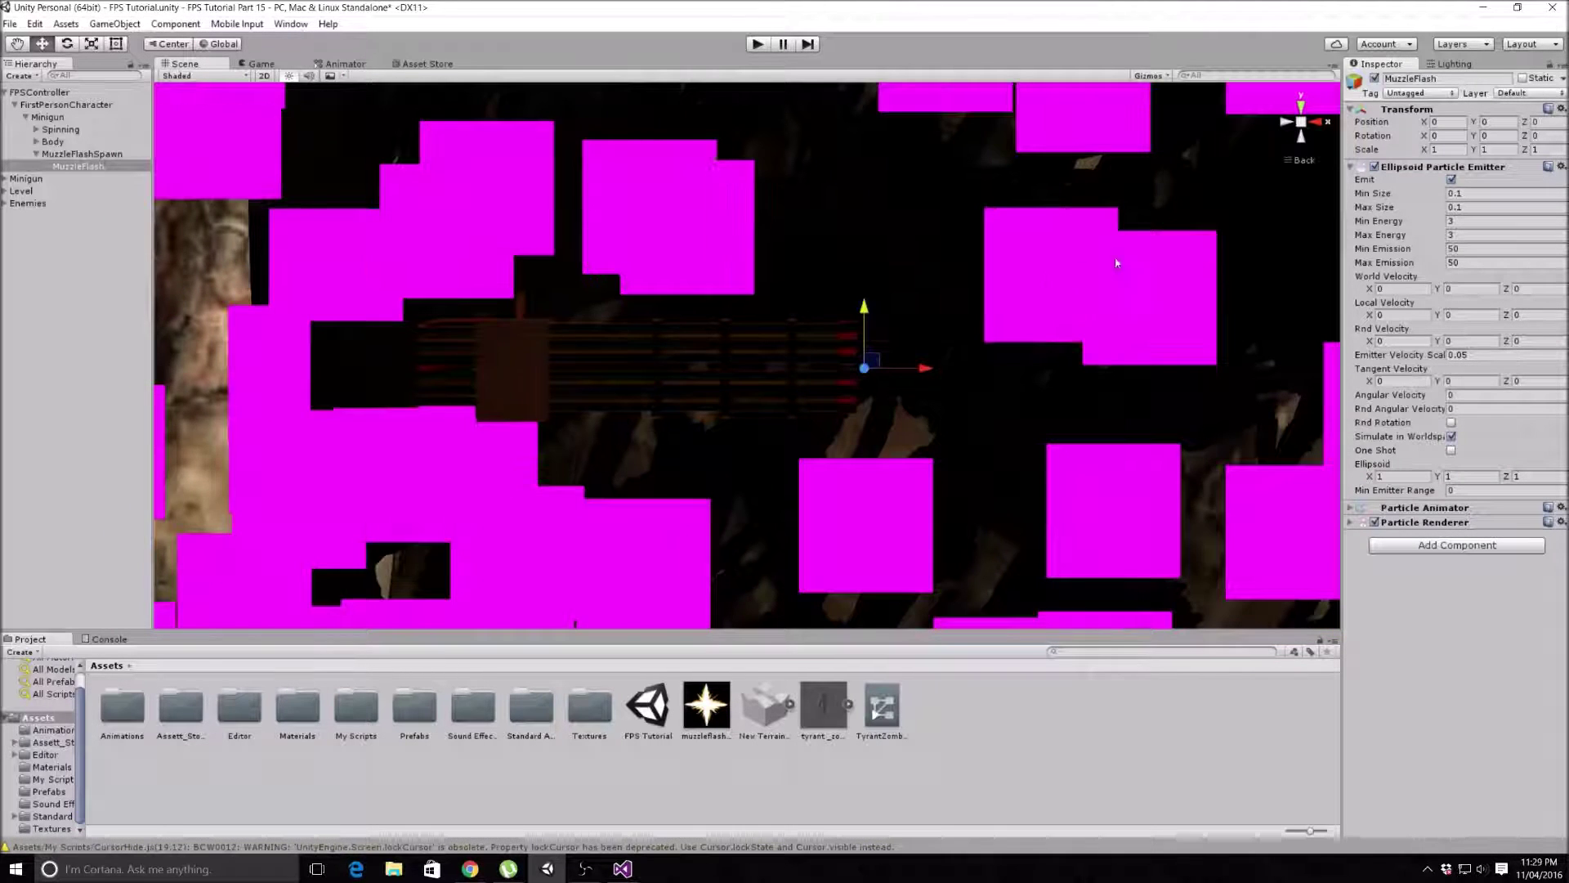
Step: Turn off Emit on MuzzleFlash's Ellipsoid Particle Emitter
{"action": "scroll", "coordinate": [1116, 262], "scroll_direction": "down", "scroll_amount": 5}
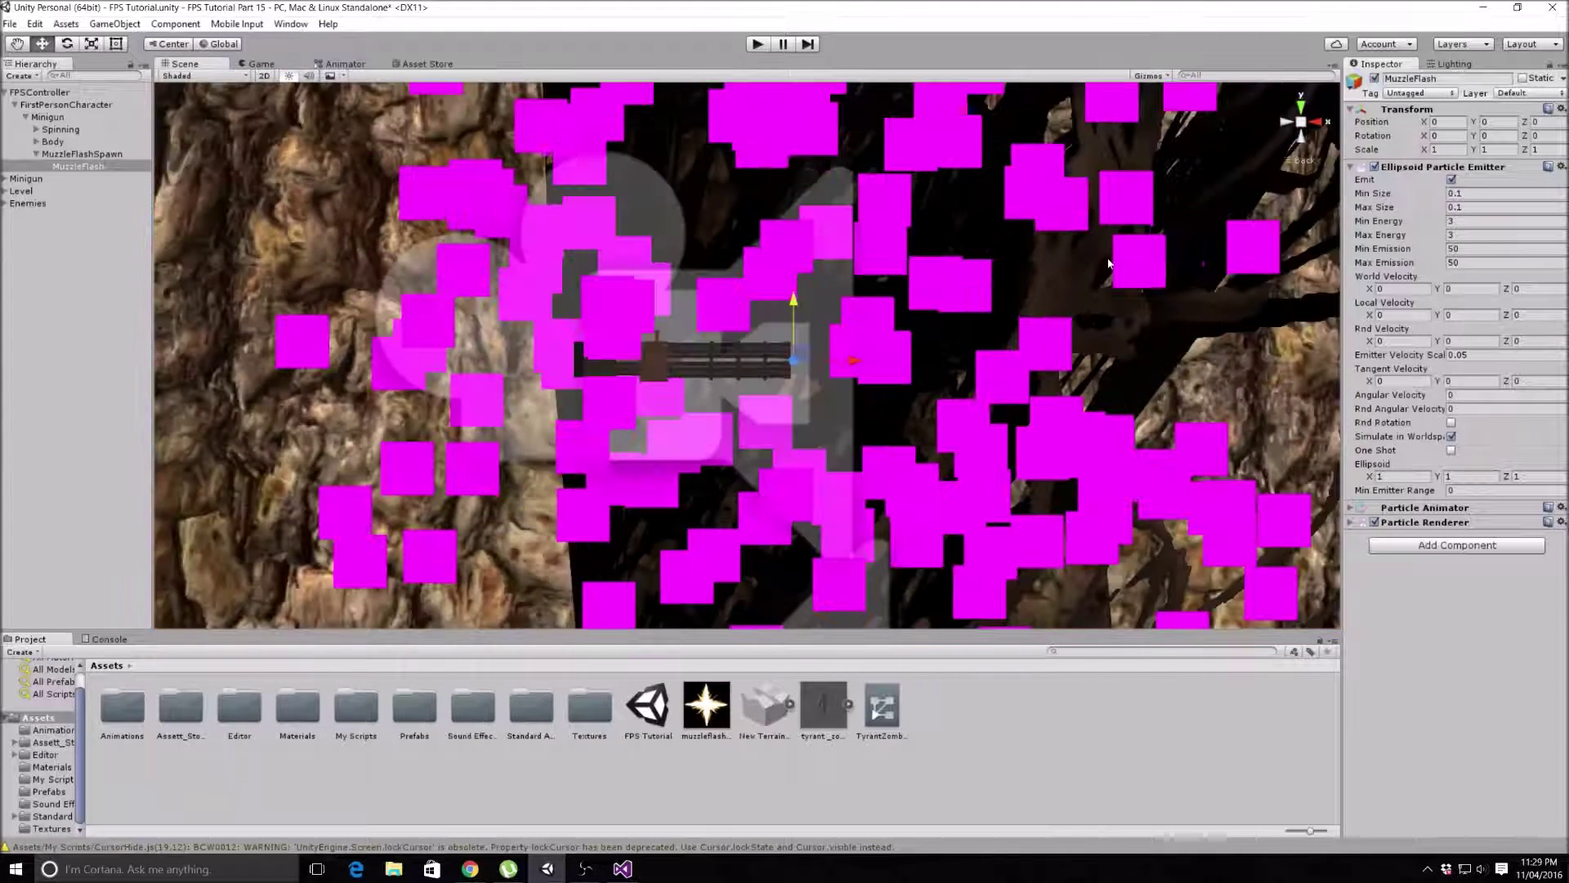
{"action": "scroll", "coordinate": [1108, 262], "scroll_direction": "down", "scroll_amount": 2}
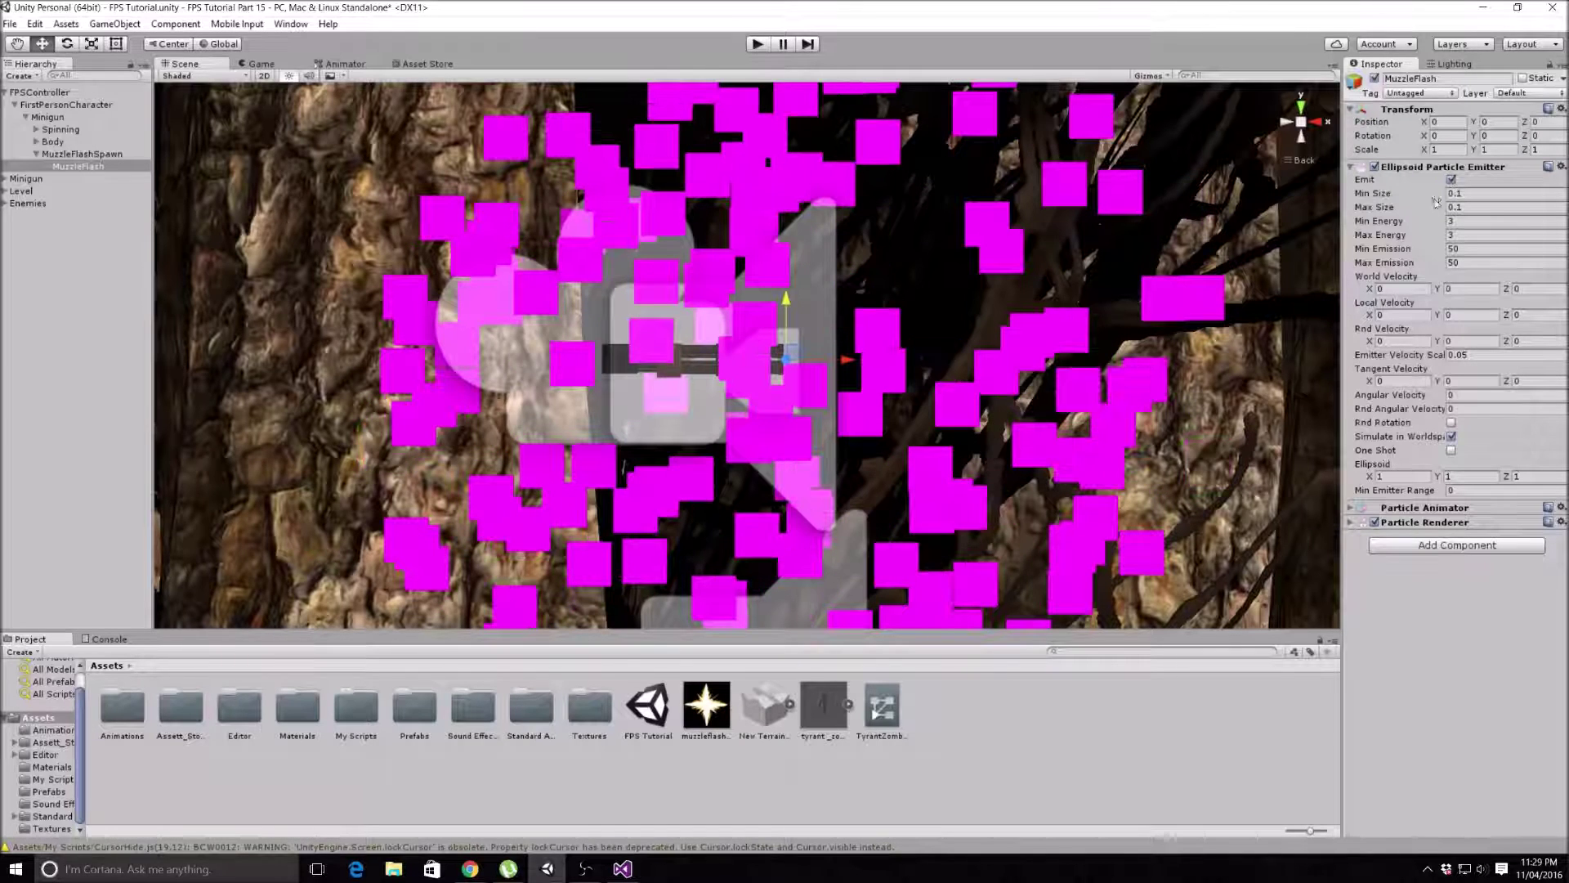
{"action": "left_click", "coordinate": [1452, 179]}
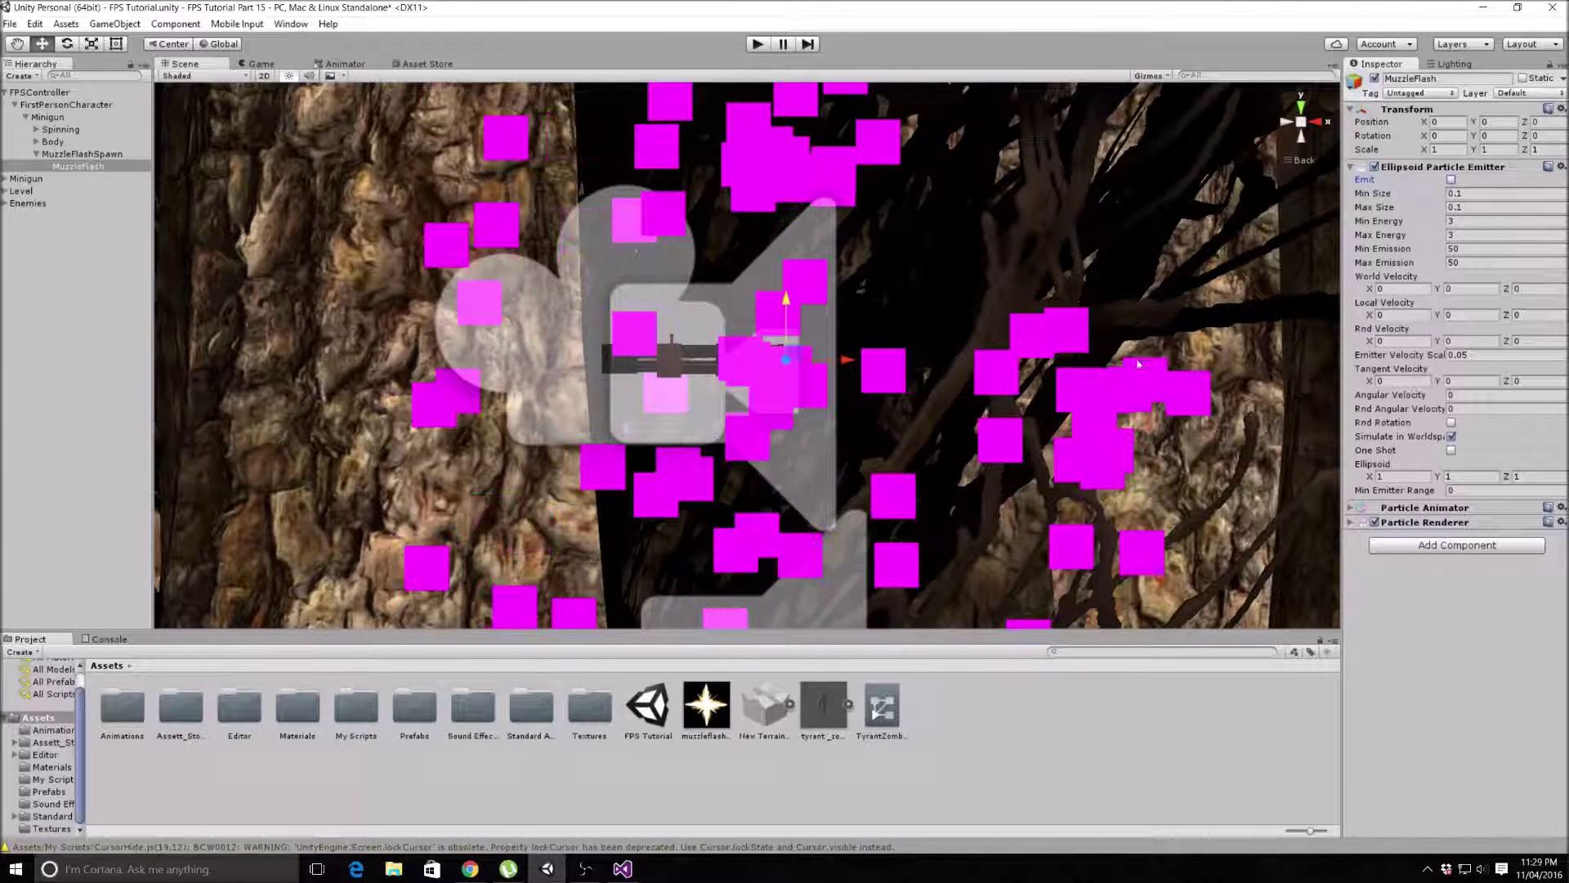
Step: Set MuzzleFlash's emitter Min Size to 0.5 and Max Size to 2
{"action": "scroll", "coordinate": [1104, 356], "scroll_direction": "up", "scroll_amount": 5}
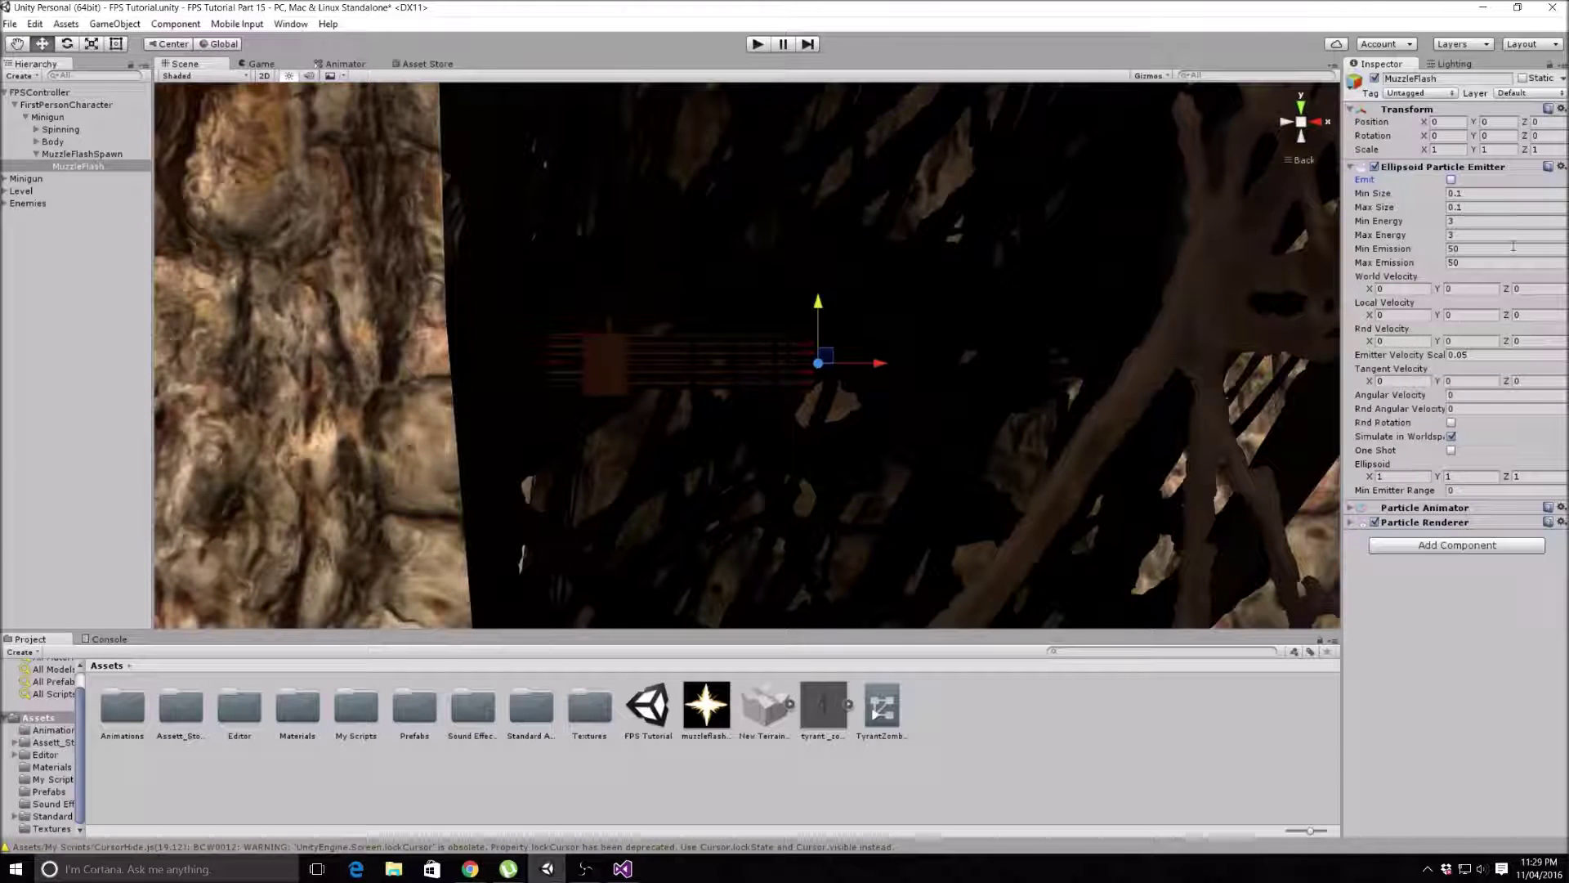
{"action": "left_click", "coordinate": [1487, 194]}
{"action": "type", "text": ".5"}
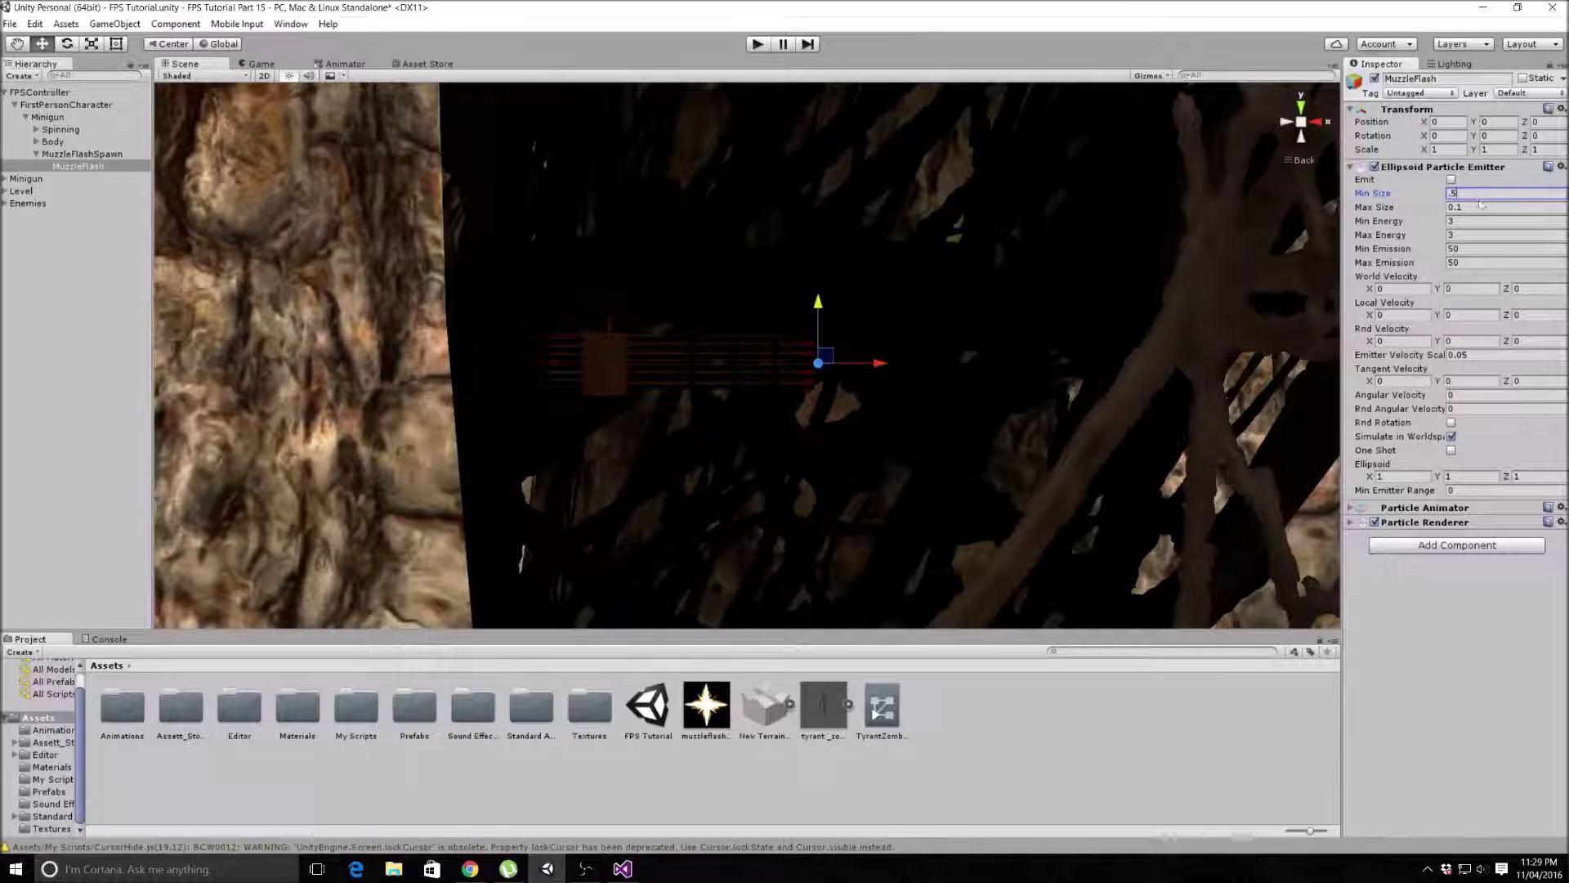
{"action": "left_click", "coordinate": [1469, 207]}
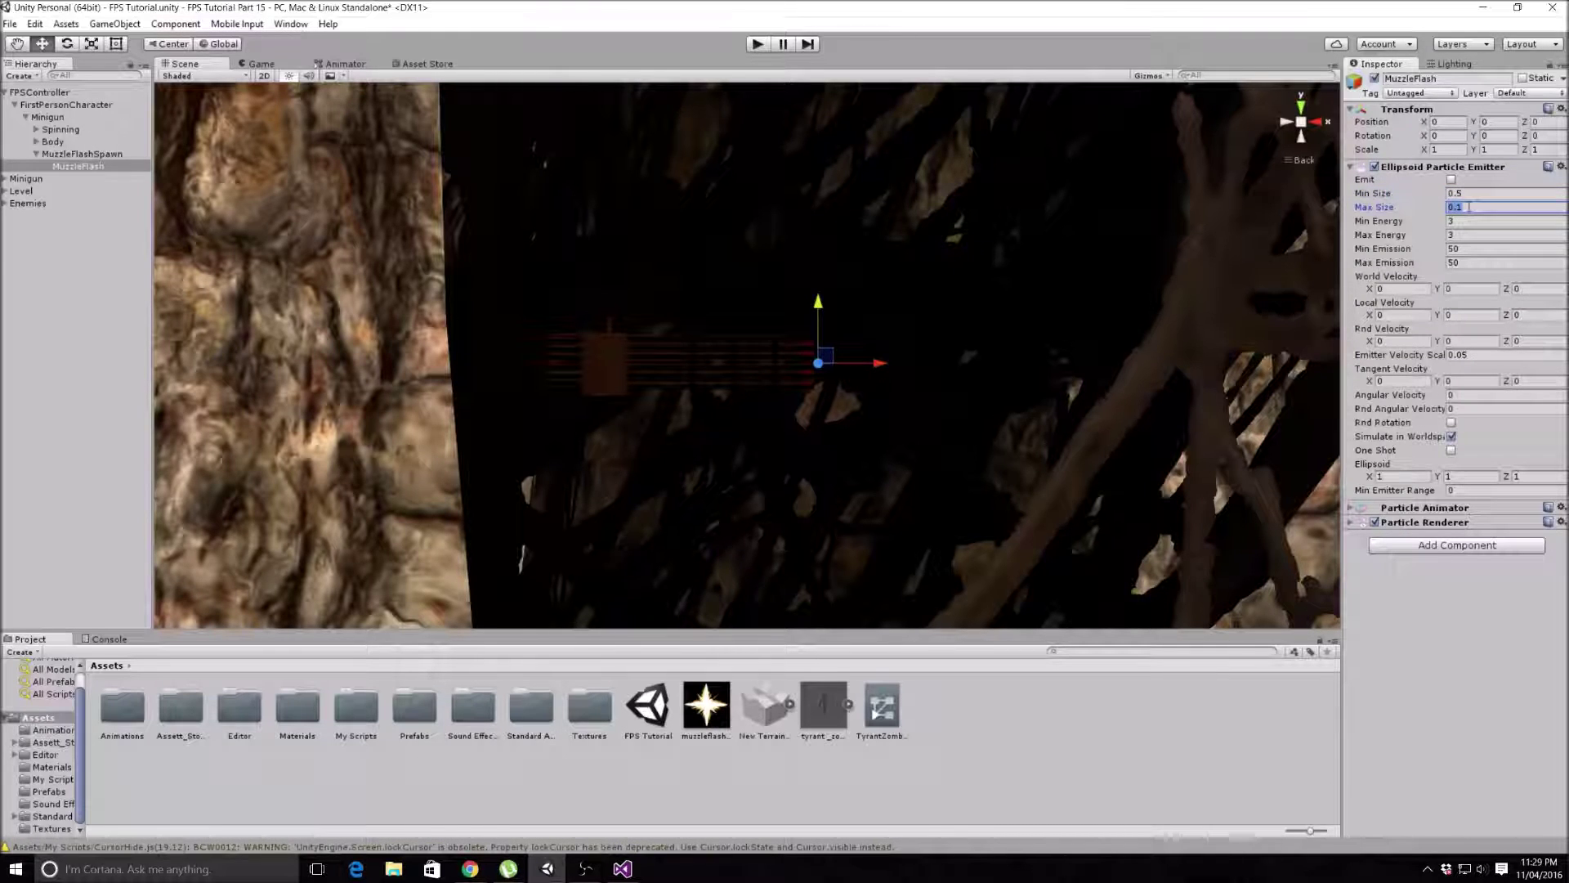
{"action": "type", "text": "2"}
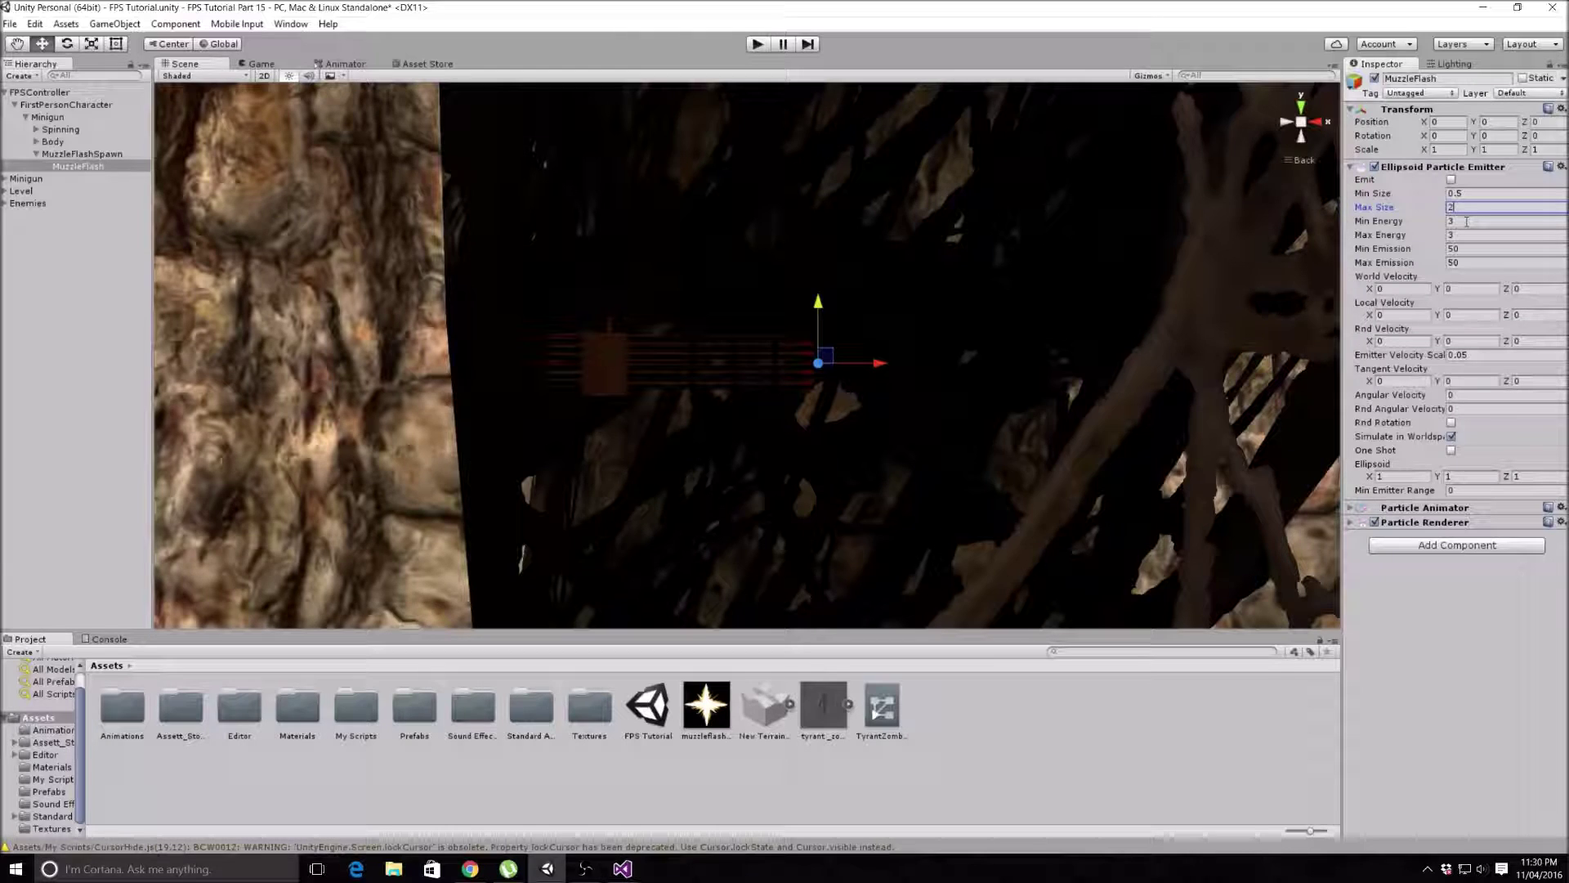
Step: Set the emitter's Min and Max Energy to 0.001 and its Min and Max Emission to 1
{"action": "left_click", "coordinate": [1467, 221]}
{"action": "type", "text": ".001"}
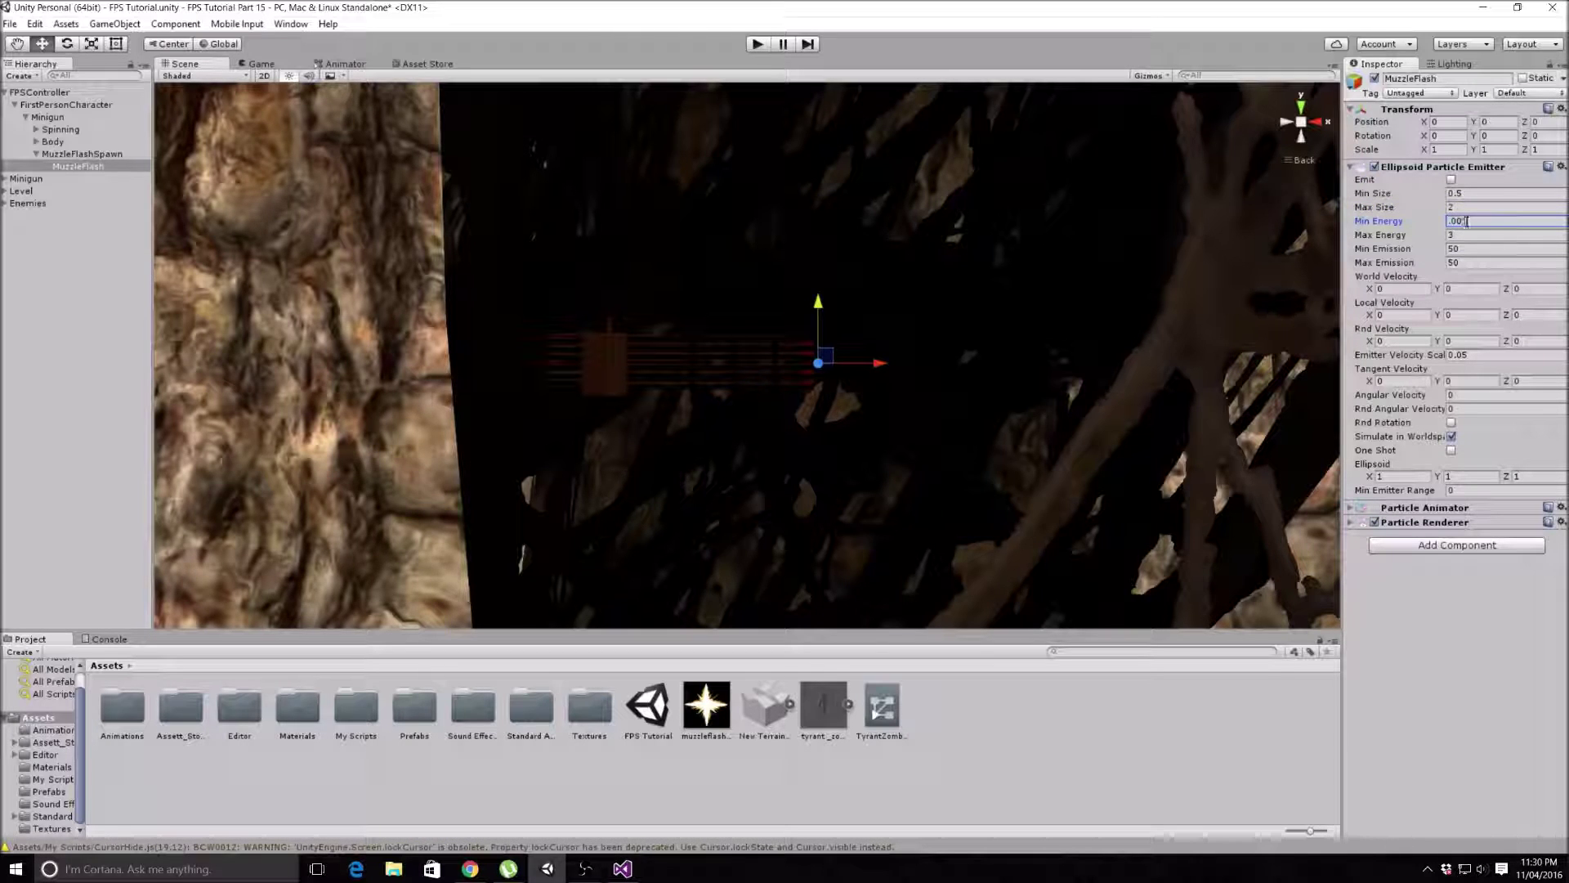
{"action": "left_click", "coordinate": [1469, 234]}
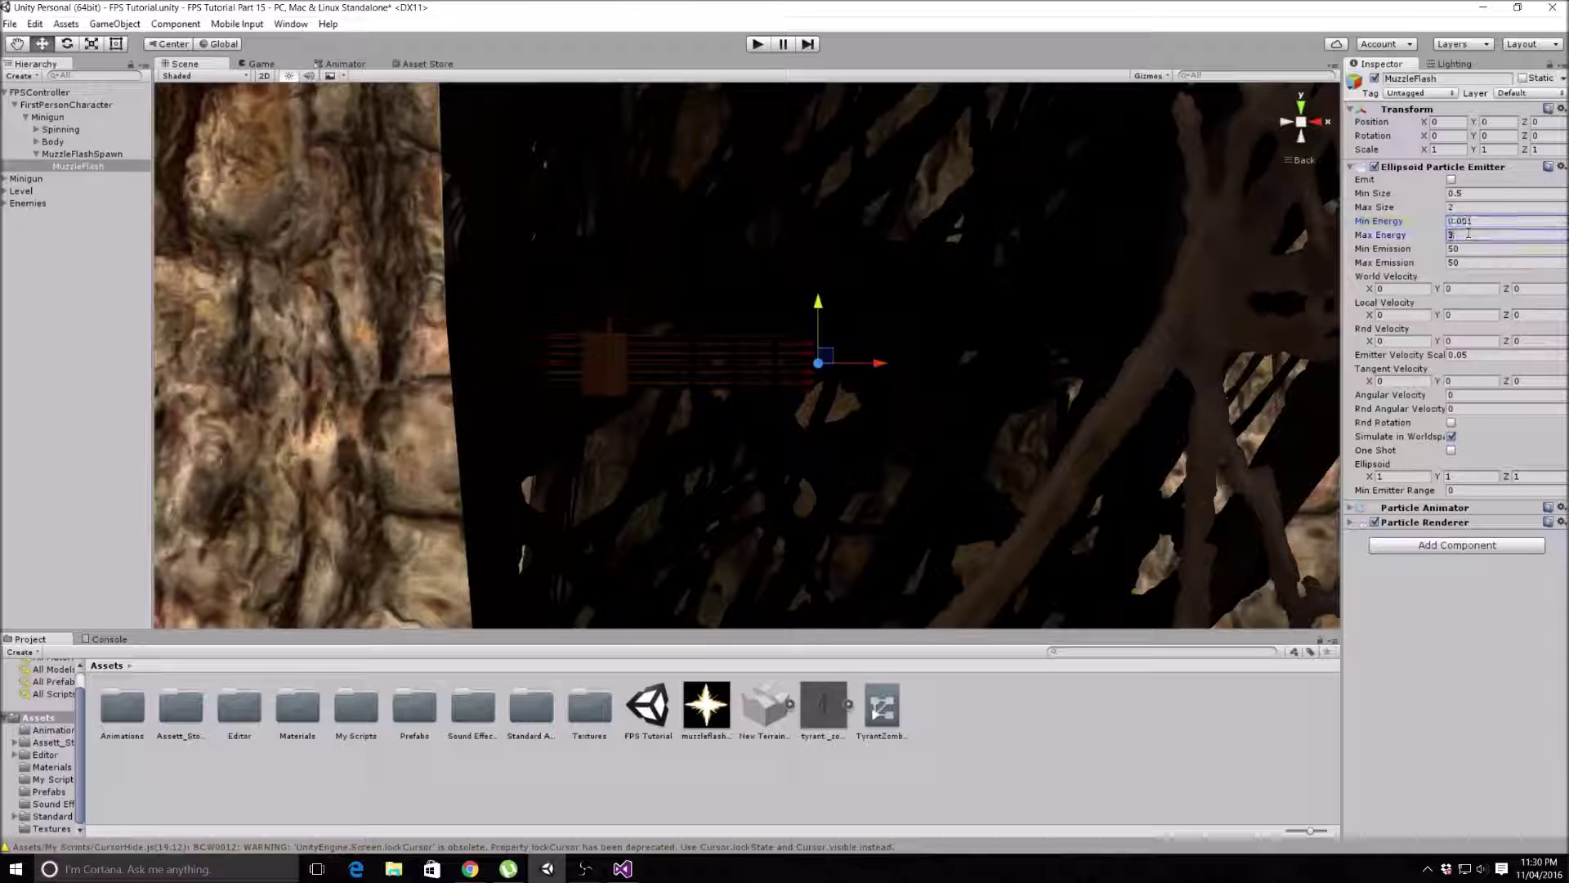
{"action": "type", "text": ".001"}
{"action": "left_click", "coordinate": [1469, 247]}
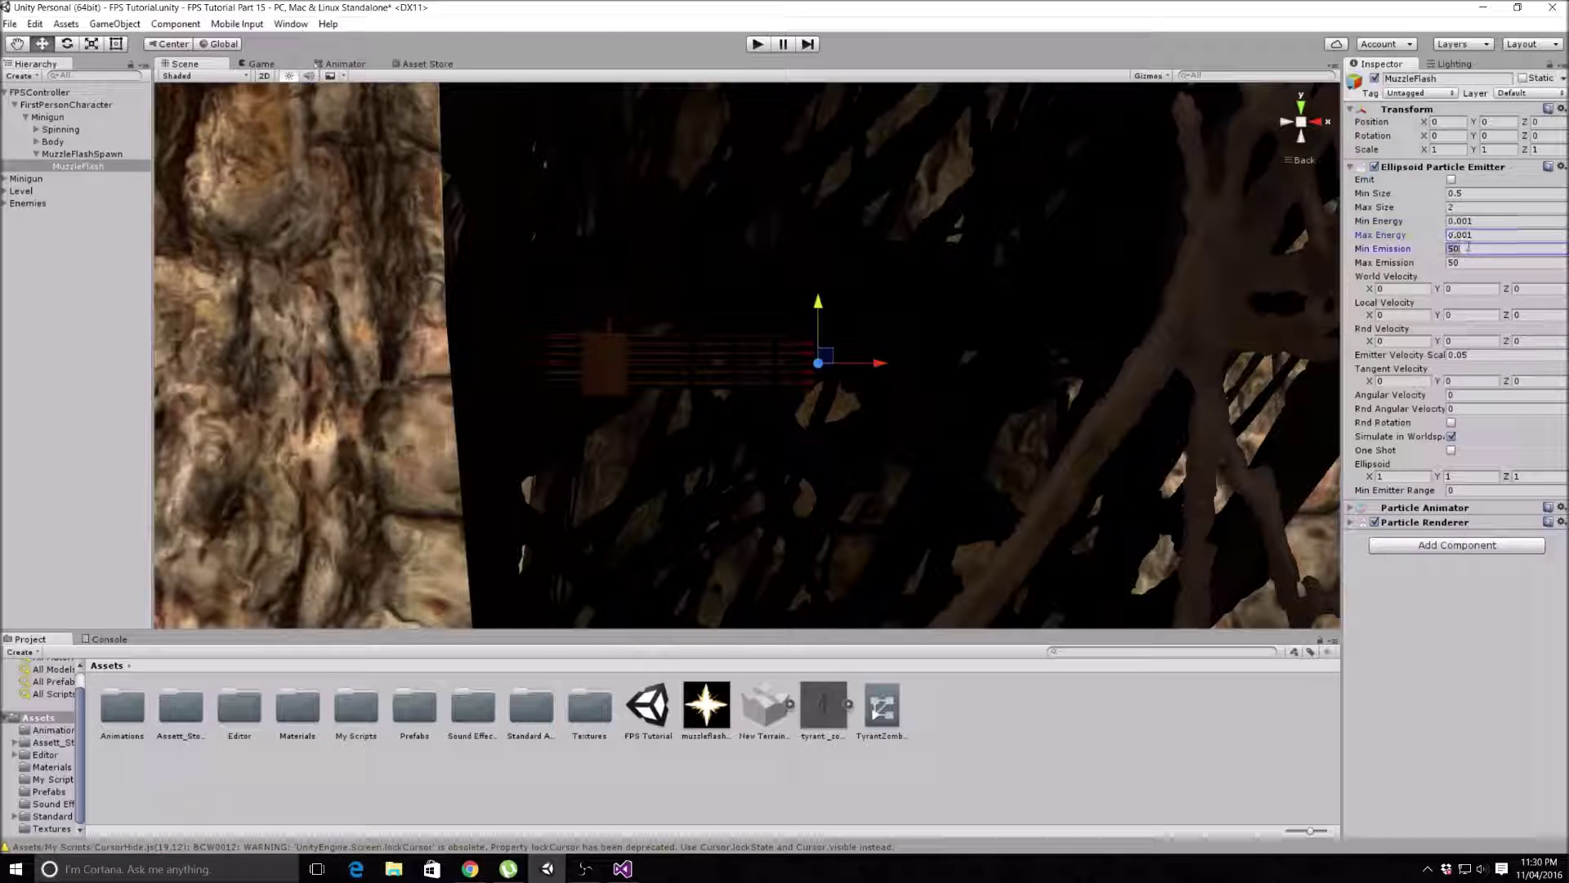
{"action": "type", "text": "1"}
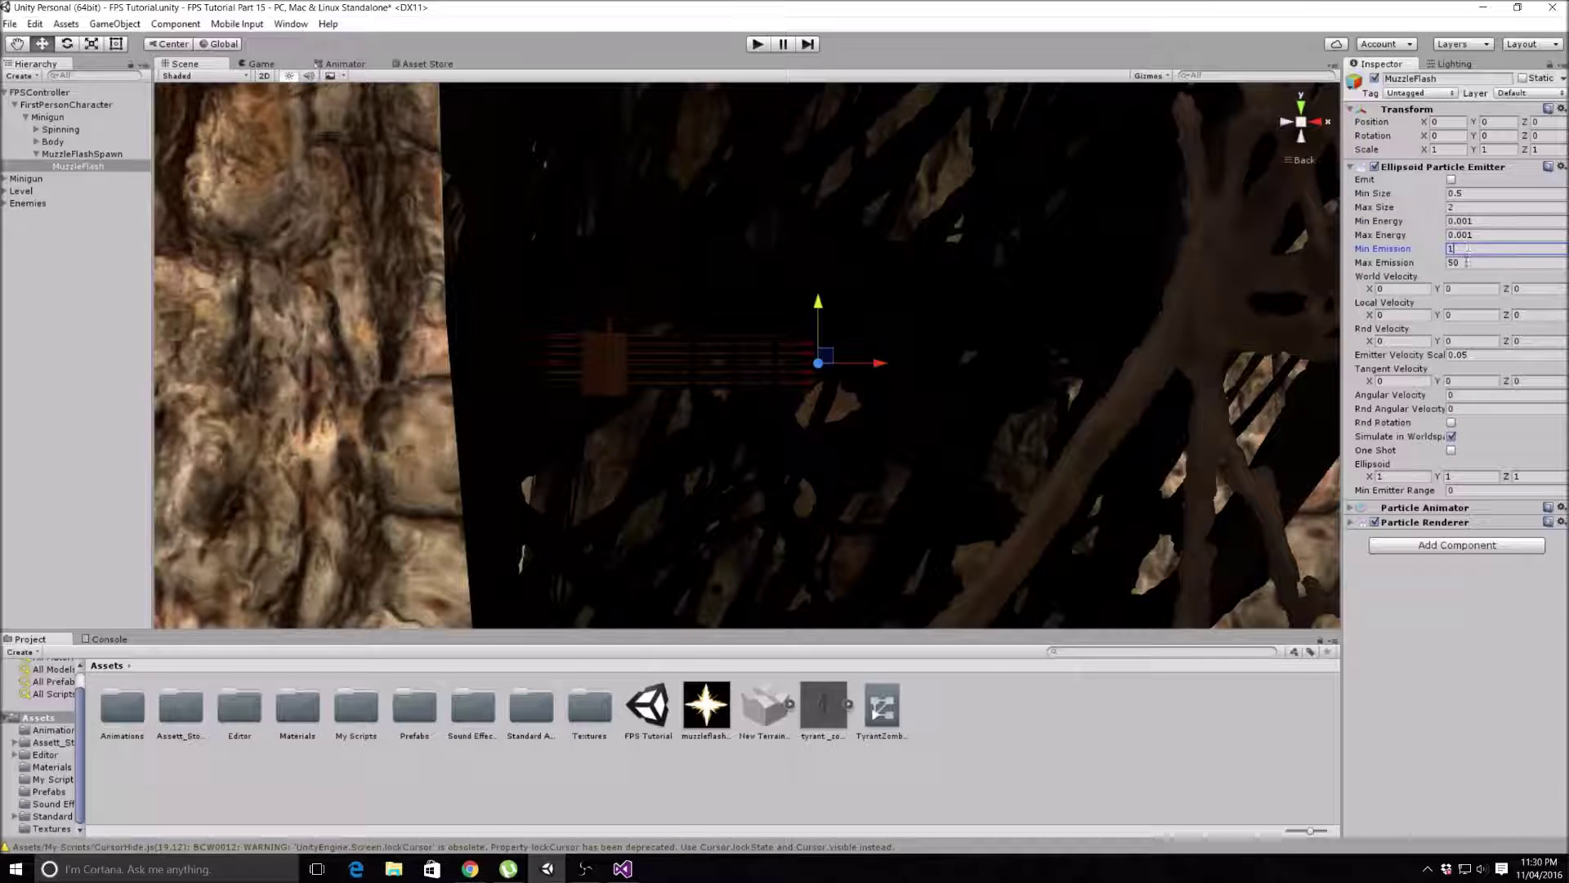
{"action": "key", "text": "Tab"}
{"action": "type", "text": "1"}
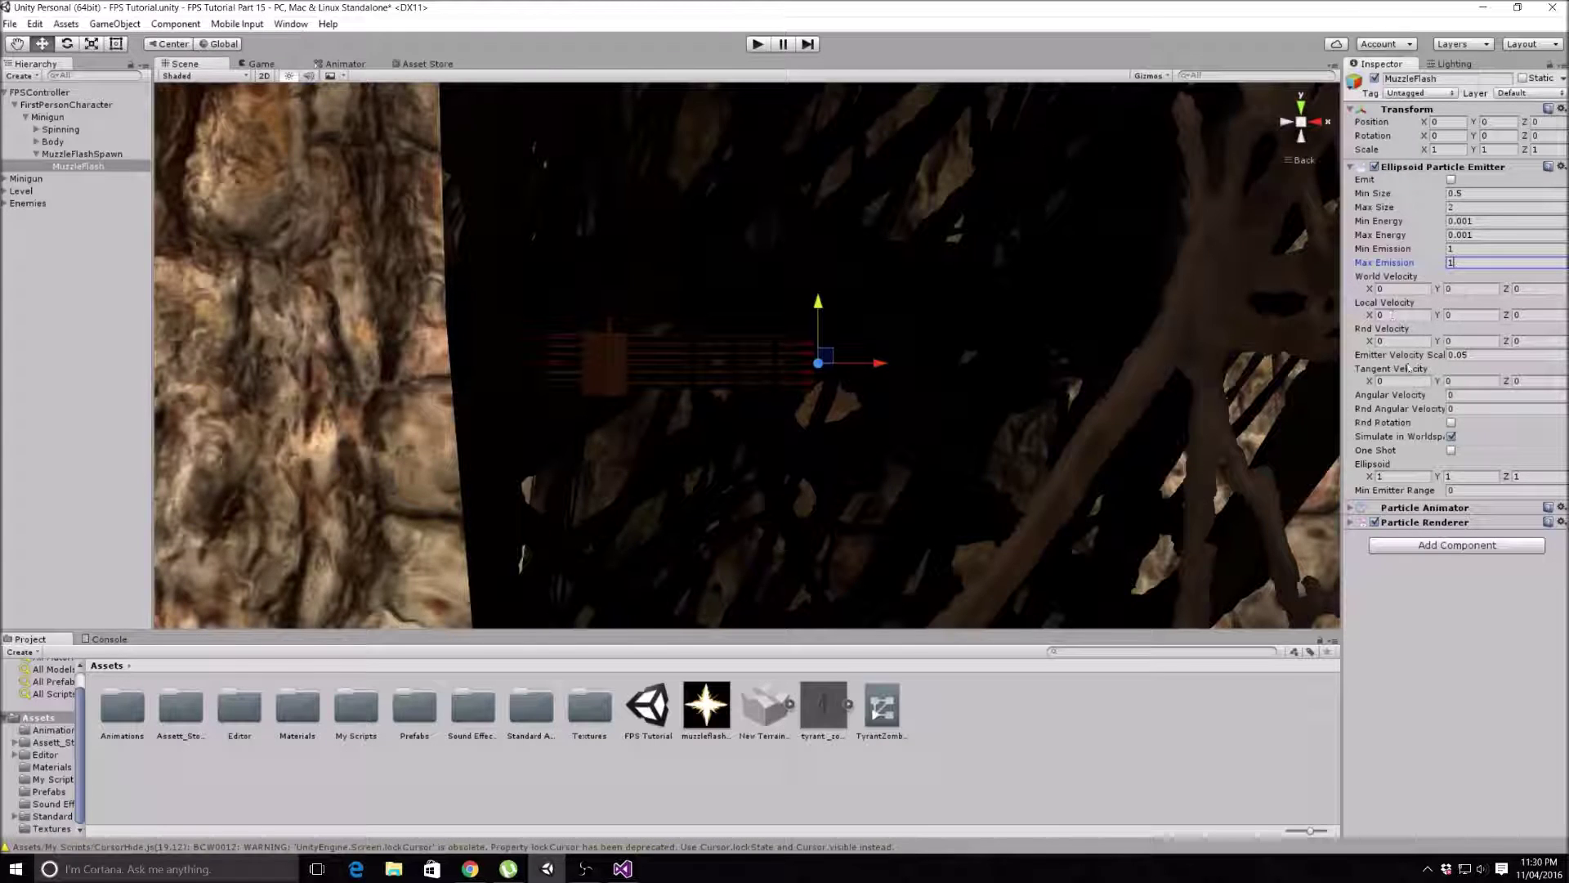
Step: Turn off Simulate in Worldspace and turn on One Shot for the particle emitter
{"action": "left_click", "coordinate": [1451, 437]}
{"action": "left_click", "coordinate": [1452, 437]}
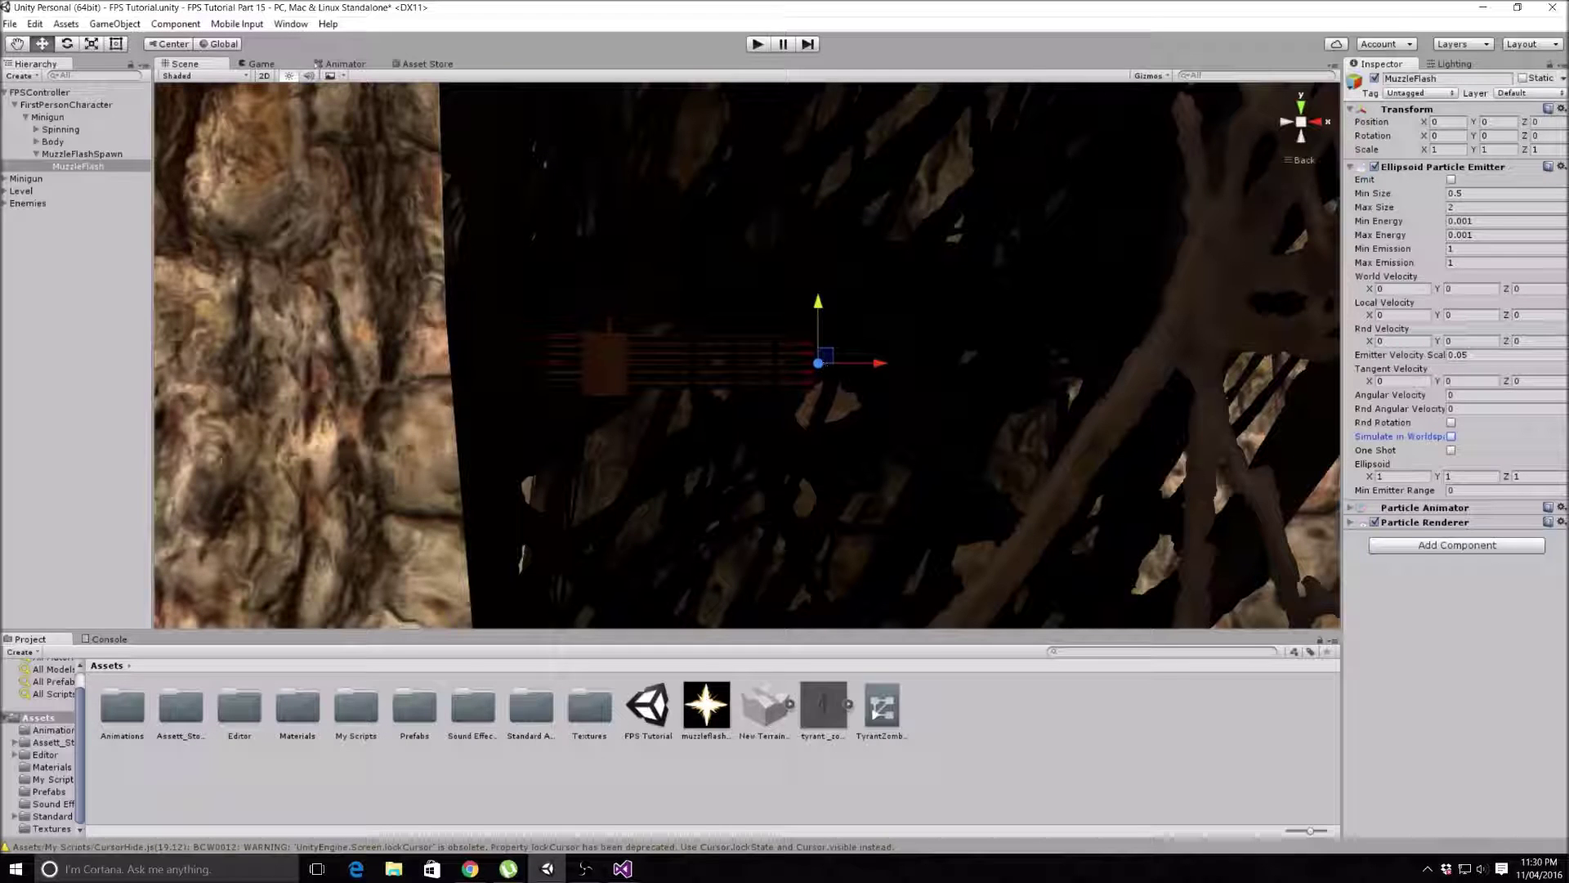
{"action": "left_click", "coordinate": [1451, 451]}
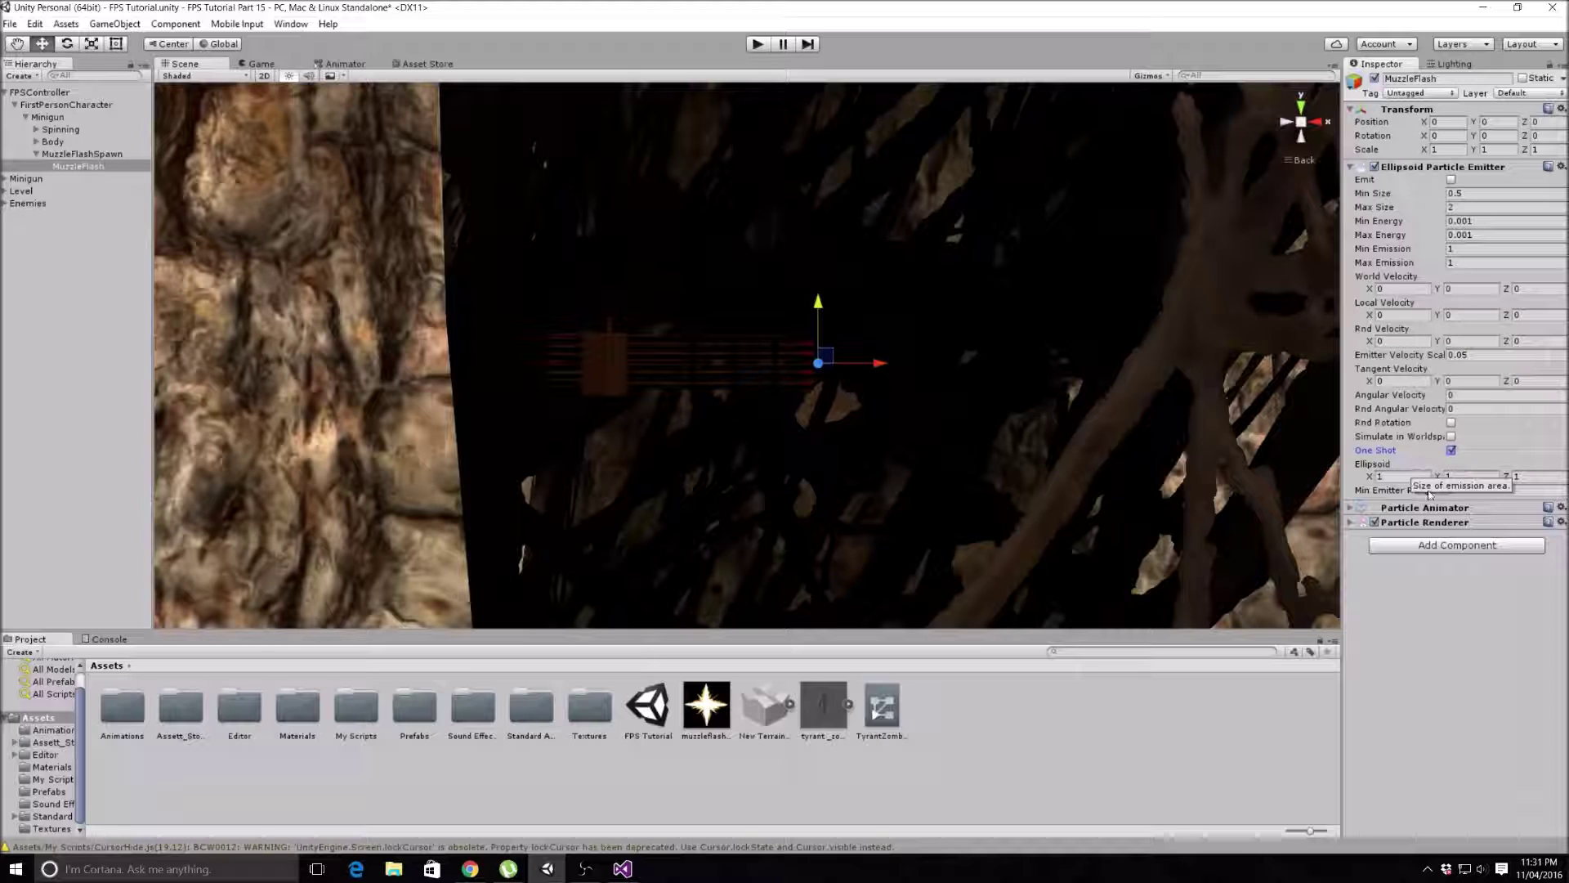
Step: Set the emitter's Ellipsoid X, Y and Z to 0
{"action": "left_click", "coordinate": [1390, 476]}
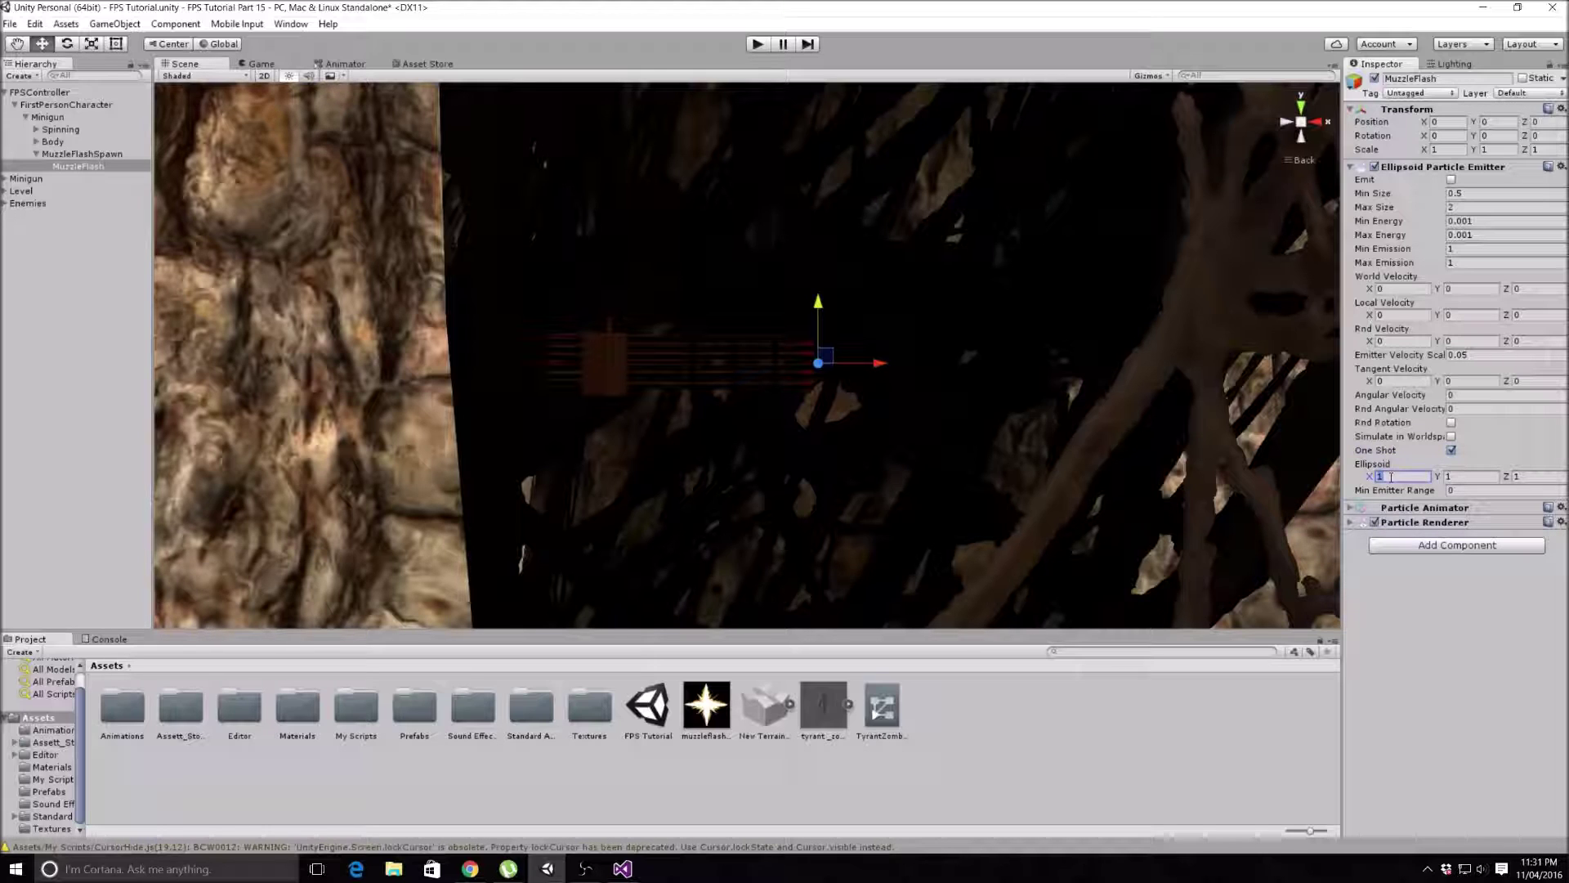
{"action": "left_click", "coordinate": [1456, 475]}
{"action": "type", "text": "0"}
{"action": "left_click", "coordinate": [1531, 476]}
{"action": "type", "text": "0"}
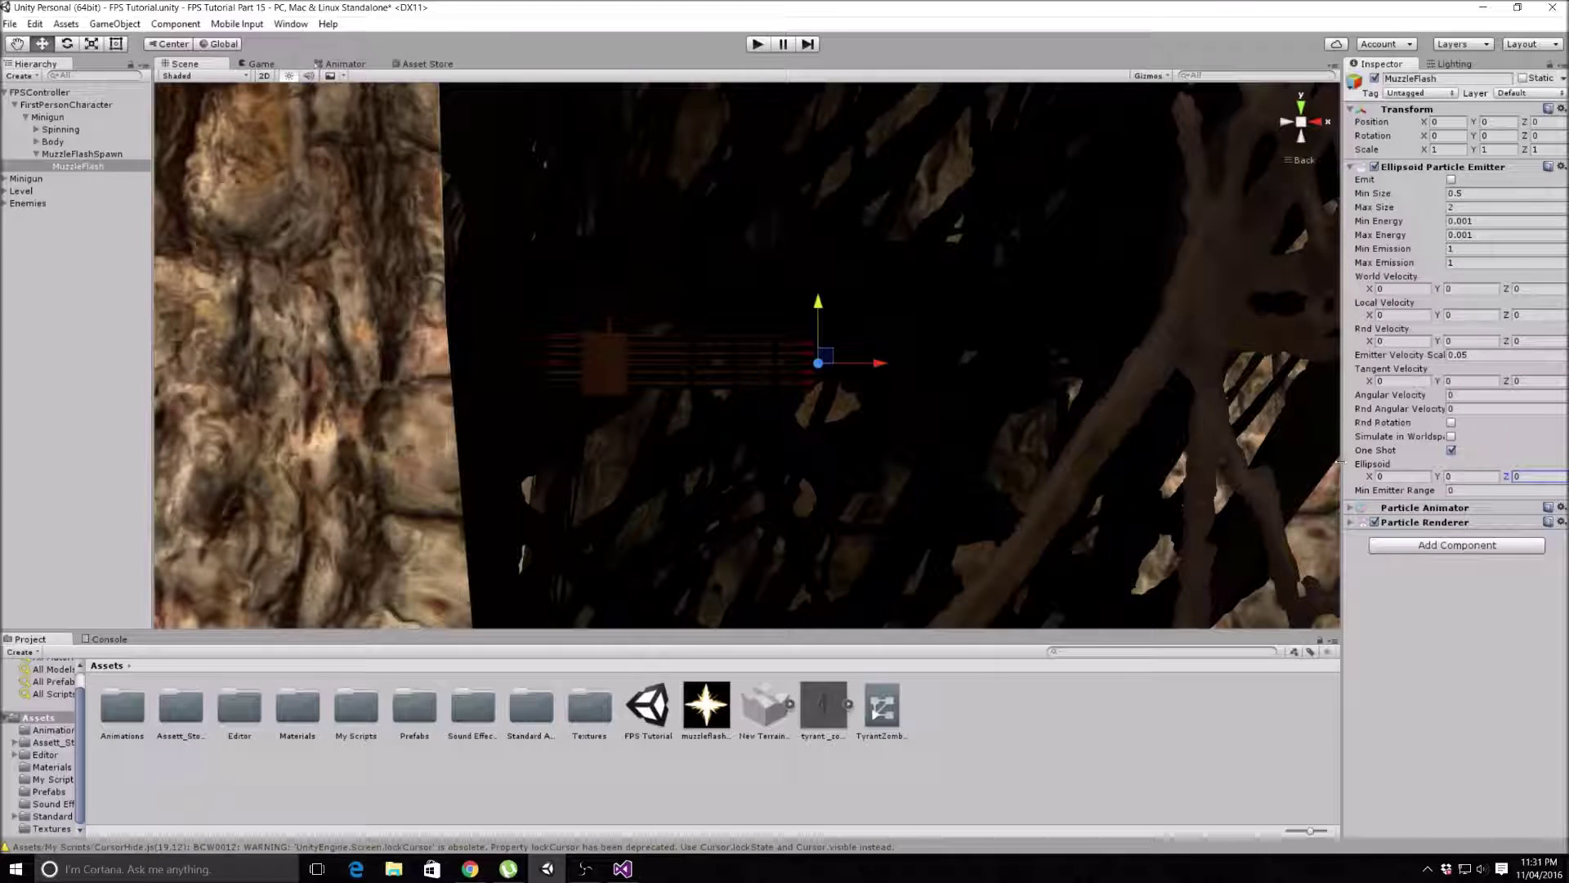
Step: Assign the muzzleflashcross texture to MuzzleFlash as its particle material and check it in the Particle Renderer's Materials list
{"action": "left_click", "coordinate": [1318, 122]}
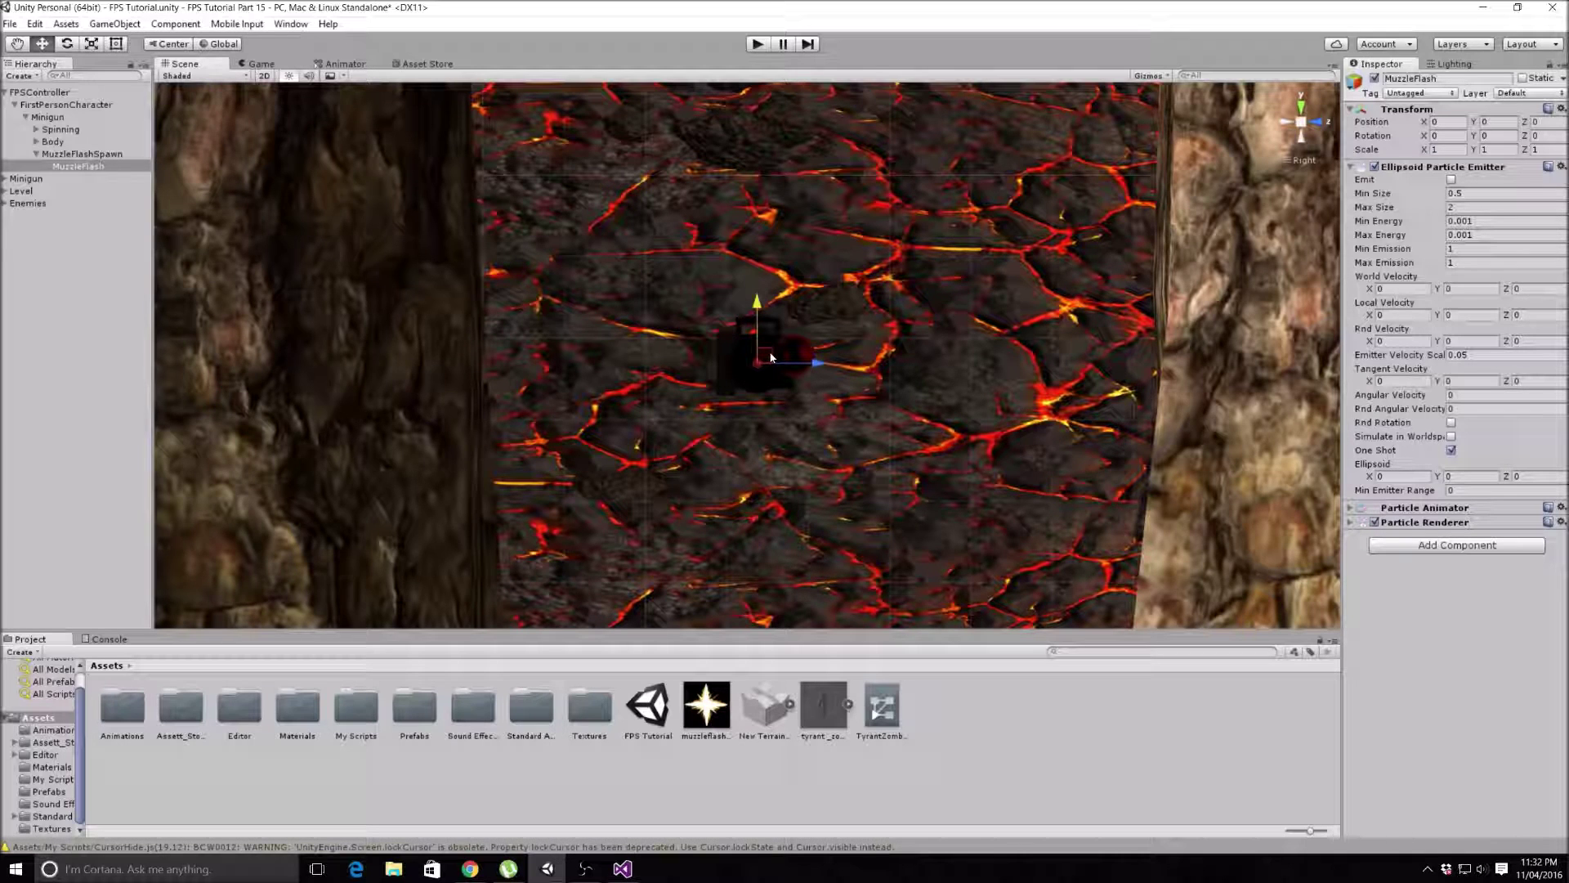
{"action": "left_click", "coordinate": [1351, 522]}
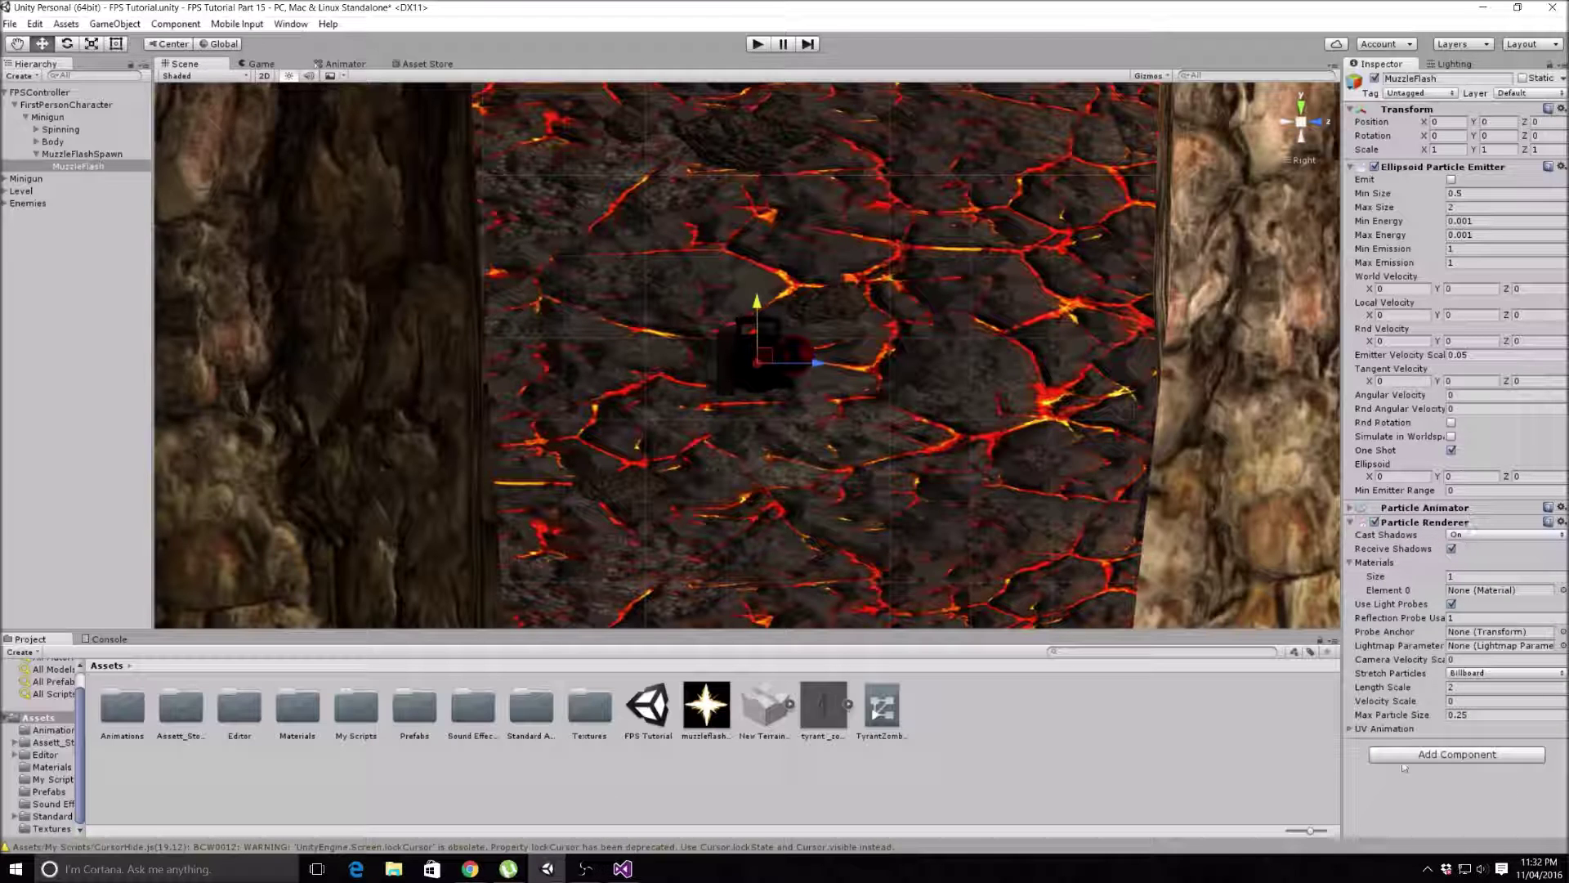
{"action": "left_click", "coordinate": [1351, 522]}
{"action": "left_click", "coordinate": [707, 704]}
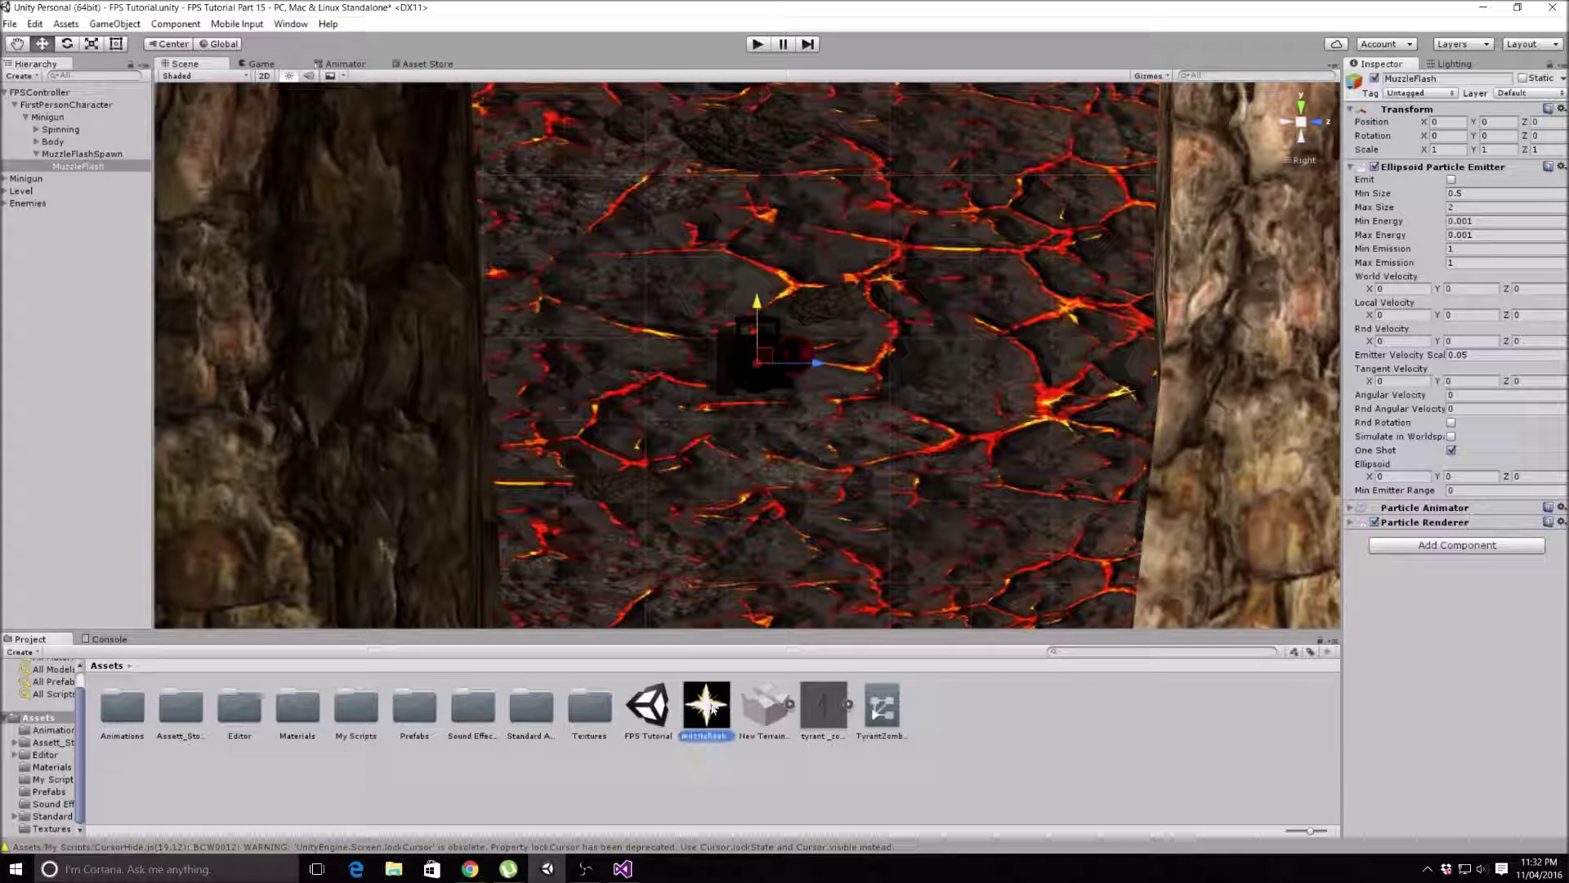
{"action": "left_click_drag", "start_coordinate": [708, 706], "coordinate": [1431, 634]}
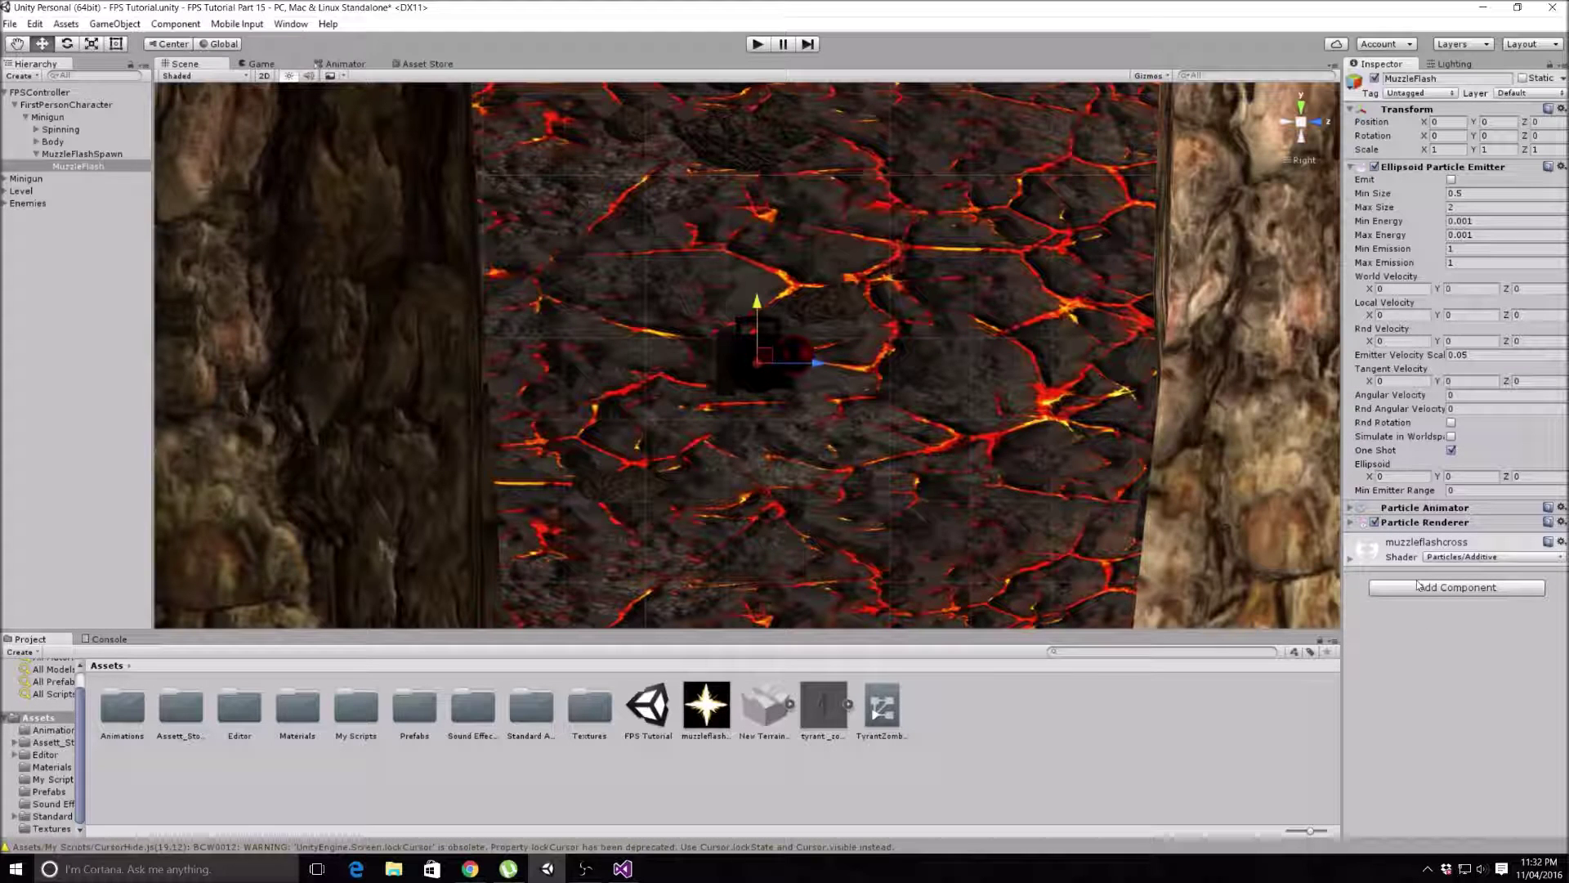
{"action": "left_click", "coordinate": [1351, 523]}
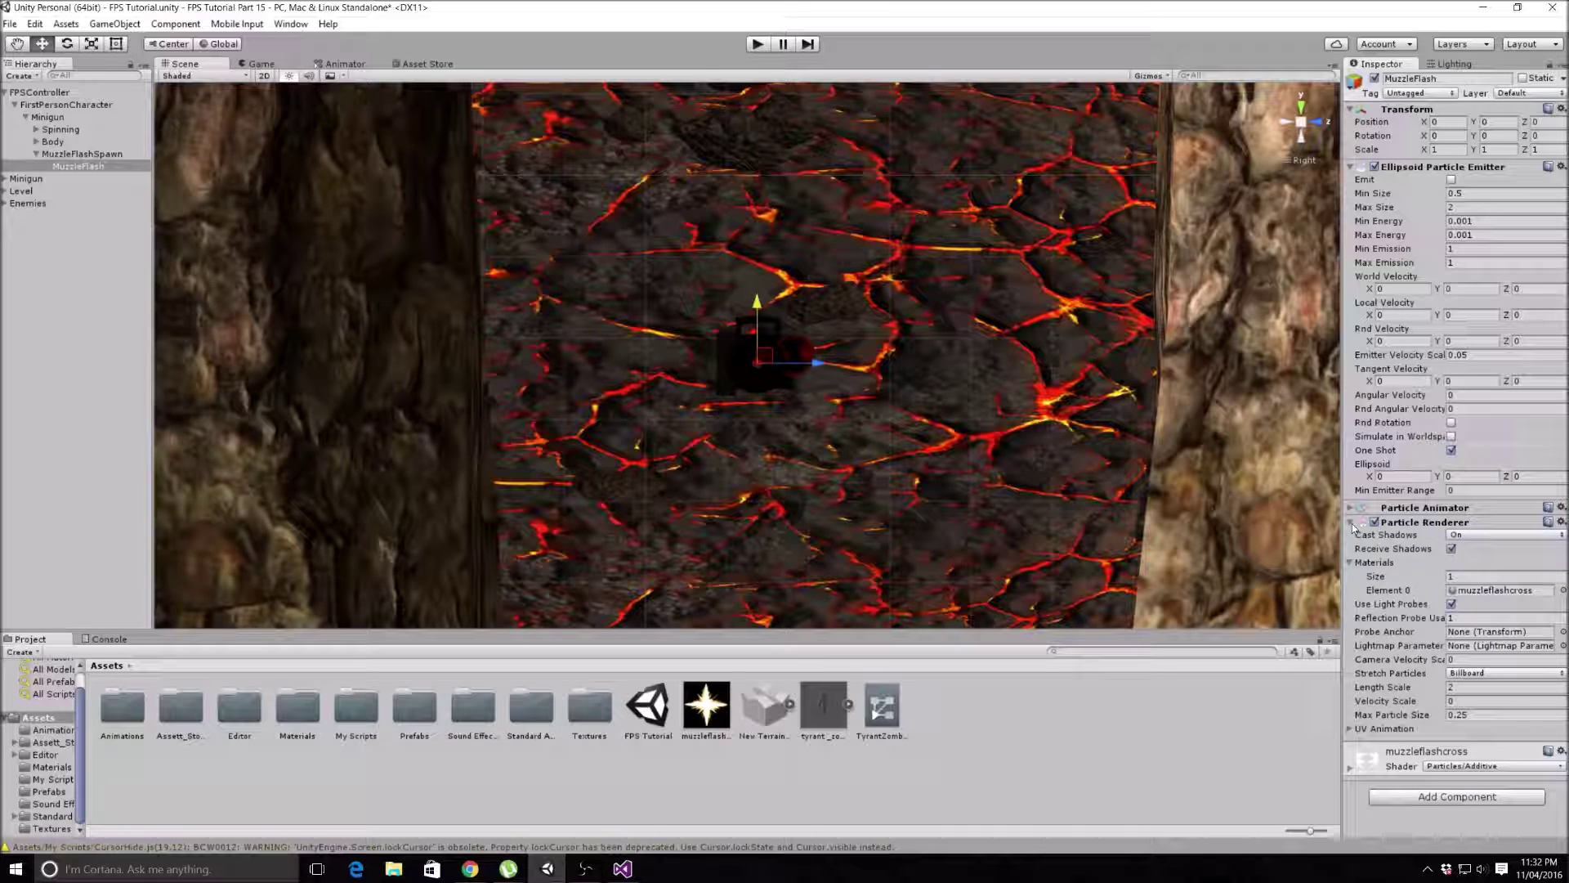
{"action": "left_click", "coordinate": [1351, 522]}
Step: Set the muzzleflashcross material's shader to Particles/Additive
{"action": "left_click", "coordinate": [1494, 557]}
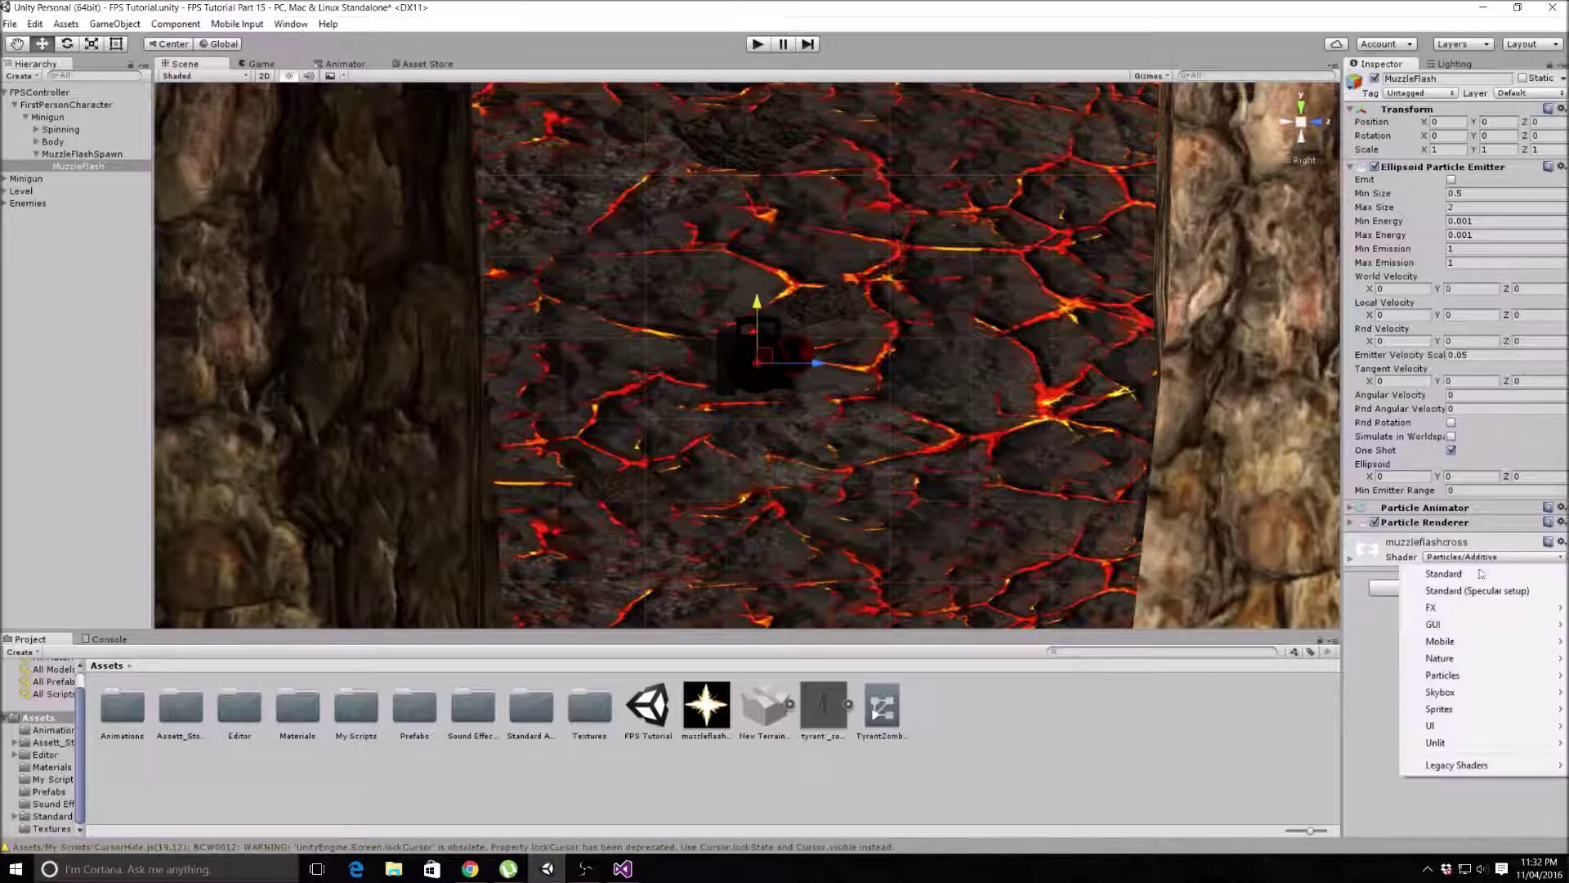
{"action": "mouse_move", "coordinate": [1455, 680]}
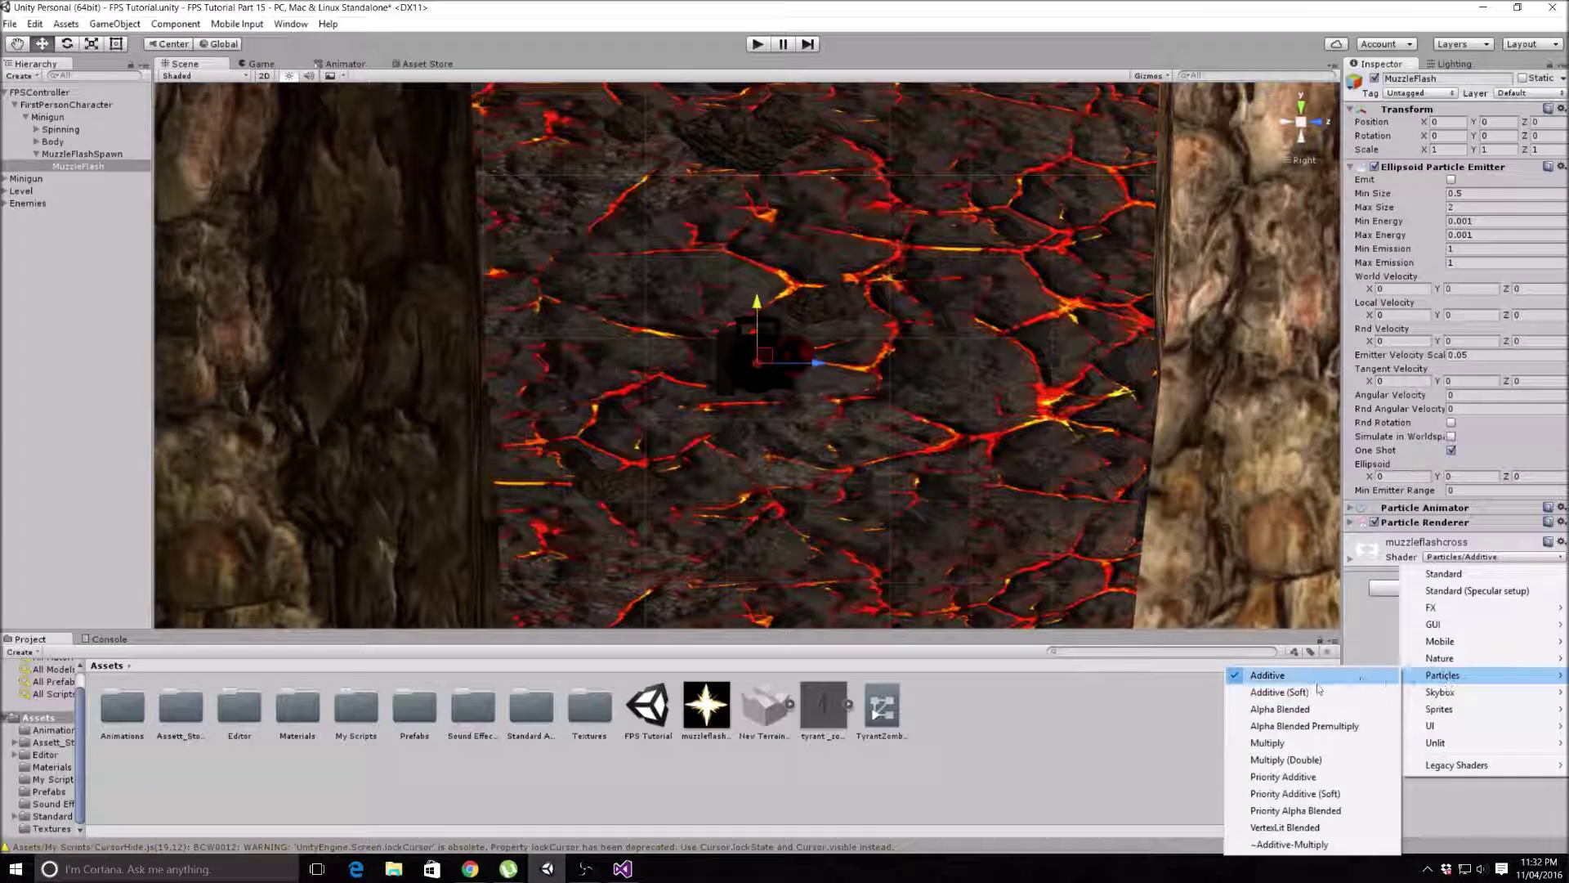
{"action": "left_click", "coordinate": [1307, 678]}
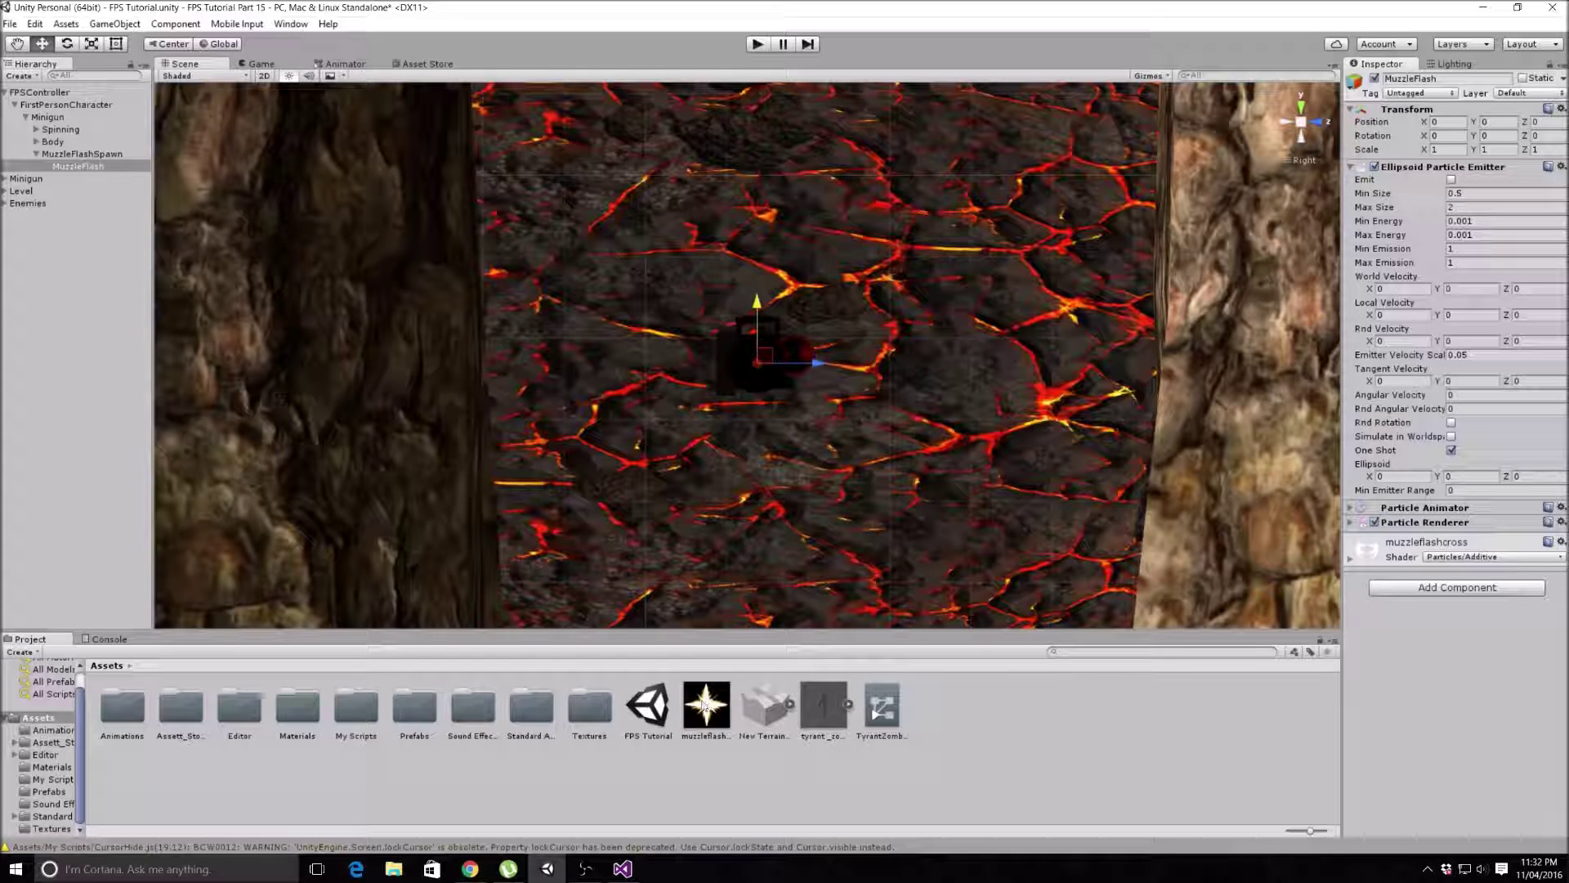
Step: Turn on Emit on MuzzleFlash's Ellipsoid Particle Emitter to preview the flash at the barrel
{"action": "left_click", "coordinate": [1317, 122]}
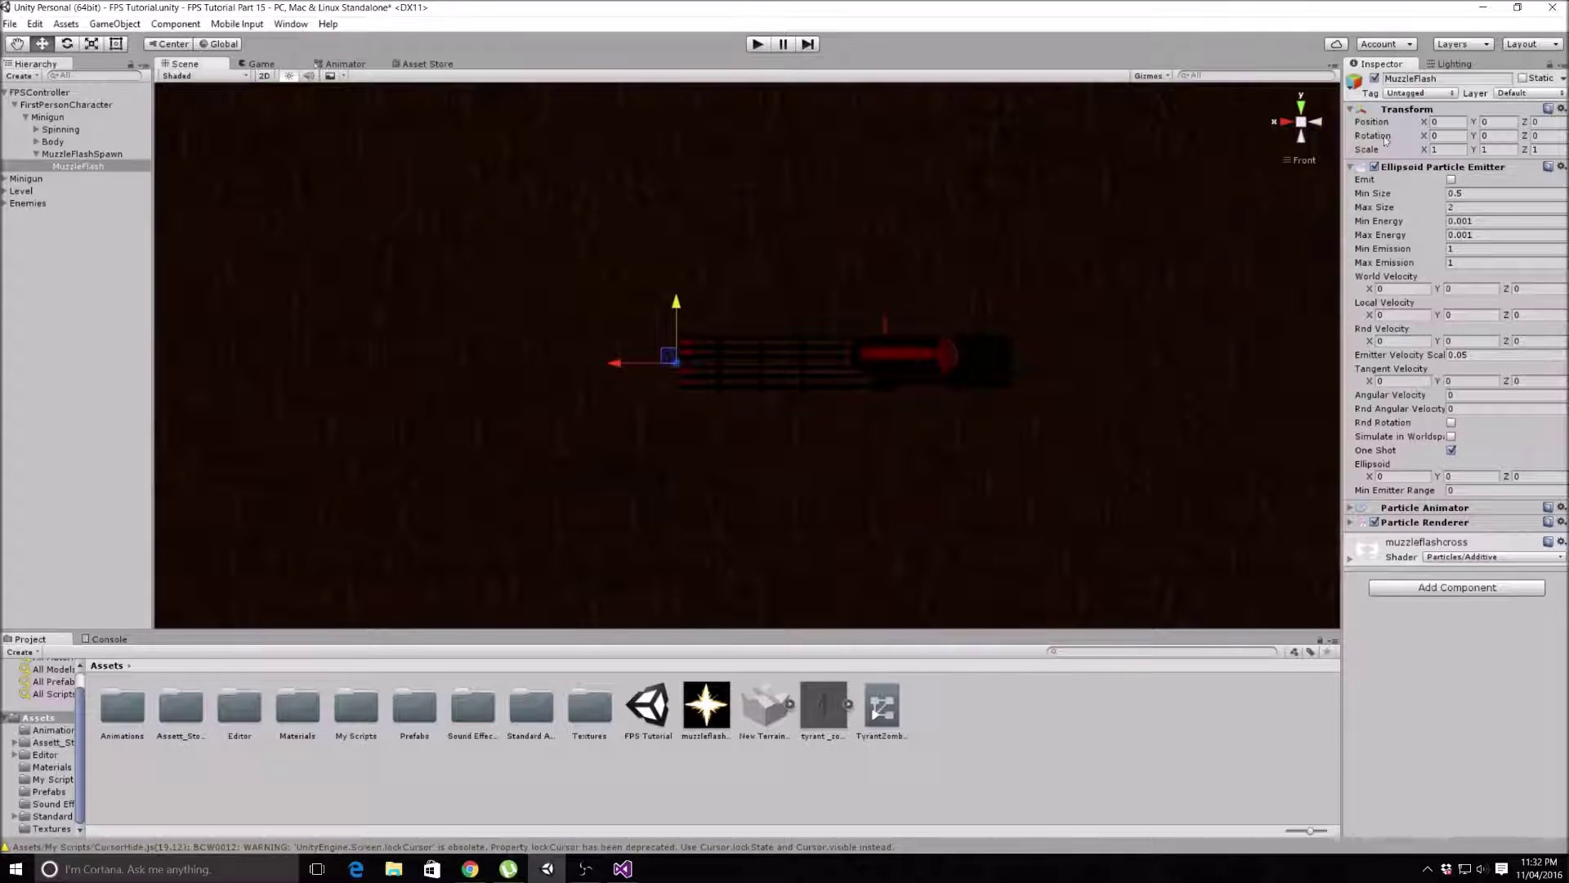
{"action": "left_click", "coordinate": [1451, 180]}
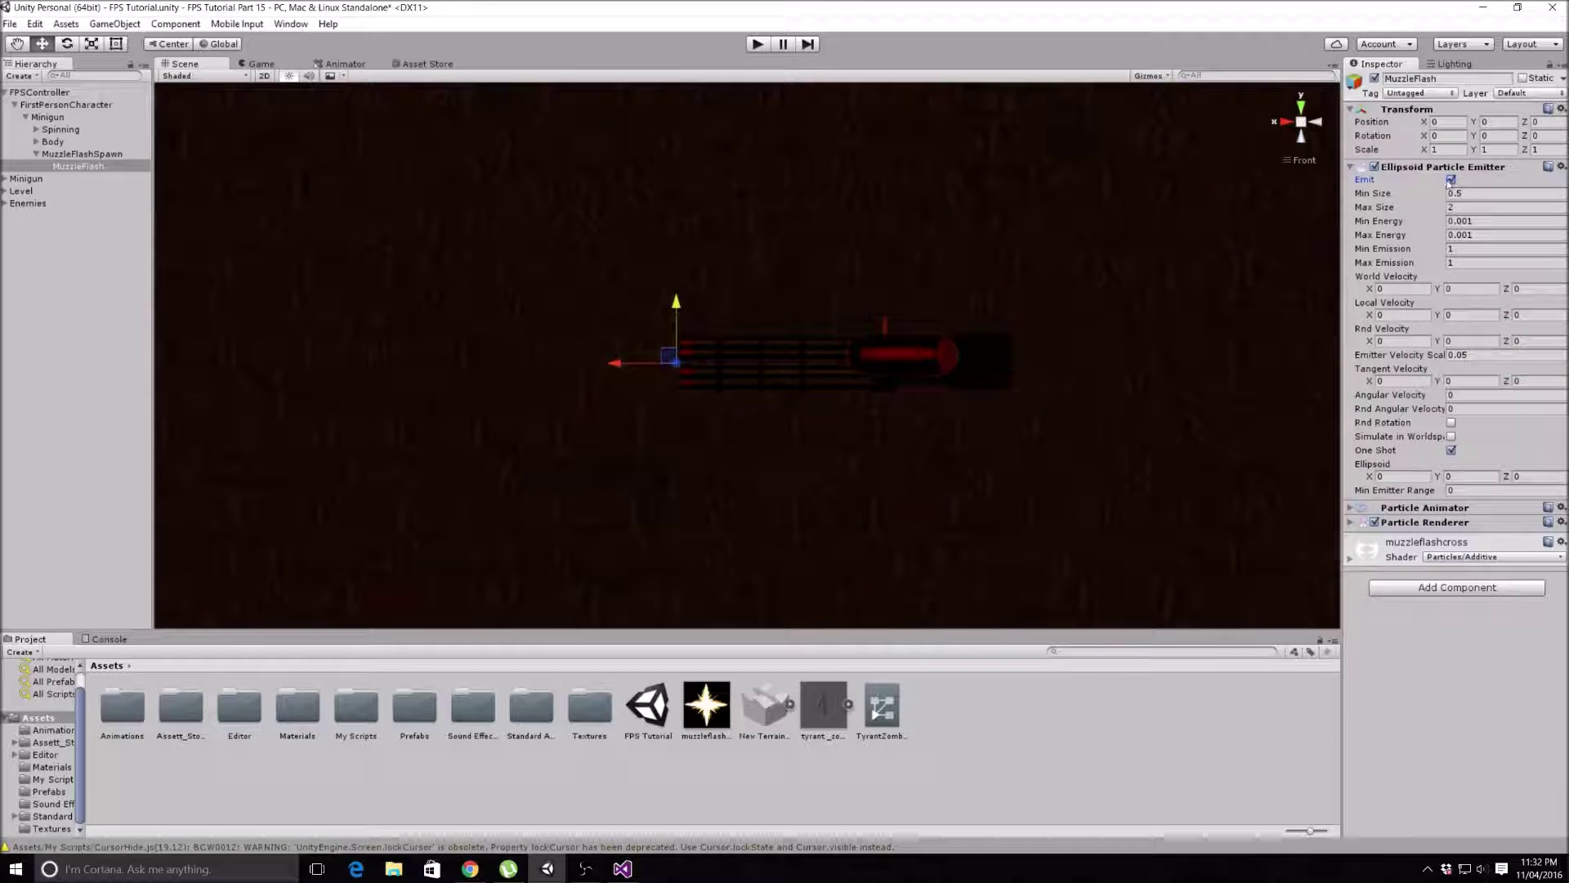
{"action": "left_click", "coordinate": [1317, 121]}
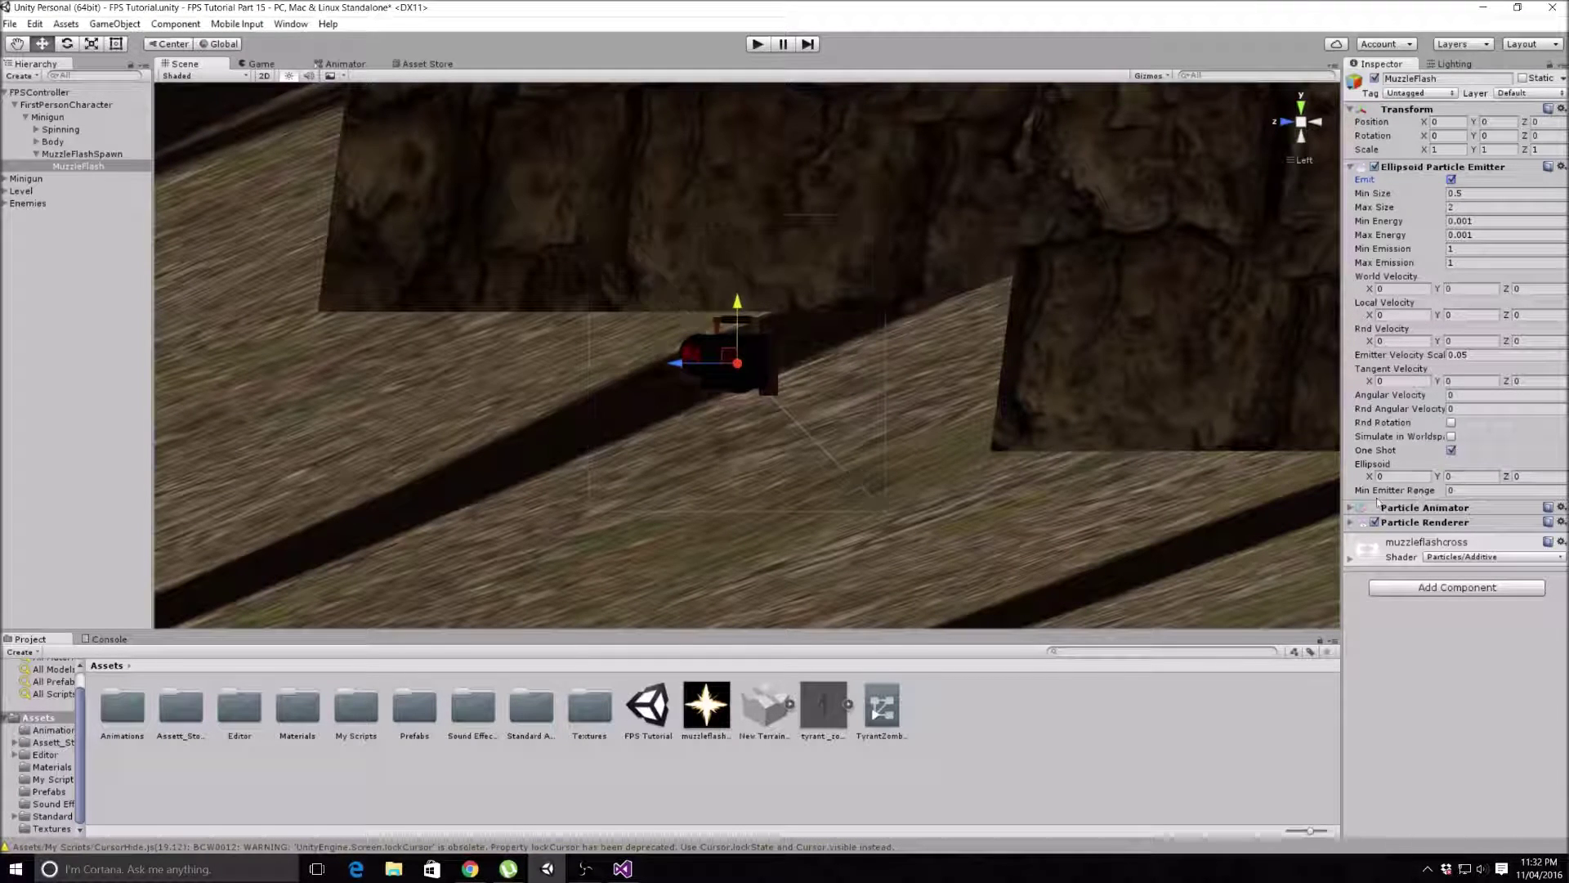
Step: Set the Particle Animator's Size Grow to 5 and turn on Autodestruct
{"action": "left_click", "coordinate": [1351, 509]}
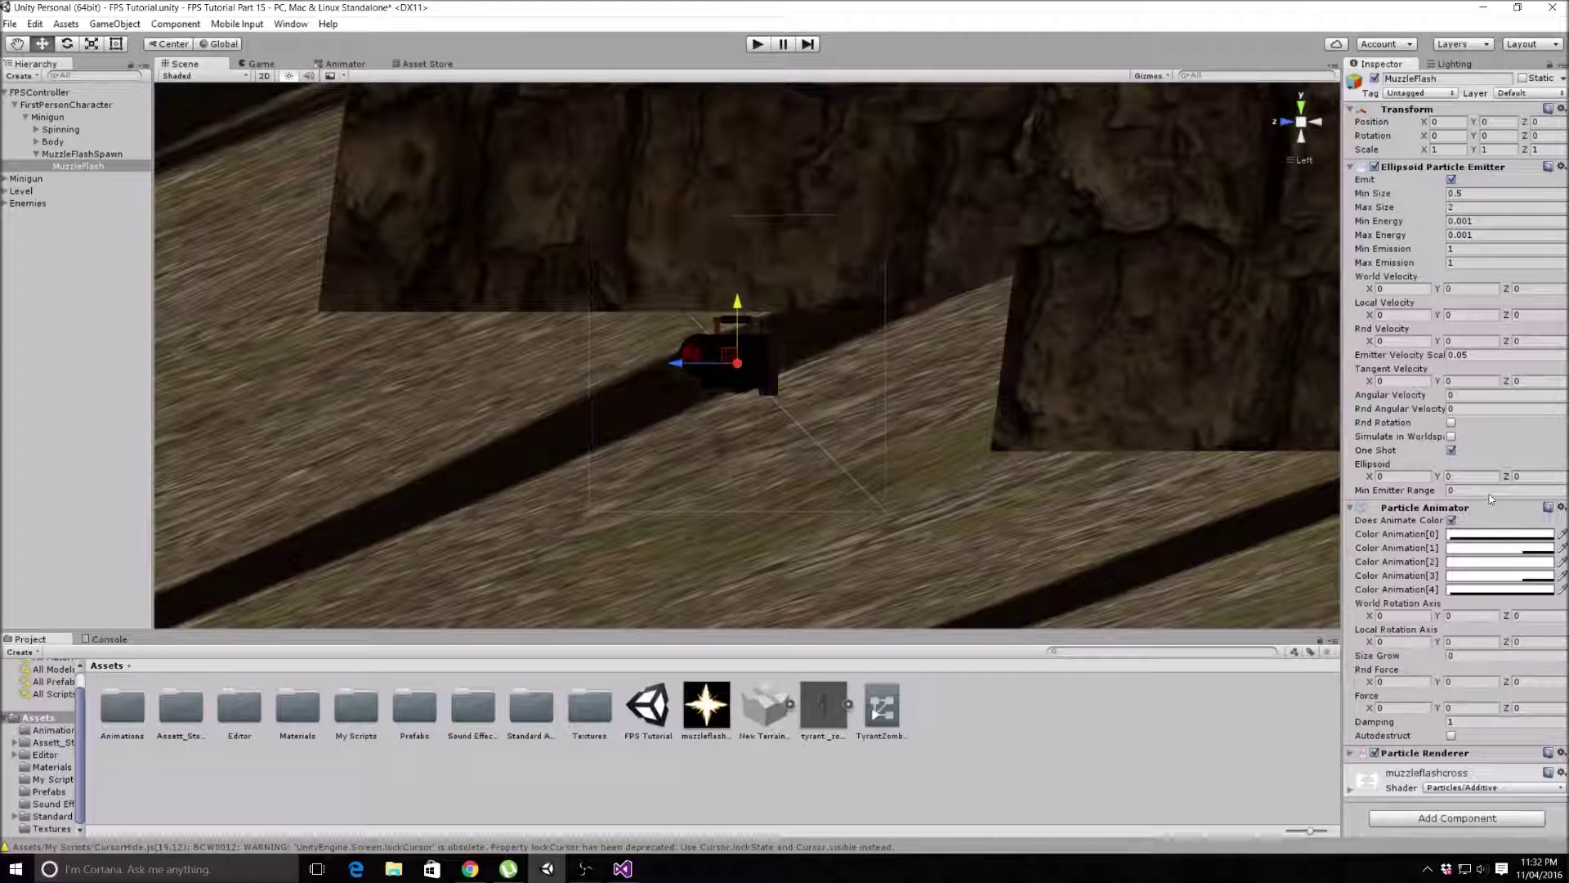
{"action": "left_click", "coordinate": [1468, 656]}
{"action": "left_click", "coordinate": [1467, 657]}
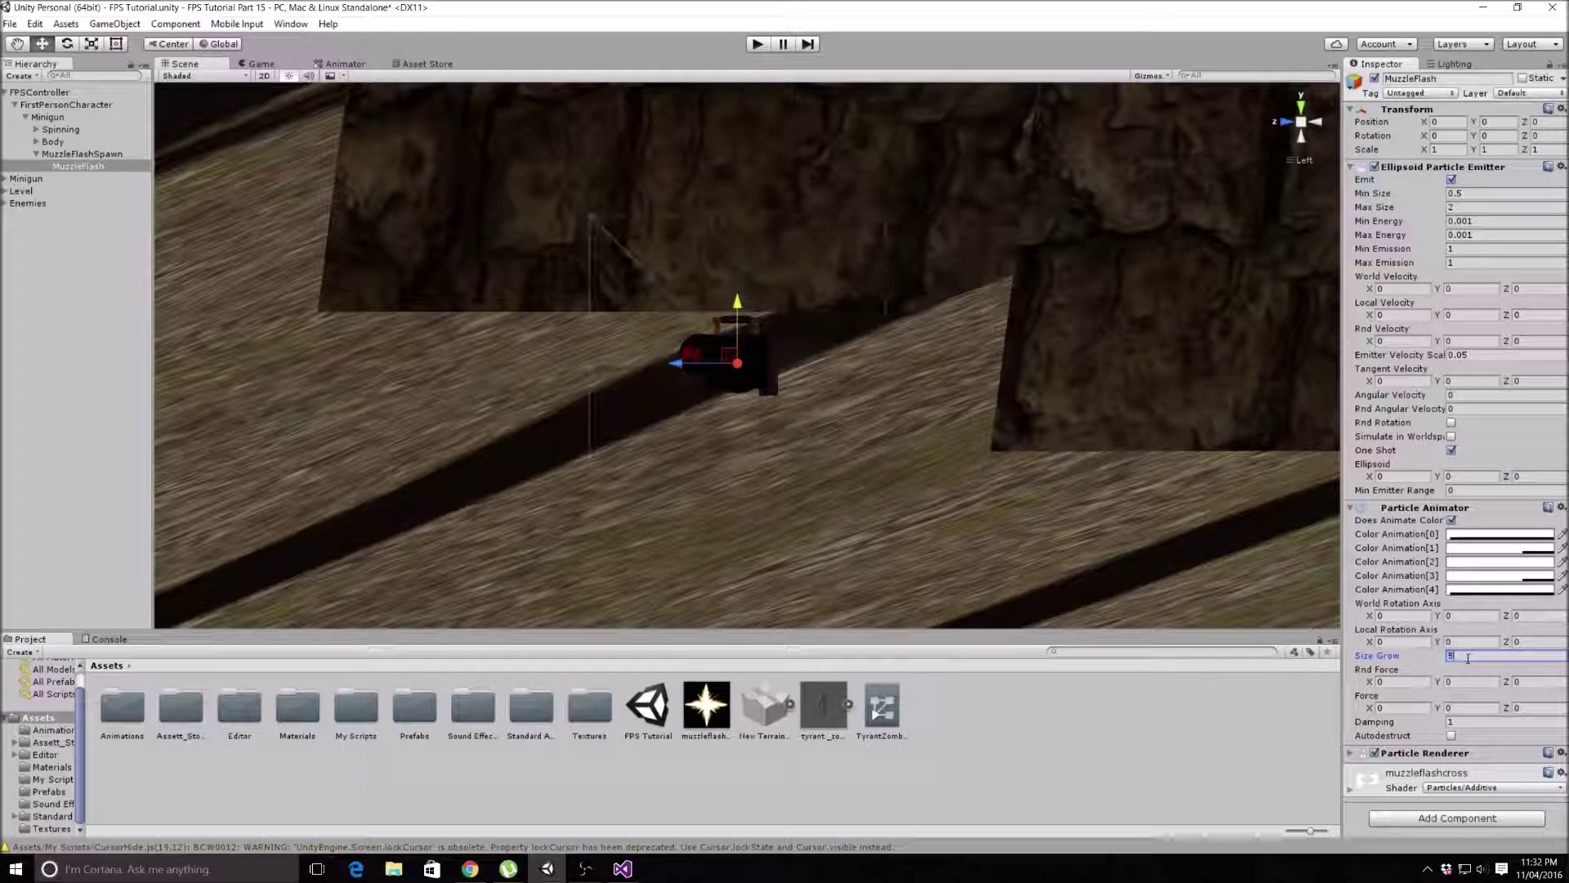
{"action": "type", "text": "5"}
{"action": "key", "text": "Return"}
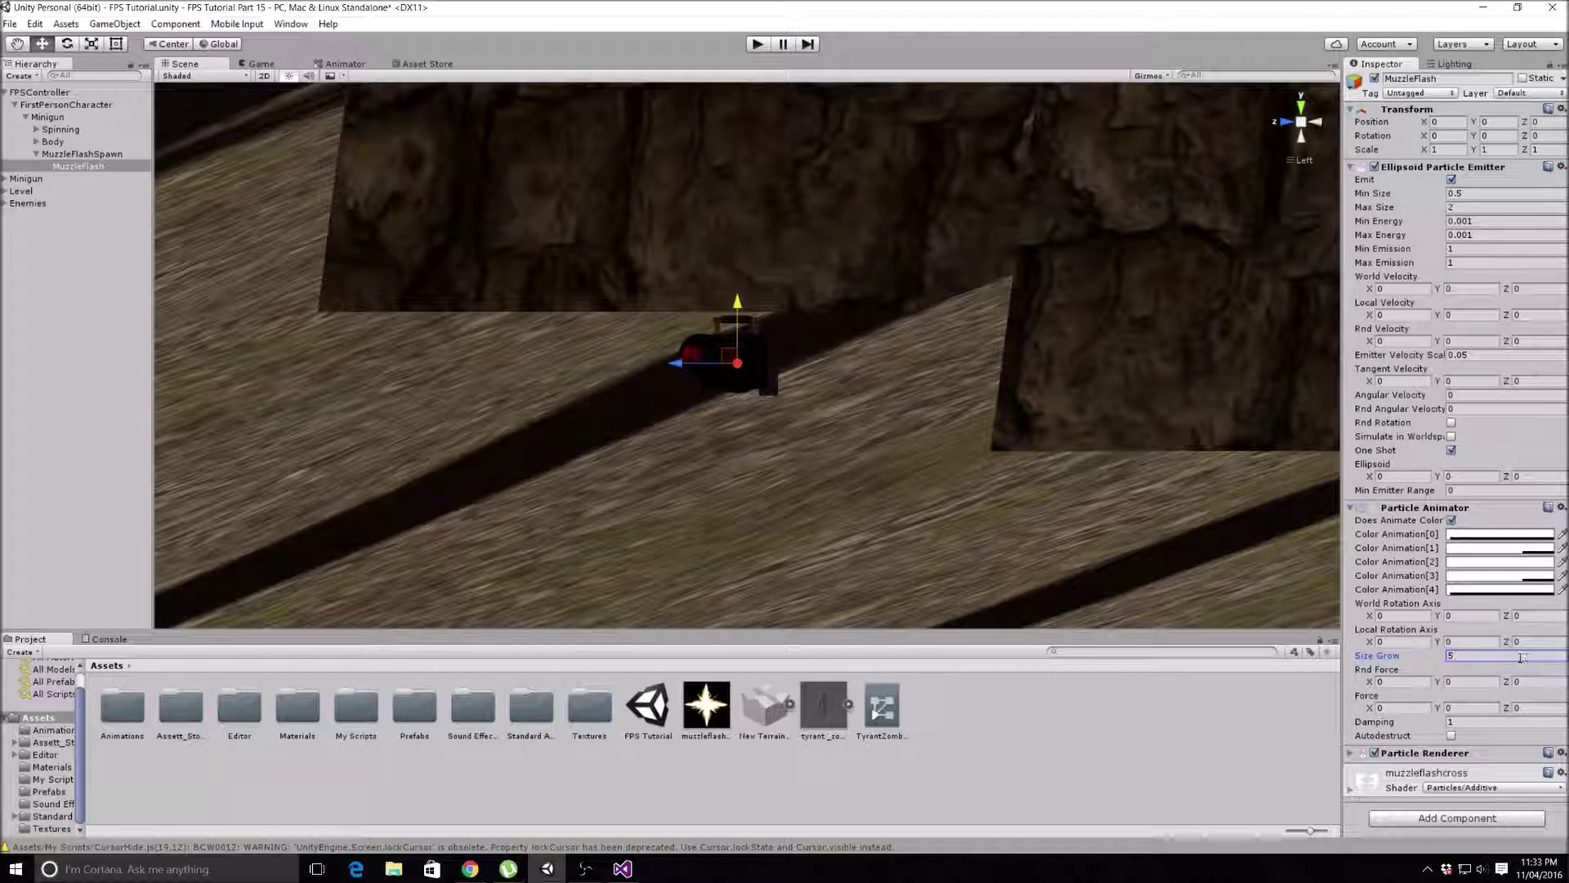
{"action": "left_click", "coordinate": [1451, 736]}
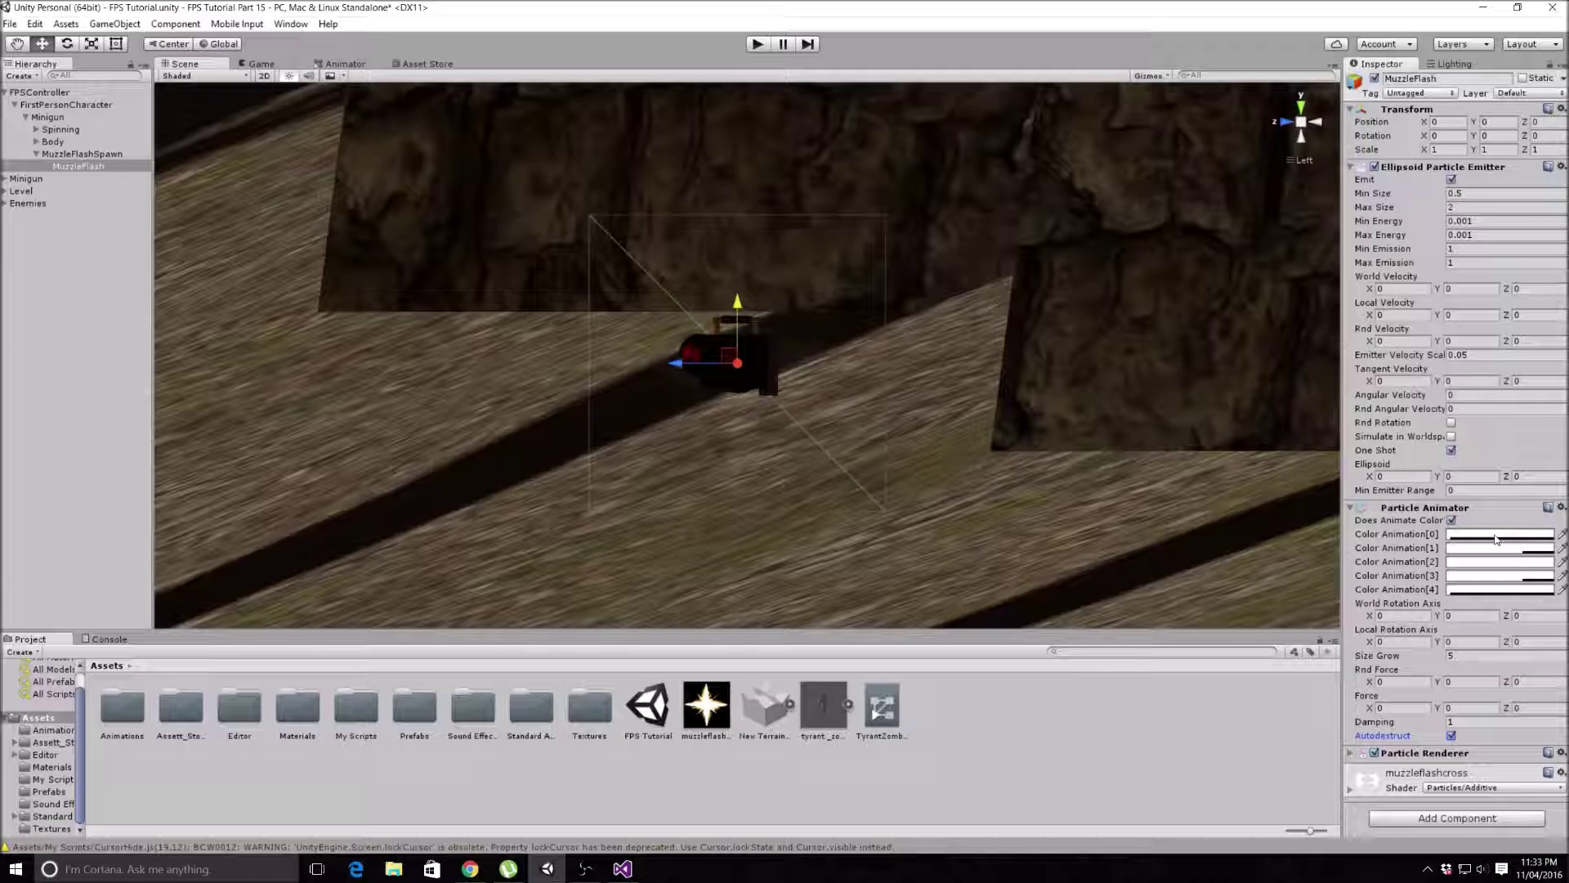
Step: Set the Particle Animator's Color Animation[0] to a light orange, RGB 240, 201, 127 with alpha 206
{"action": "left_click", "coordinate": [1496, 535]}
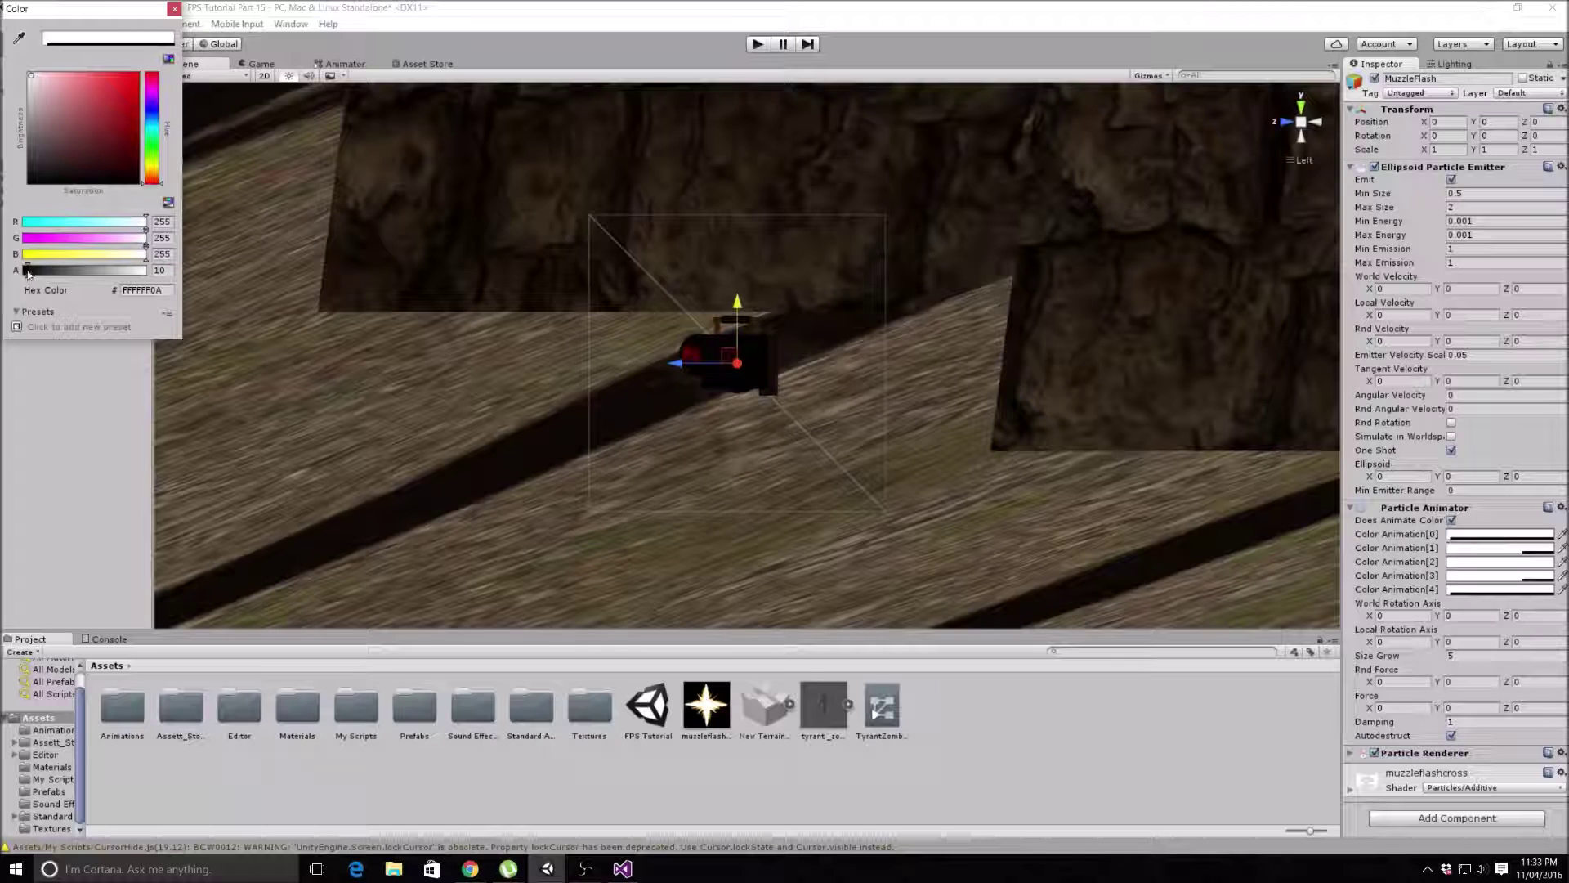
{"action": "left_click_drag", "start_coordinate": [29, 273], "coordinate": [121, 273]}
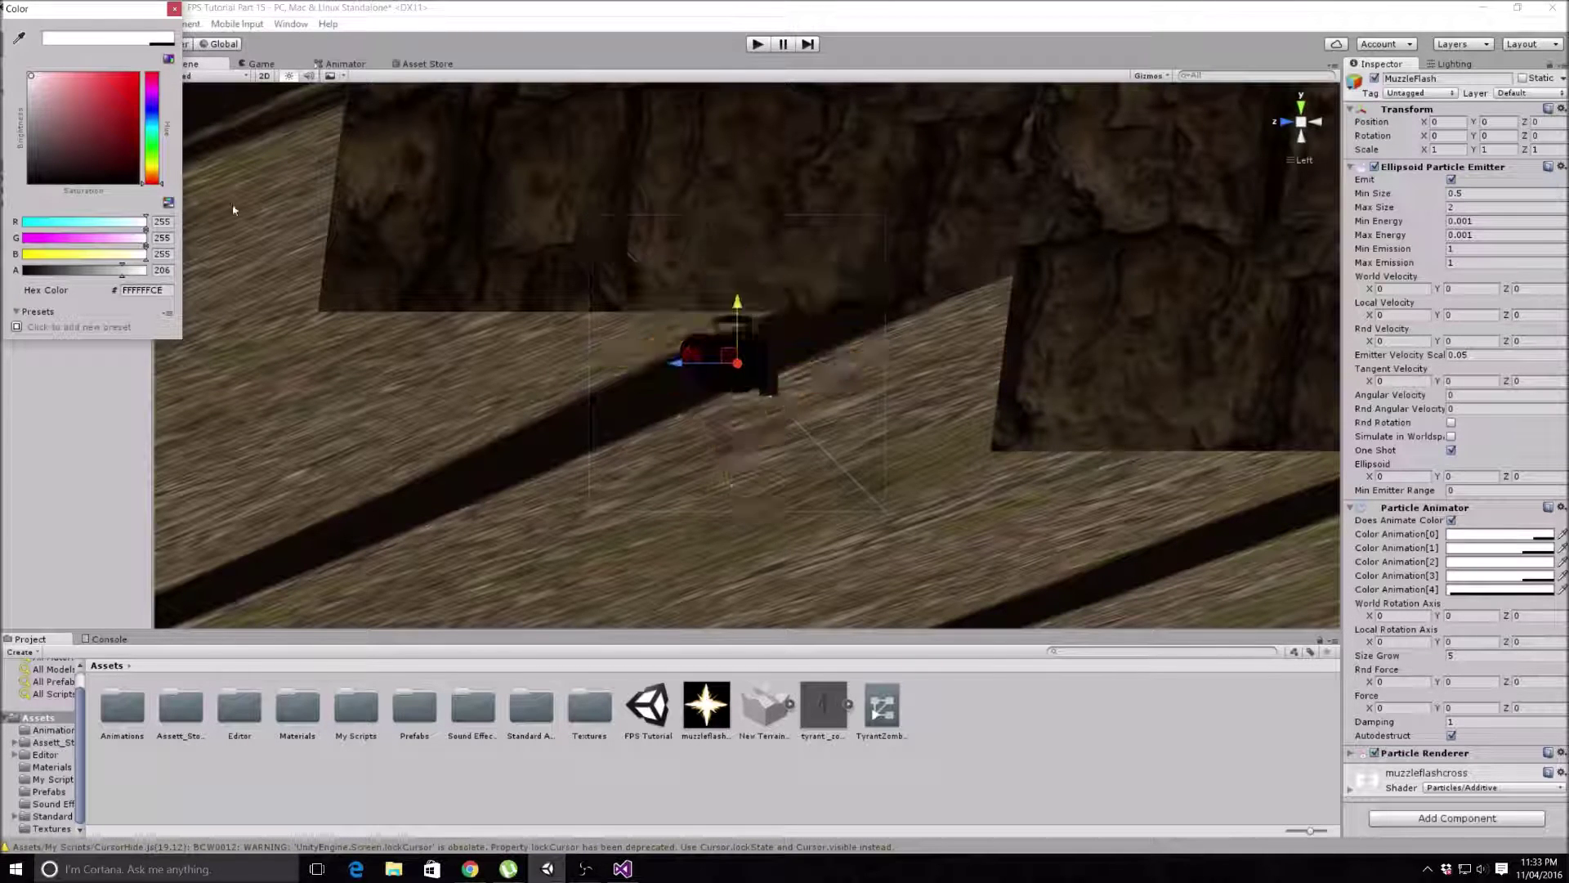
{"action": "left_click", "coordinate": [107, 85]}
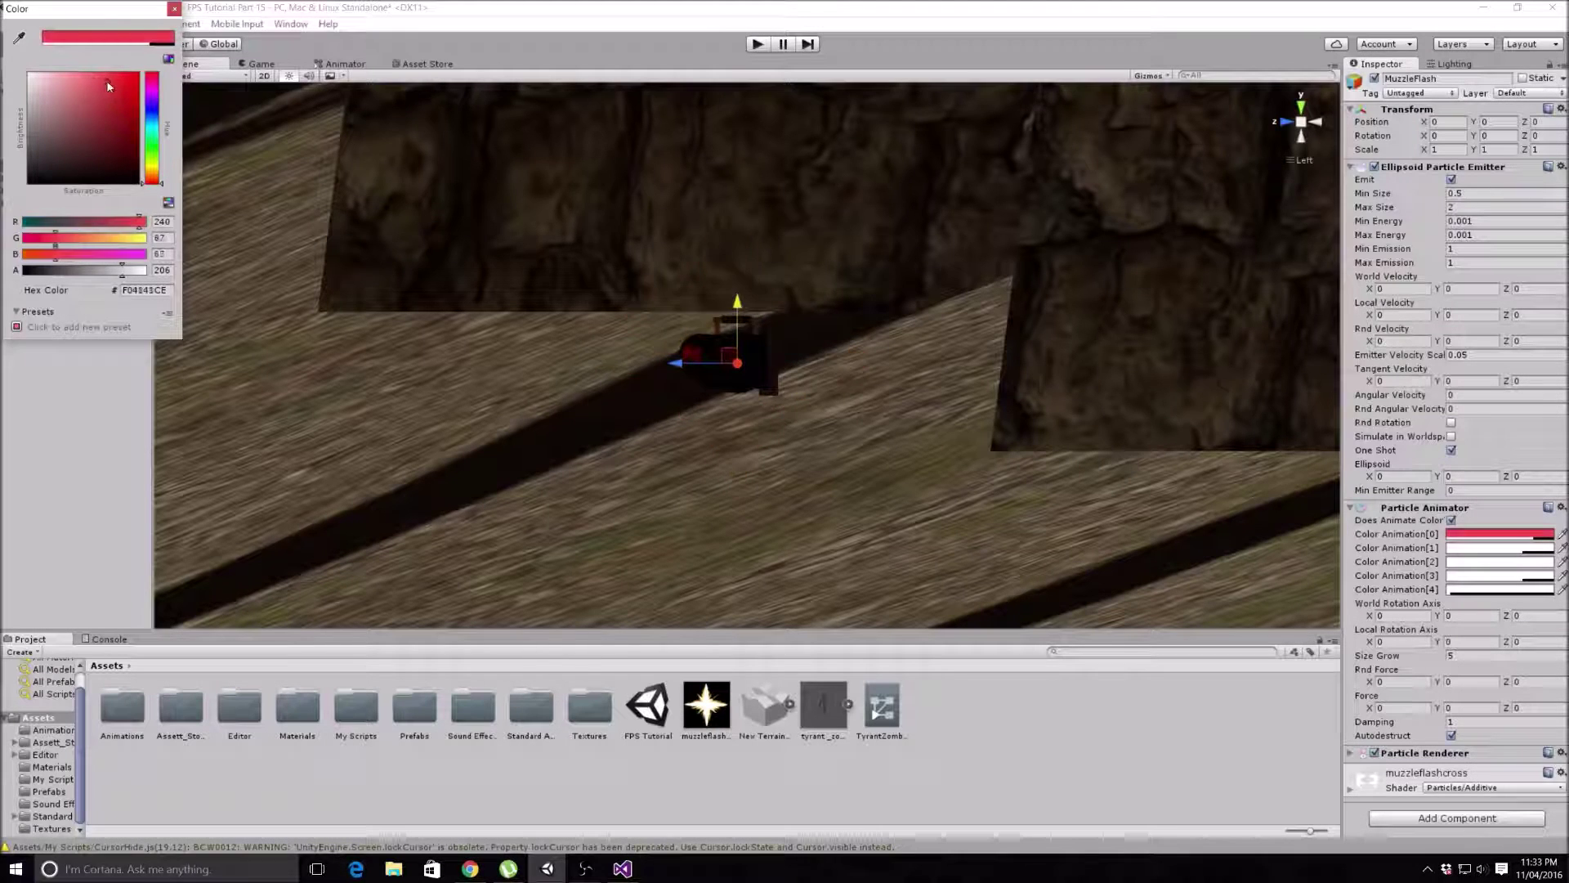
{"action": "mouse_move", "coordinate": [107, 82]}
{"action": "left_mouse_down"}
{"action": "mouse_move", "coordinate": [64, 96]}
{"action": "mouse_move", "coordinate": [60, 82]}
{"action": "left_mouse_up"}
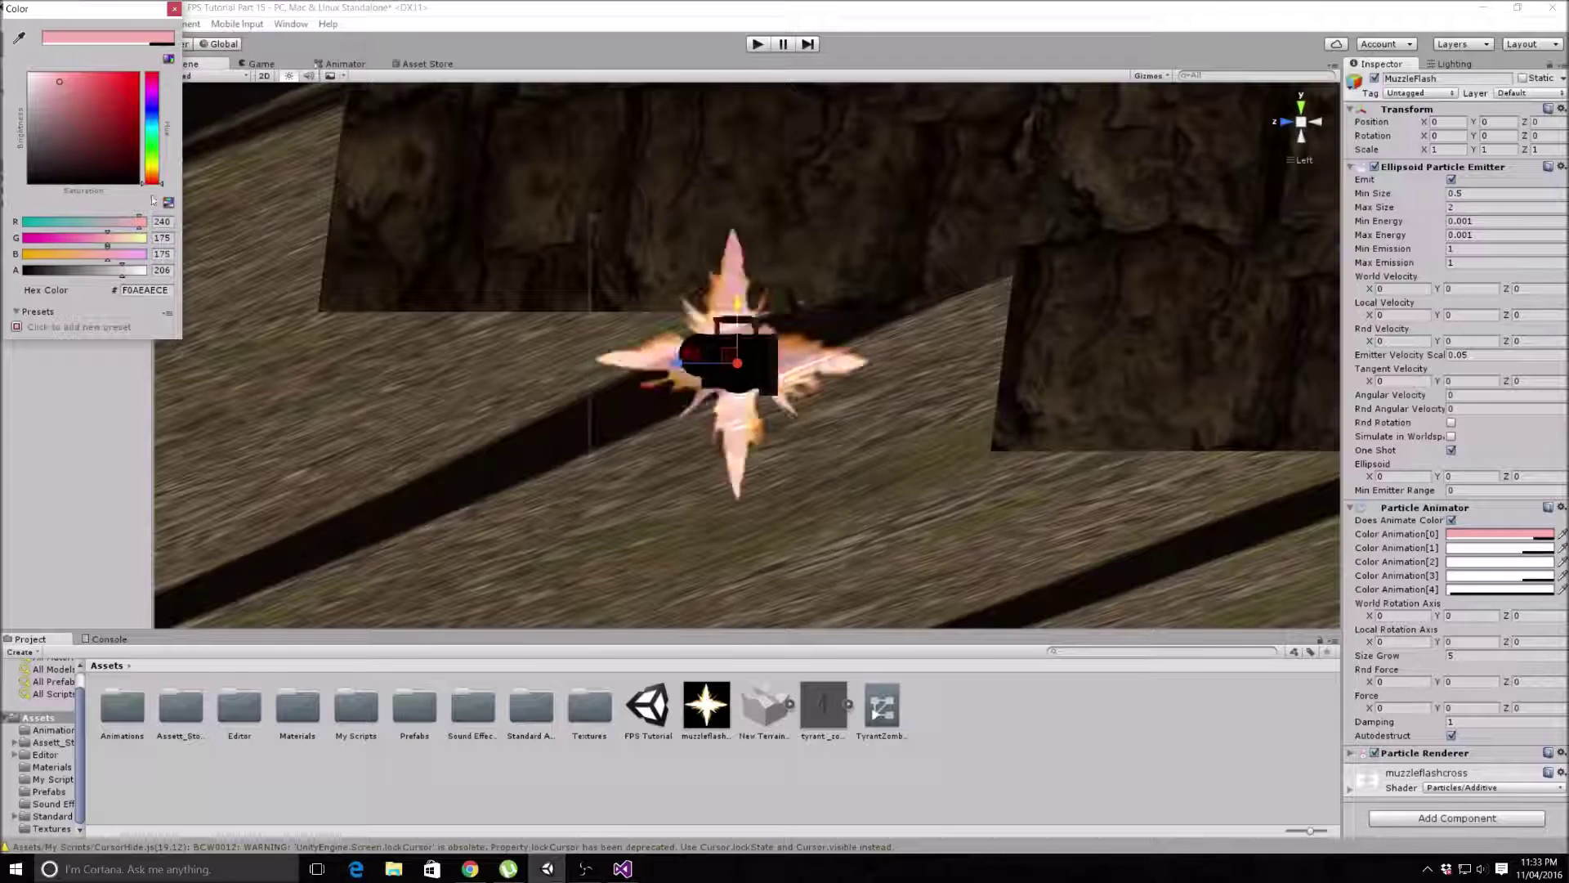
{"action": "left_click_drag", "start_coordinate": [152, 180], "coordinate": [151, 173]}
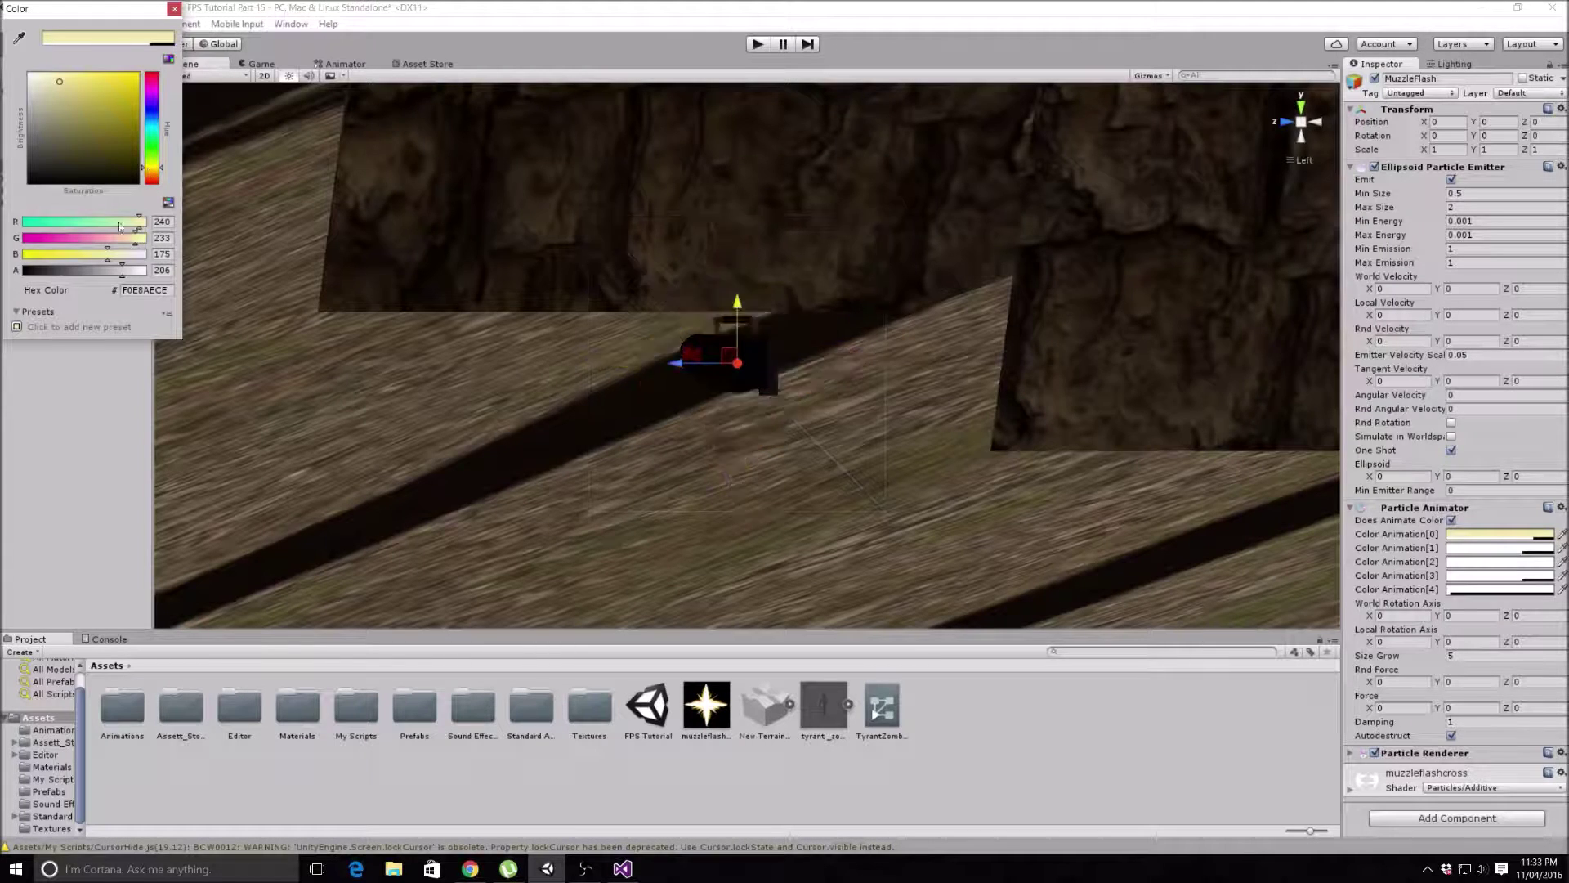
{"action": "left_click_drag", "start_coordinate": [107, 253], "coordinate": [85, 251]}
{"action": "left_click_drag", "start_coordinate": [133, 238], "coordinate": [121, 237]}
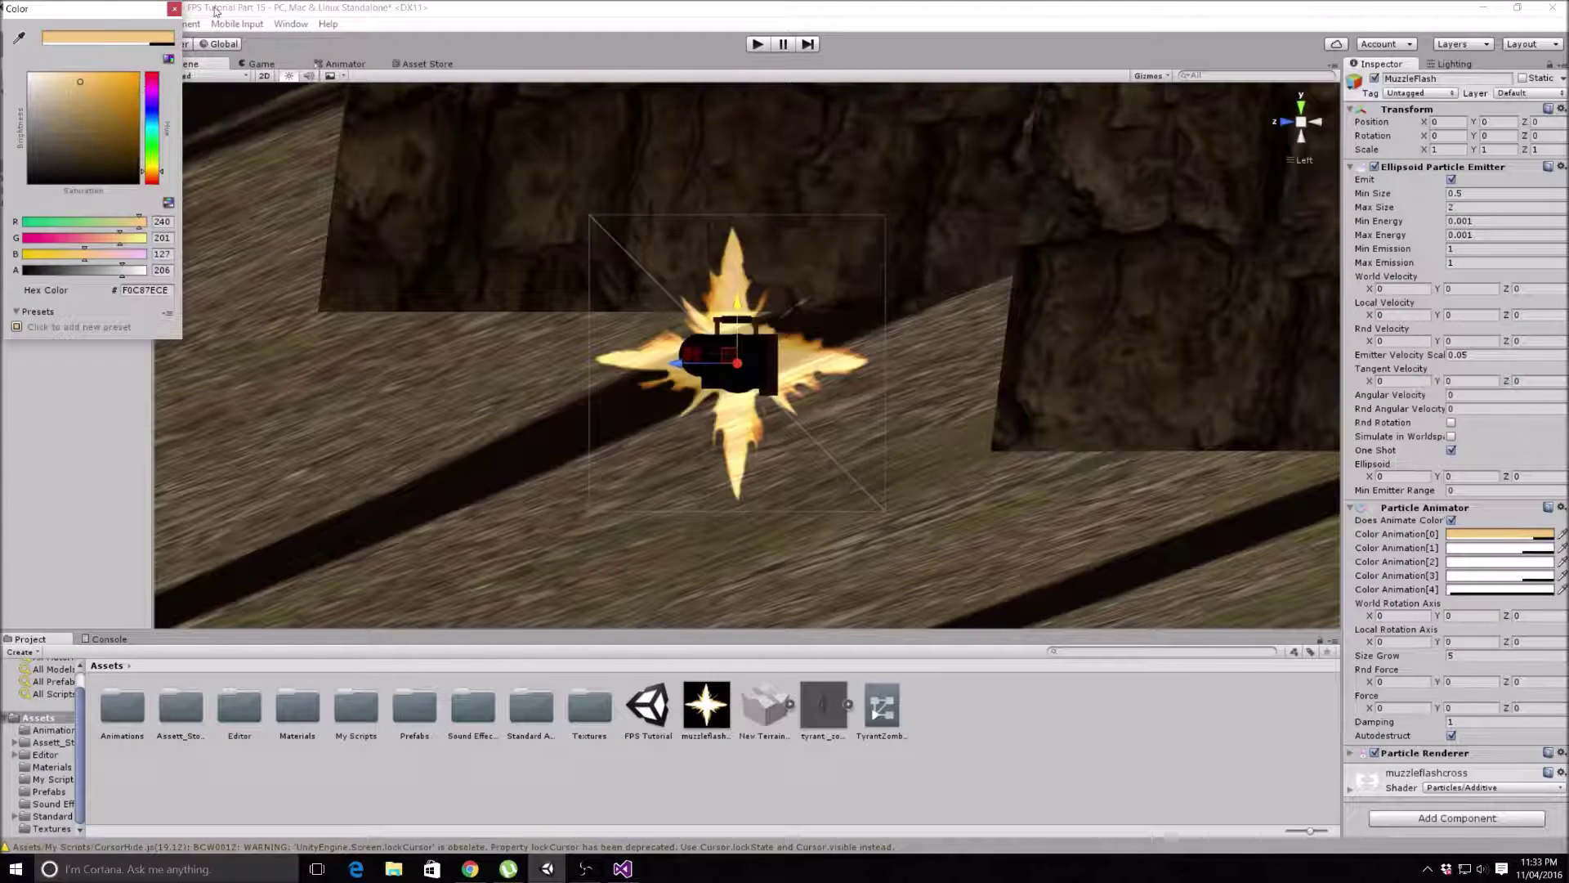
{"action": "left_click", "coordinate": [175, 9]}
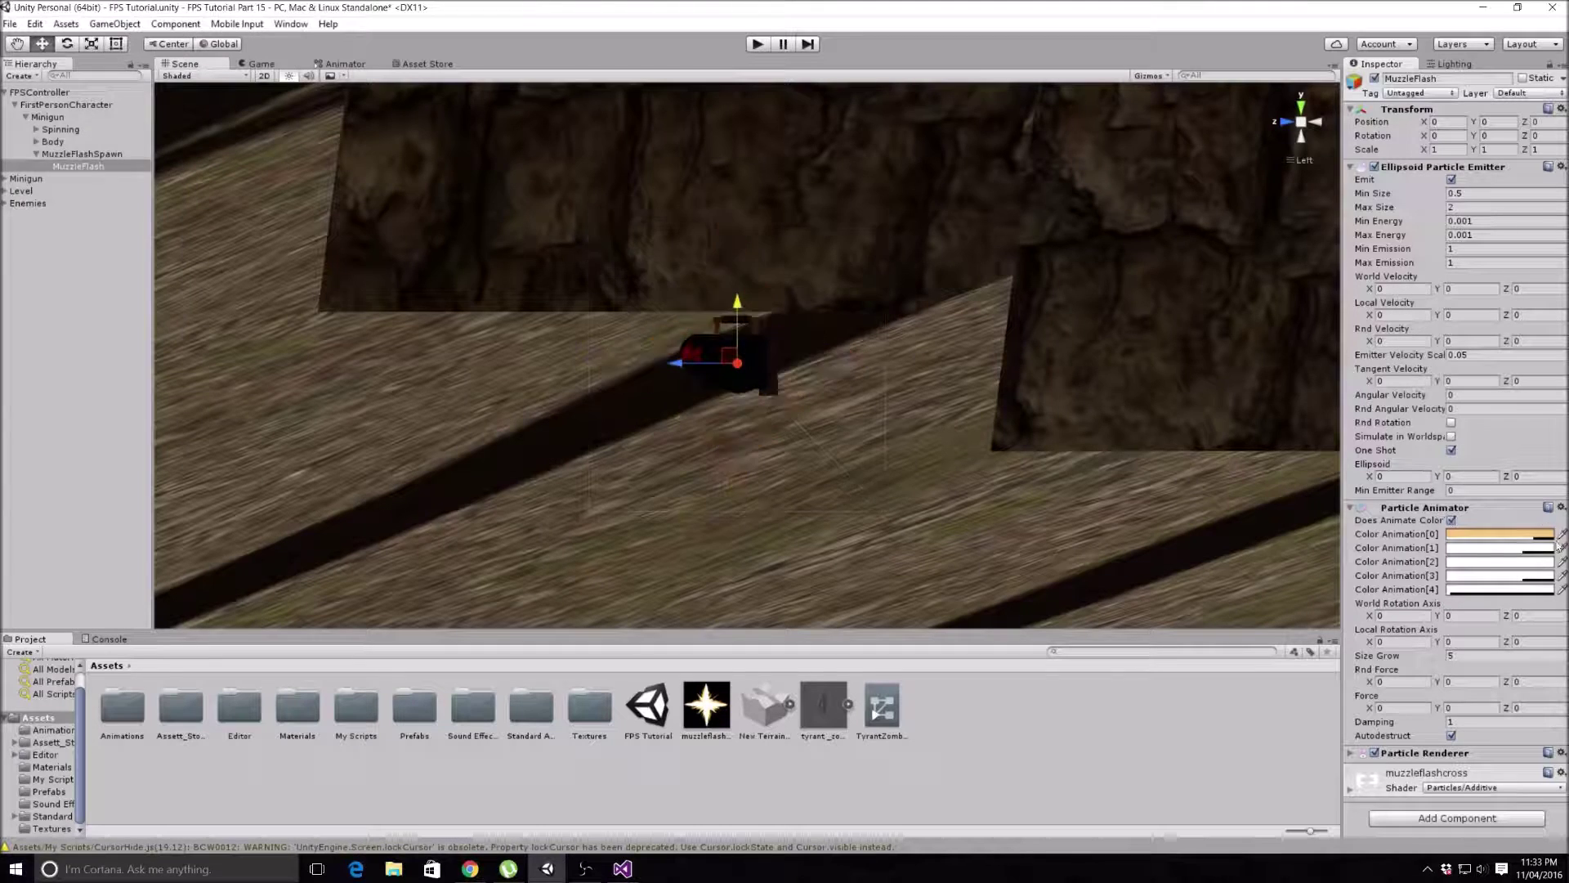
Step: Set the Particle Animator's Color Animation[1] to a very pale yellow, RGB 255, 255, 235 with alpha 111
{"action": "left_click", "coordinate": [1481, 550]}
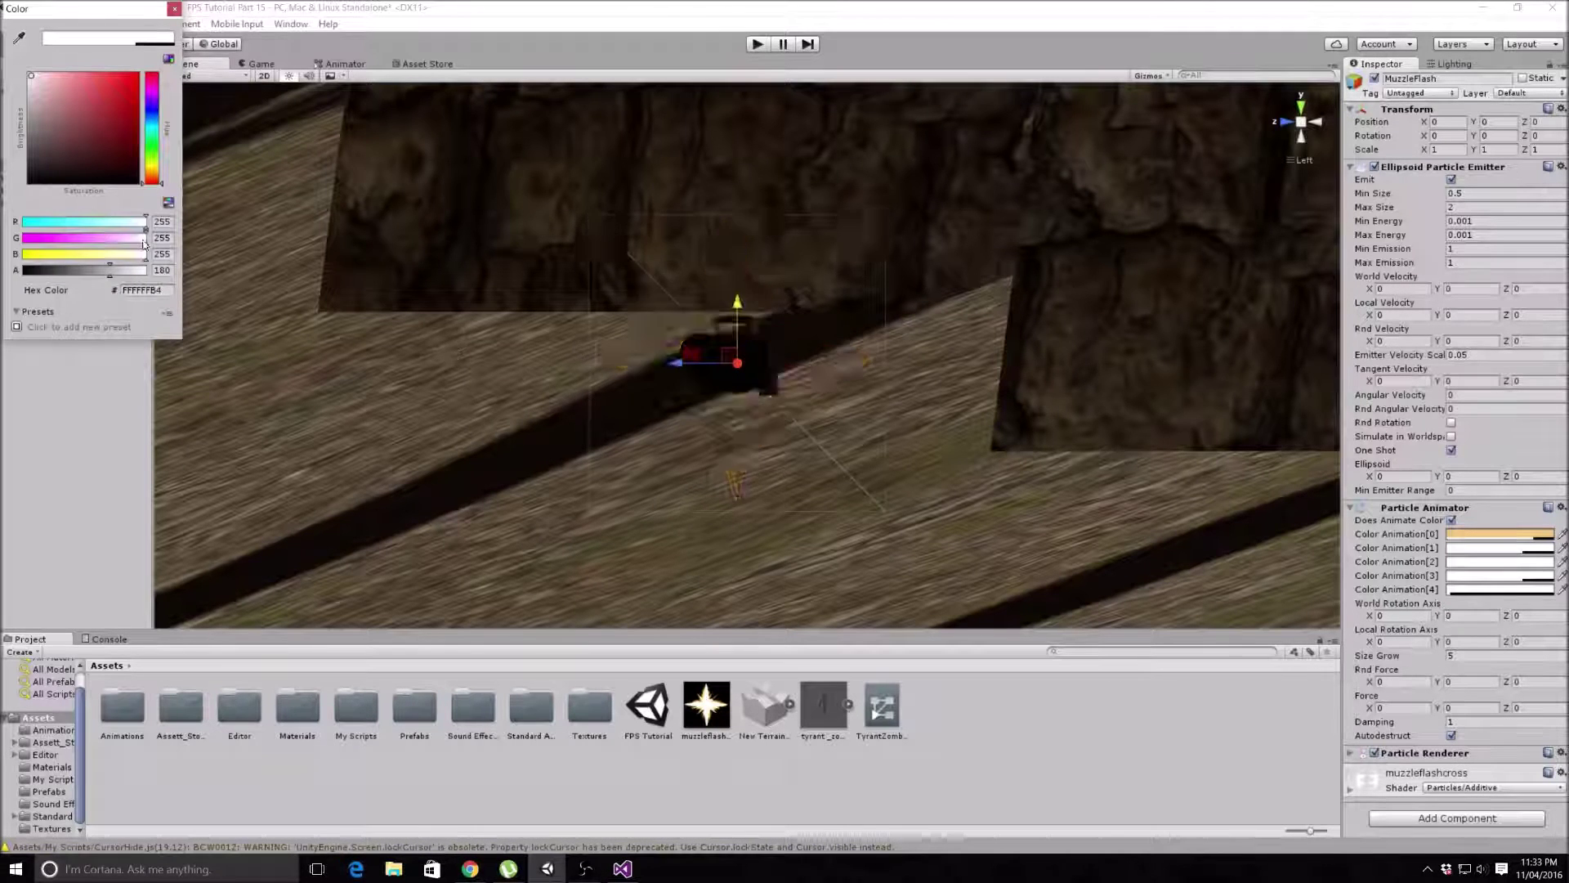
{"action": "left_click_drag", "start_coordinate": [110, 269], "coordinate": [76, 272]}
{"action": "left_click_drag", "start_coordinate": [129, 253], "coordinate": [136, 257]}
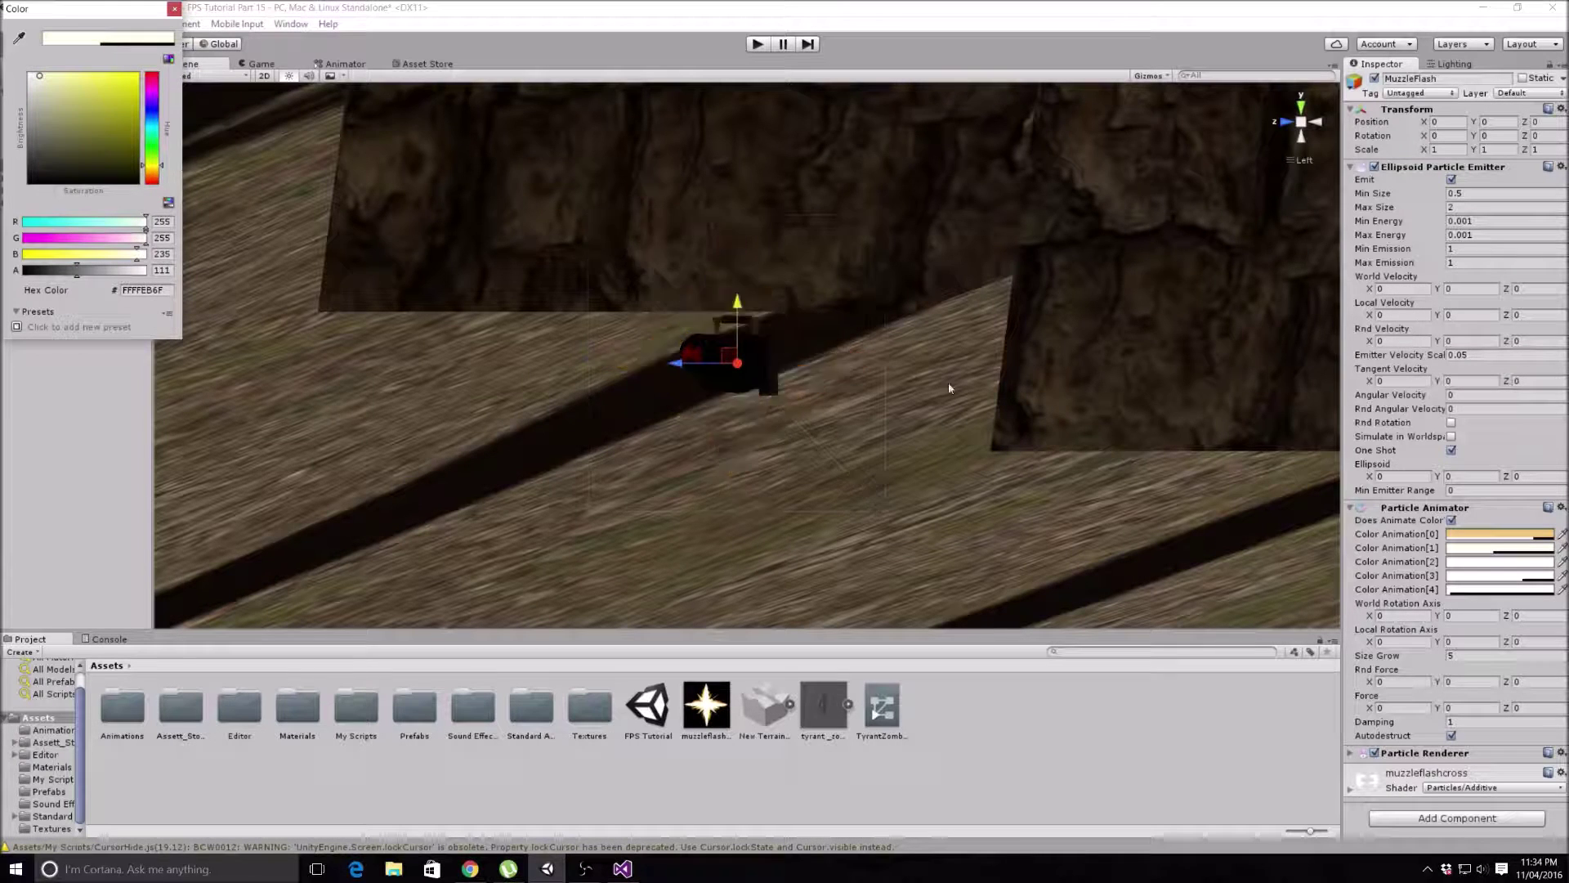
Step: Set the Particle Animator's Color Animation[2] to a pale yellow with alpha 98
{"action": "left_click", "coordinate": [1503, 563]}
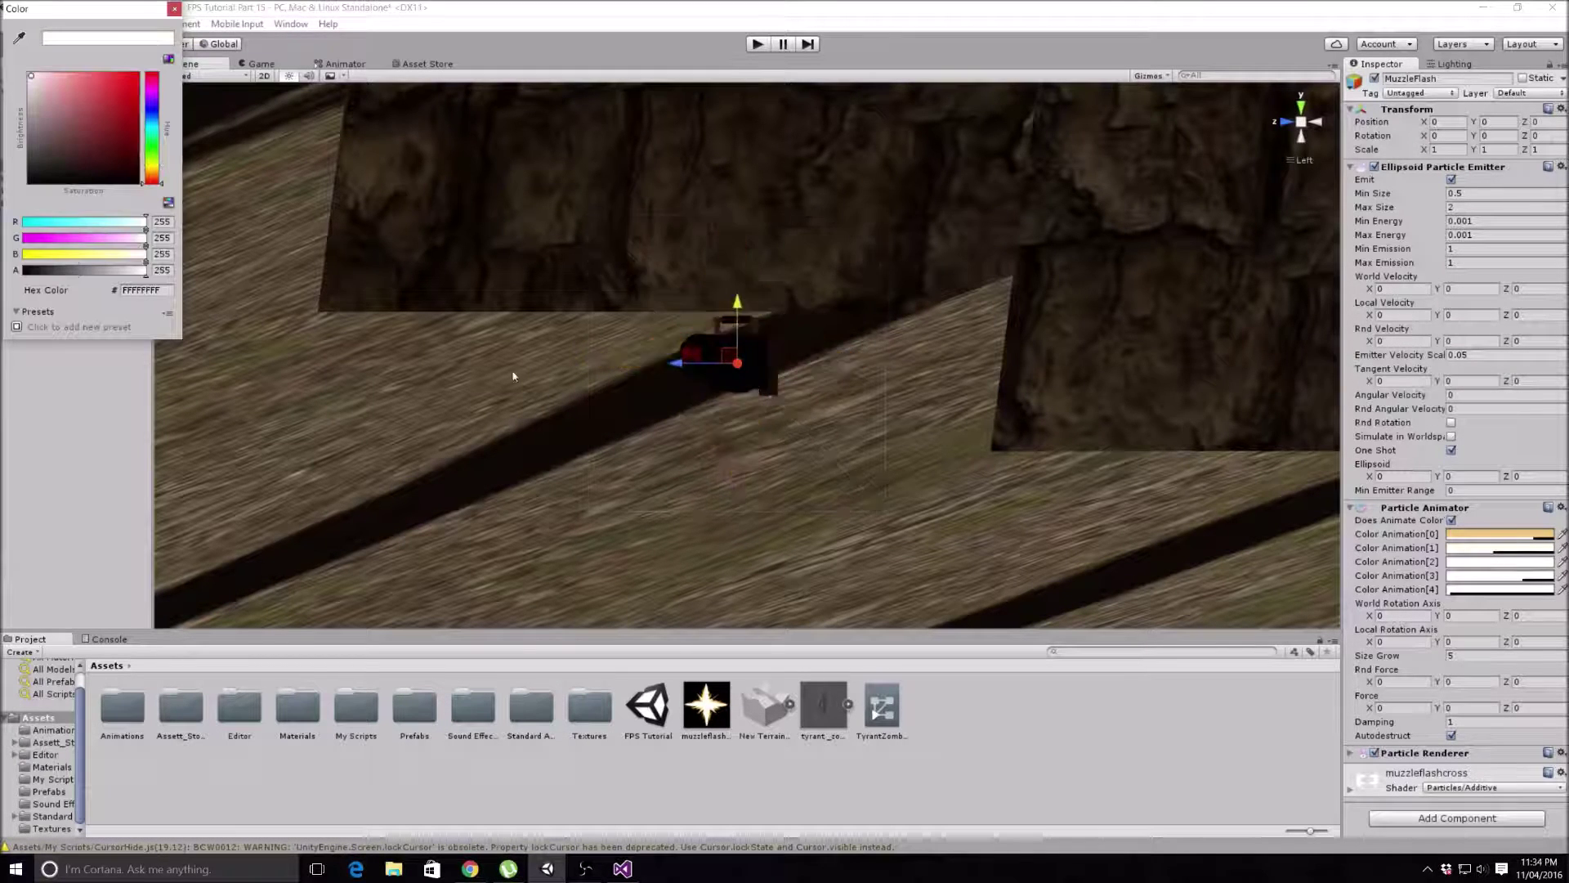
{"action": "left_click_drag", "start_coordinate": [145, 270], "coordinate": [70, 271]}
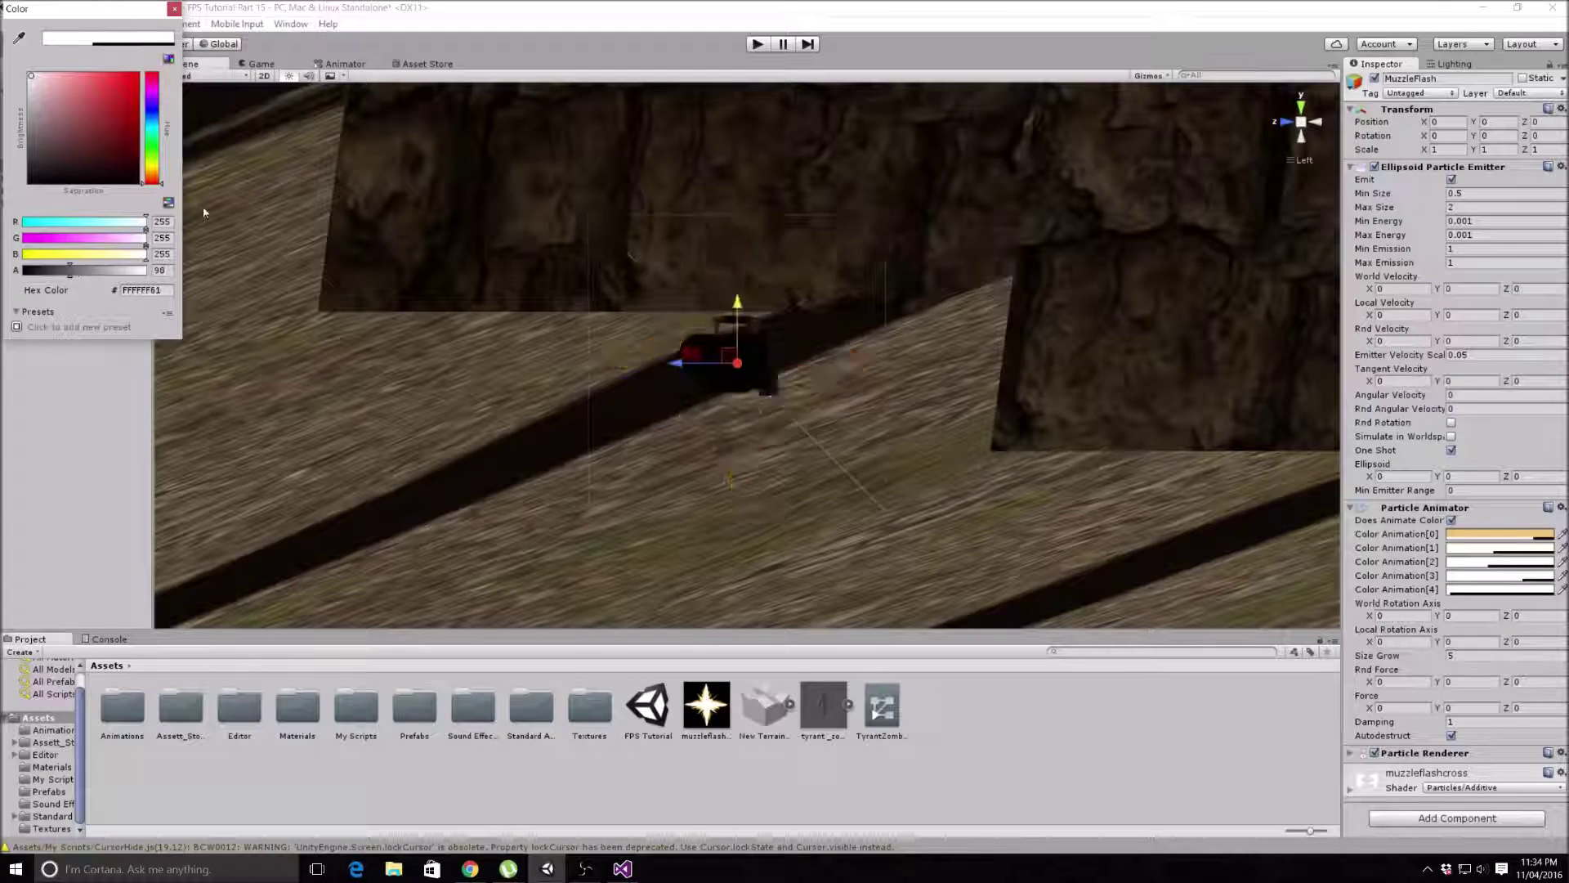
{"action": "left_click_drag", "start_coordinate": [153, 183], "coordinate": [154, 173]}
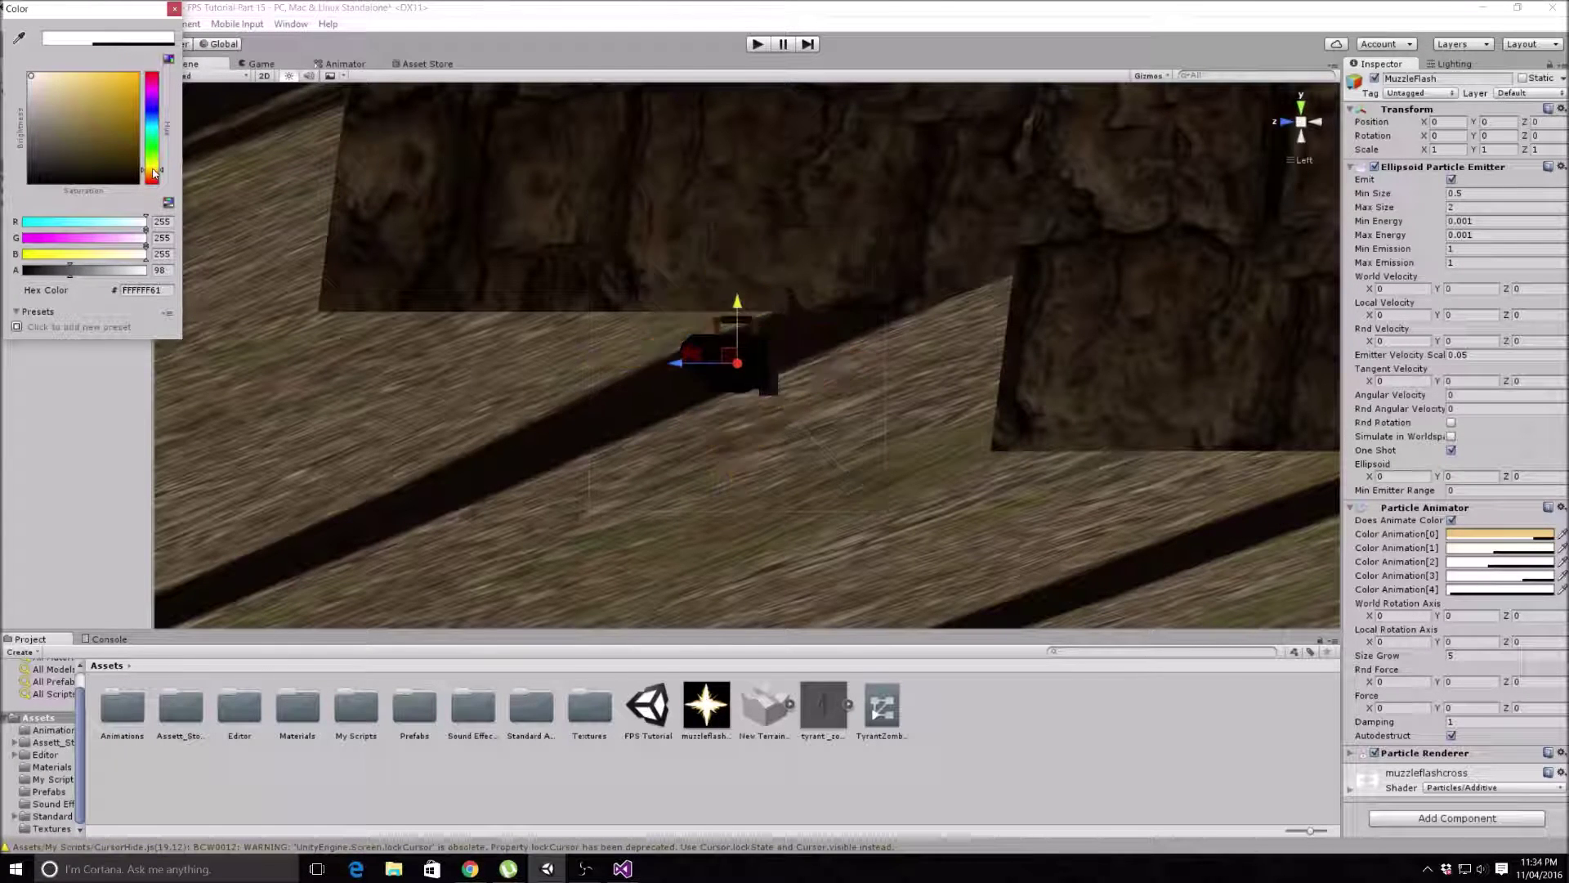
{"action": "left_click_drag", "start_coordinate": [49, 76], "coordinate": [77, 80]}
Step: Set the Particle Animator's Color Animation[3] to a bright red, RGB 255, 47, 47 with alpha 69
{"action": "left_click", "coordinate": [1500, 548]}
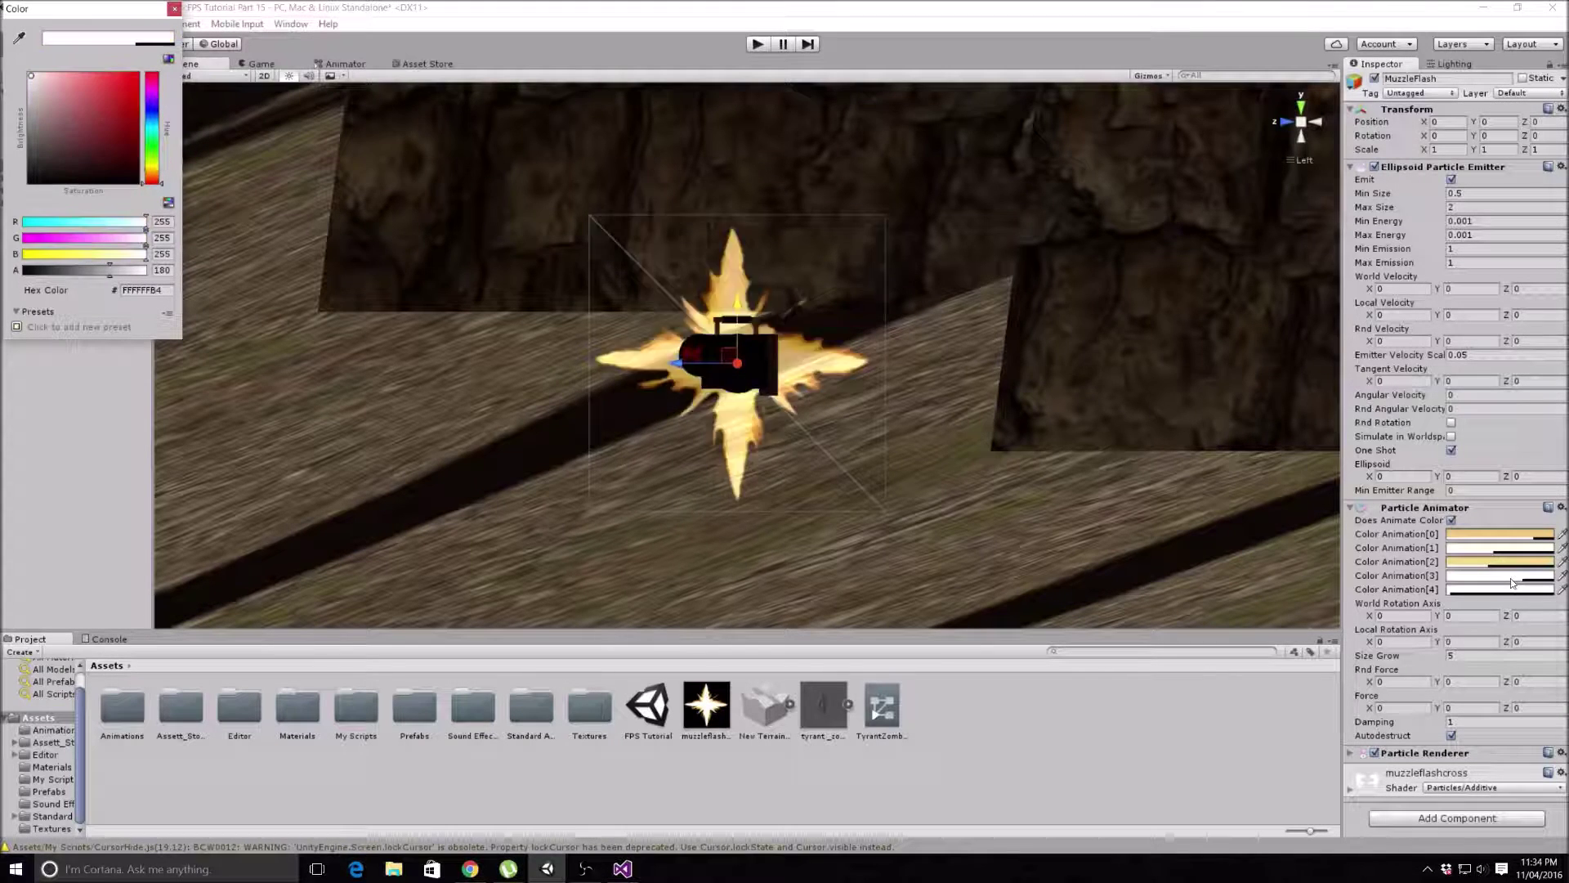
{"action": "left_click_drag", "start_coordinate": [114, 281], "coordinate": [59, 278]}
{"action": "mouse_move", "coordinate": [34, 79]}
{"action": "left_mouse_down"}
{"action": "mouse_move", "coordinate": [60, 79]}
{"action": "mouse_move", "coordinate": [53, 105]}
{"action": "mouse_move", "coordinate": [115, 76]}
{"action": "left_mouse_up"}
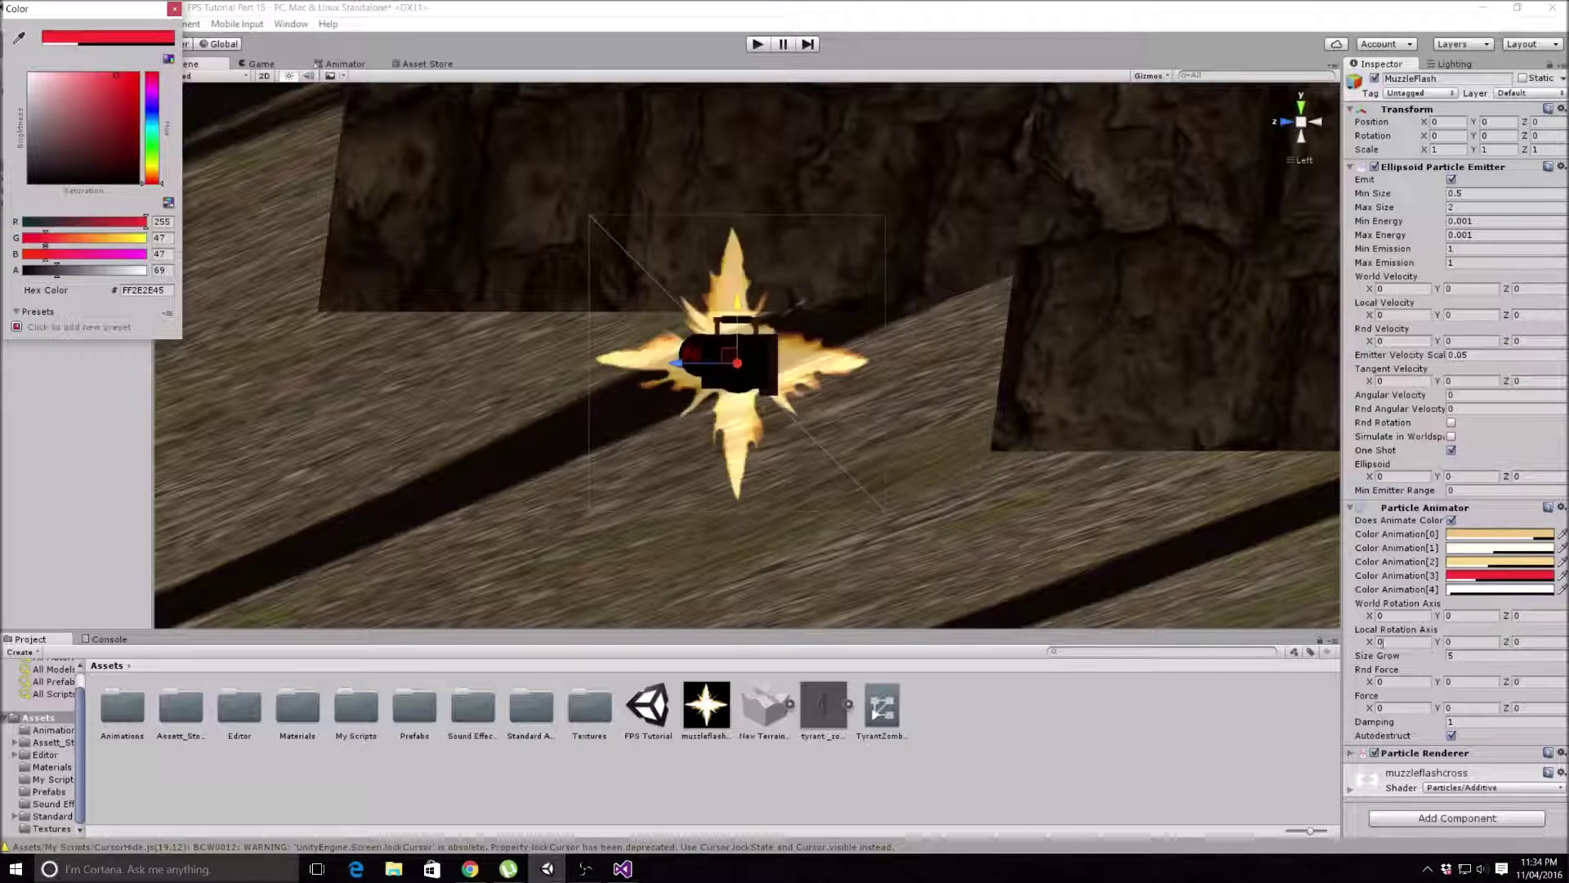
Step: Set the Particle Animator's Color Animation[4] to a deep red, RGB 244, 0, 0 with alpha 56, and close the colour picker
{"action": "left_click", "coordinate": [1500, 589]}
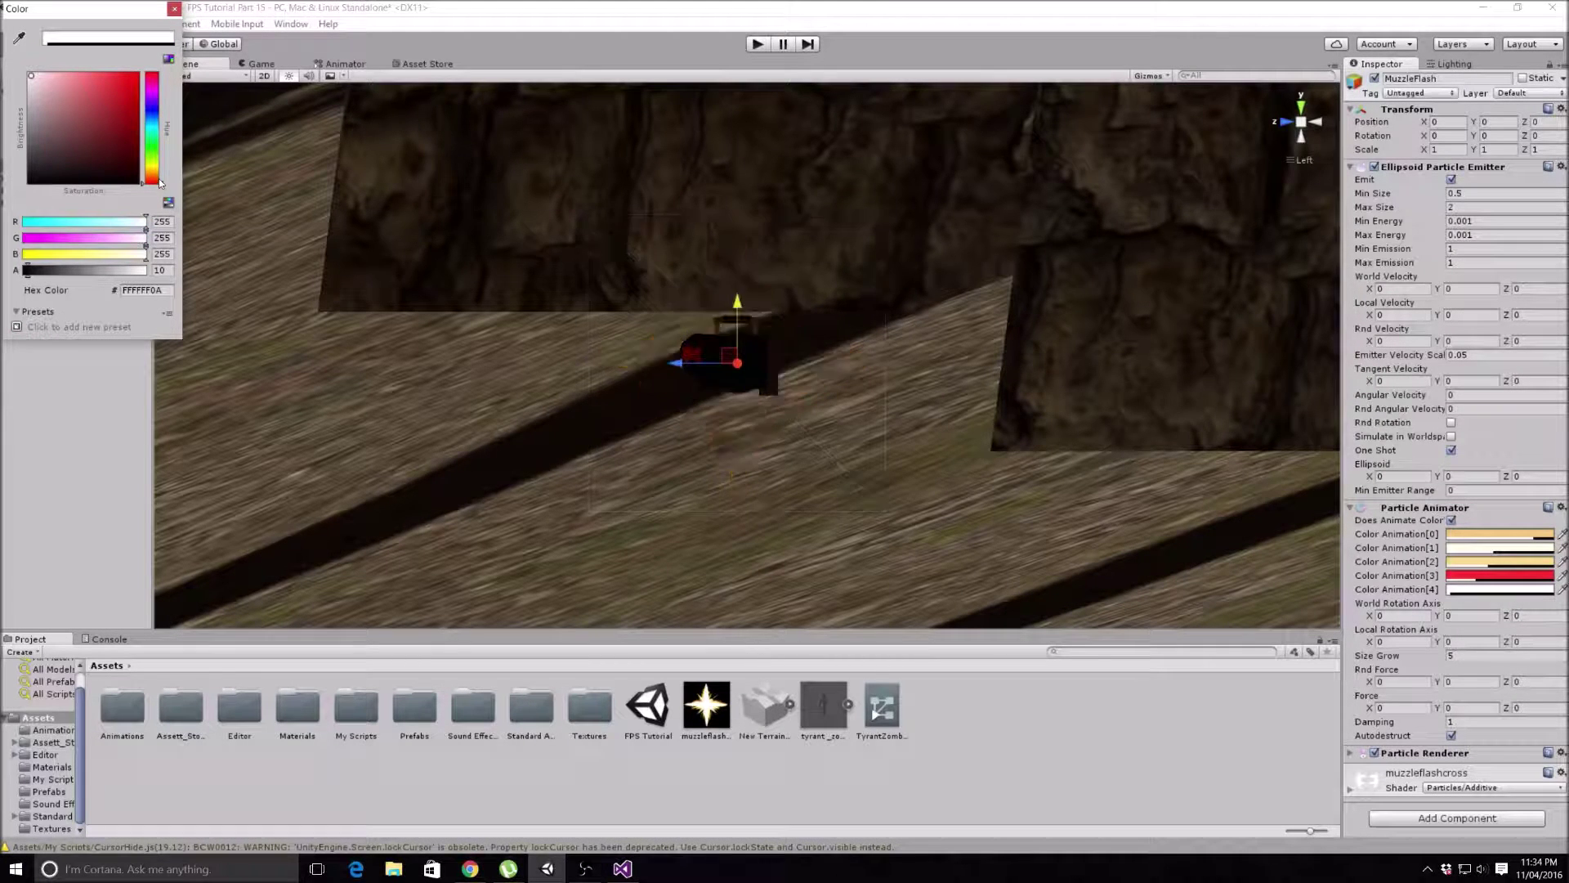
{"action": "left_click_drag", "start_coordinate": [82, 79], "coordinate": [139, 77]}
{"action": "left_click_drag", "start_coordinate": [30, 278], "coordinate": [41, 277]}
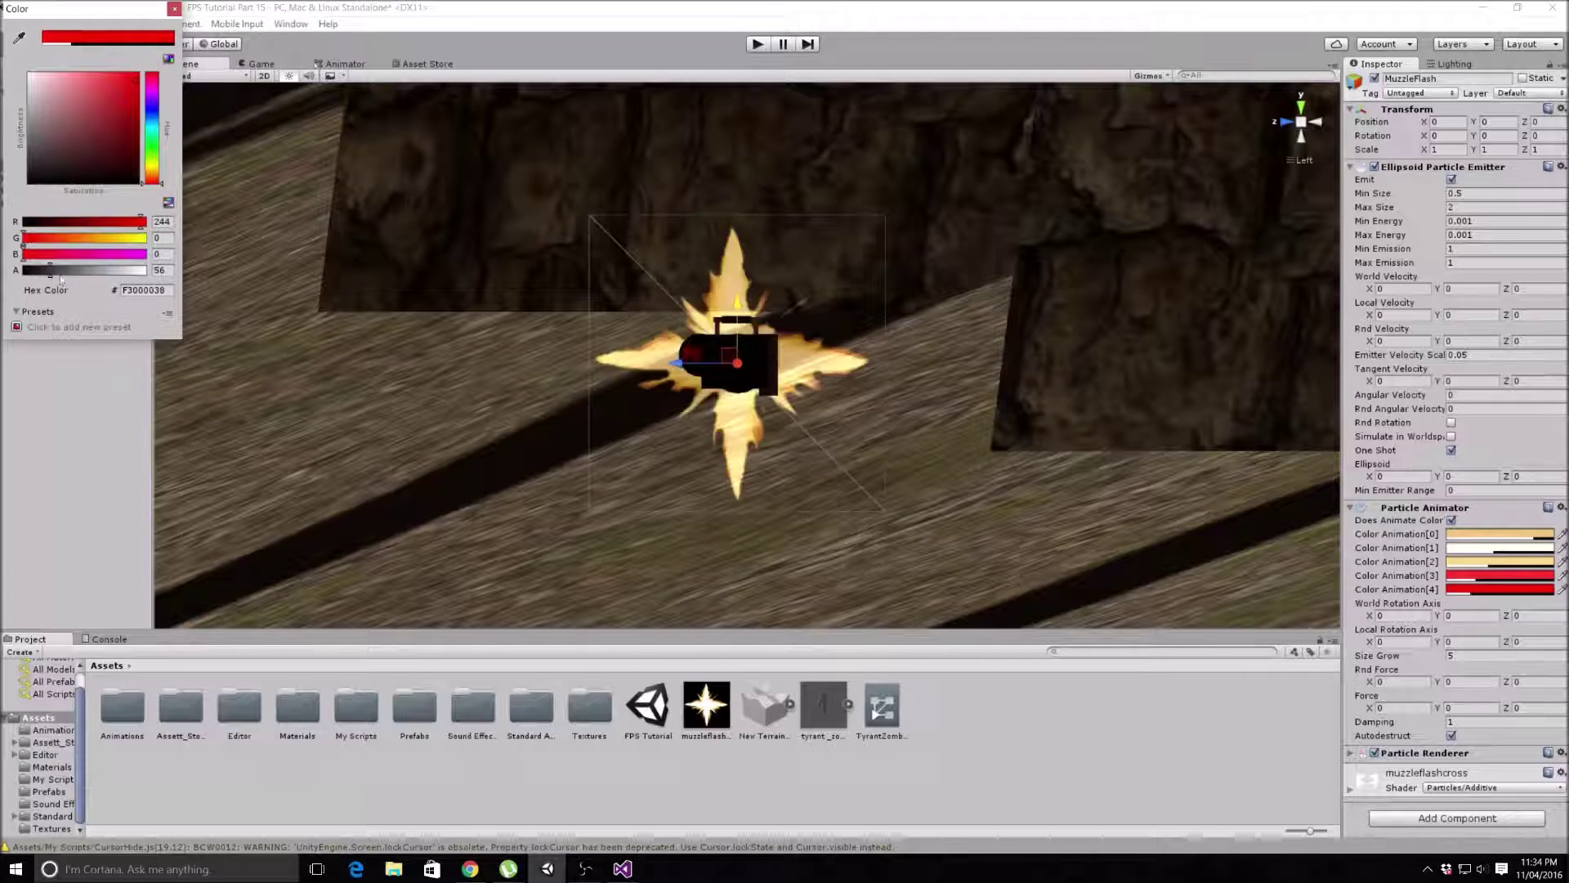
{"action": "left_click", "coordinate": [174, 9]}
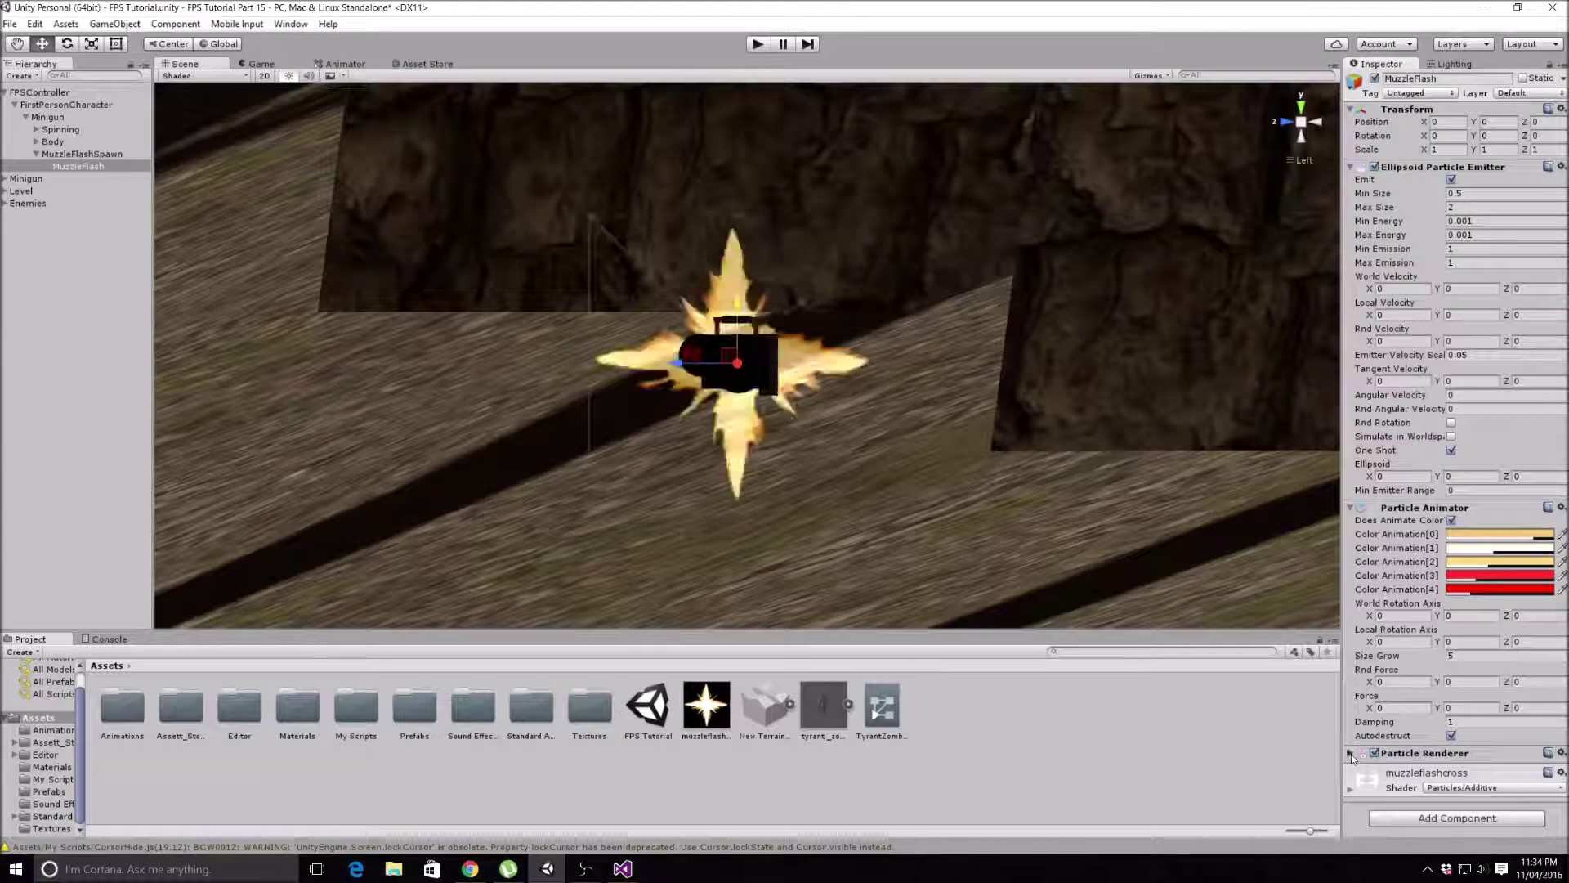
Step: Turn off Cast Shadows and Receive Shadows in MuzzleFlash's Particle Renderer, and collapse the renderer and animator components
{"action": "left_click", "coordinate": [1426, 752]}
{"action": "scroll", "coordinate": [1457, 624], "scroll_direction": "down", "scroll_amount": 3}
{"action": "scroll", "coordinate": [1457, 624], "scroll_direction": "down", "scroll_amount": 2}
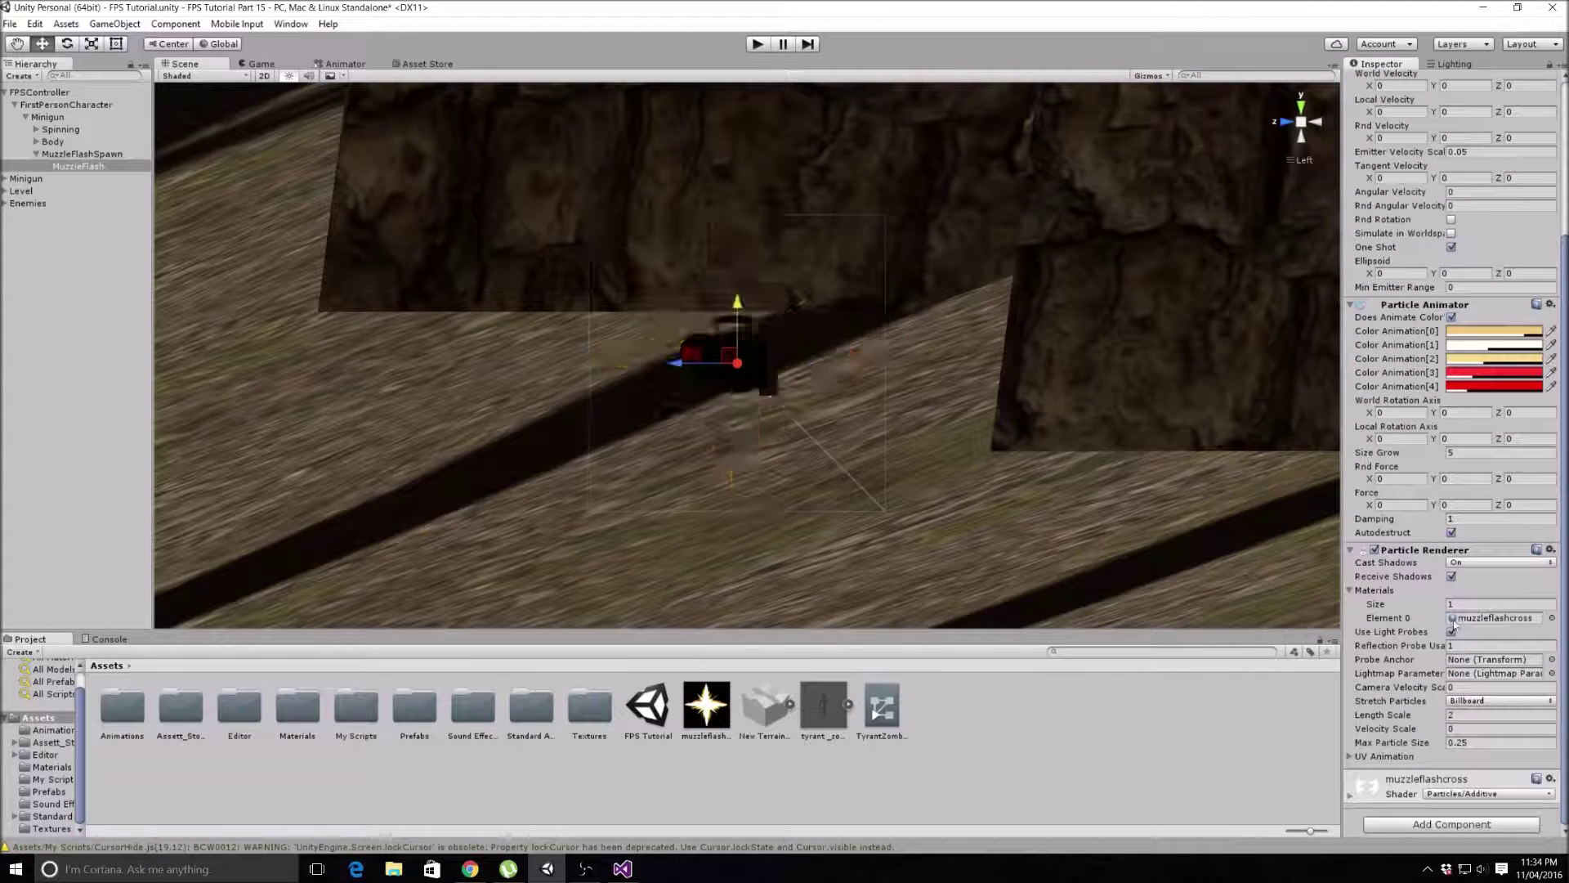
{"action": "left_click", "coordinate": [1463, 563]}
{"action": "left_click", "coordinate": [1479, 581]}
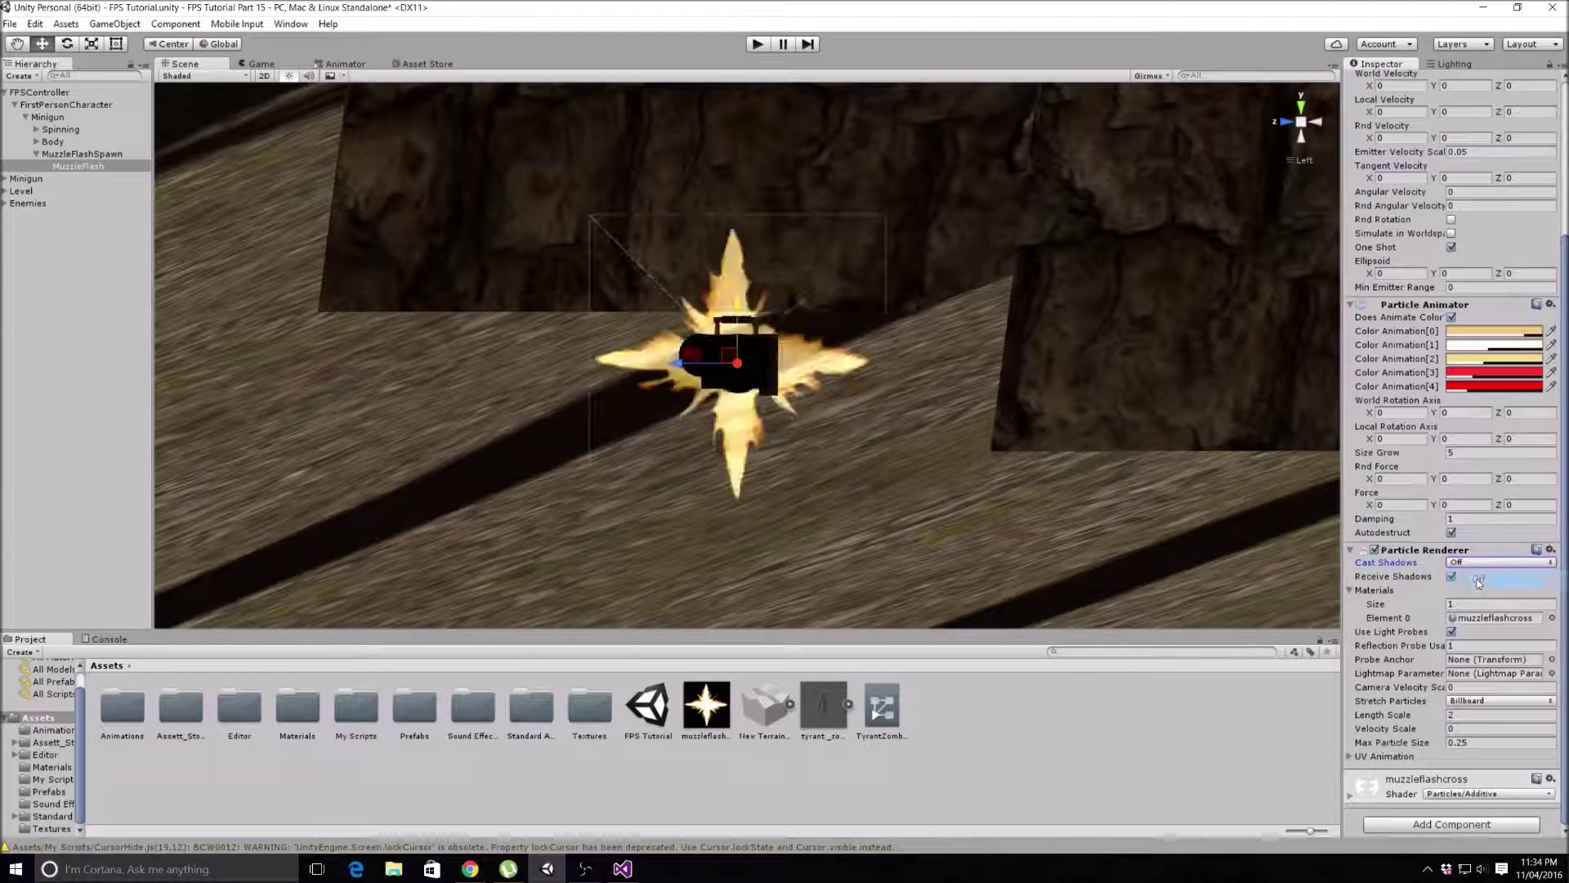
{"action": "left_click", "coordinate": [1451, 576]}
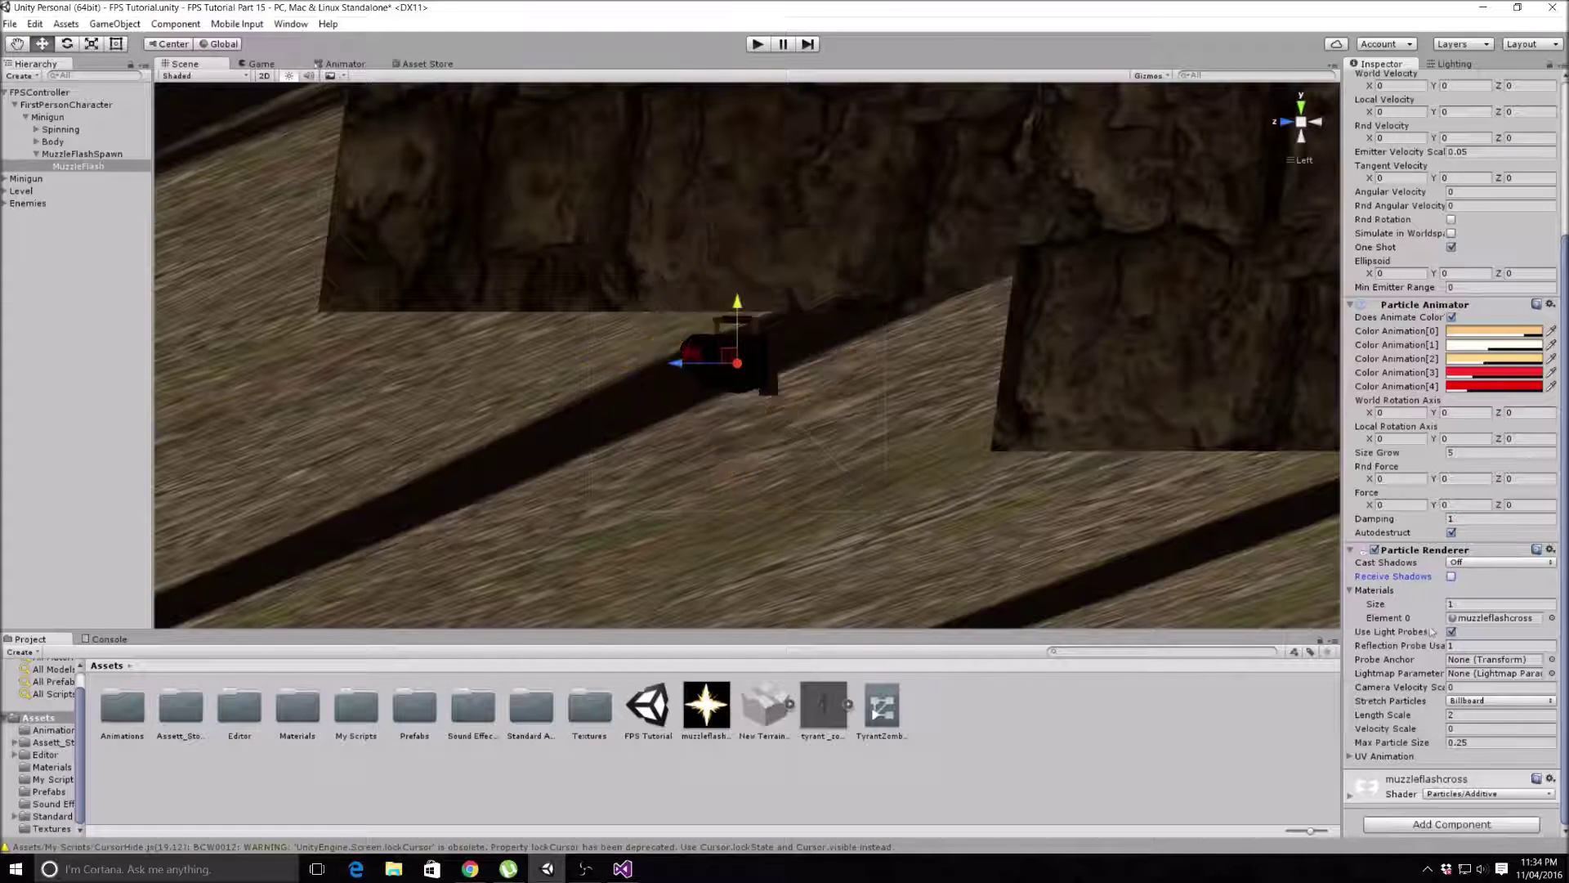
{"action": "left_click", "coordinate": [1353, 551]}
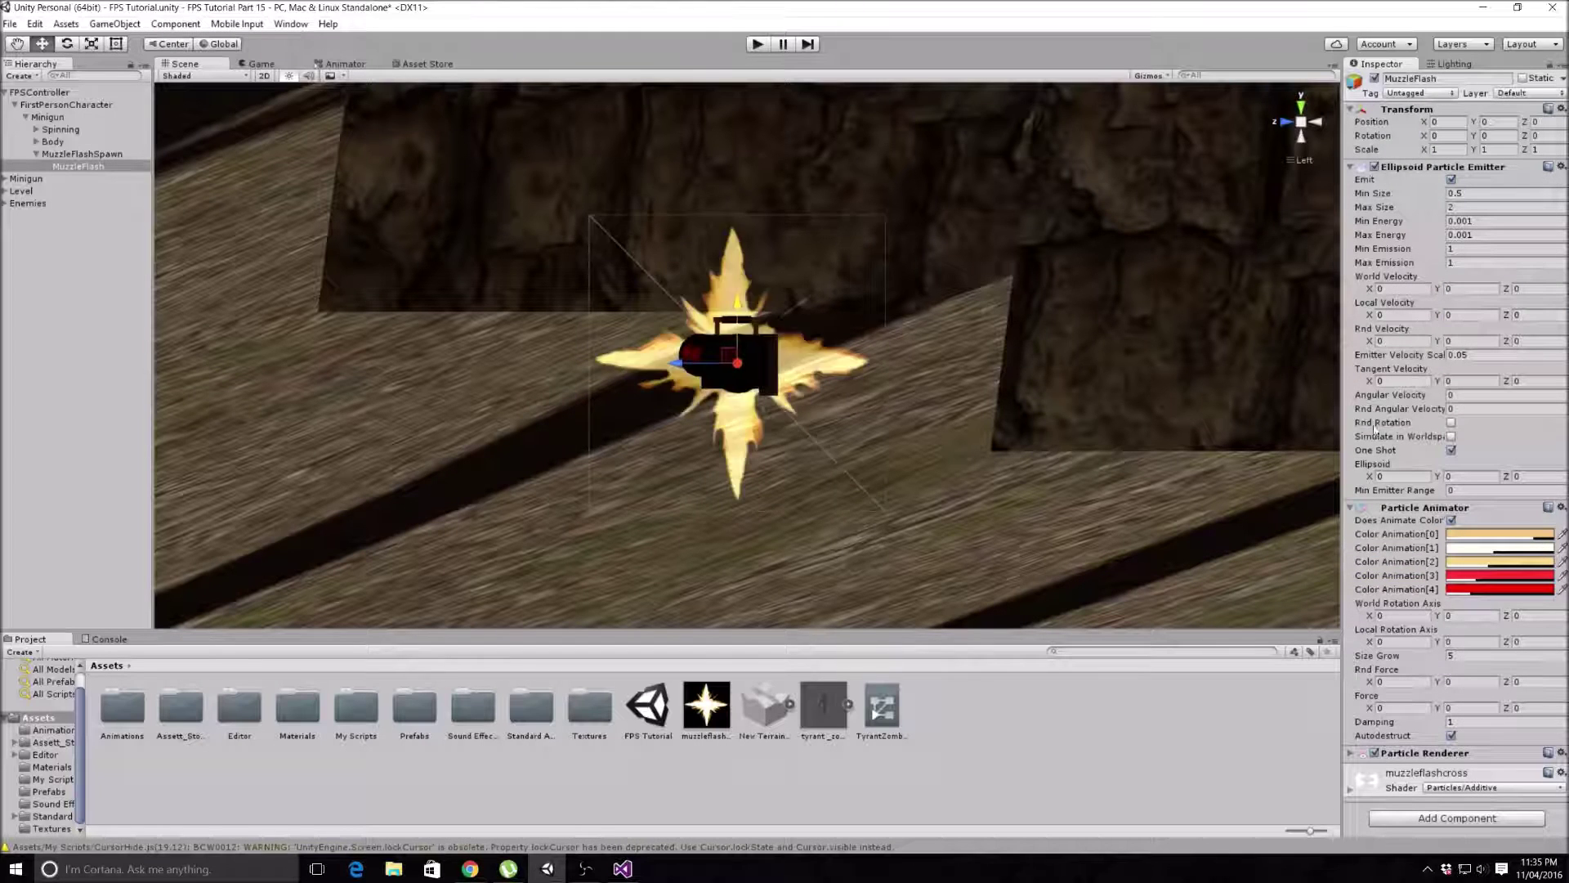
{"action": "left_click", "coordinate": [1350, 508]}
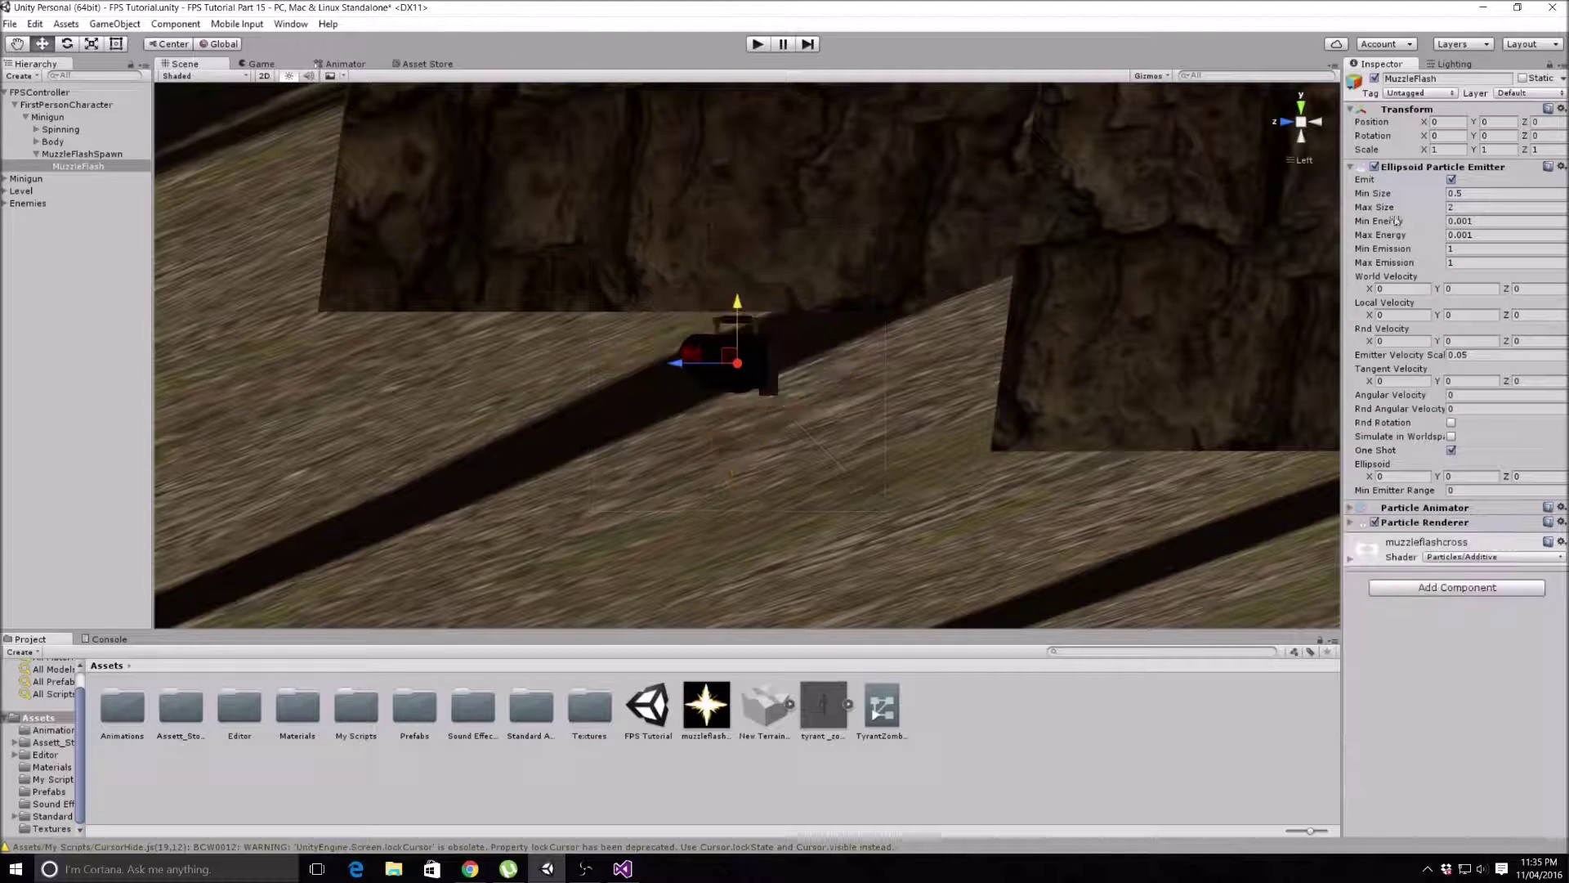
Step: Try an Ellipsoid size of 1 on the X, Y and Z axes of MuzzleFlash's particle emitter
{"action": "left_click", "coordinate": [1394, 476]}
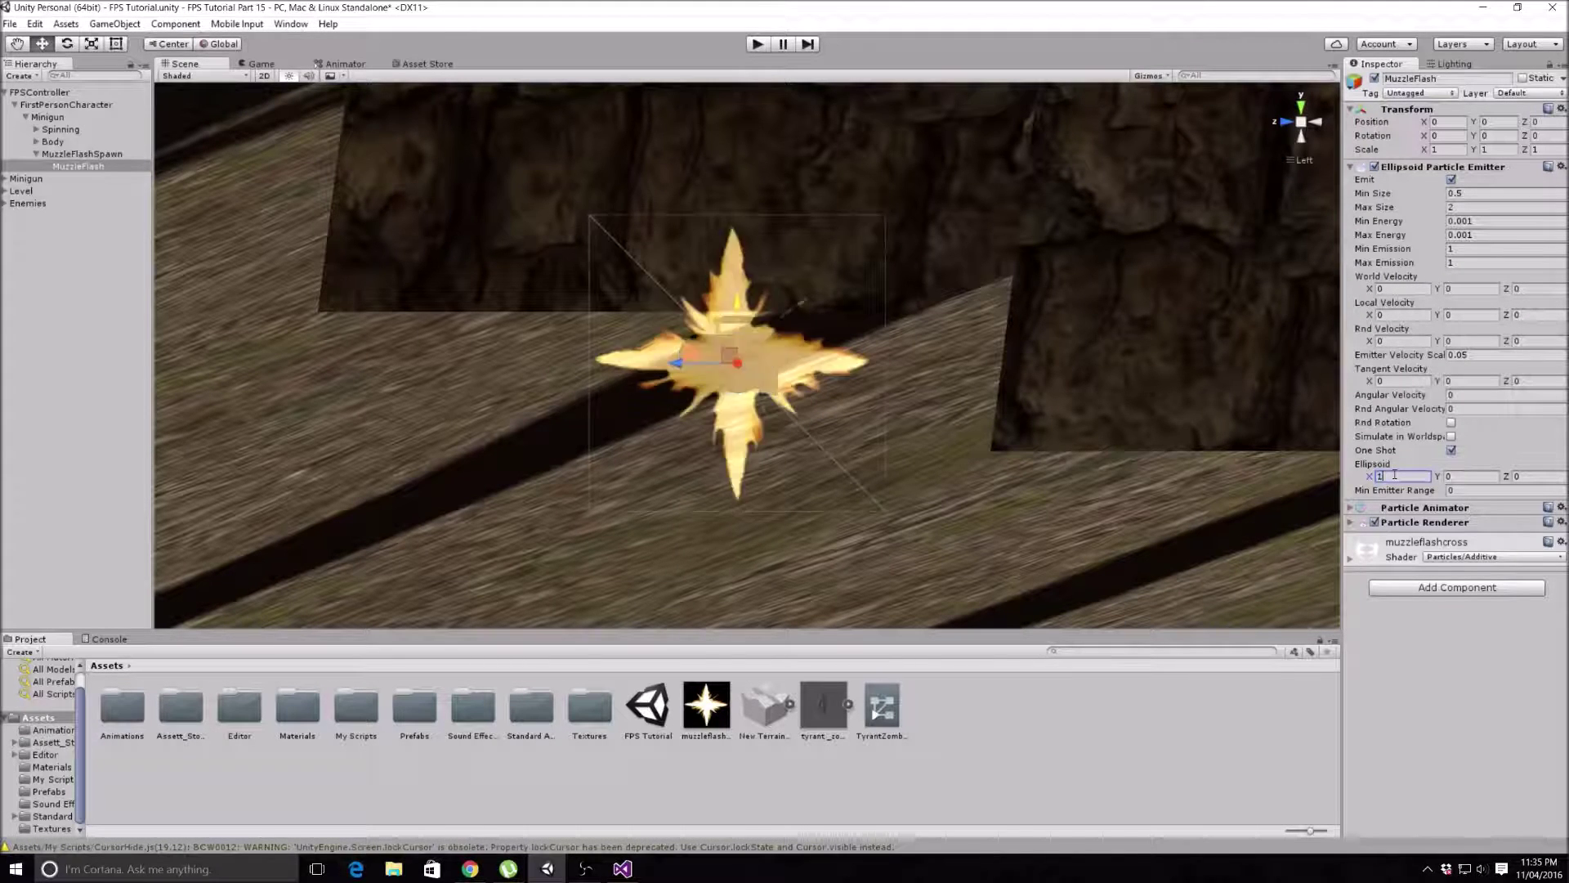
{"action": "type", "text": "1"}
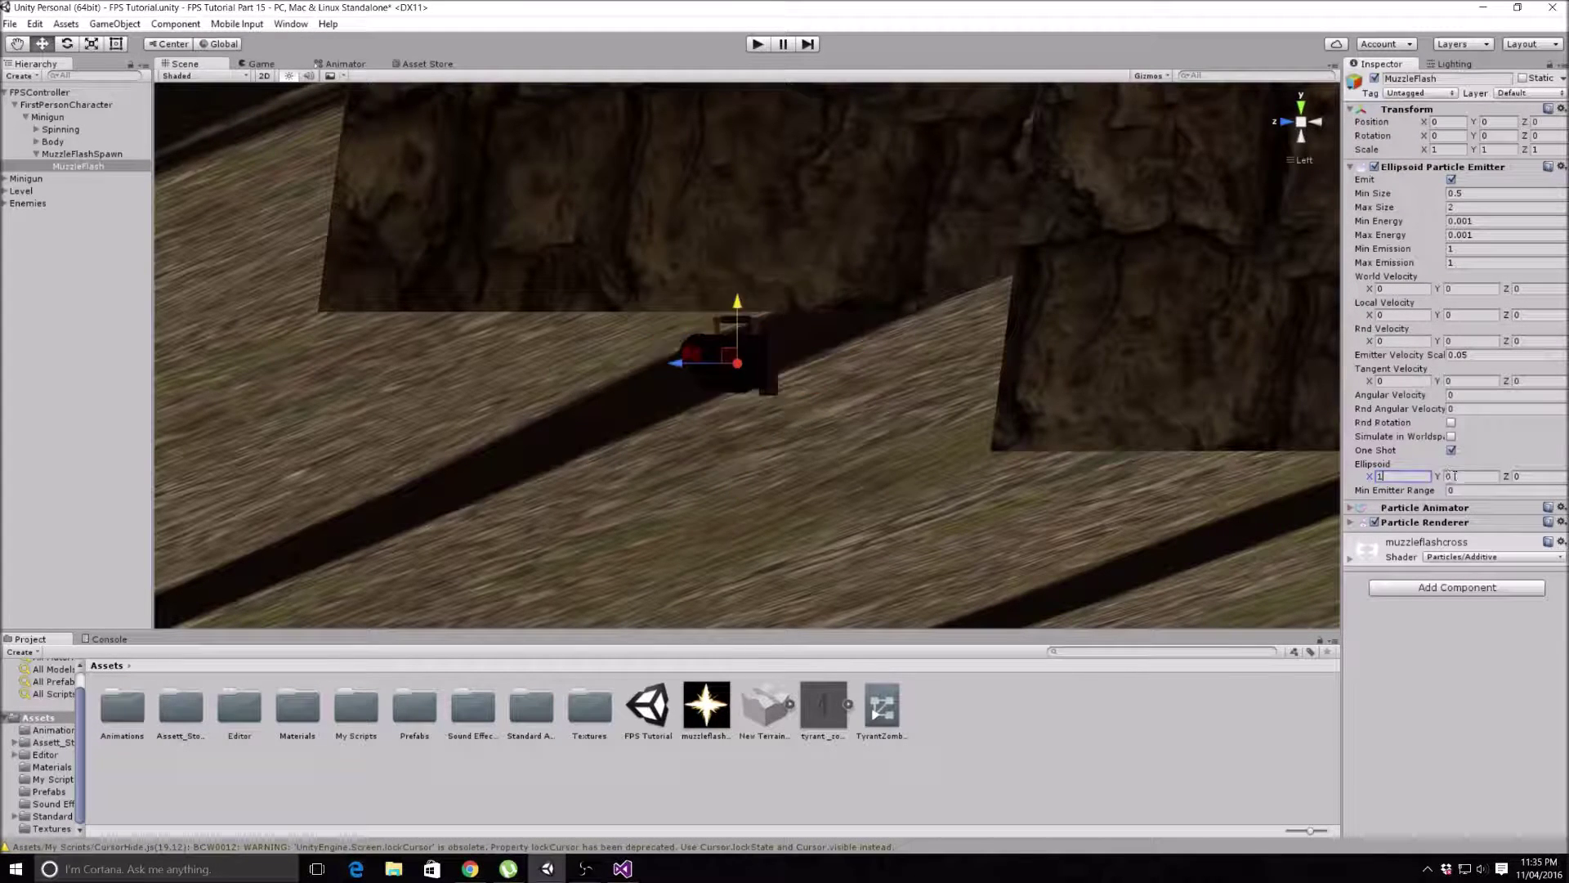
{"action": "key", "text": "Tab"}
{"action": "type", "text": "1"}
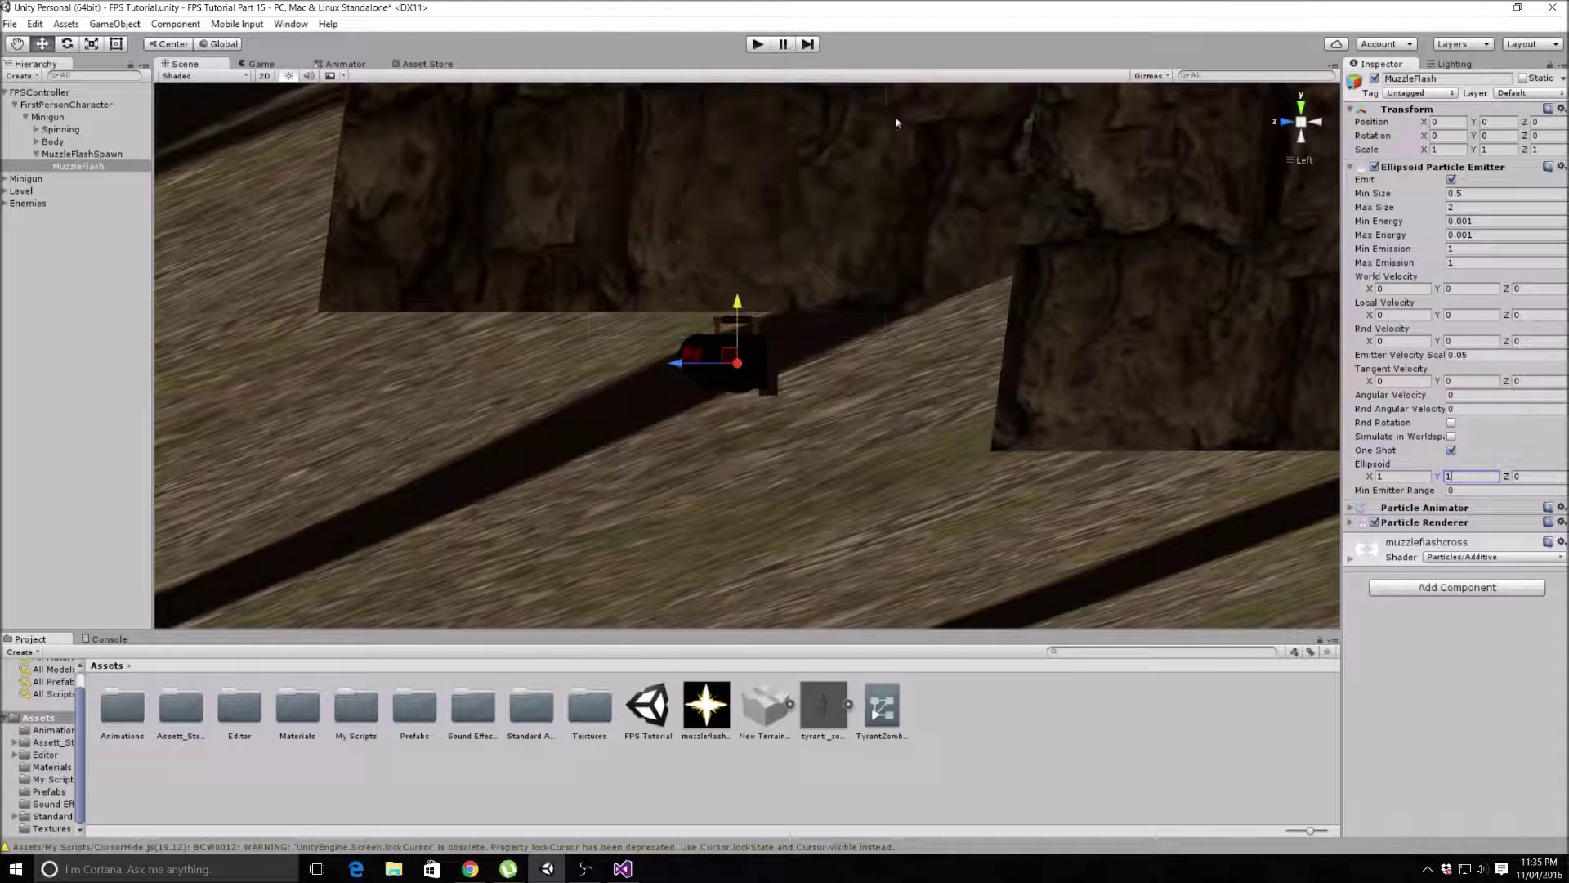
{"action": "key", "text": "Tab"}
{"action": "type", "text": "1"}
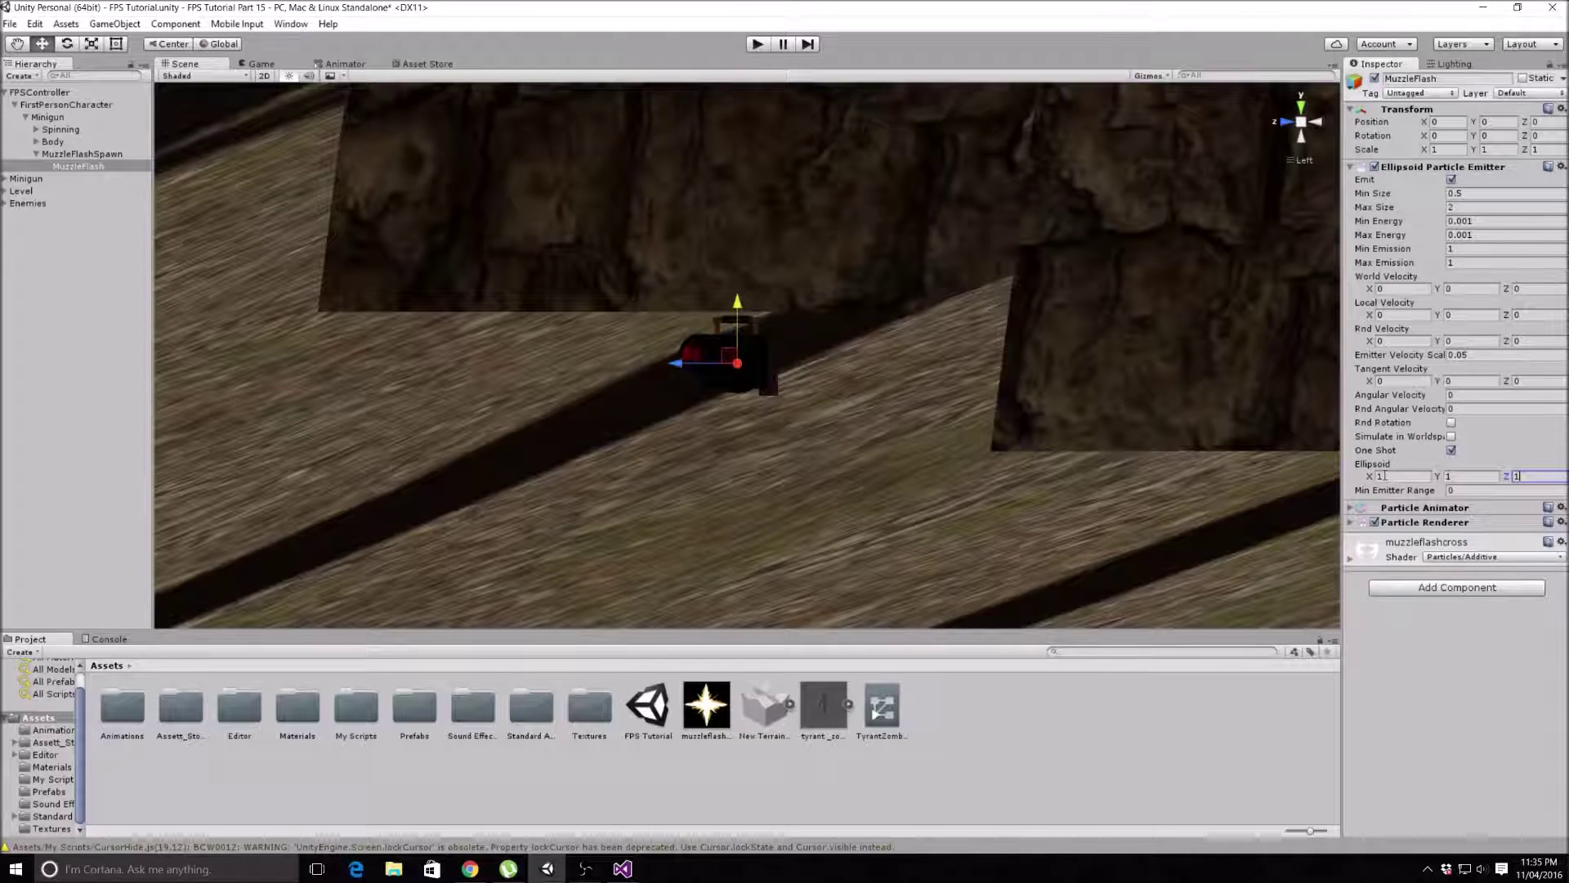
Step: Set the emitter's Ellipsoid size to 0.002 on the X, Y and Z axes
{"action": "left_click", "coordinate": [1383, 475]}
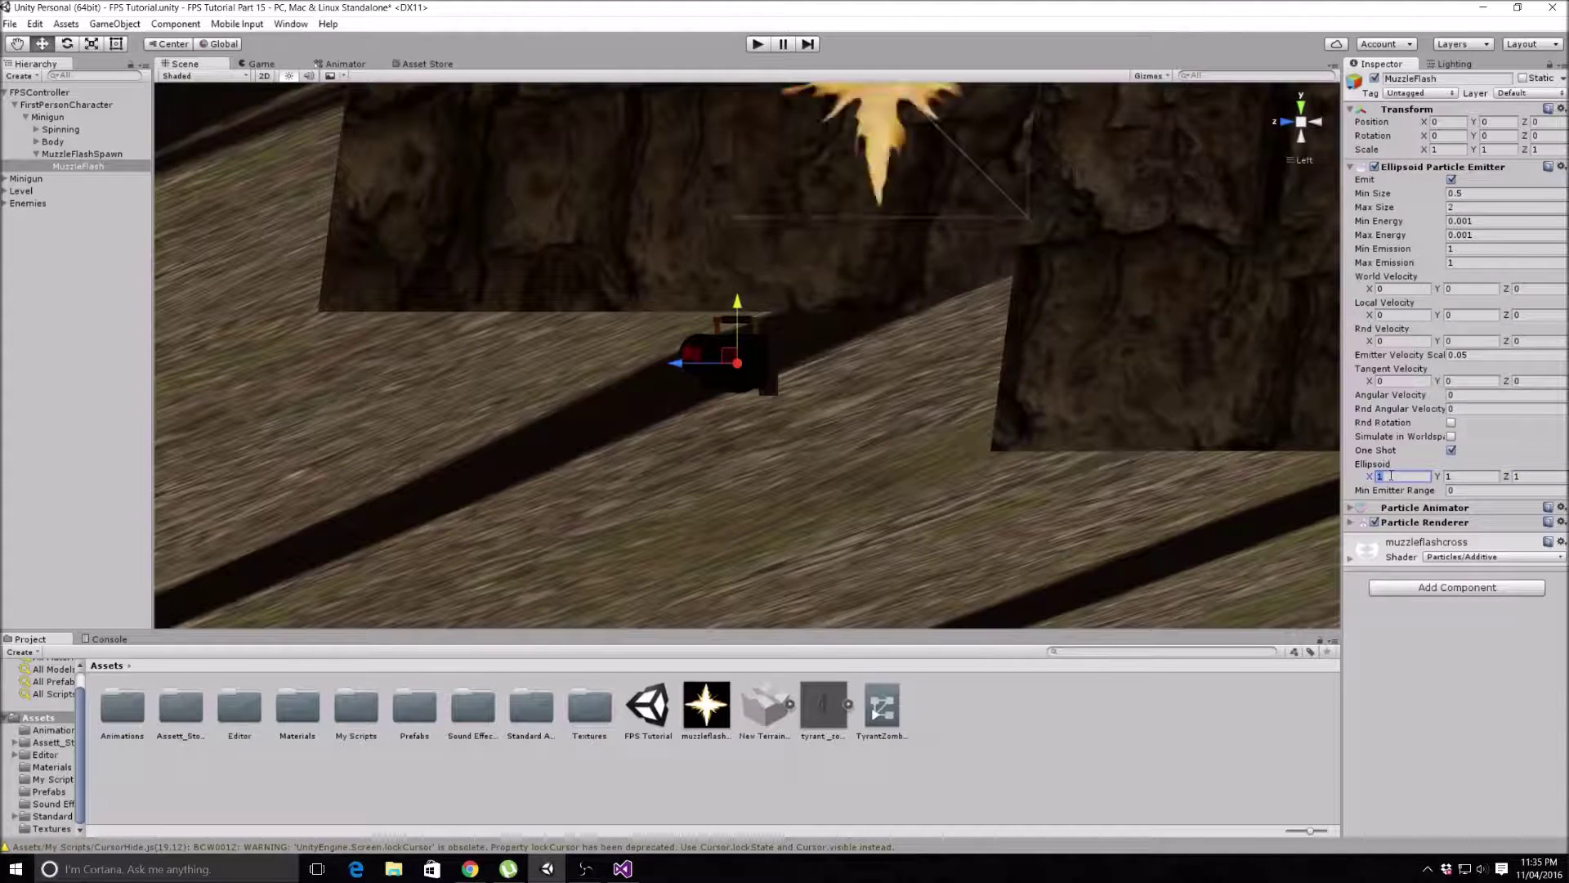
{"action": "key", "text": "BackSpace"}
{"action": "type", "text": ".002"}
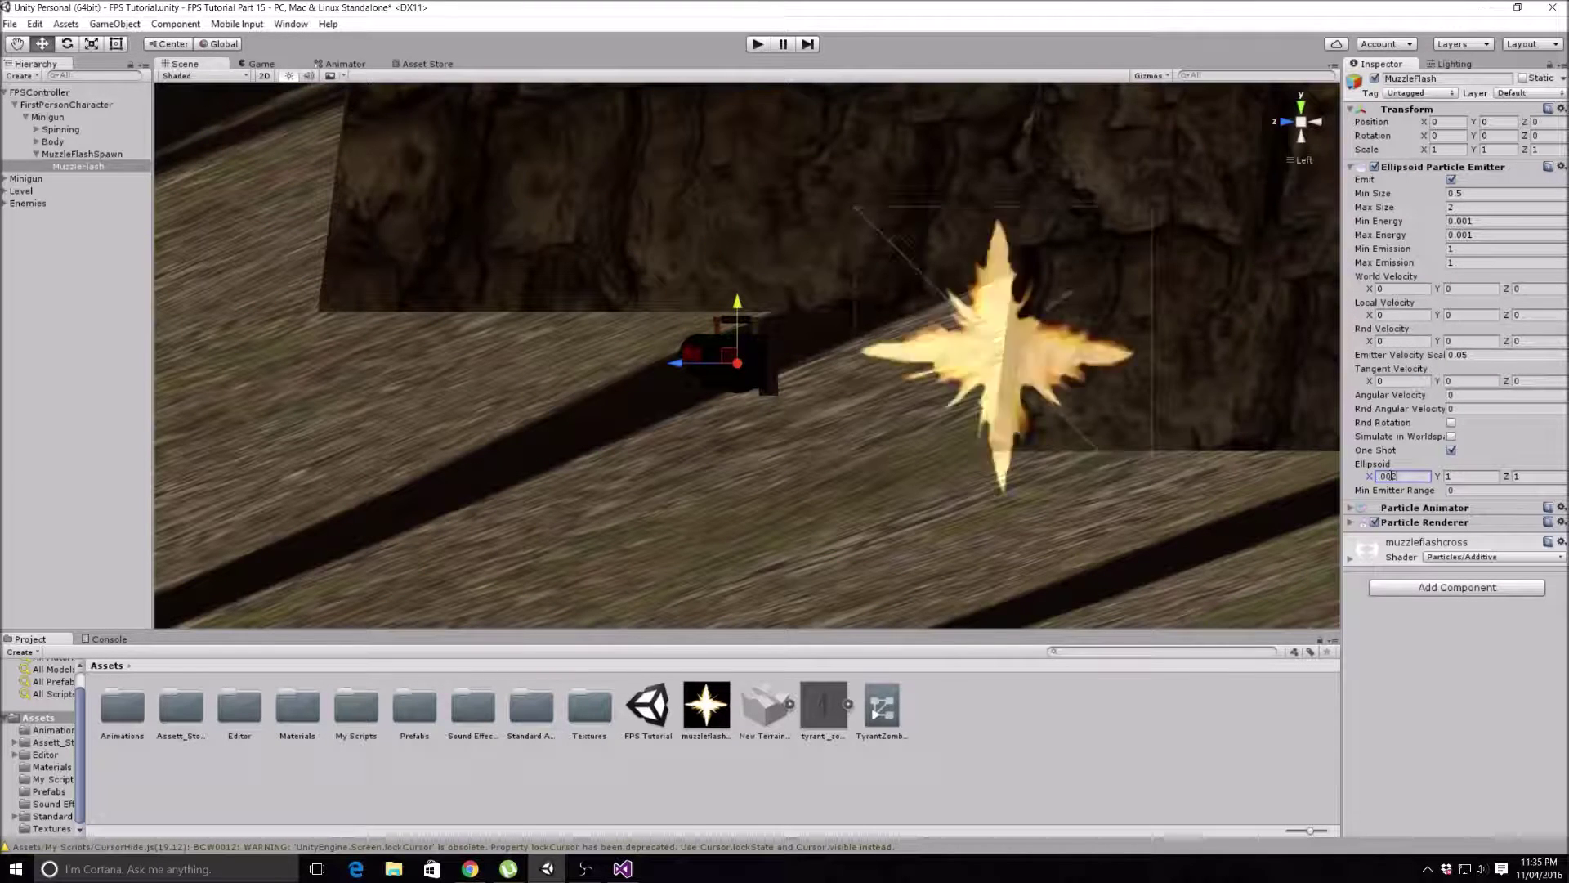
{"action": "key", "text": "Return"}
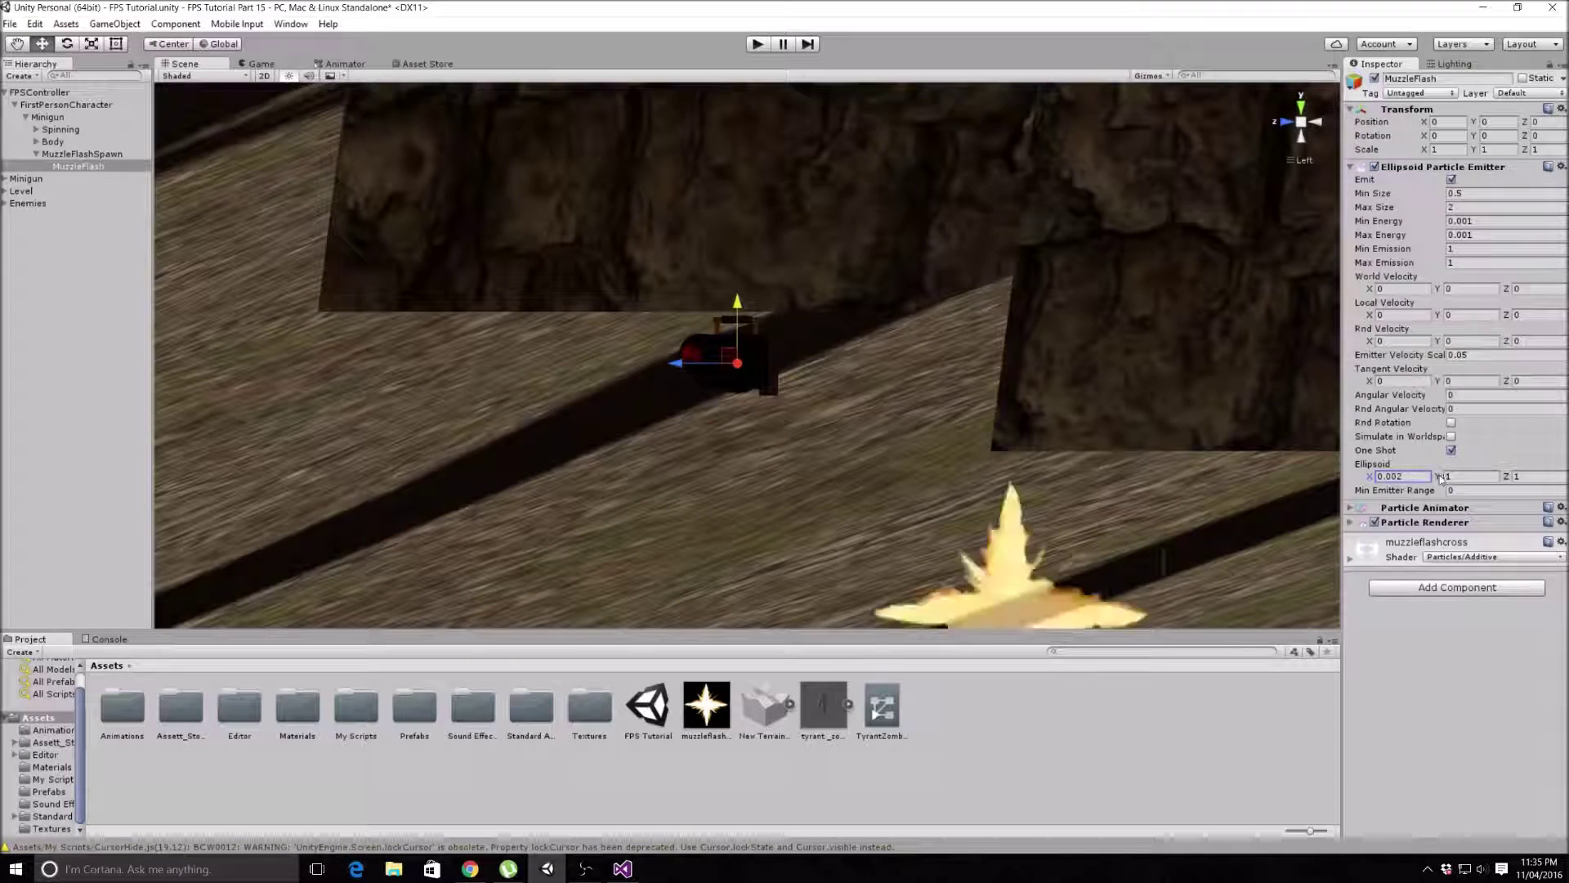
{"action": "left_click", "coordinate": [1457, 474]}
{"action": "type", "text": ".00"}
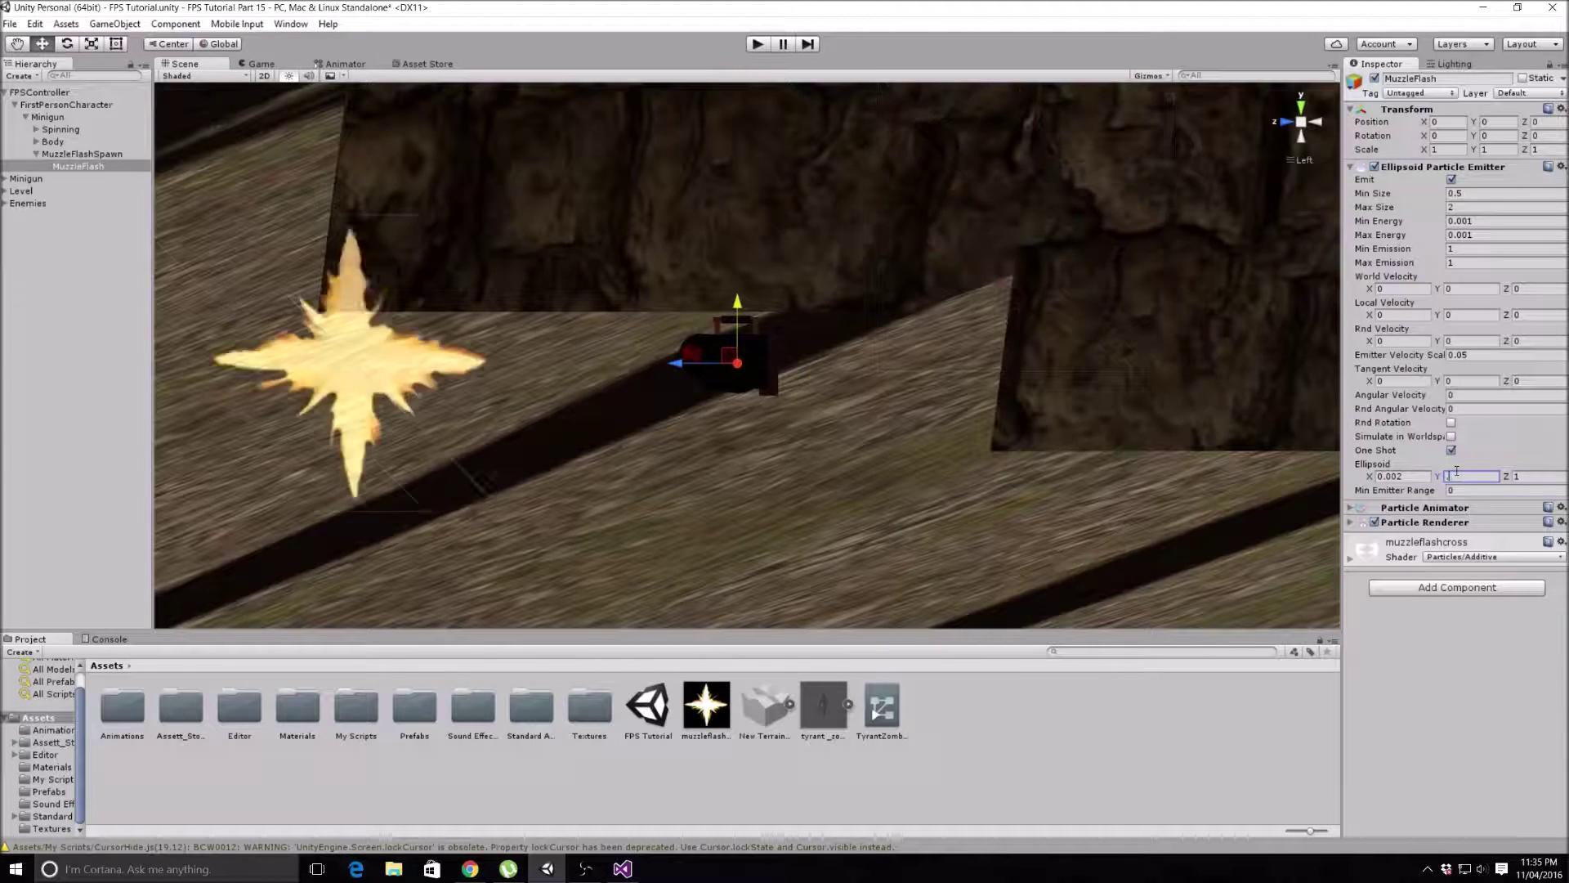
{"action": "type", "text": "2"}
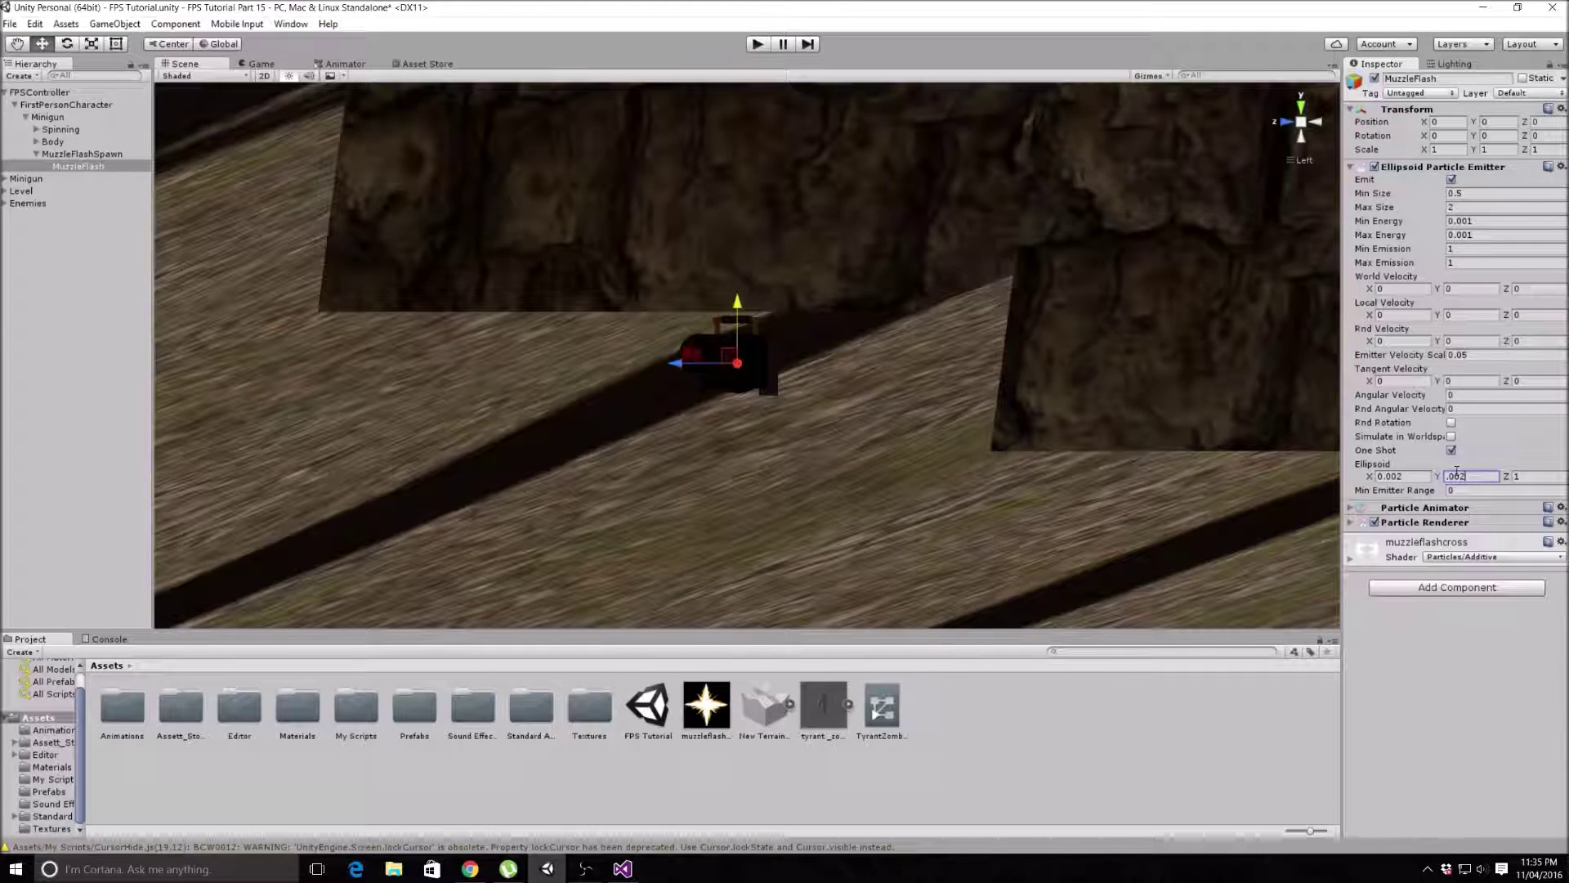
{"action": "left_click", "coordinate": [1528, 474]}
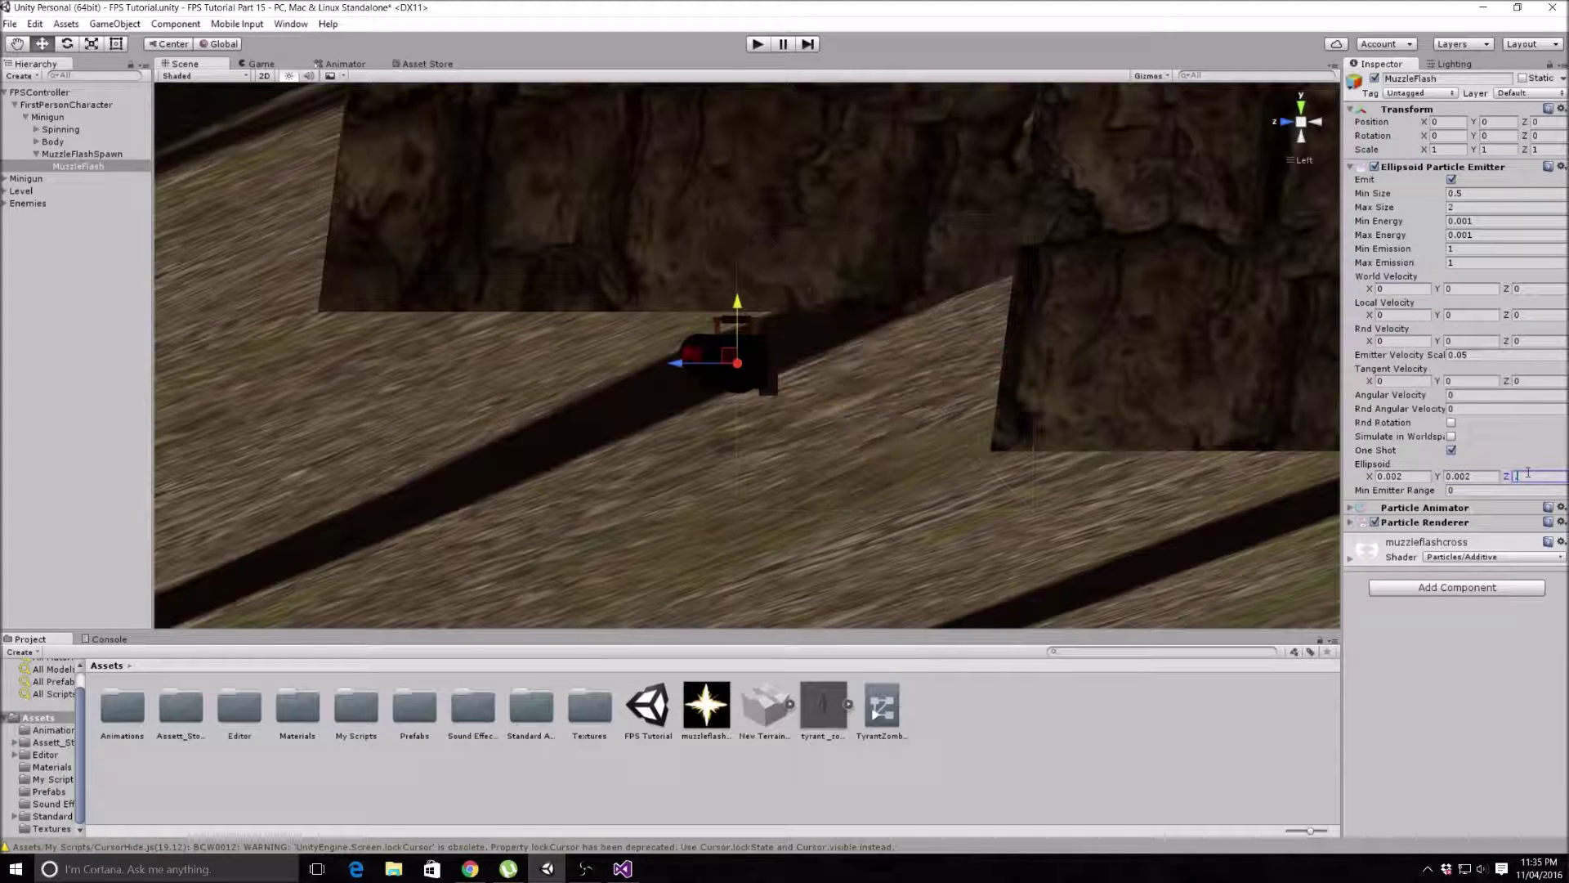
{"action": "type", "text": ".002"}
Step: Increase the emitter's Ellipsoid Y and Z values to 0.02
{"action": "left_click", "coordinate": [1481, 476]}
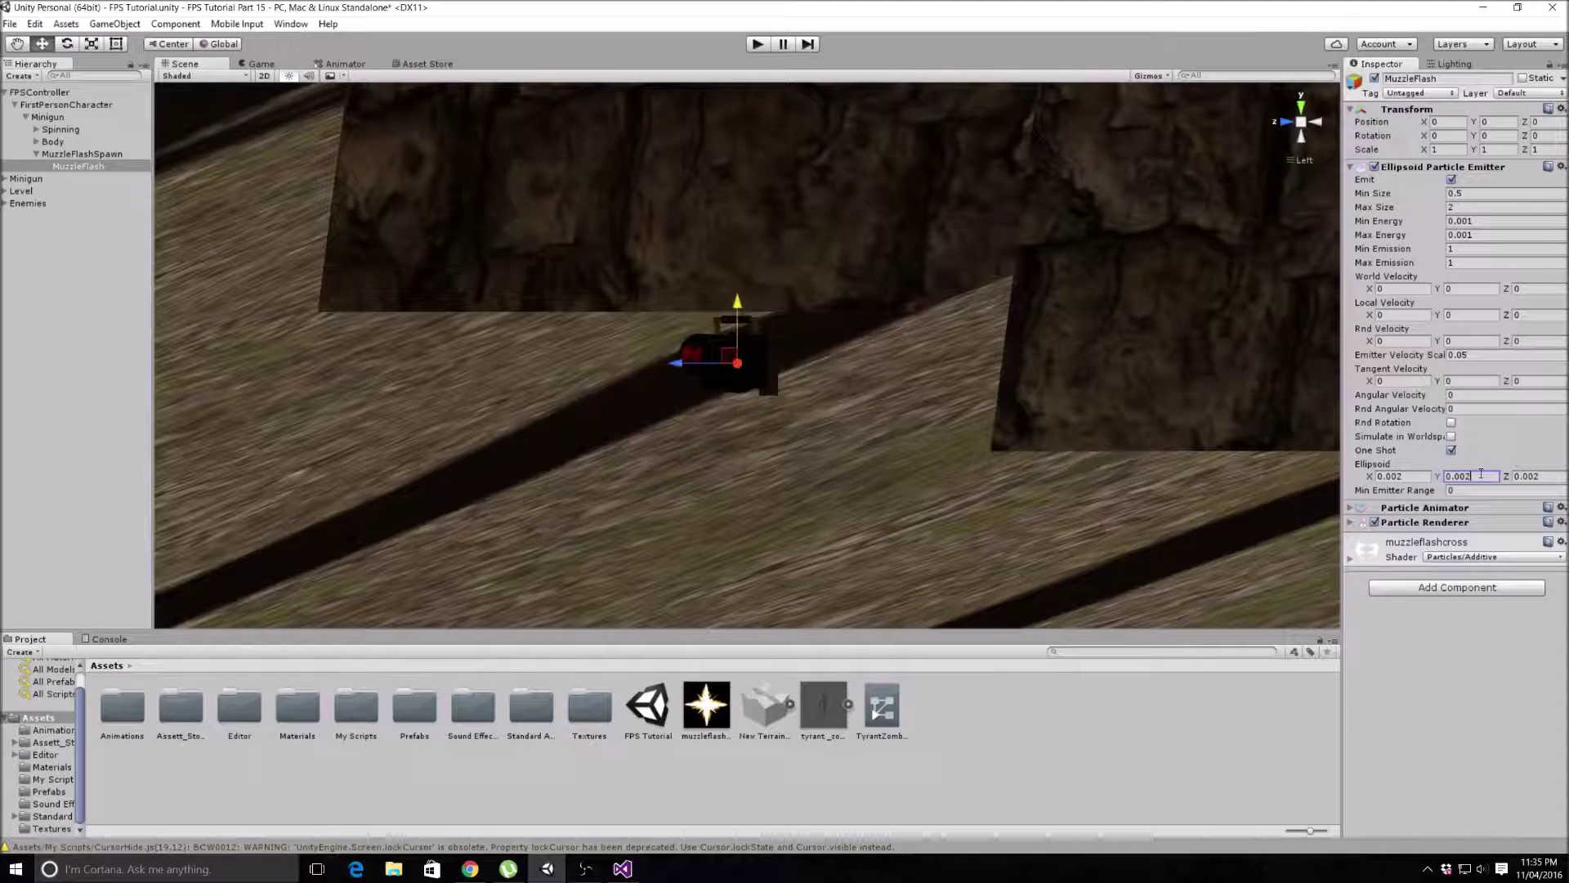
{"action": "key", "text": "BackSpace"}
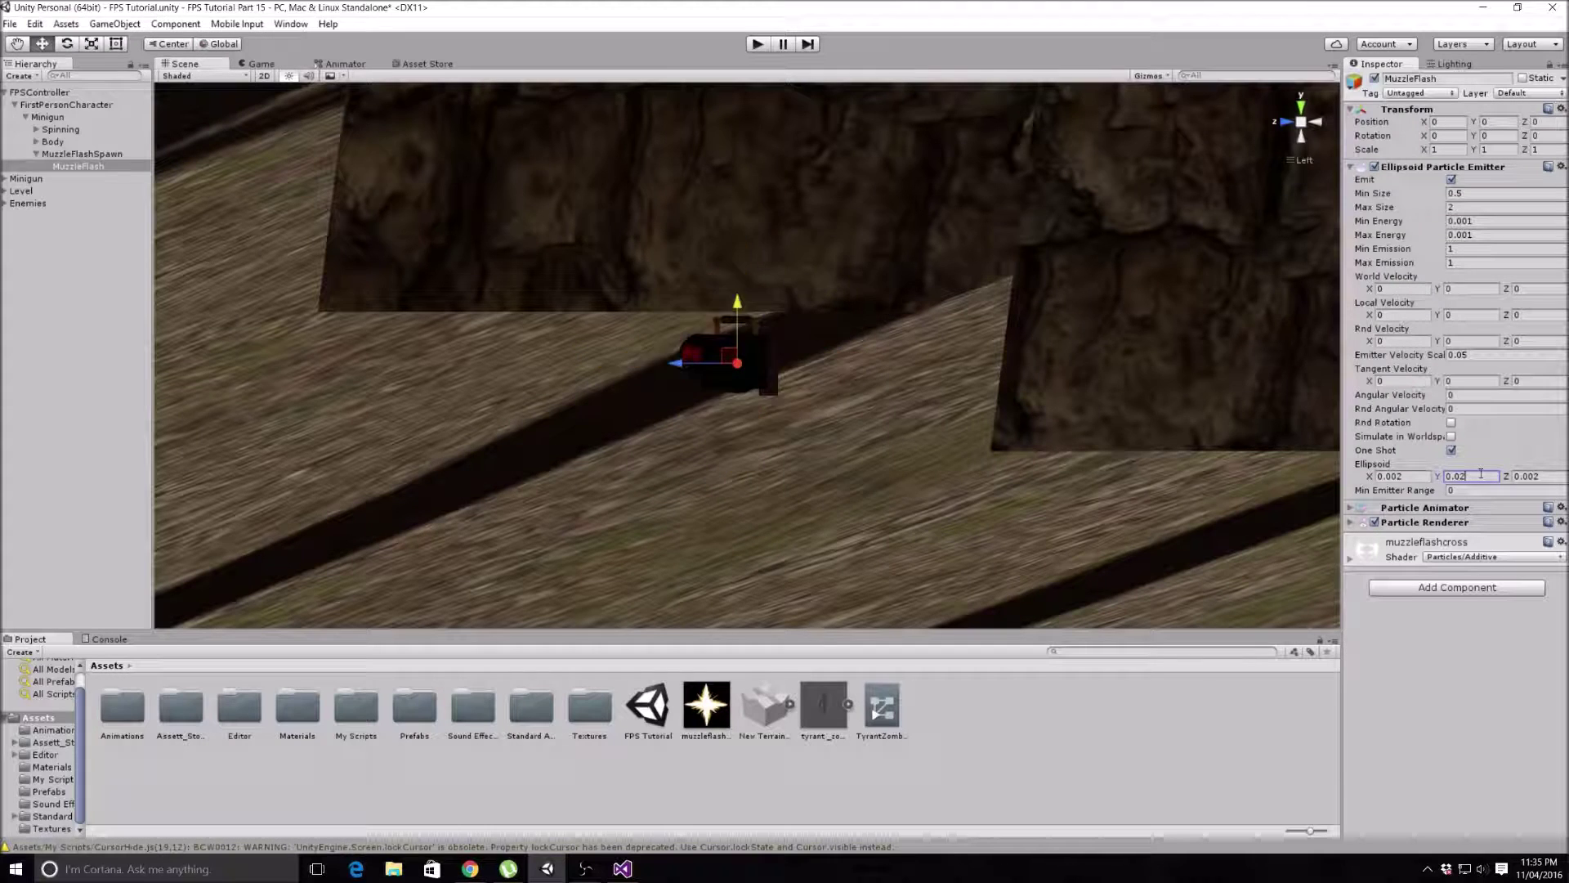
{"action": "left_click", "coordinate": [1553, 475]}
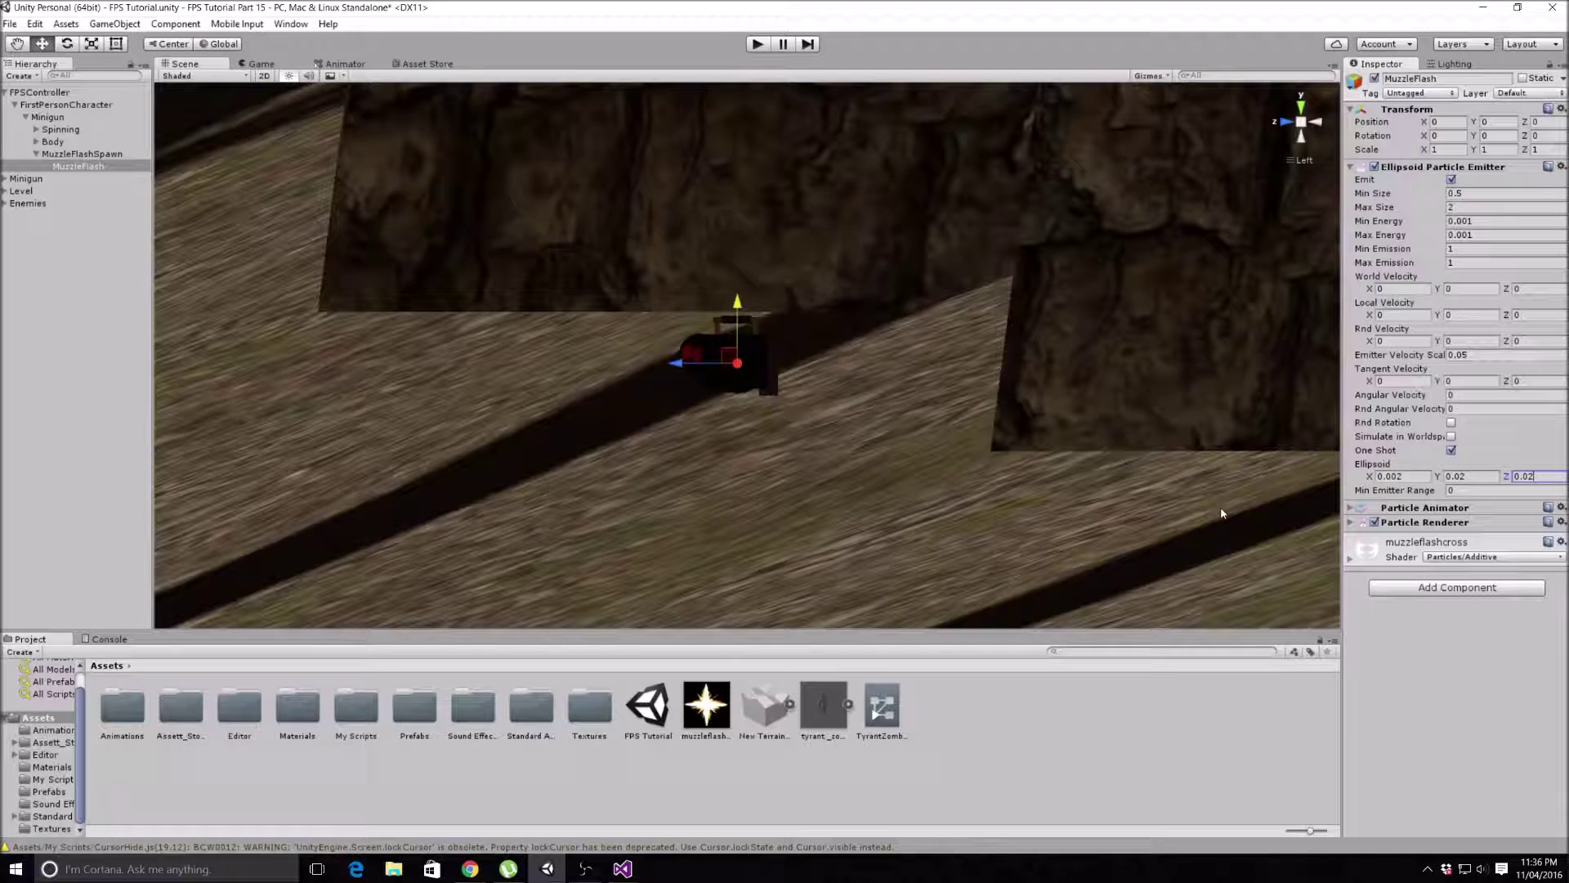
Step: Create a new Javascript file named MuzzleFlash in the My Scripts folder
{"action": "double_click", "coordinate": [357, 708]}
{"action": "right_click", "coordinate": [920, 718]}
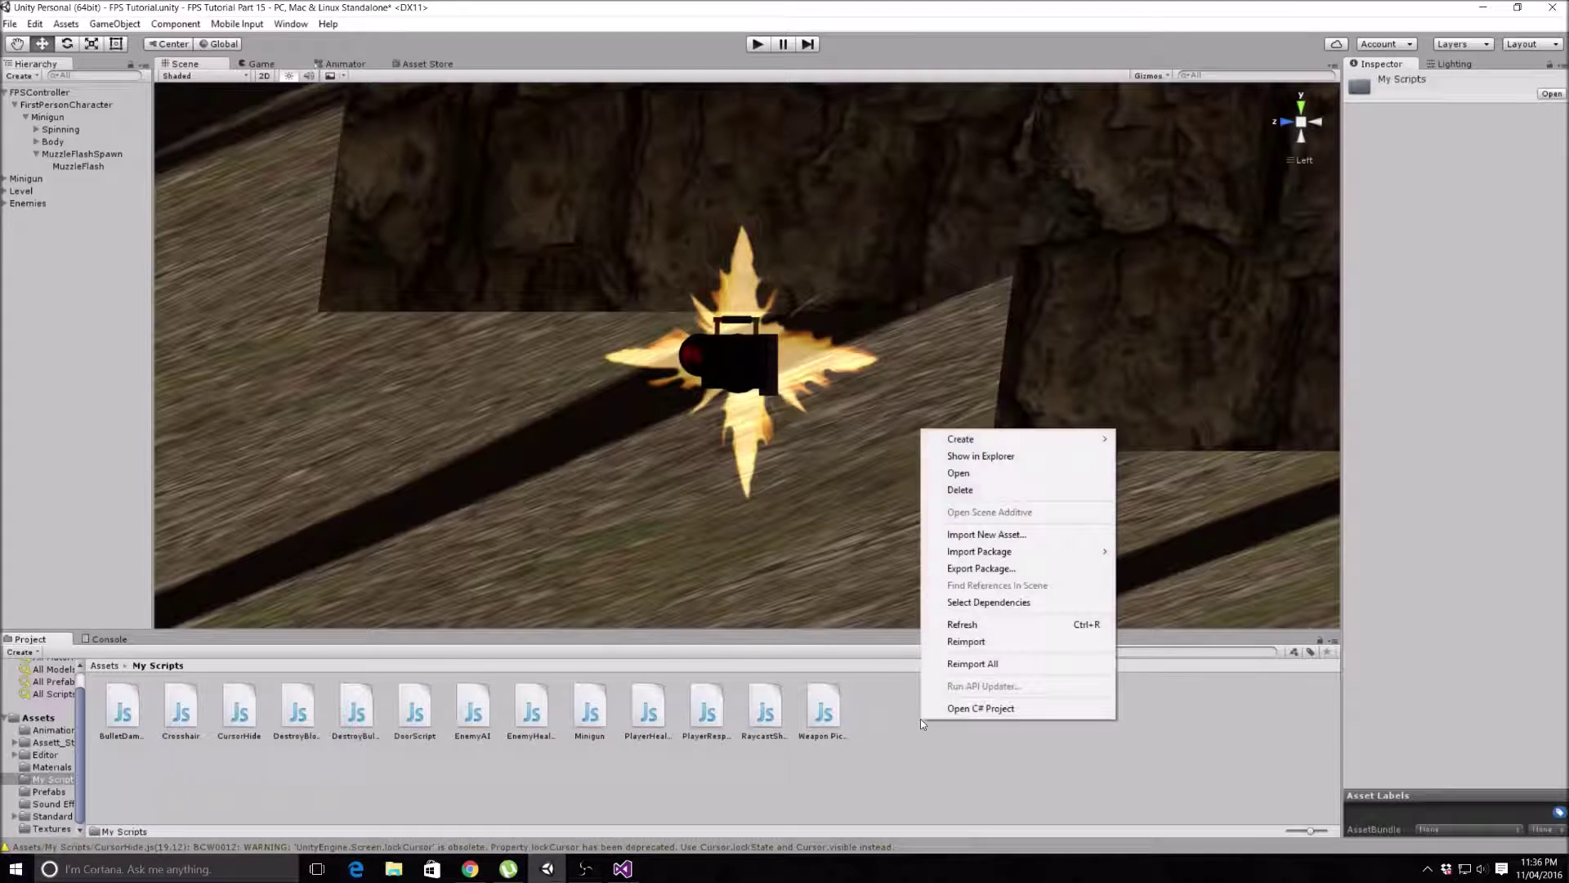
{"action": "mouse_move", "coordinate": [981, 439]}
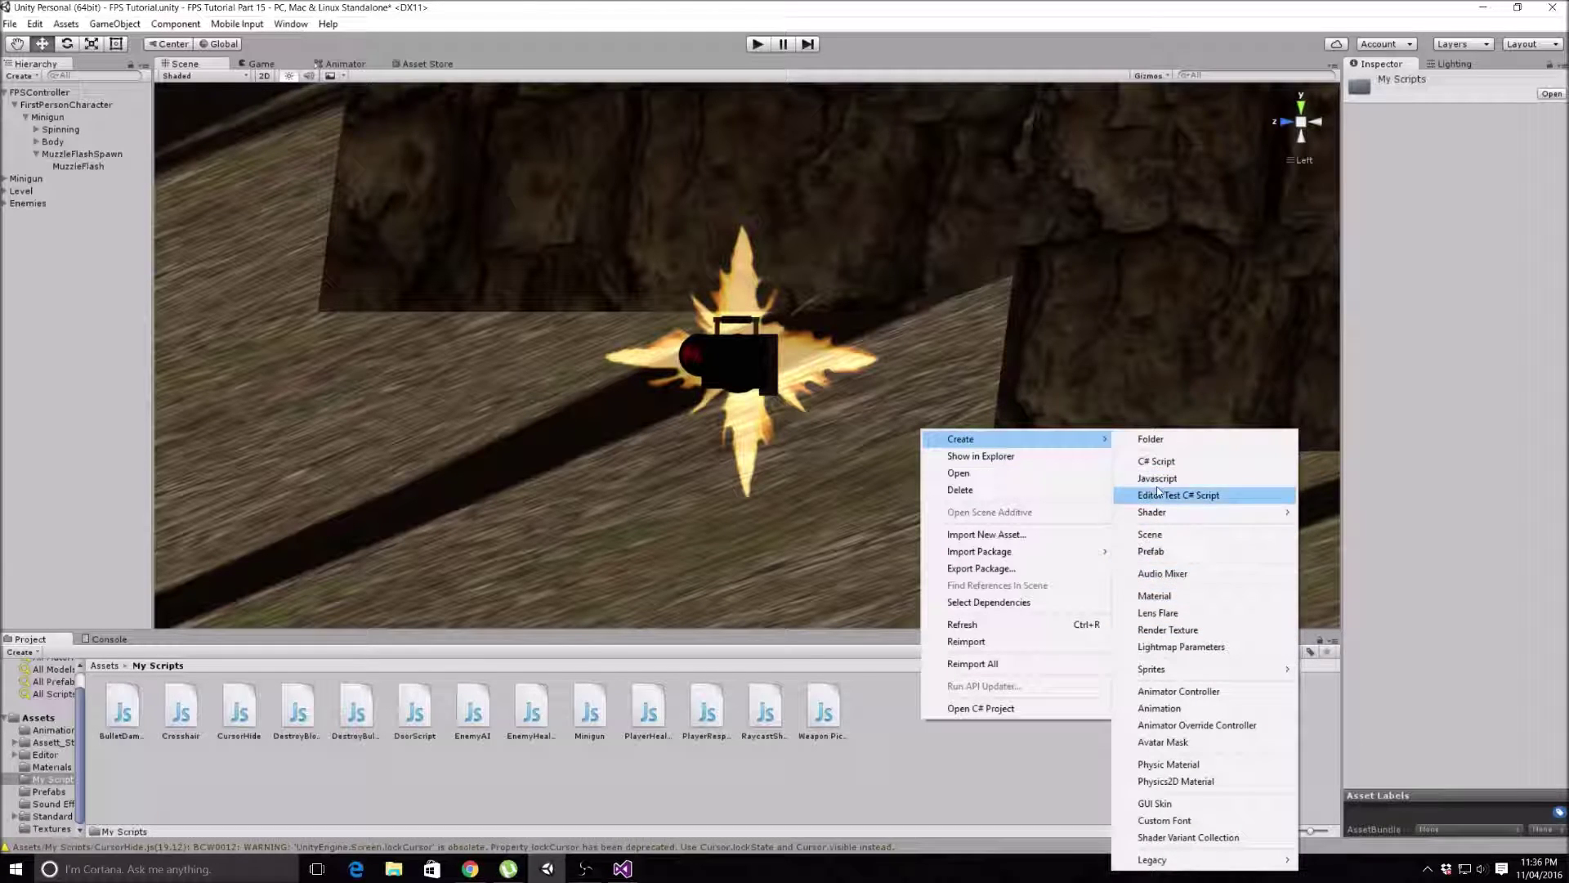
{"action": "left_click", "coordinate": [1160, 478]}
{"action": "type", "text": "M"}
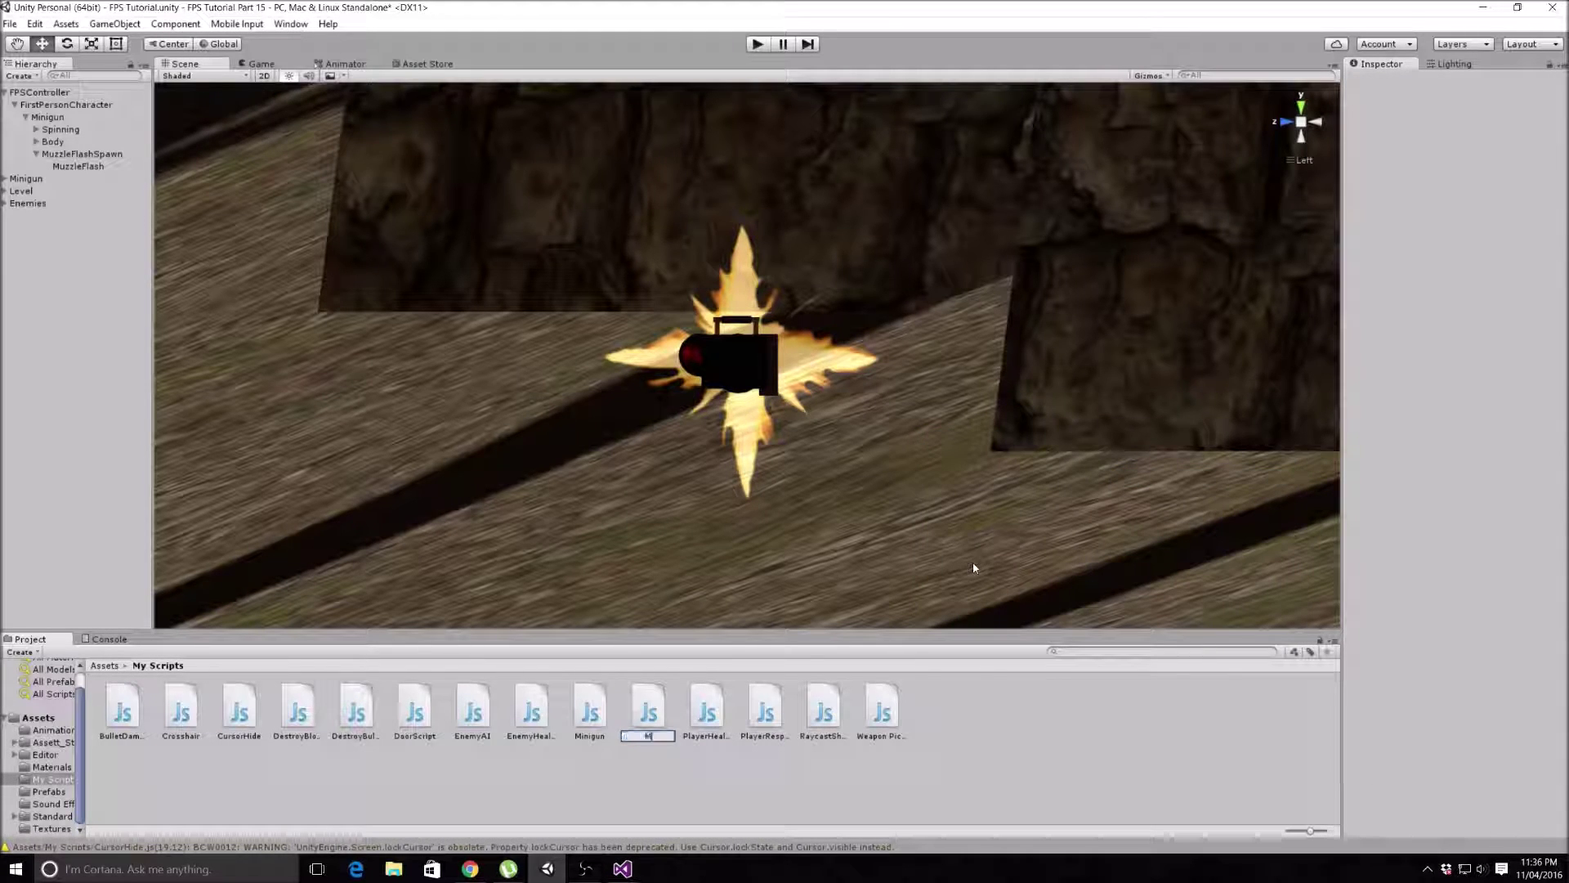
{"action": "type", "text": "uzzleFlash"}
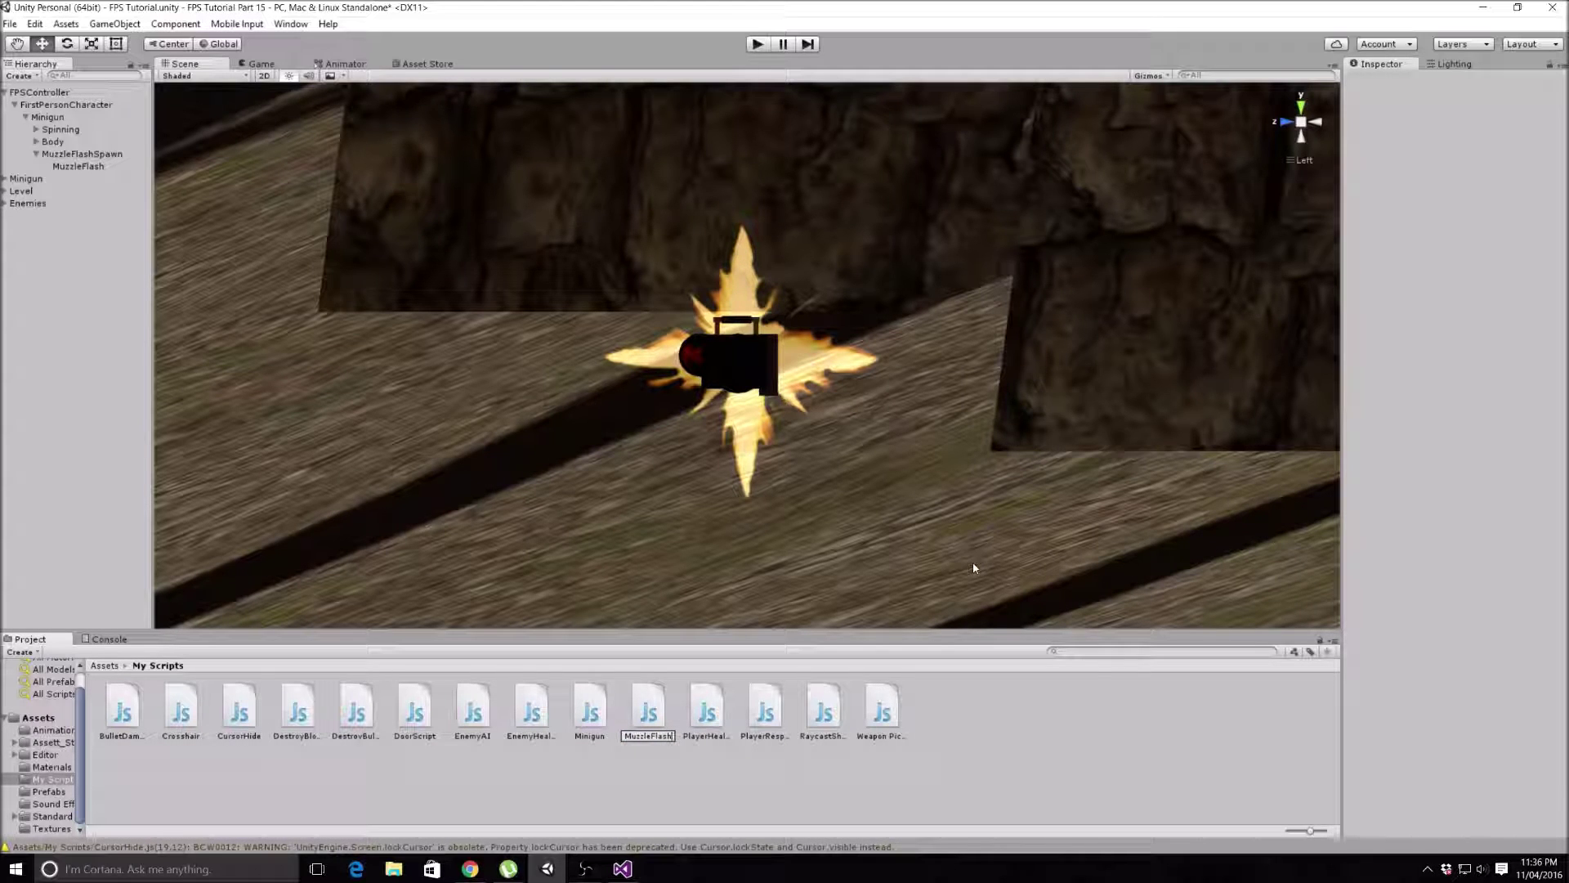
{"action": "key", "text": "Return"}
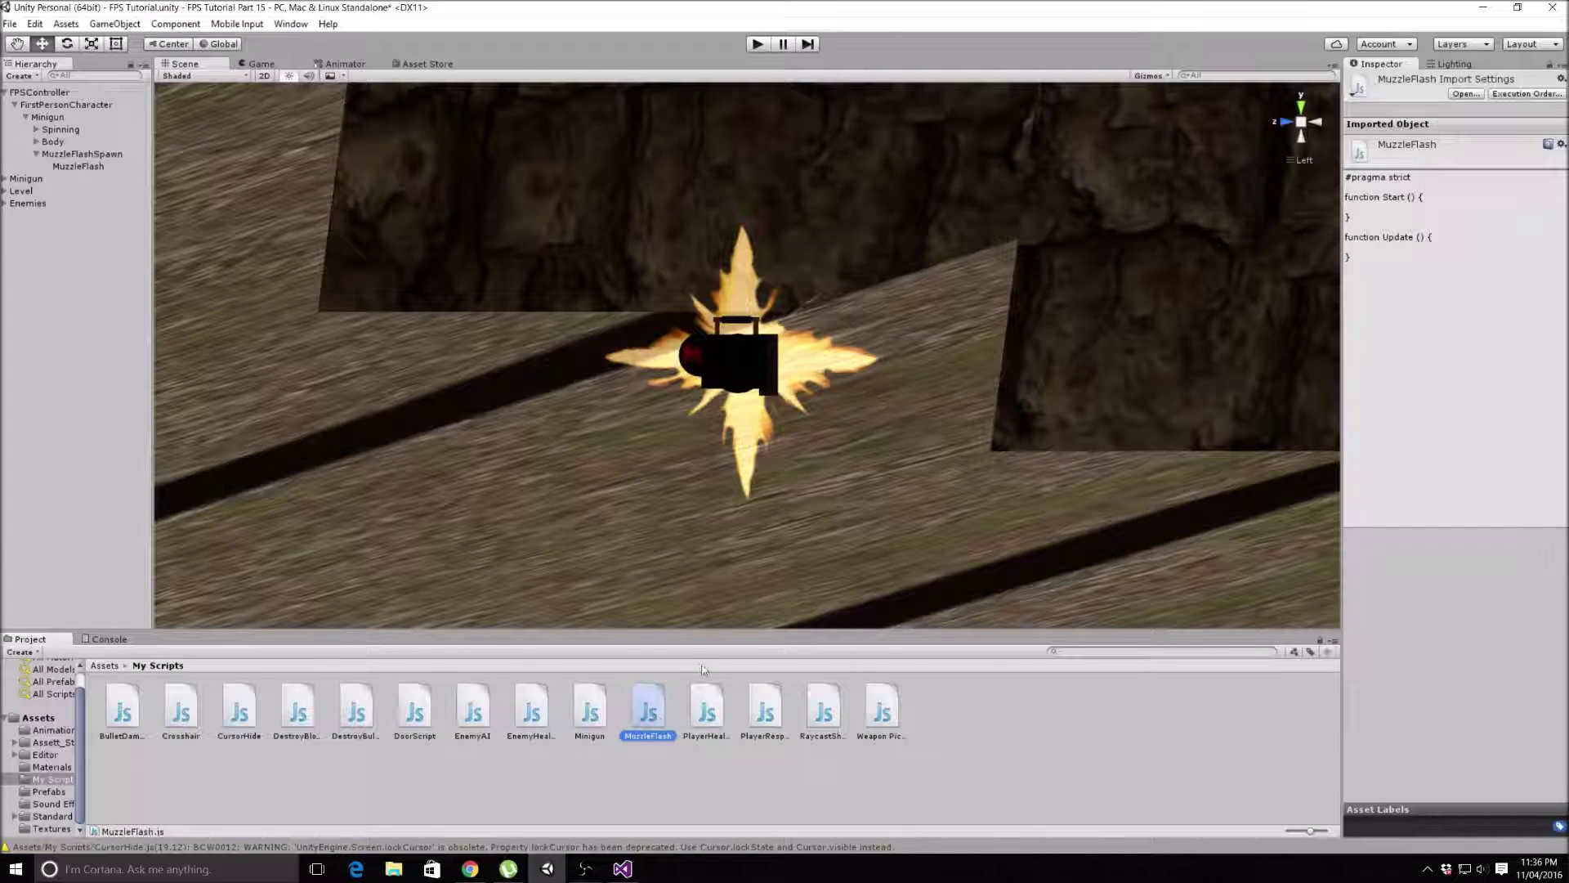
Step: Open the MuzzleFlash script in Visual Studio and delete all of its default template code
{"action": "double_click", "coordinate": [644, 708]}
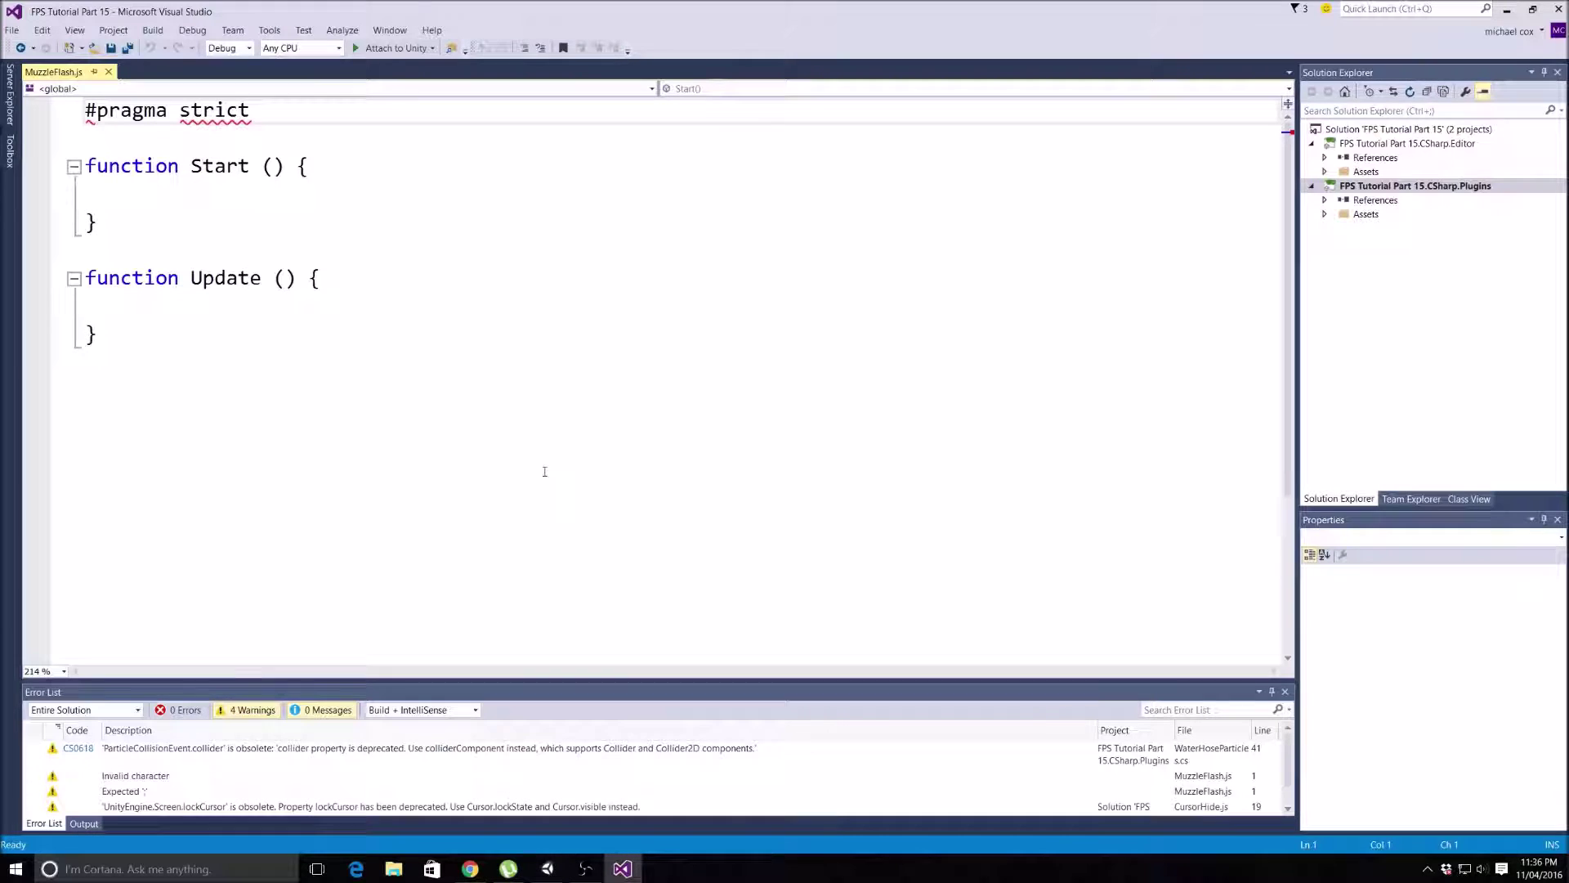
{"action": "left_click_drag", "start_coordinate": [86, 108], "coordinate": [191, 329]}
{"action": "key", "text": "BackSpace"}
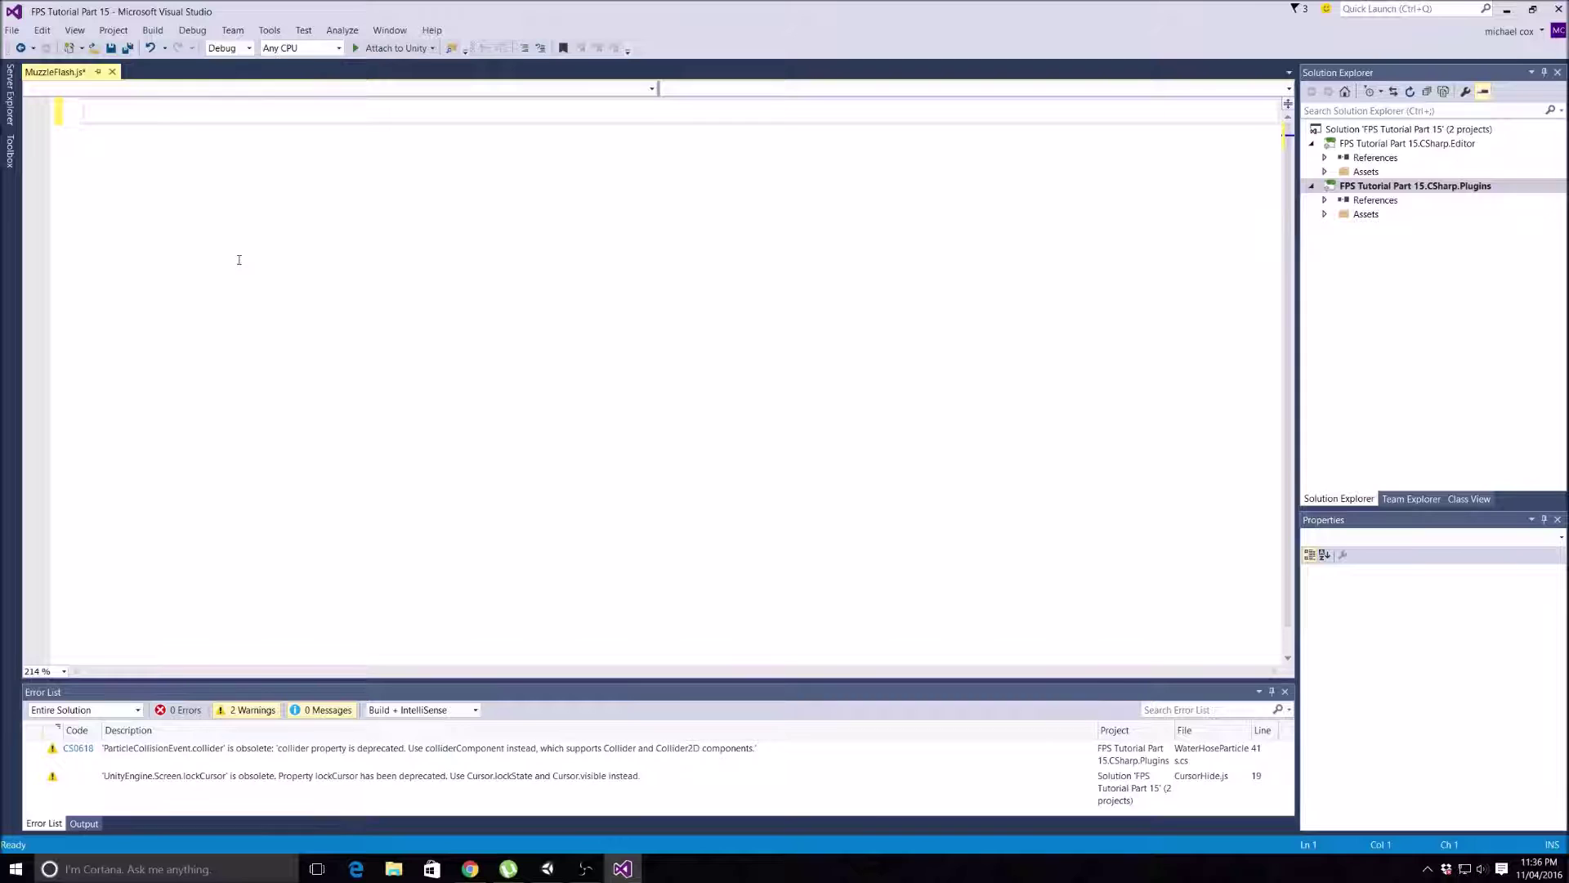
Step: Declare a variable named muzzleFlash of type GameObject on the first line of the MuzzleFlash script
{"action": "type", "text": "var muzz"}
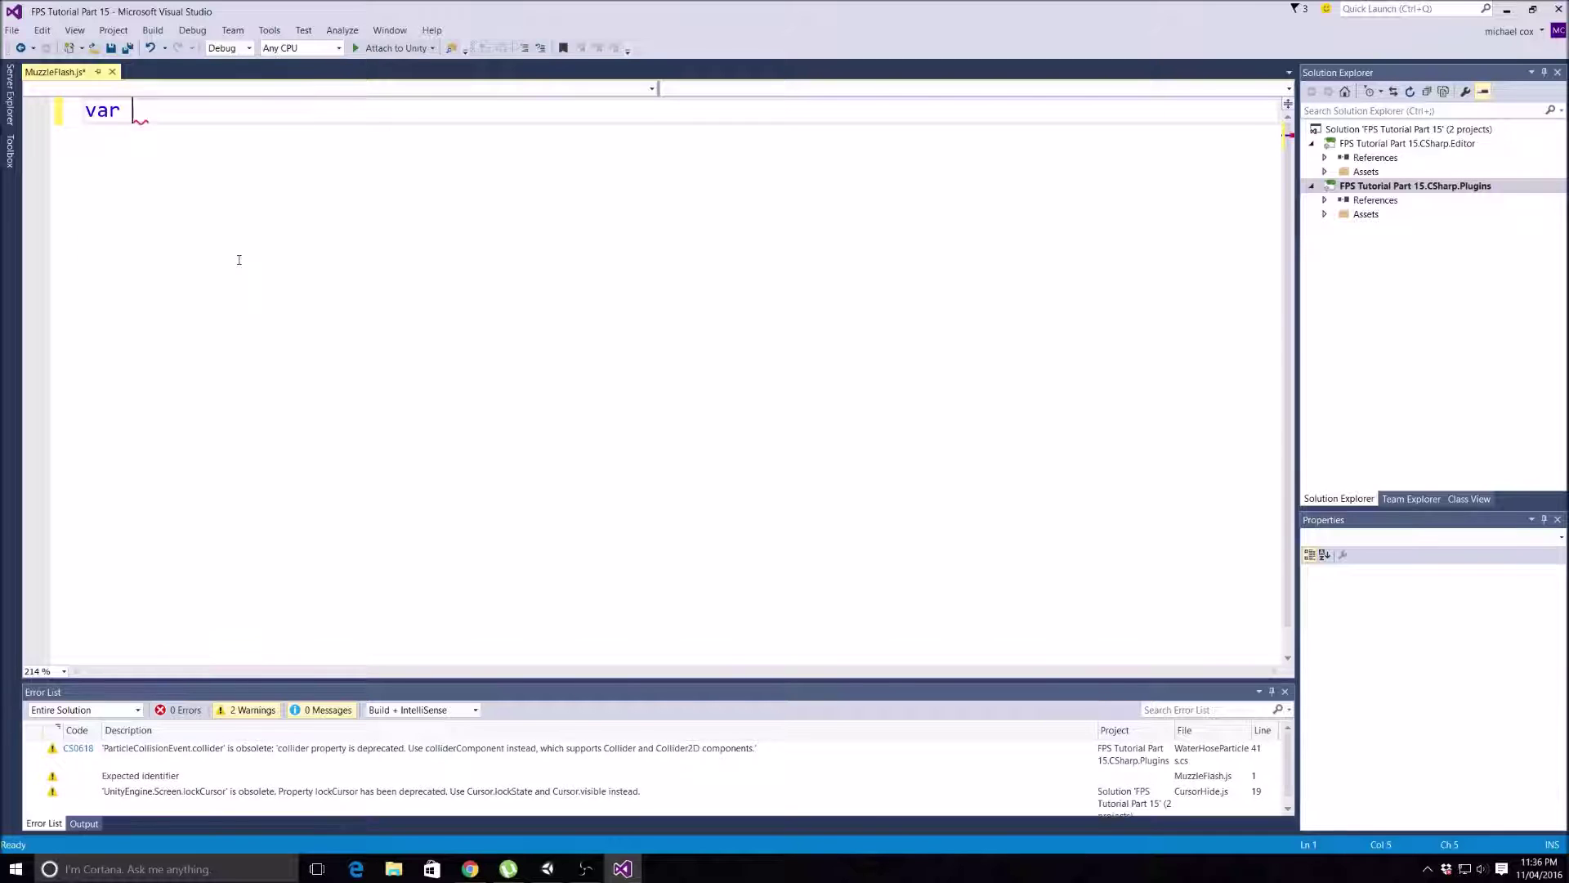
{"action": "type", "text": "le"}
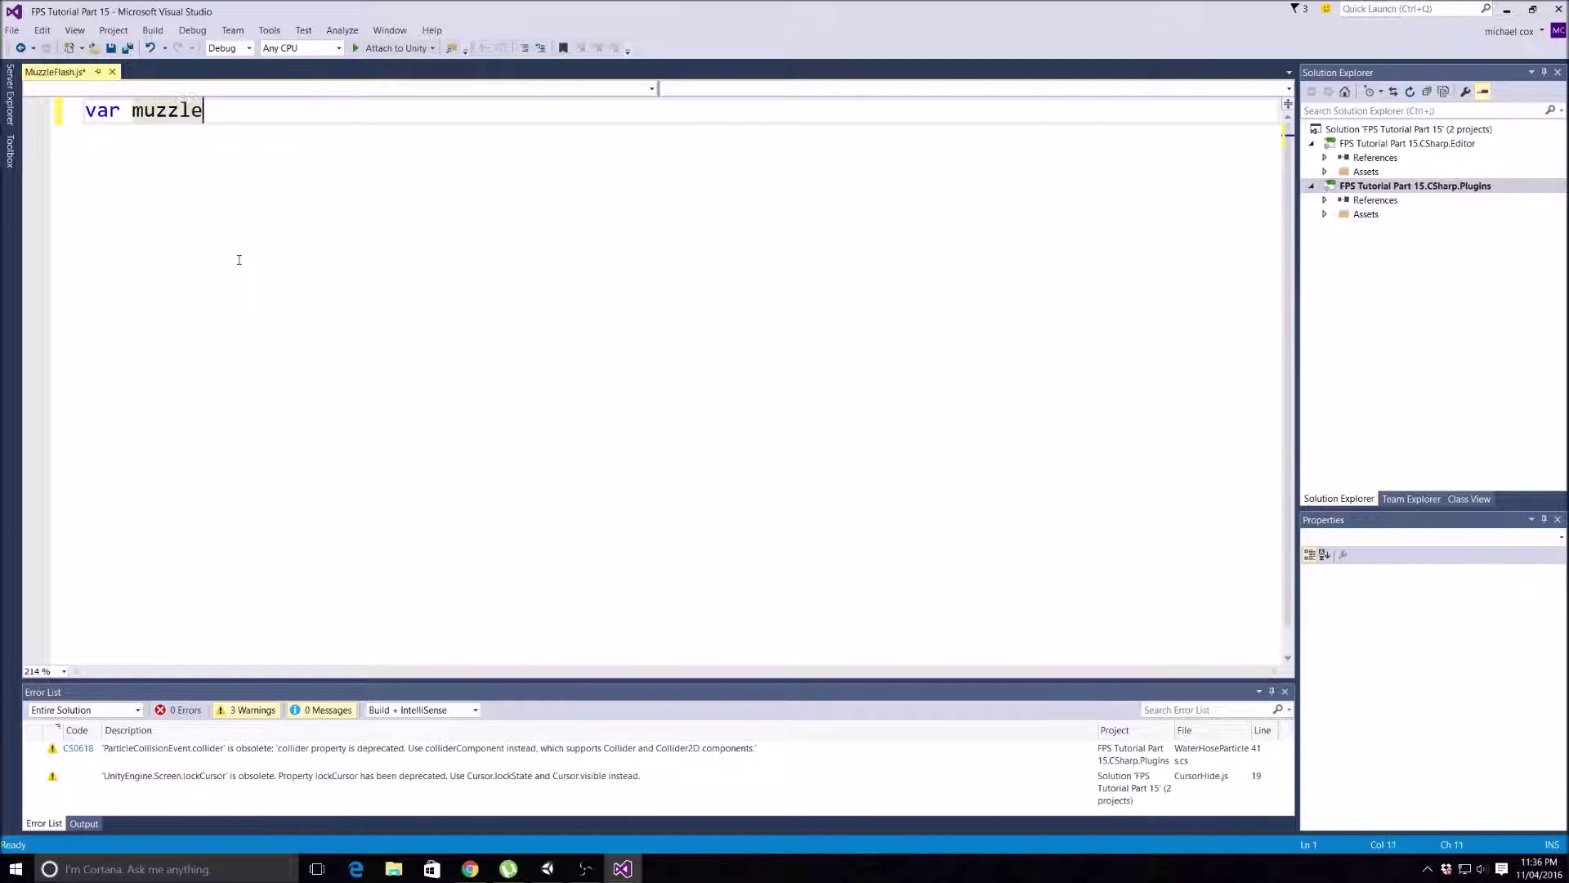
{"action": "type", "text": "Flash"}
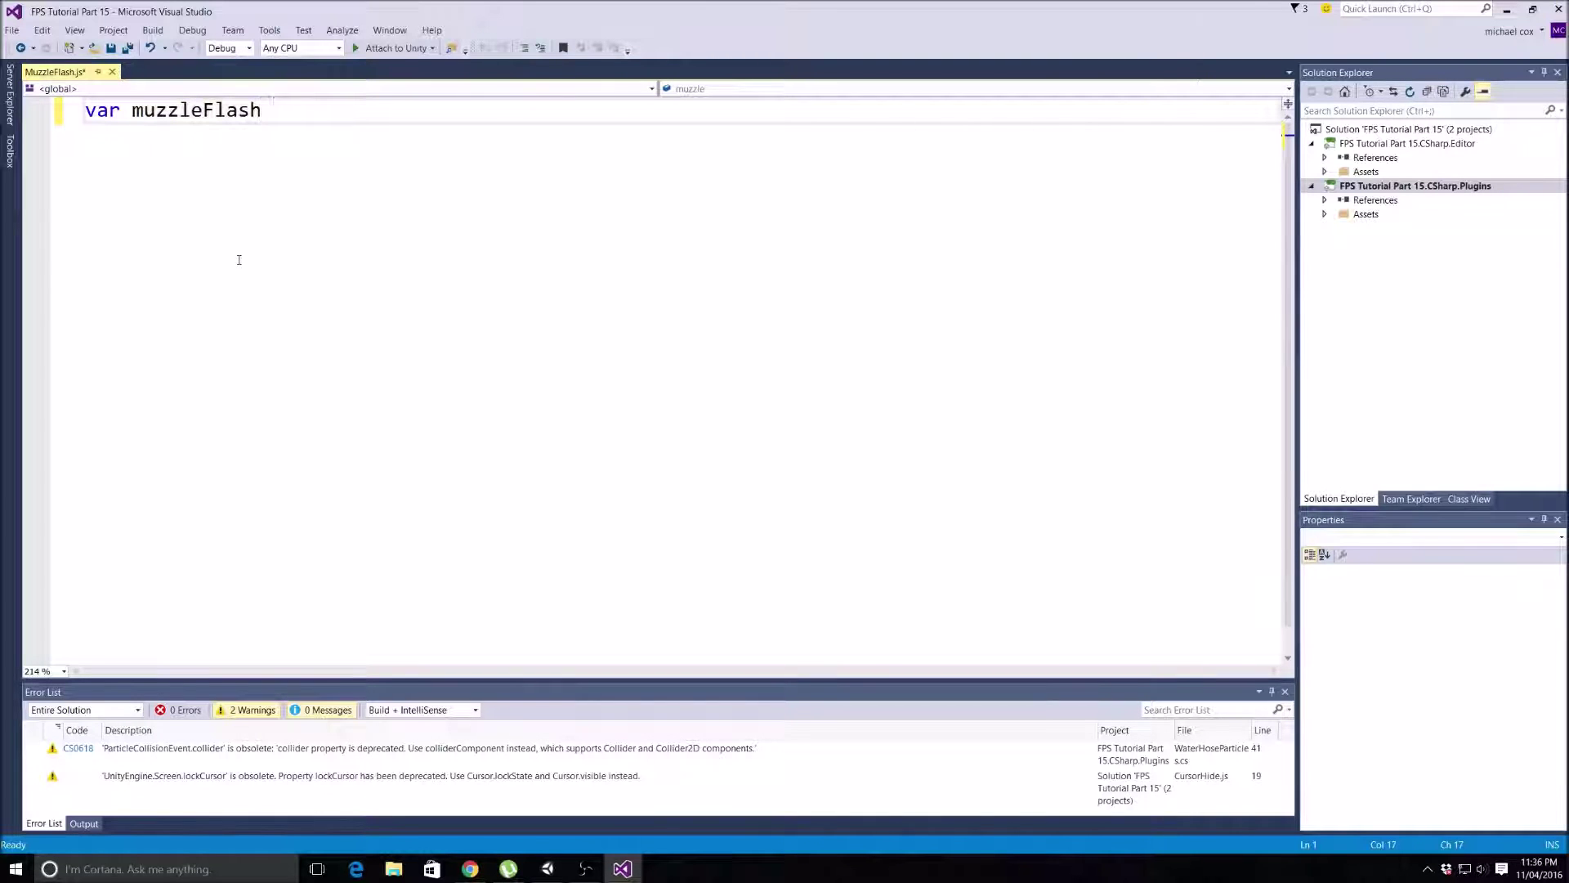
{"action": "type", "text": " : GameO"}
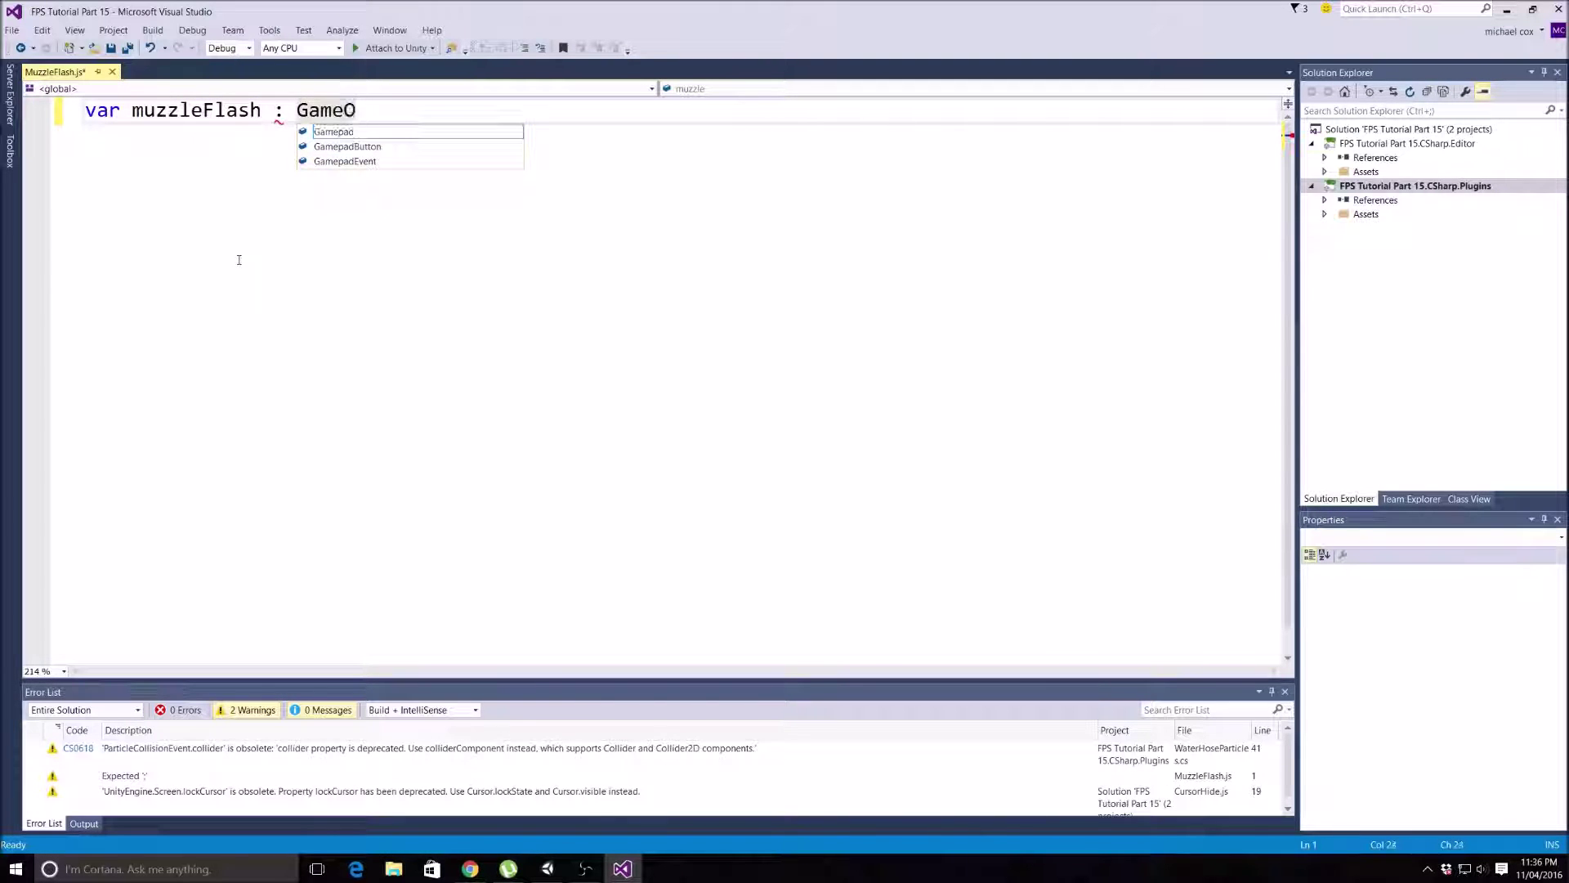
{"action": "type", "text": "bject;"}
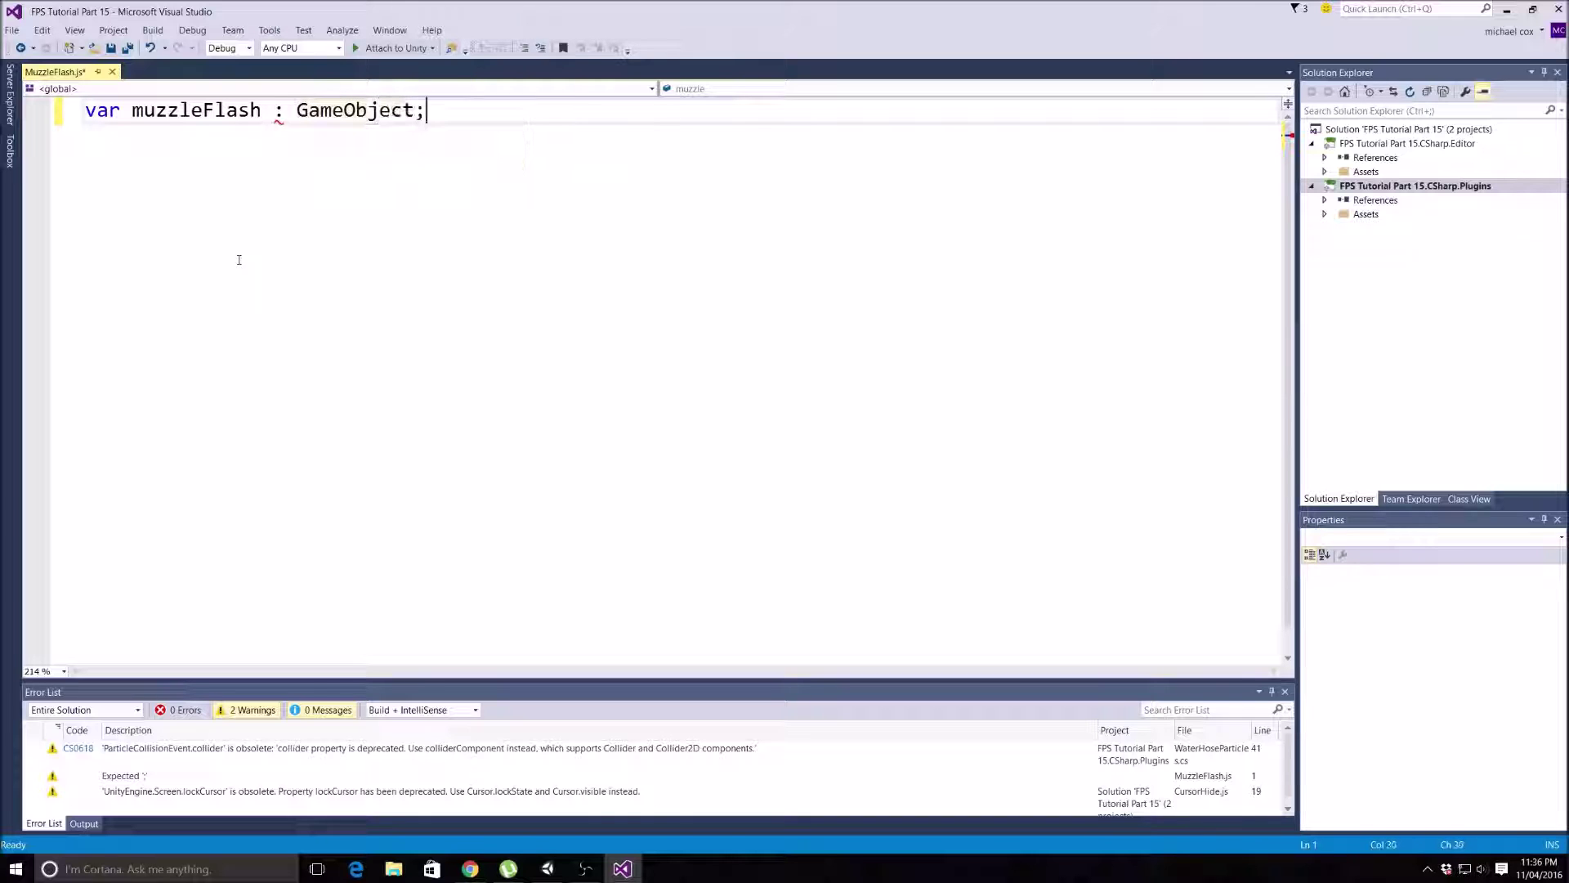
{"action": "key", "text": "Return"}
Step: Declare a second variable named muzzleFlashSpawn of type Transform below the muzzleFlash variable
{"action": "type", "text": "c"}
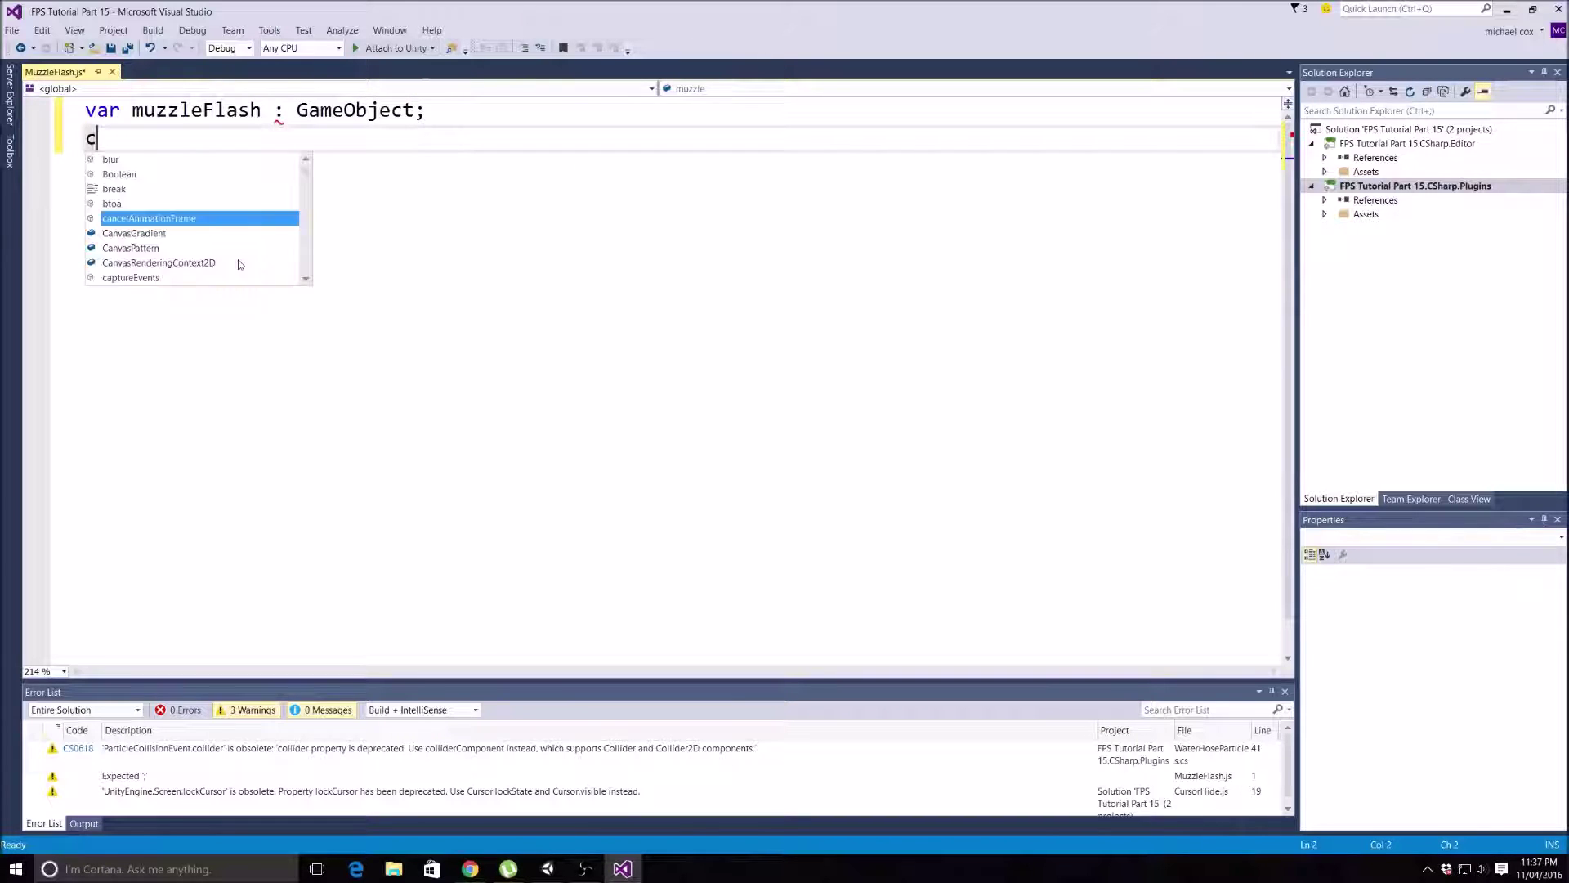
{"action": "key", "text": "BackSpace"}
{"action": "type", "text": "var "}
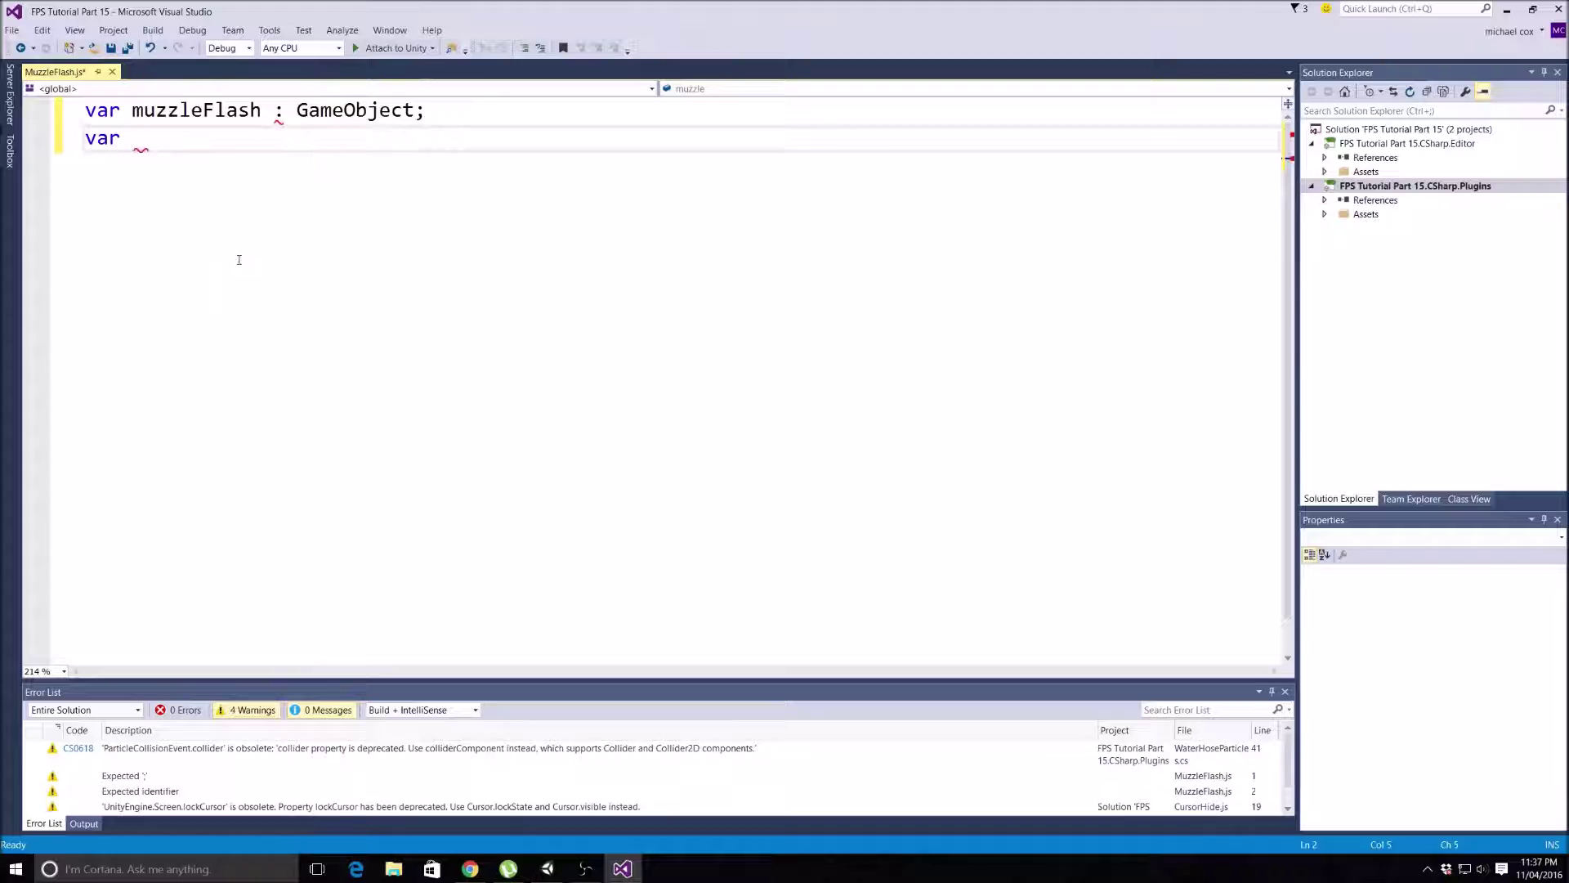
{"action": "type", "text": "Muz"}
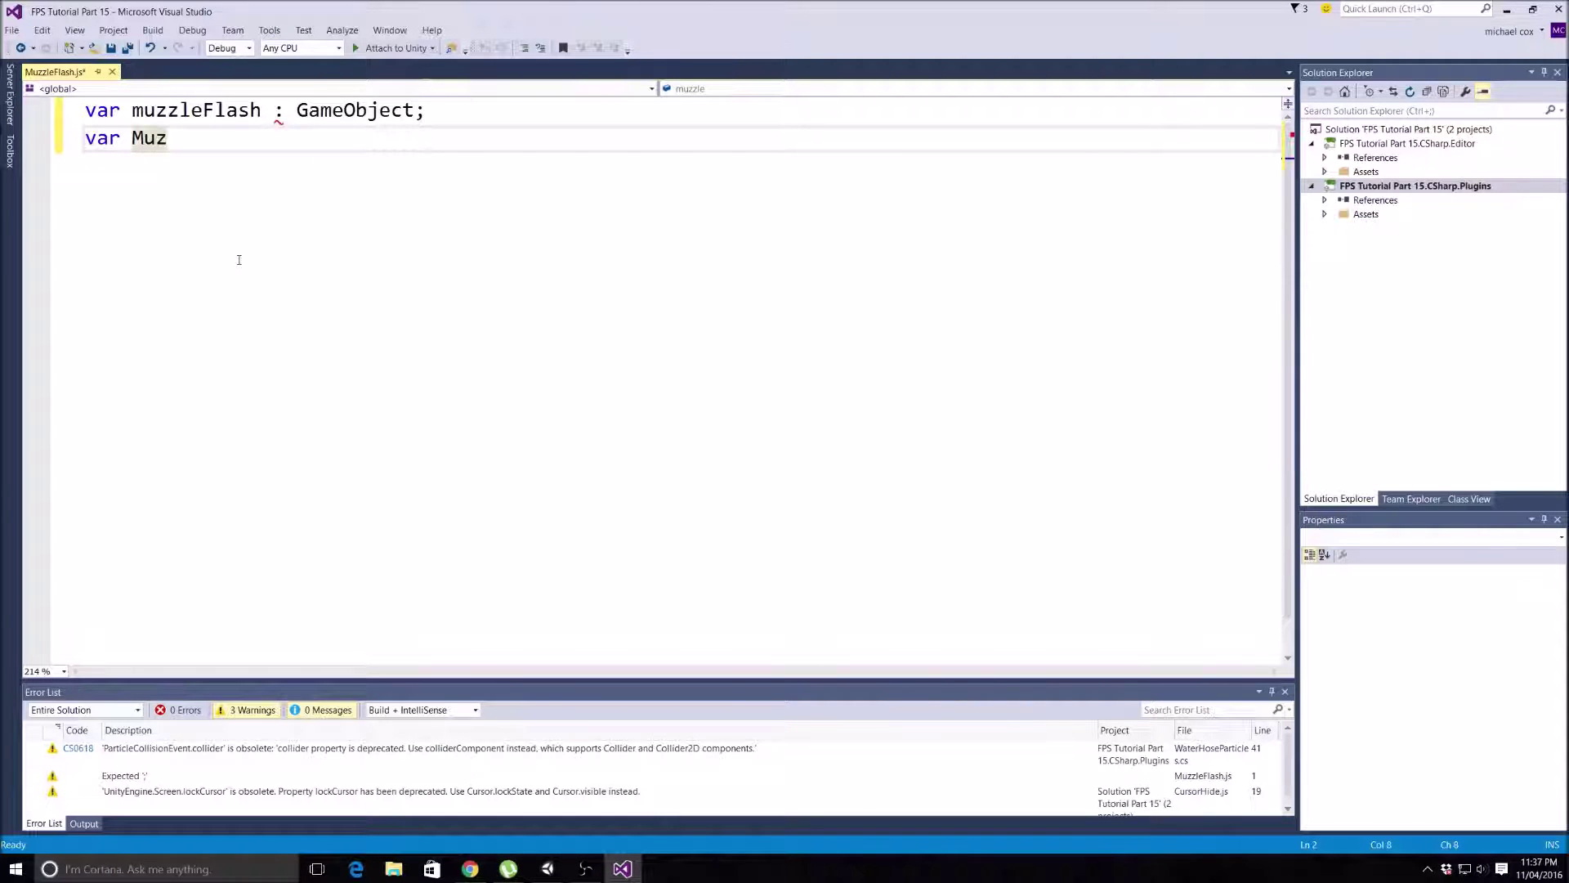
{"action": "key", "text": "BackSpace"}
{"action": "key", "text": "BackSpace"}
{"action": "key", "text": "BackSpace"}
{"action": "type", "text": "muz"}
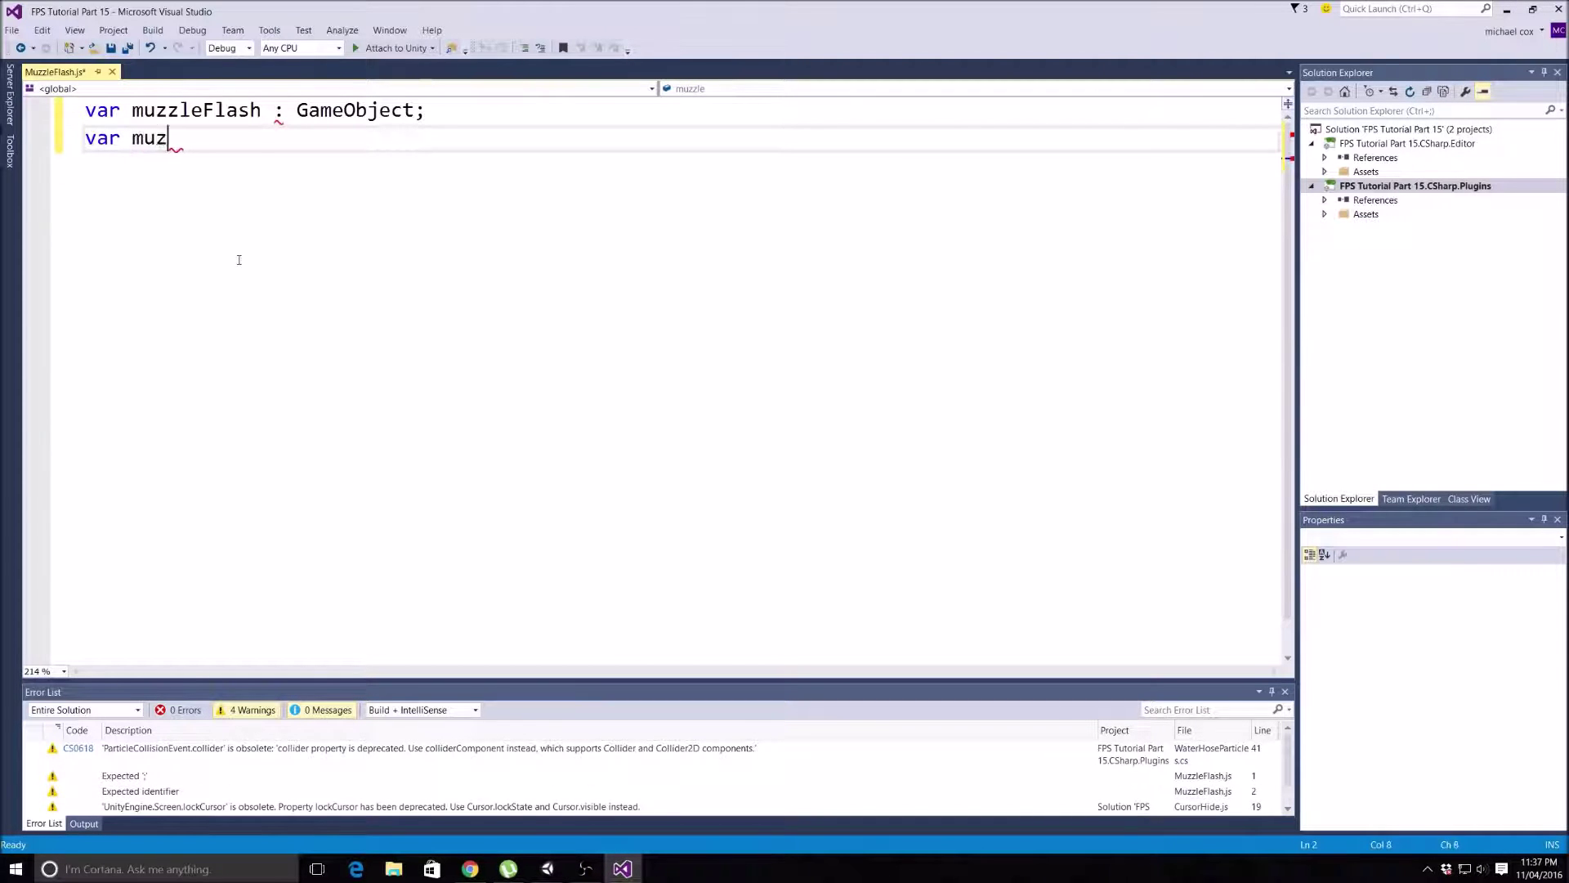
{"action": "type", "text": "zleFlash"}
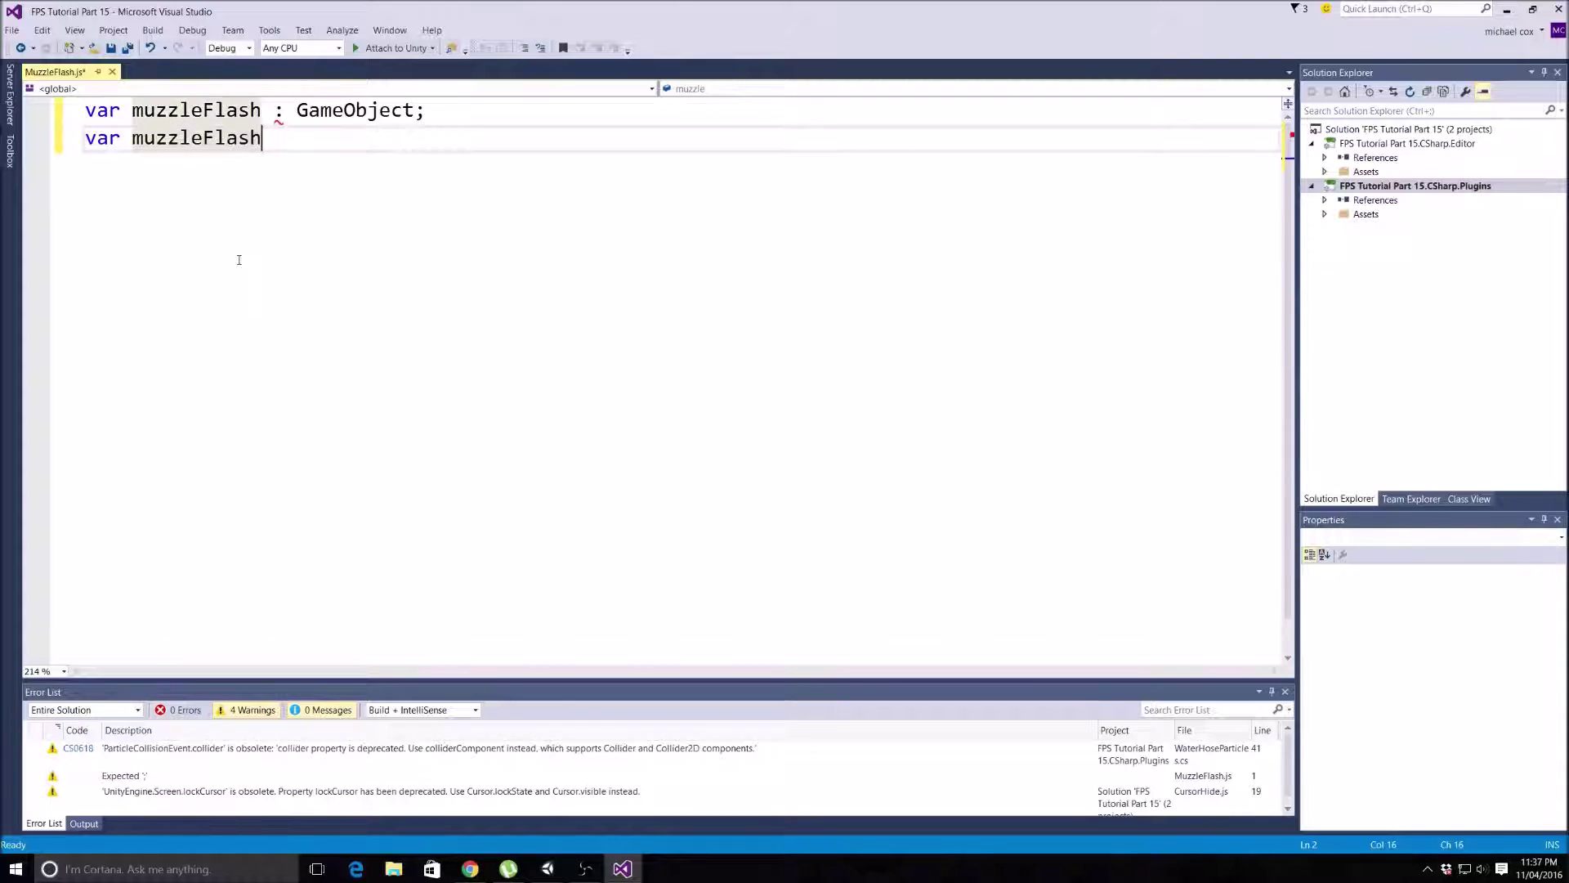
{"action": "type", "text": "Spawm"}
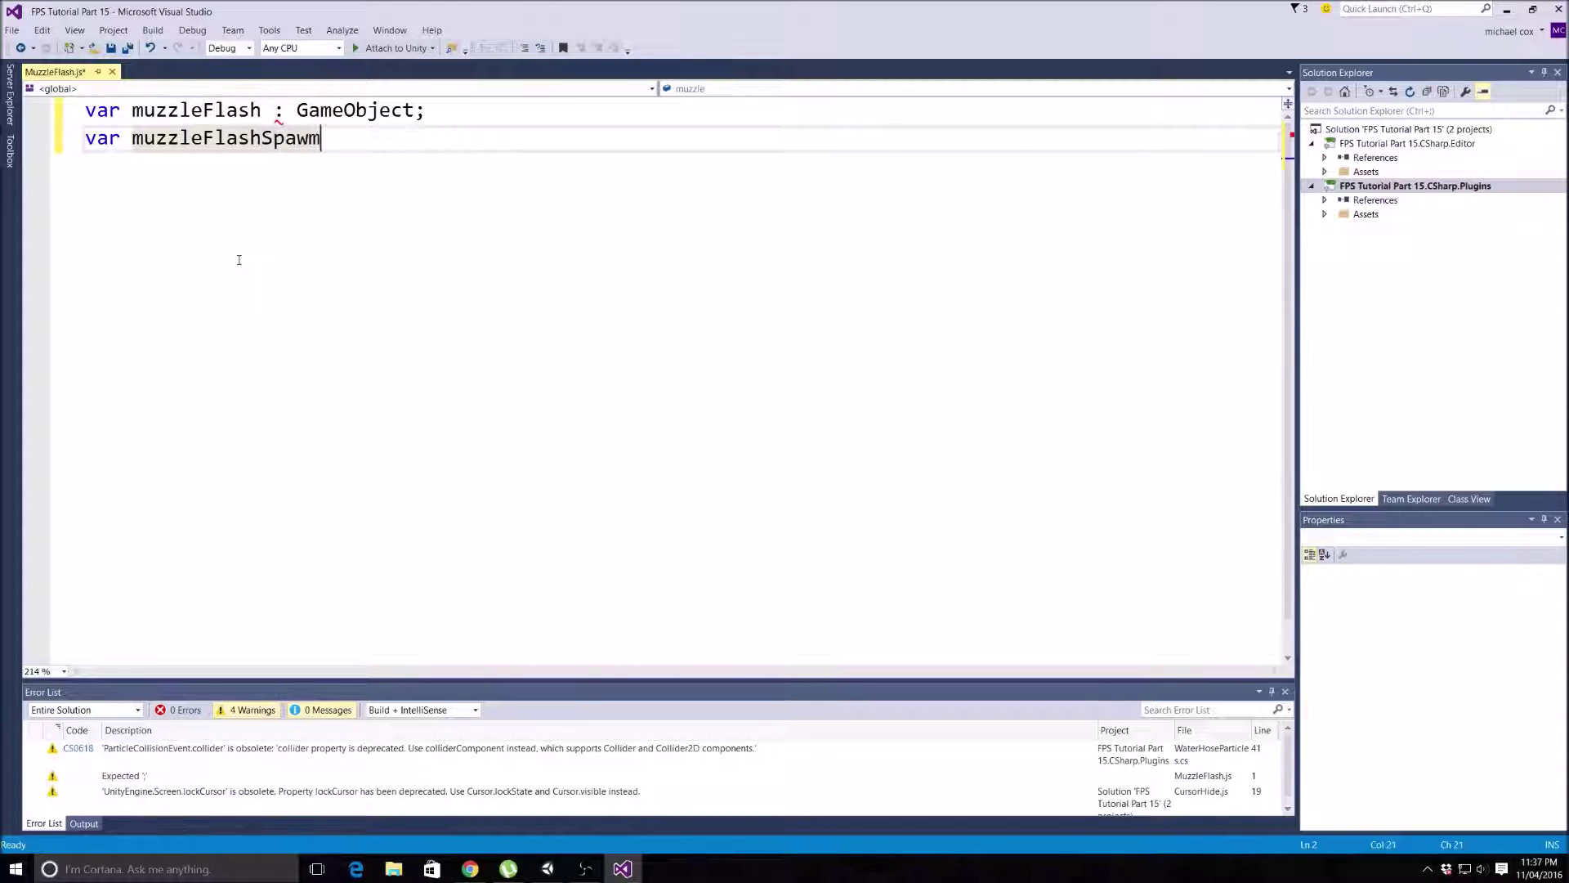
{"action": "key", "text": "BackSpace"}
{"action": "type", "text": "n :"}
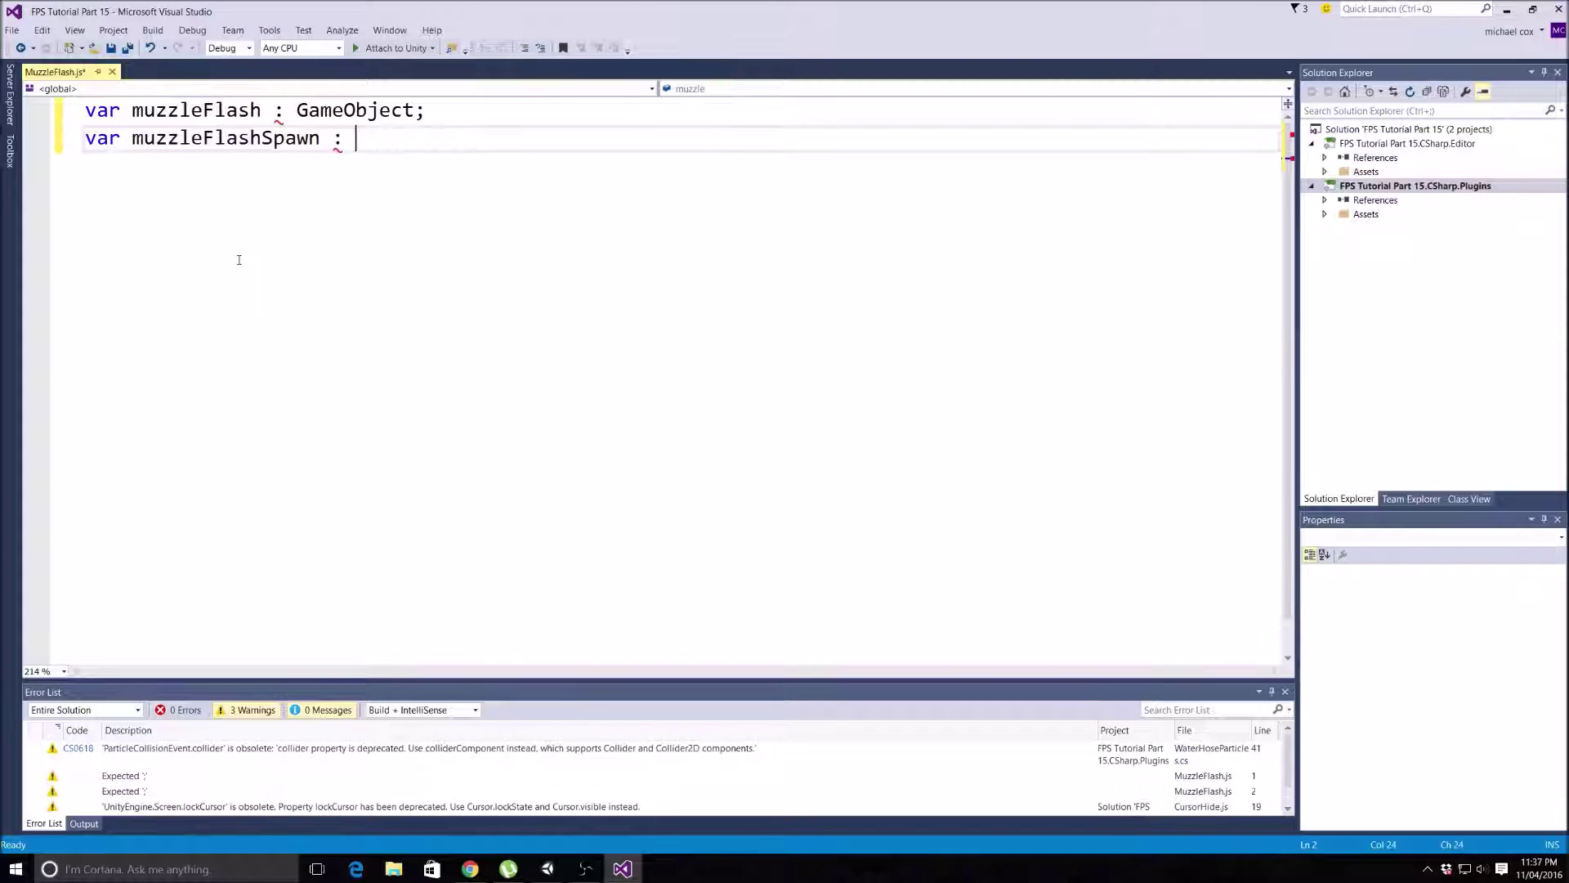
{"action": "type", "text": " Transform;"}
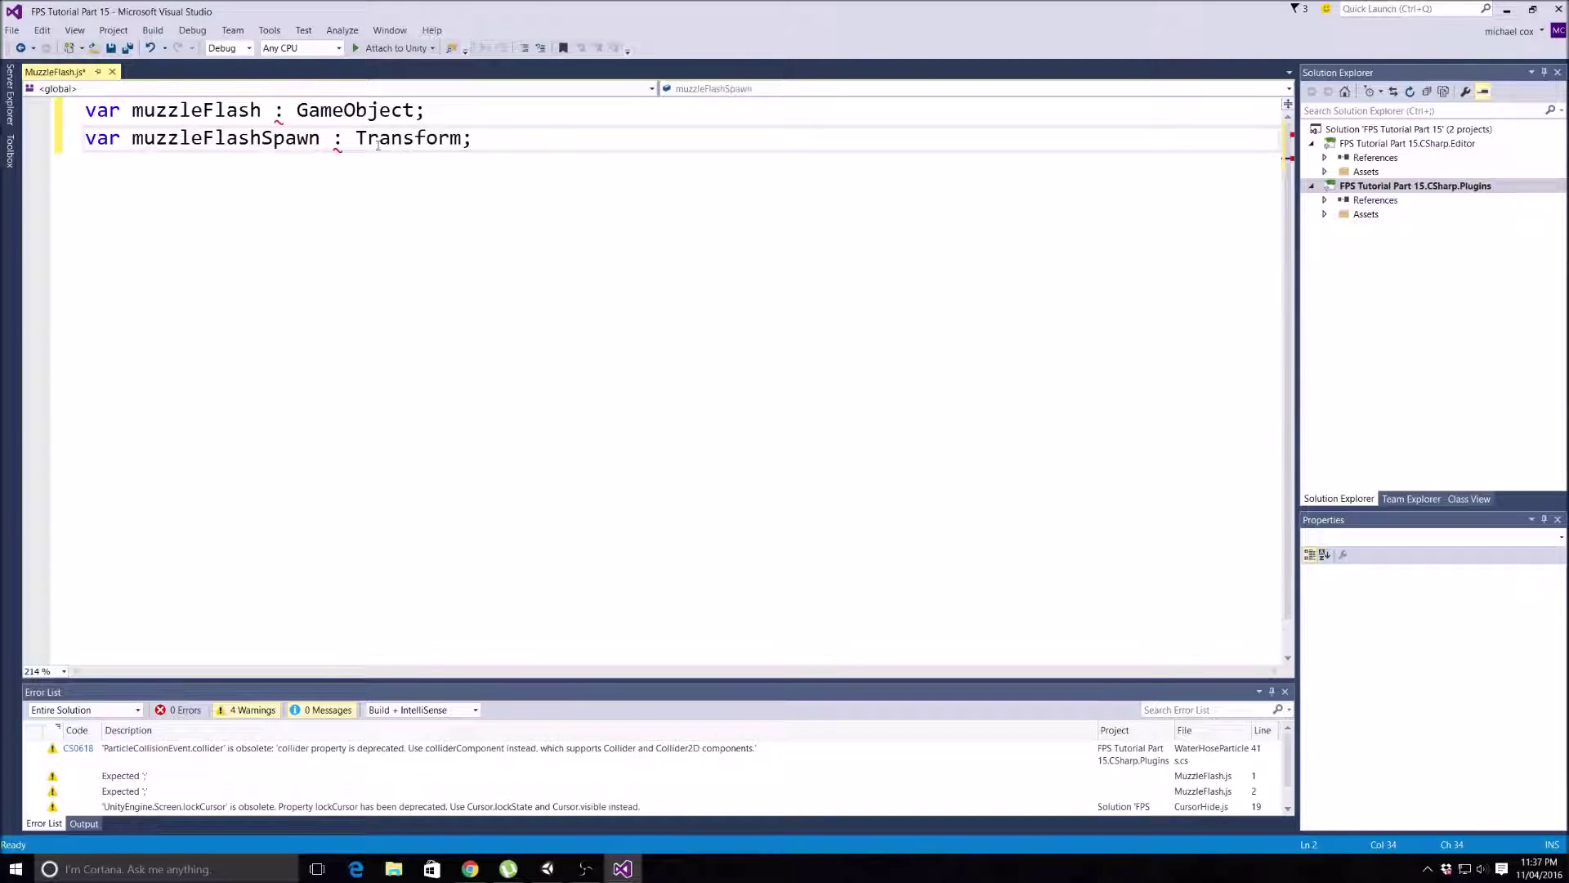
Step: Add an empty function Update() with its braces, one blank line below the variable declarations
{"action": "key", "text": "Return"}
{"action": "key", "text": "Return"}
{"action": "type", "text": "function"}
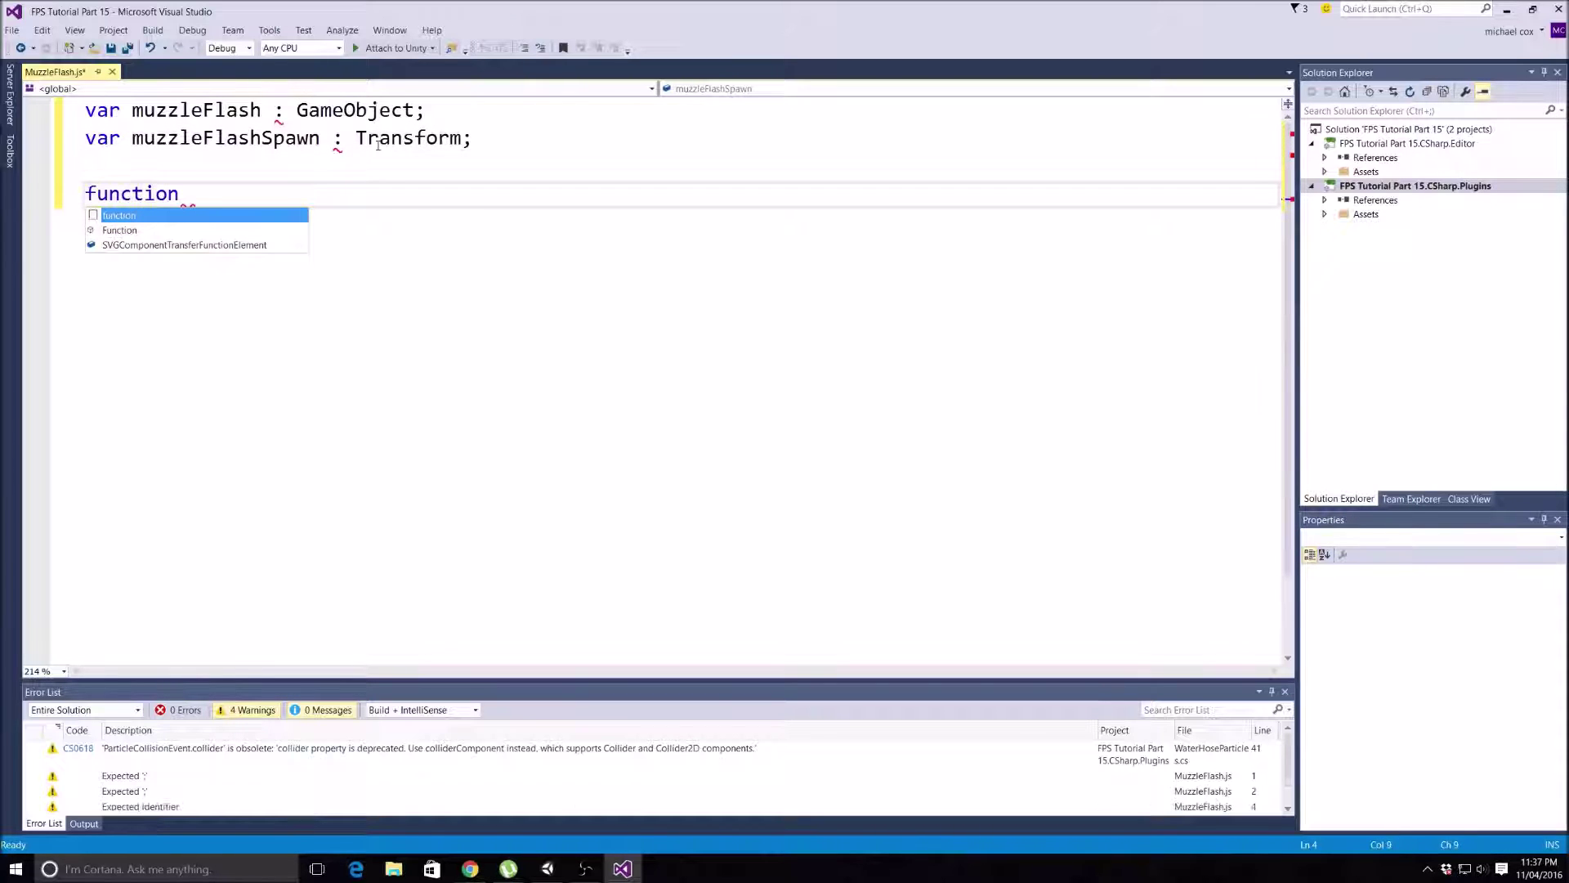
{"action": "type", "text": " Upda"}
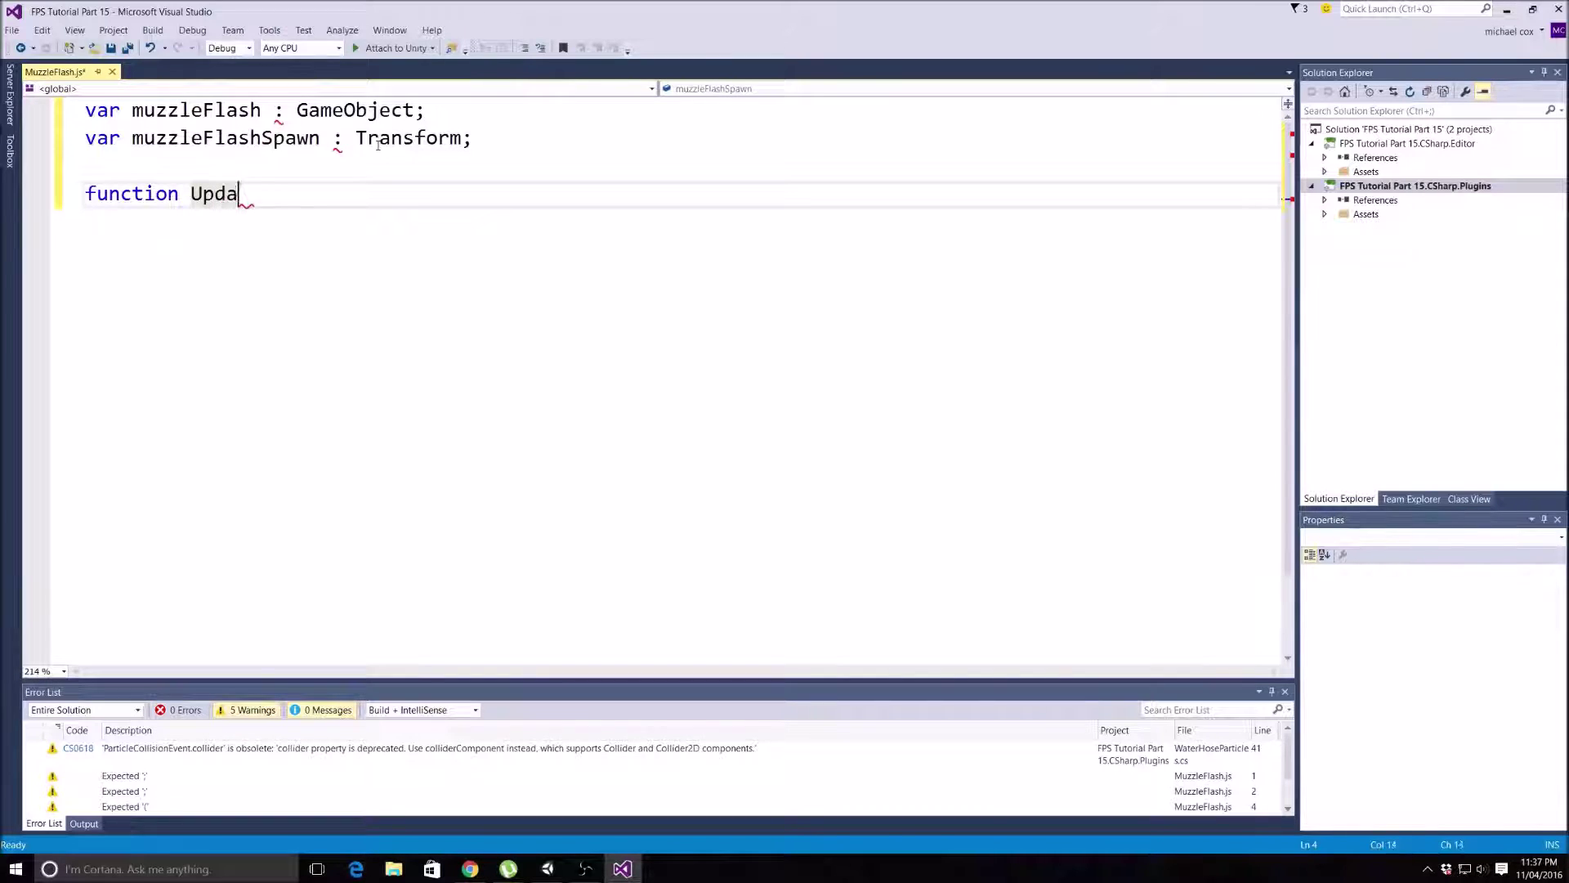
{"action": "type", "text": "te("}
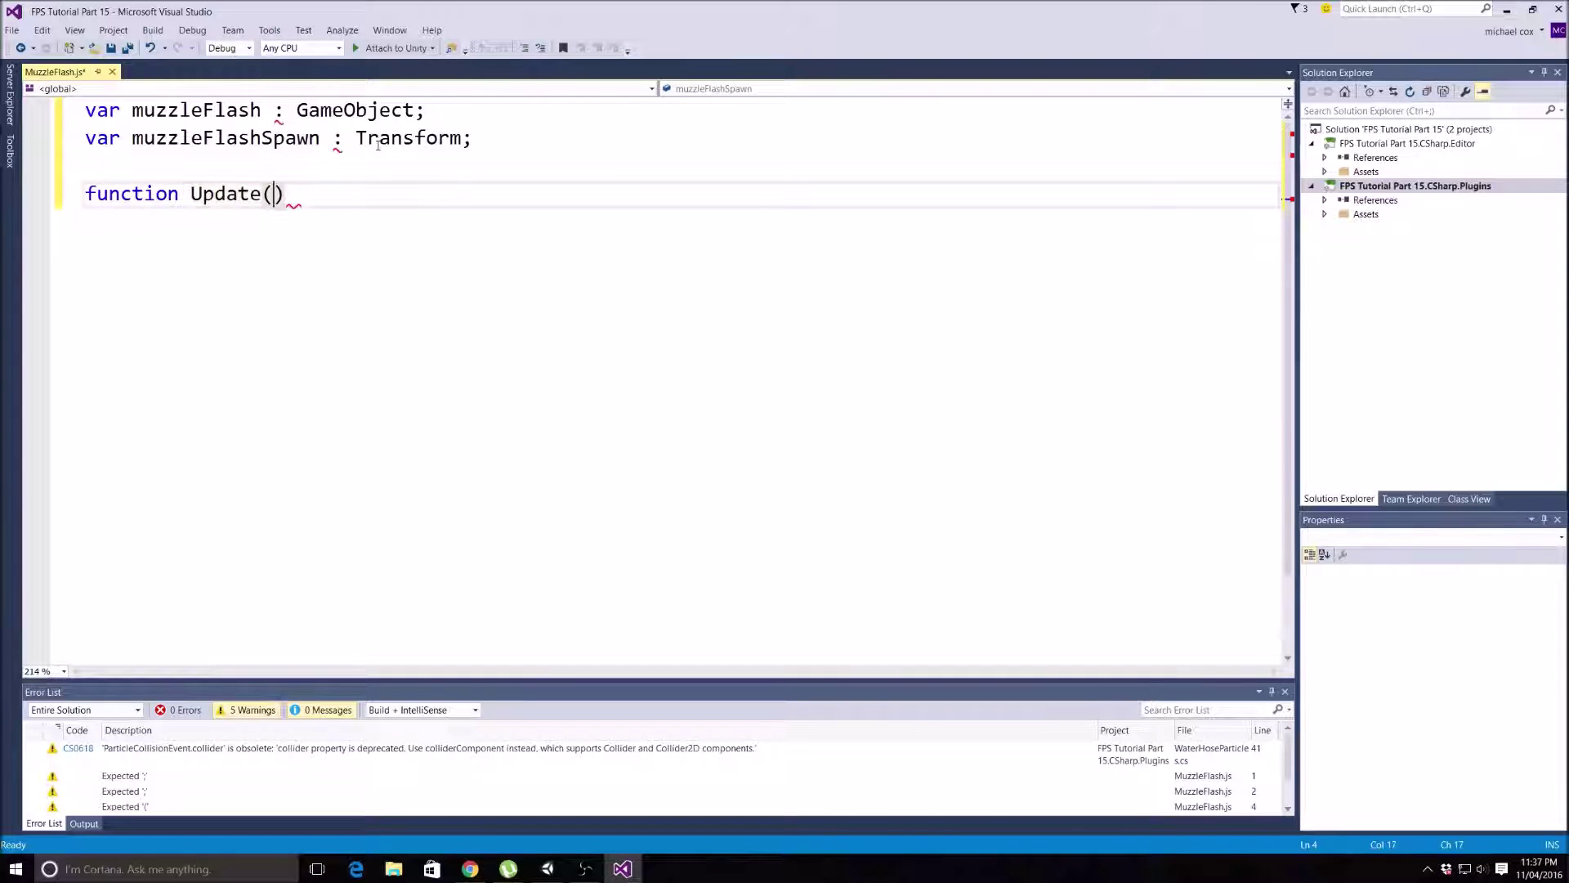
{"action": "type", "text": ")"}
{"action": "key", "text": "Return"}
{"action": "type", "text": "{"}
{"action": "key", "text": "Return"}
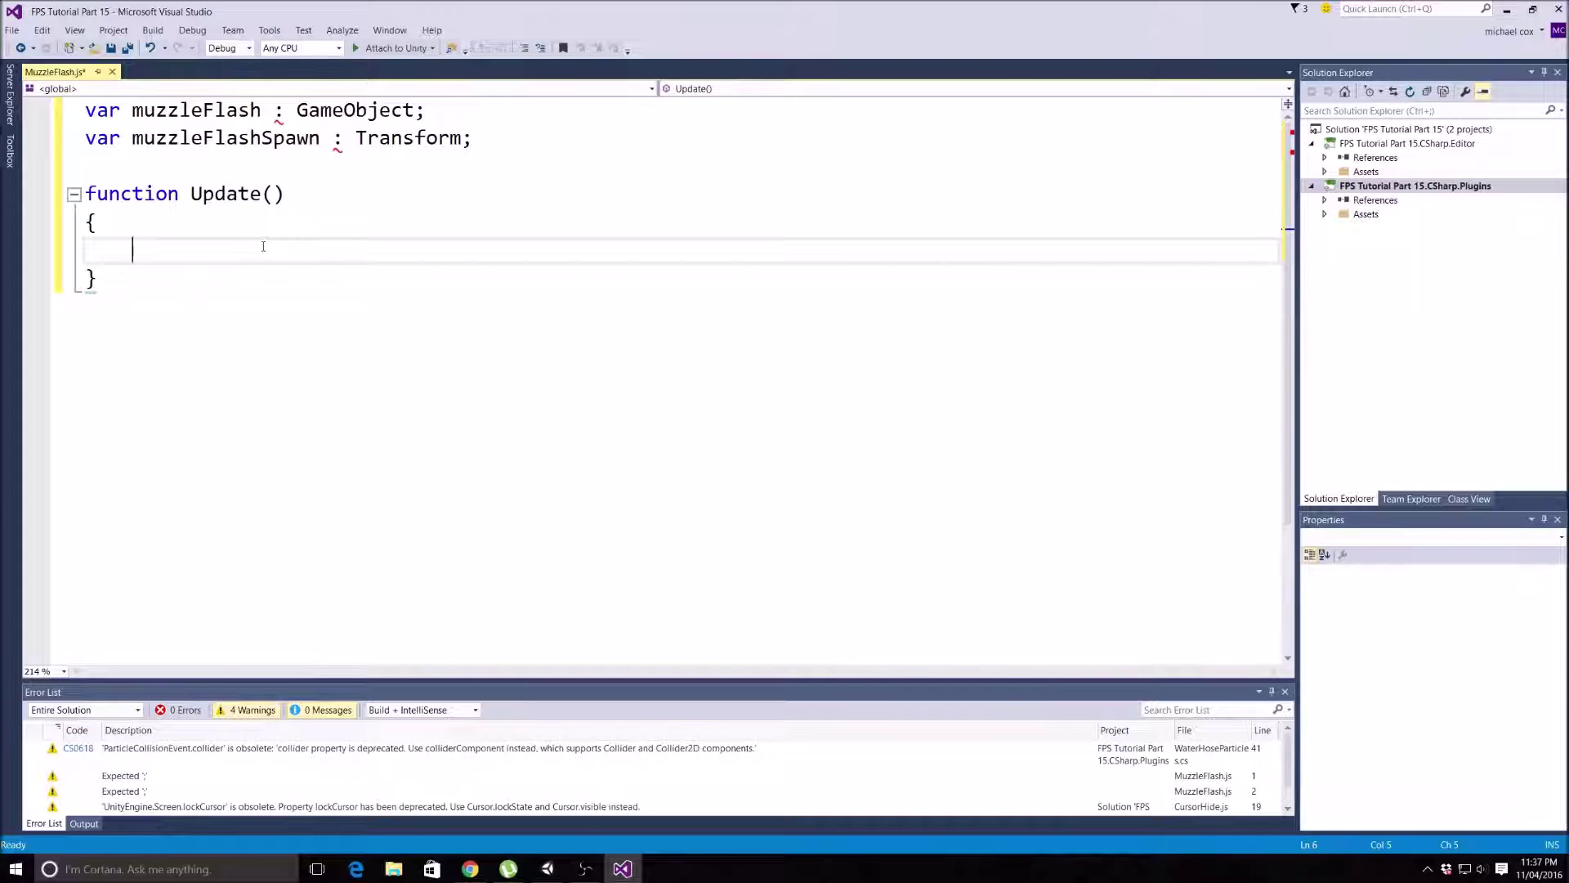
Step: Inside Update, add the condition if (Input.GetButton("Fire1")) with an empty braced block beneath it
{"action": "type", "text": "if"}
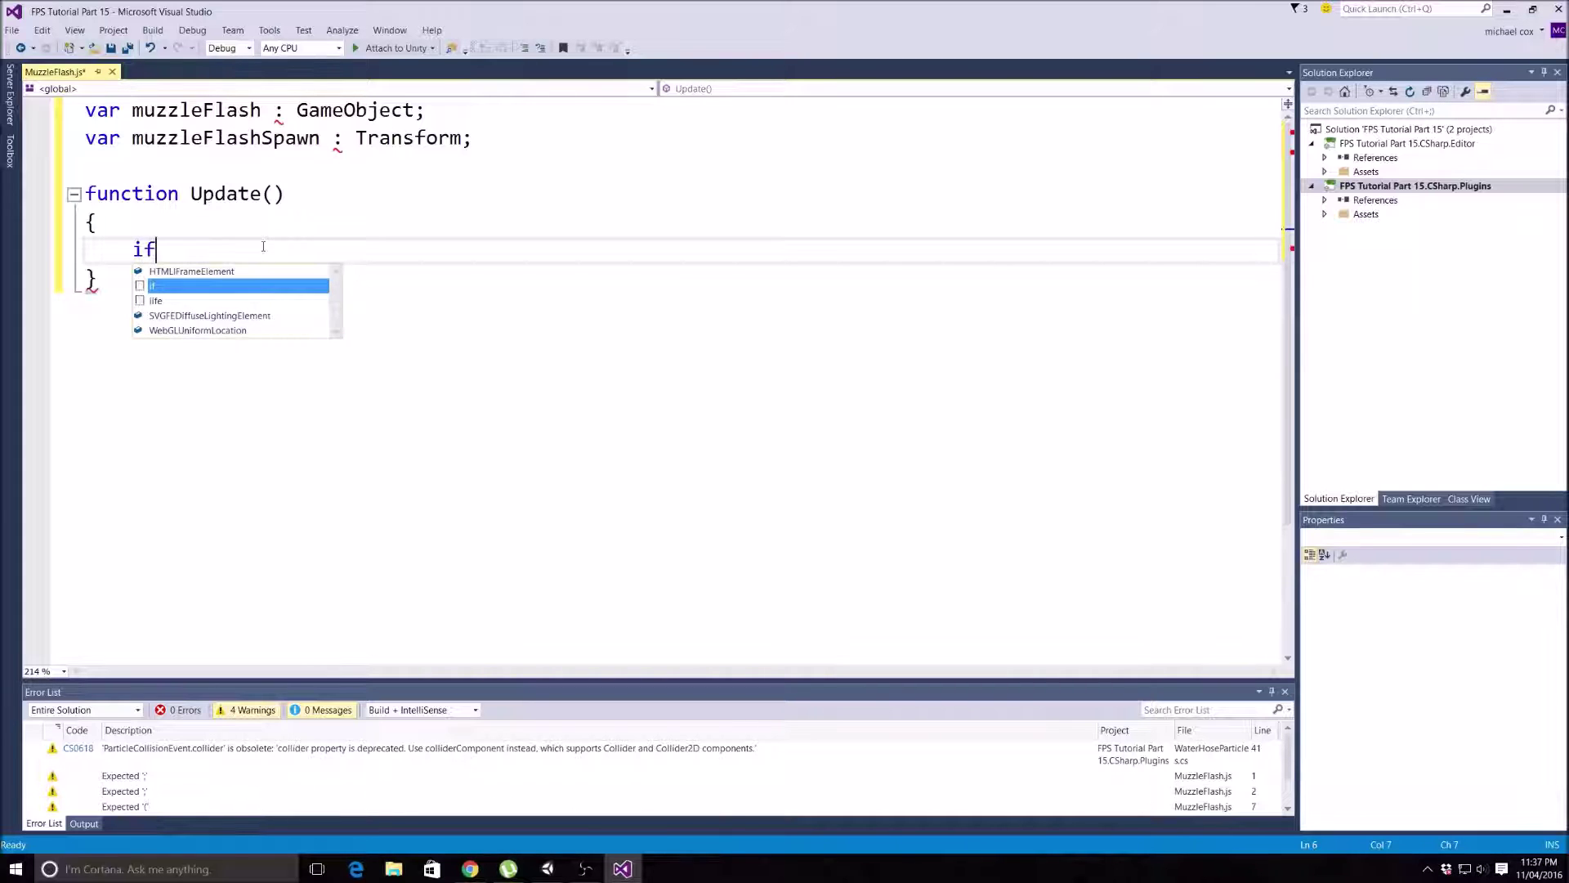
{"action": "type", "text": " (Inpu"}
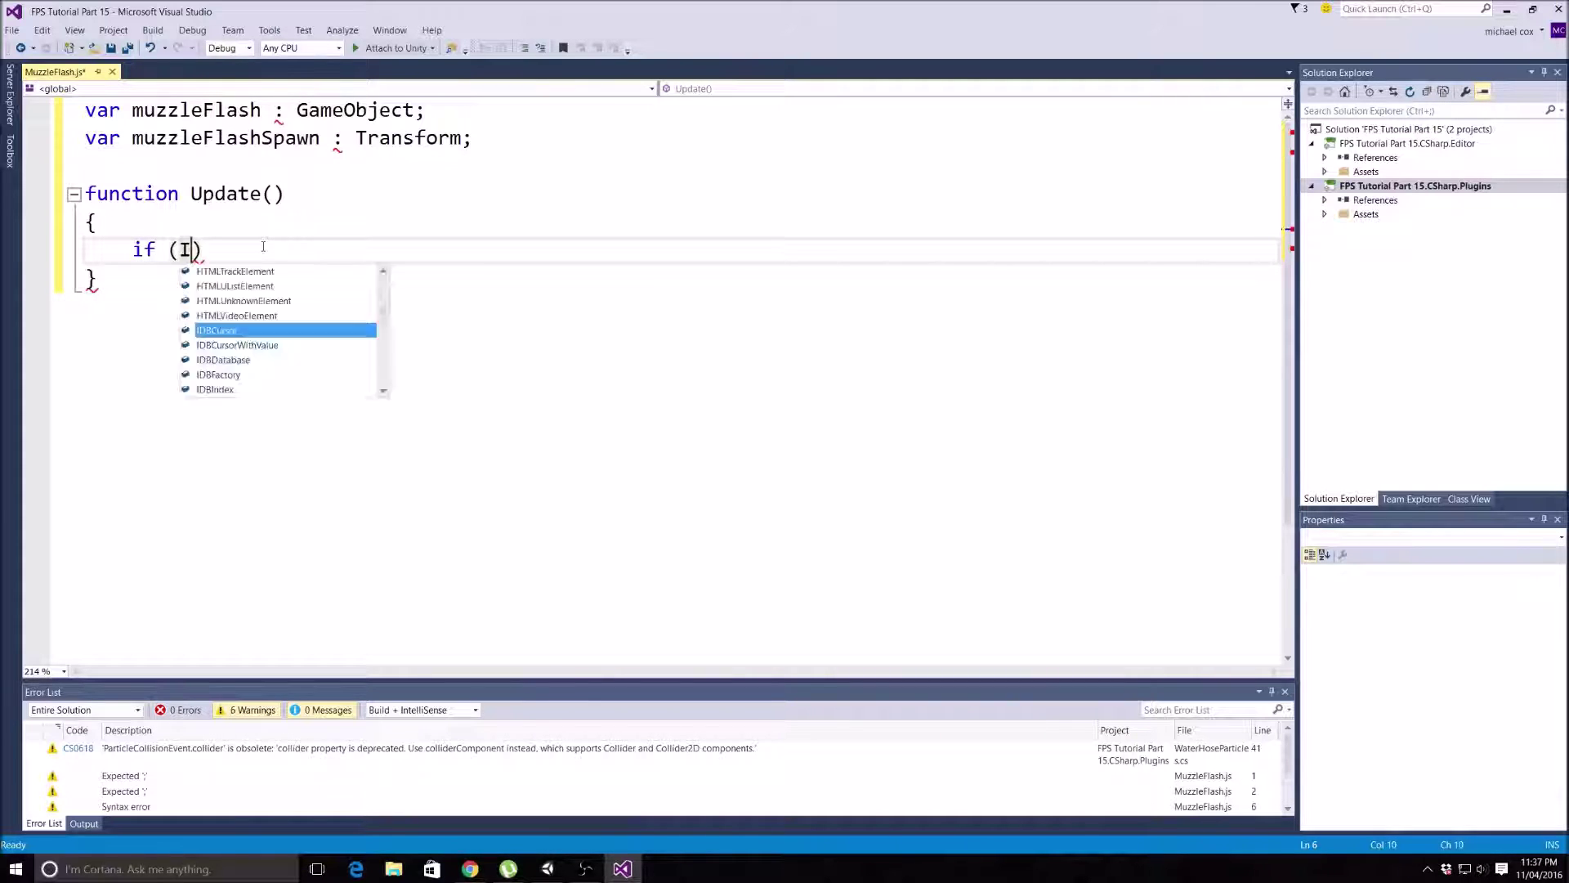
{"action": "type", "text": "t"}
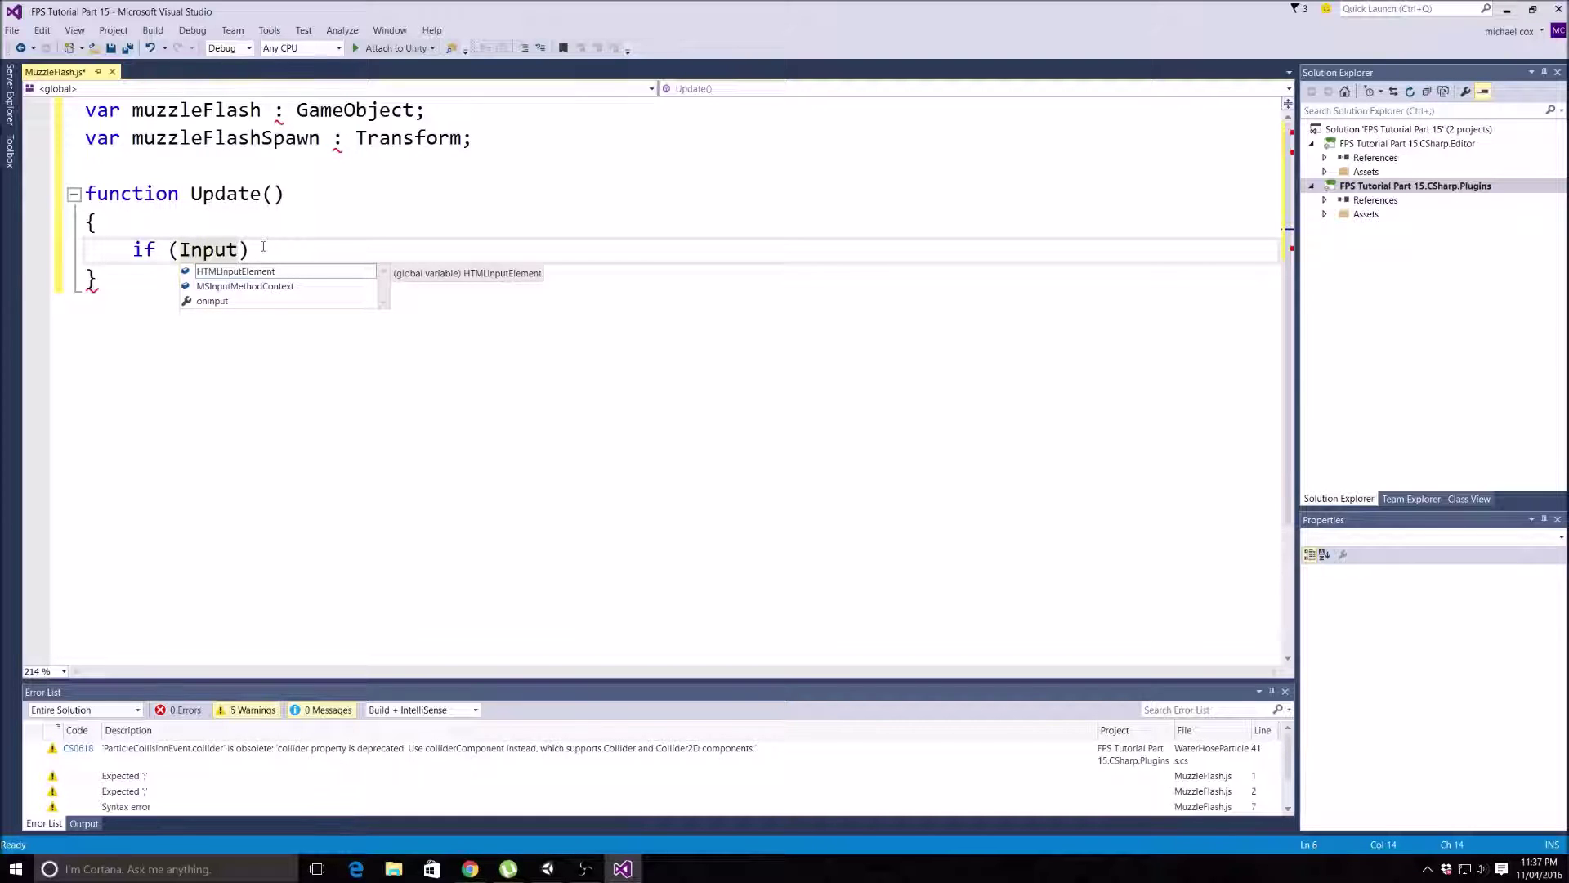
{"action": "type", "text": ".Get"}
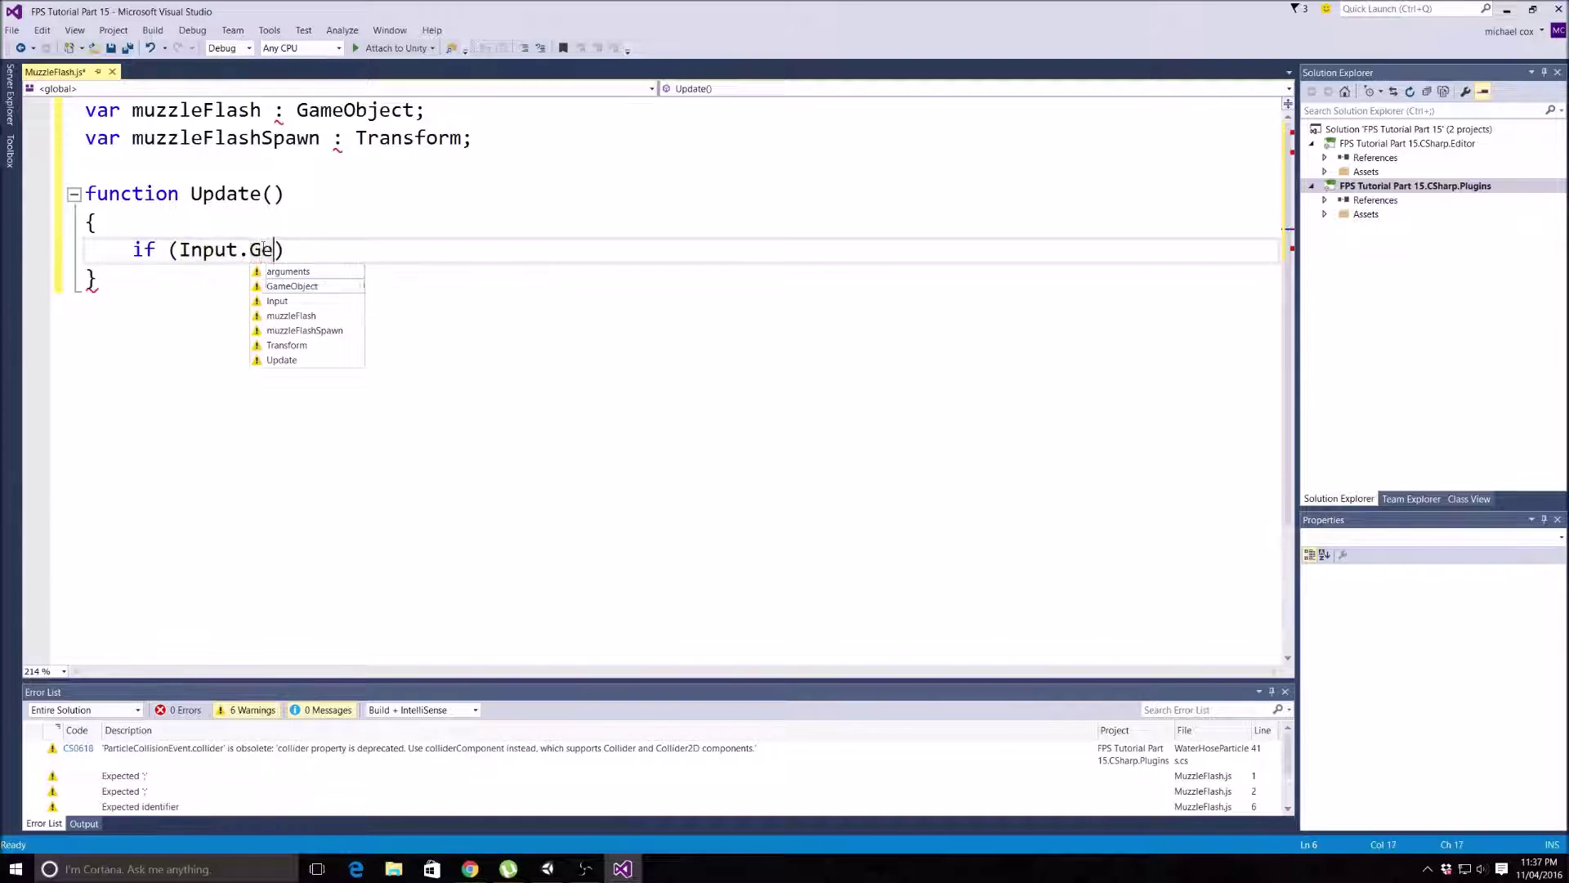
{"action": "type", "text": "Butt"}
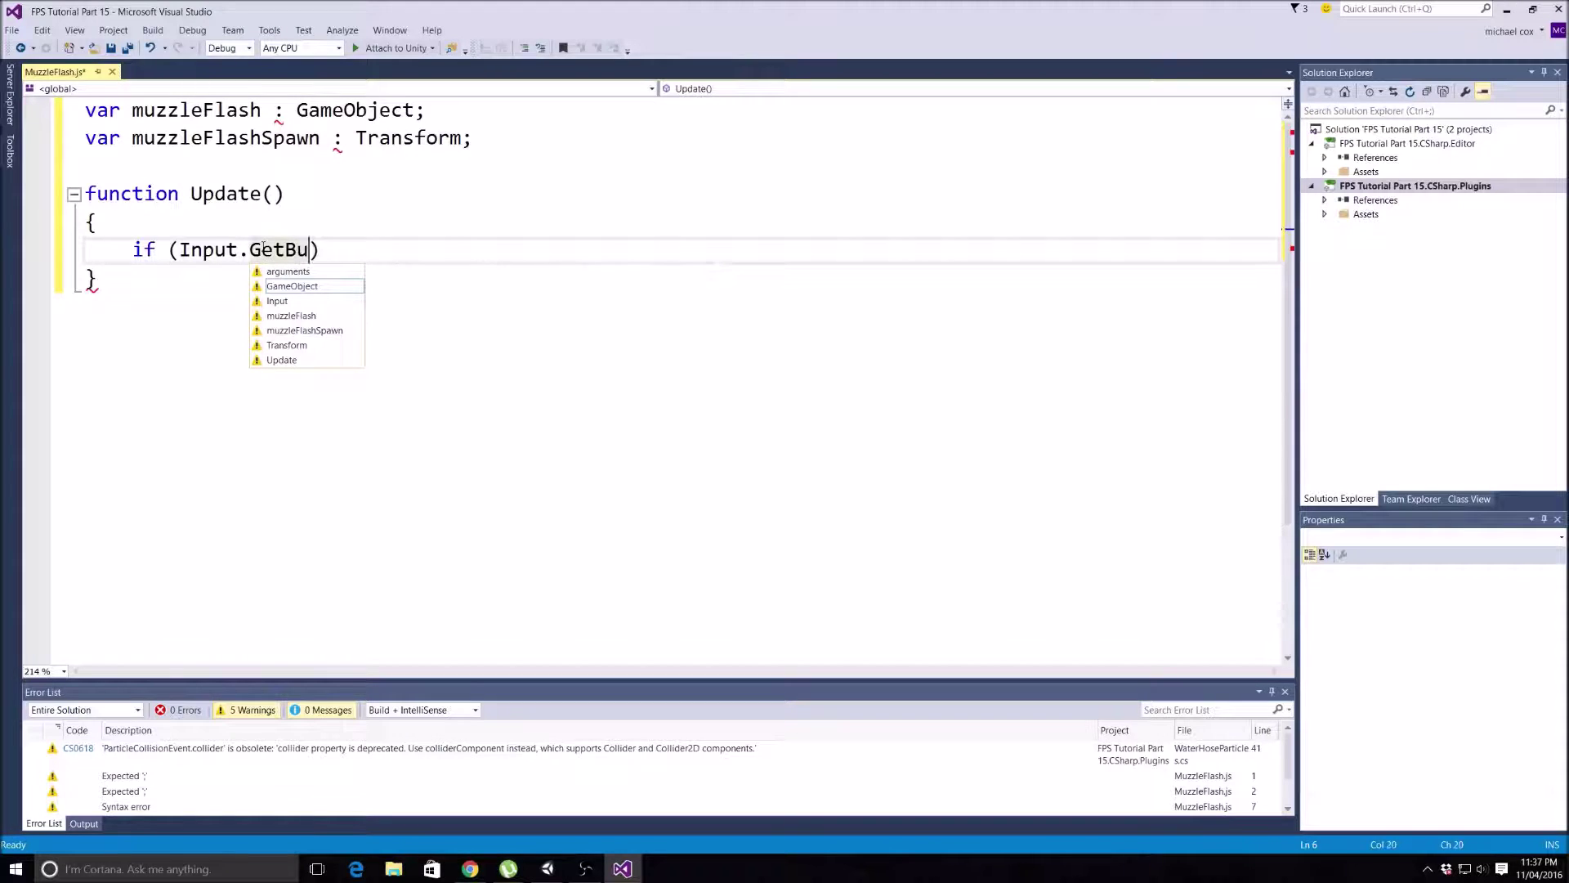
{"action": "type", "text": "on"}
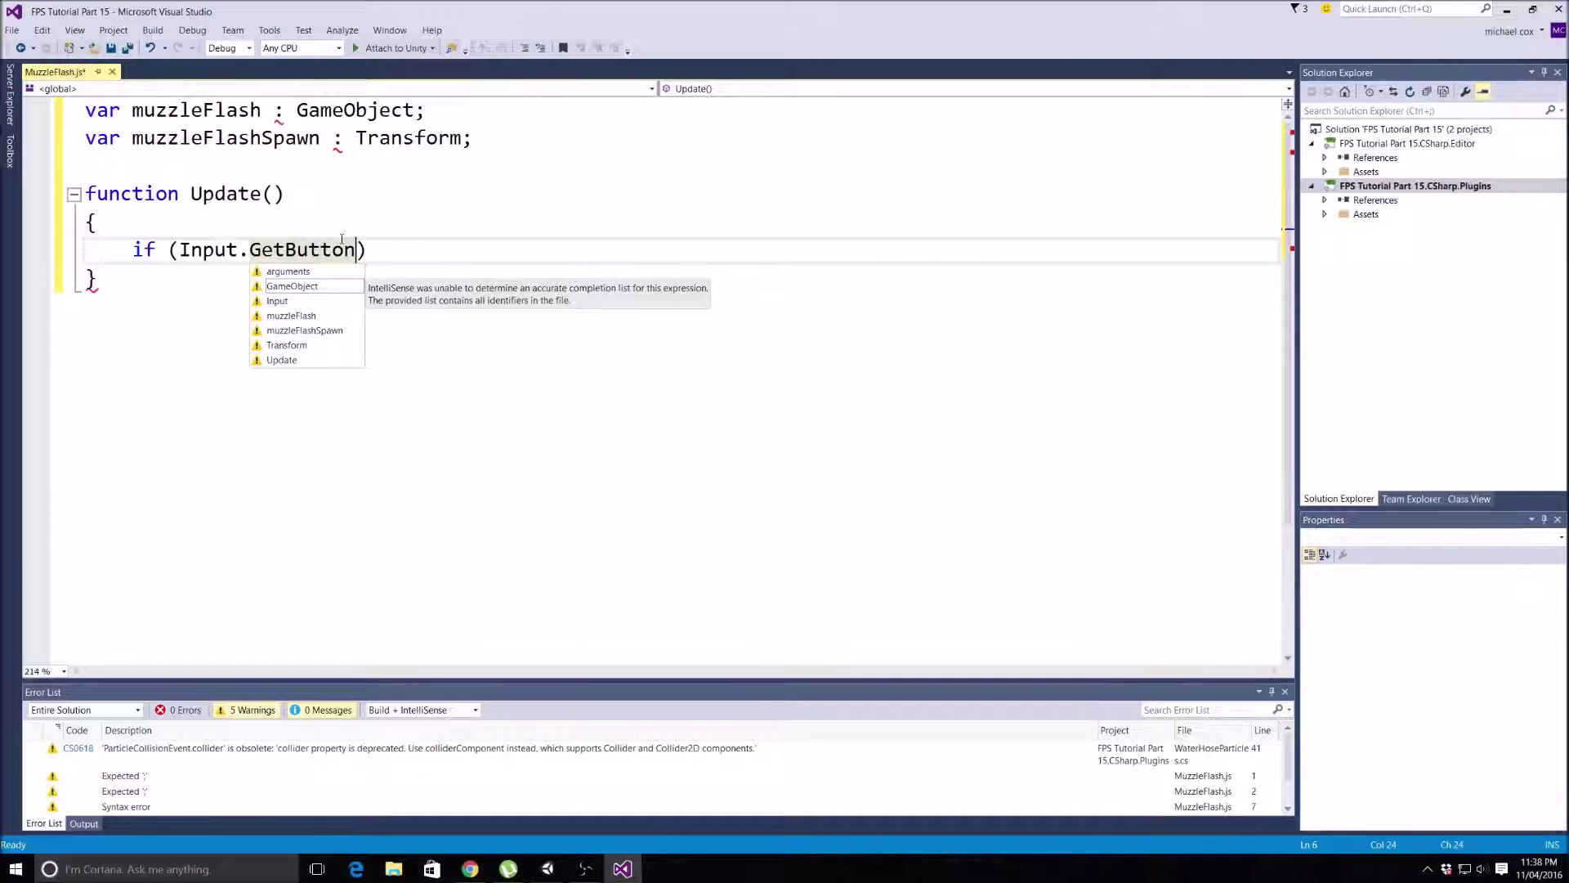
{"action": "type", "text": "("}
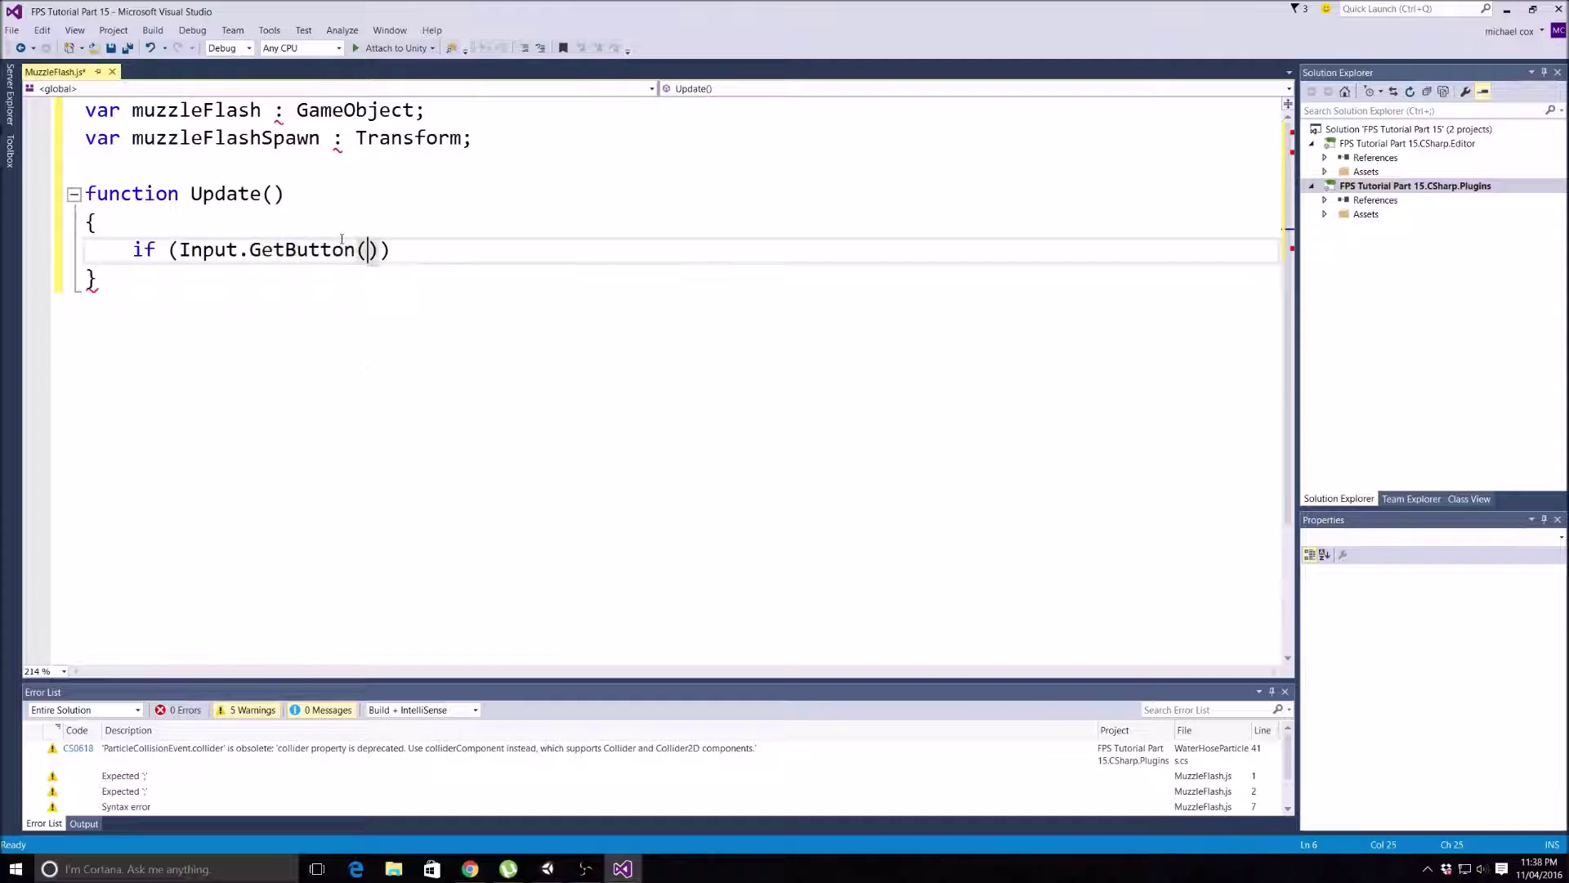
{"action": "type", "text": "\""}
{"action": "type", "text": "Fire"}
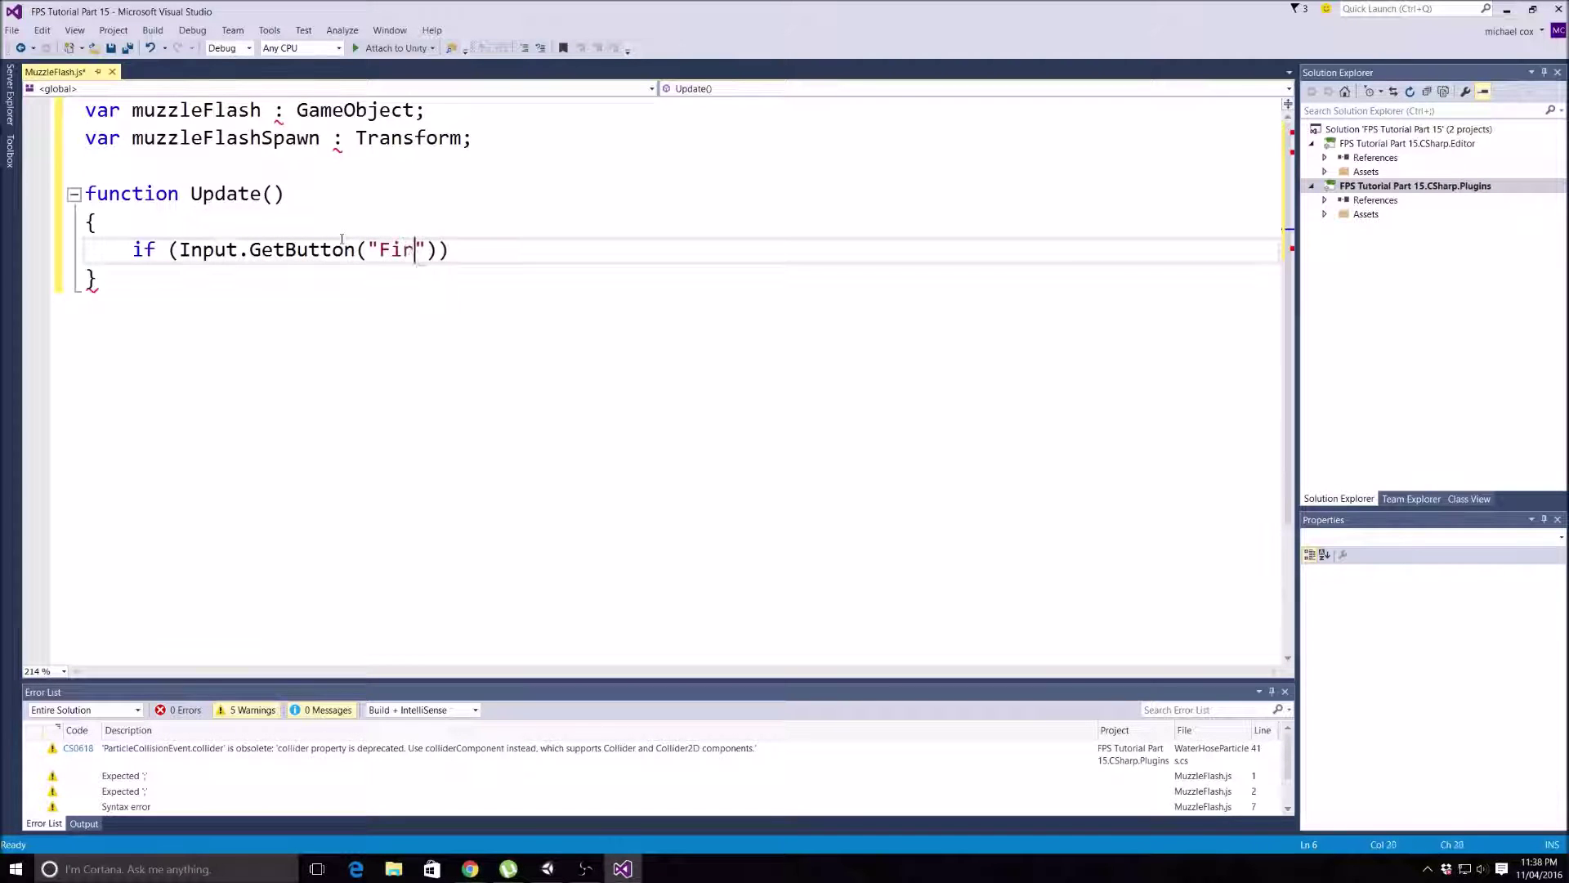
{"action": "type", "text": "1"}
{"action": "left_click", "coordinate": [486, 255]}
{"action": "key", "text": "Return"}
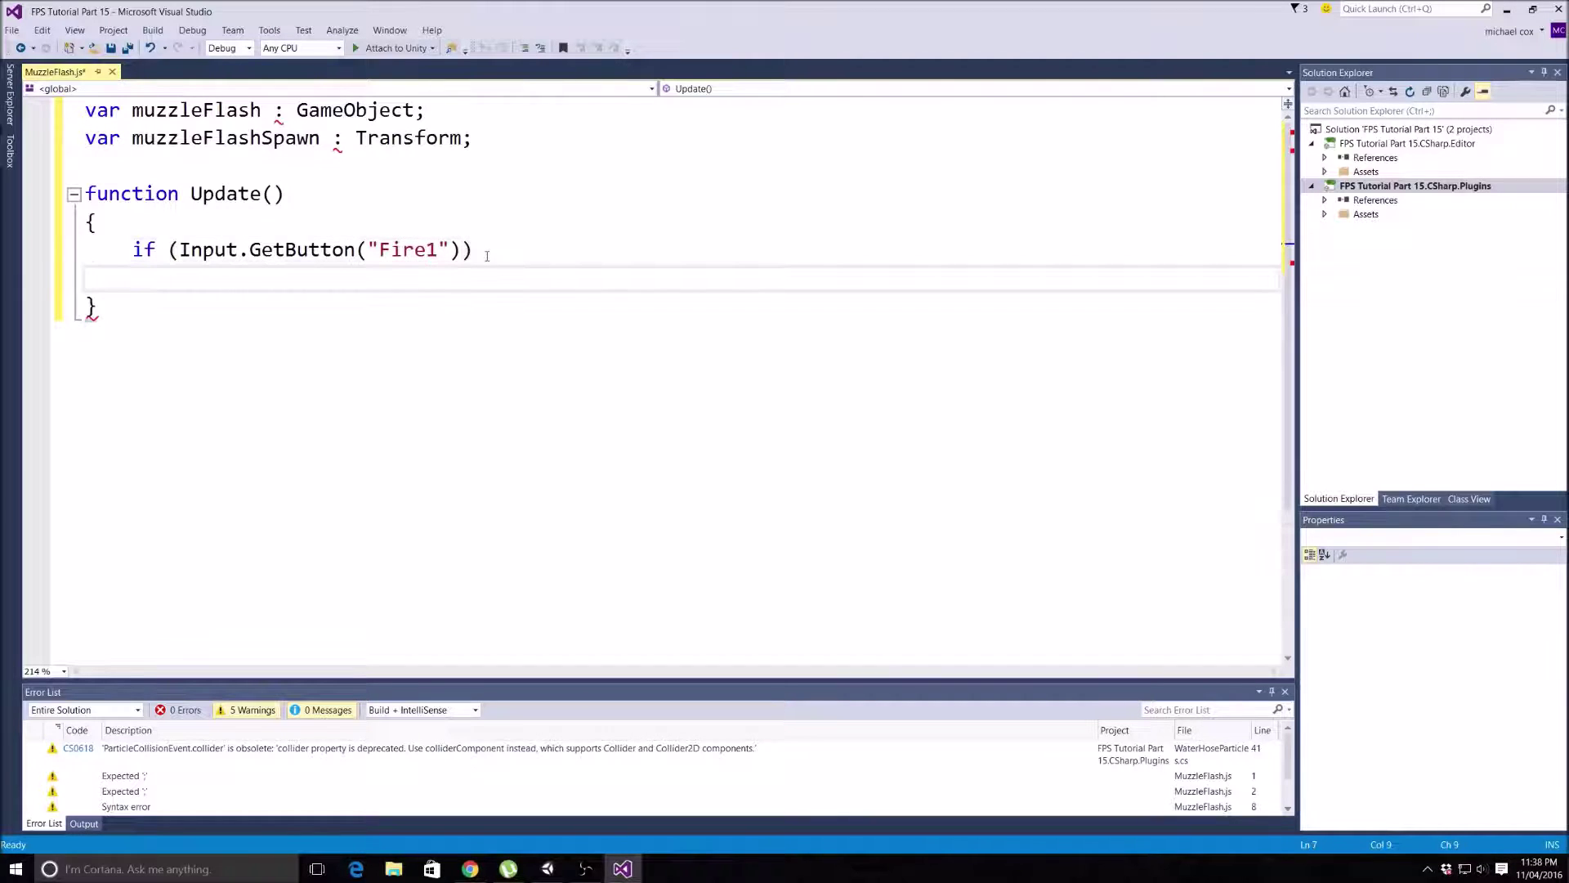
{"action": "type", "text": "{"}
{"action": "key", "text": "Return"}
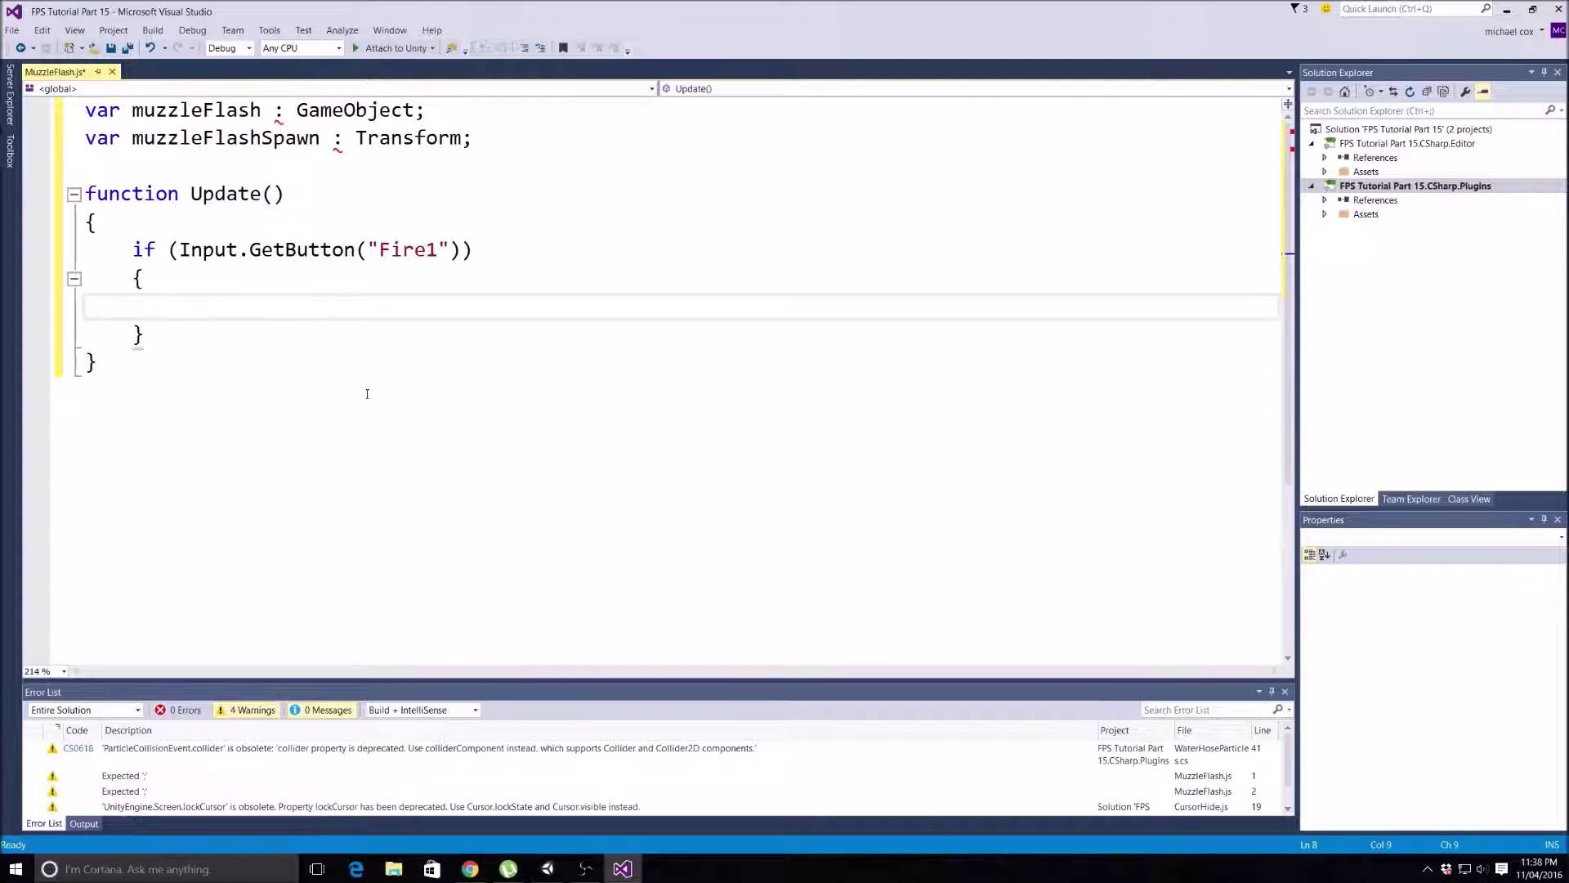
Step: Switch to Unity and save the MuzzleFlash object from the hierarchy as a prefab in the Prefabs folder
{"action": "mouse_move", "coordinate": [546, 869]}
{"action": "left_click", "coordinate": [546, 869]}
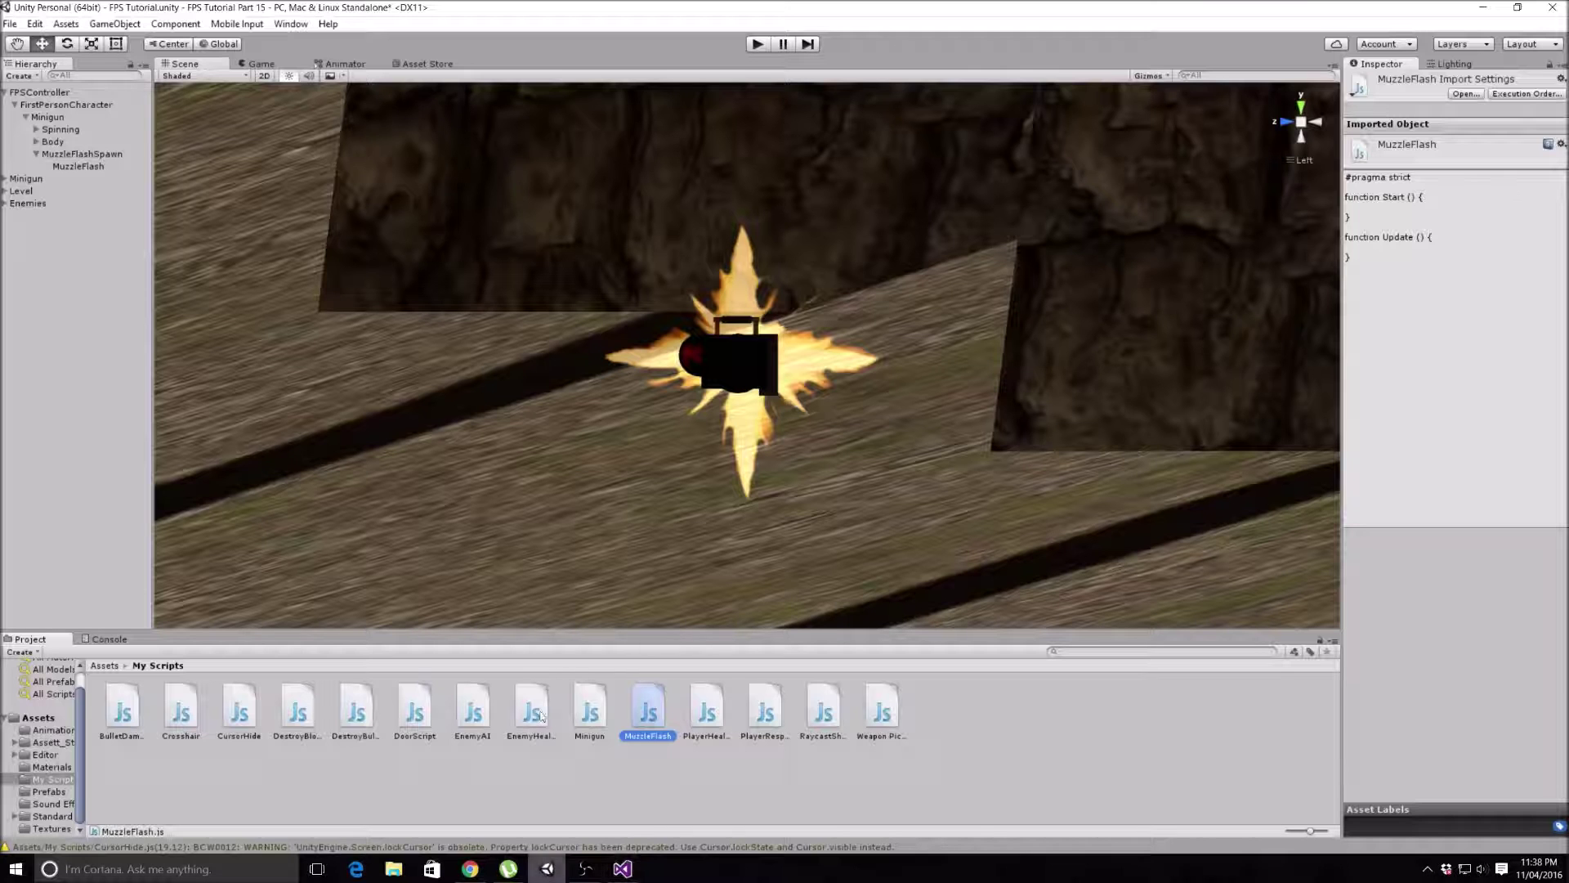
{"action": "left_click", "coordinate": [105, 665]}
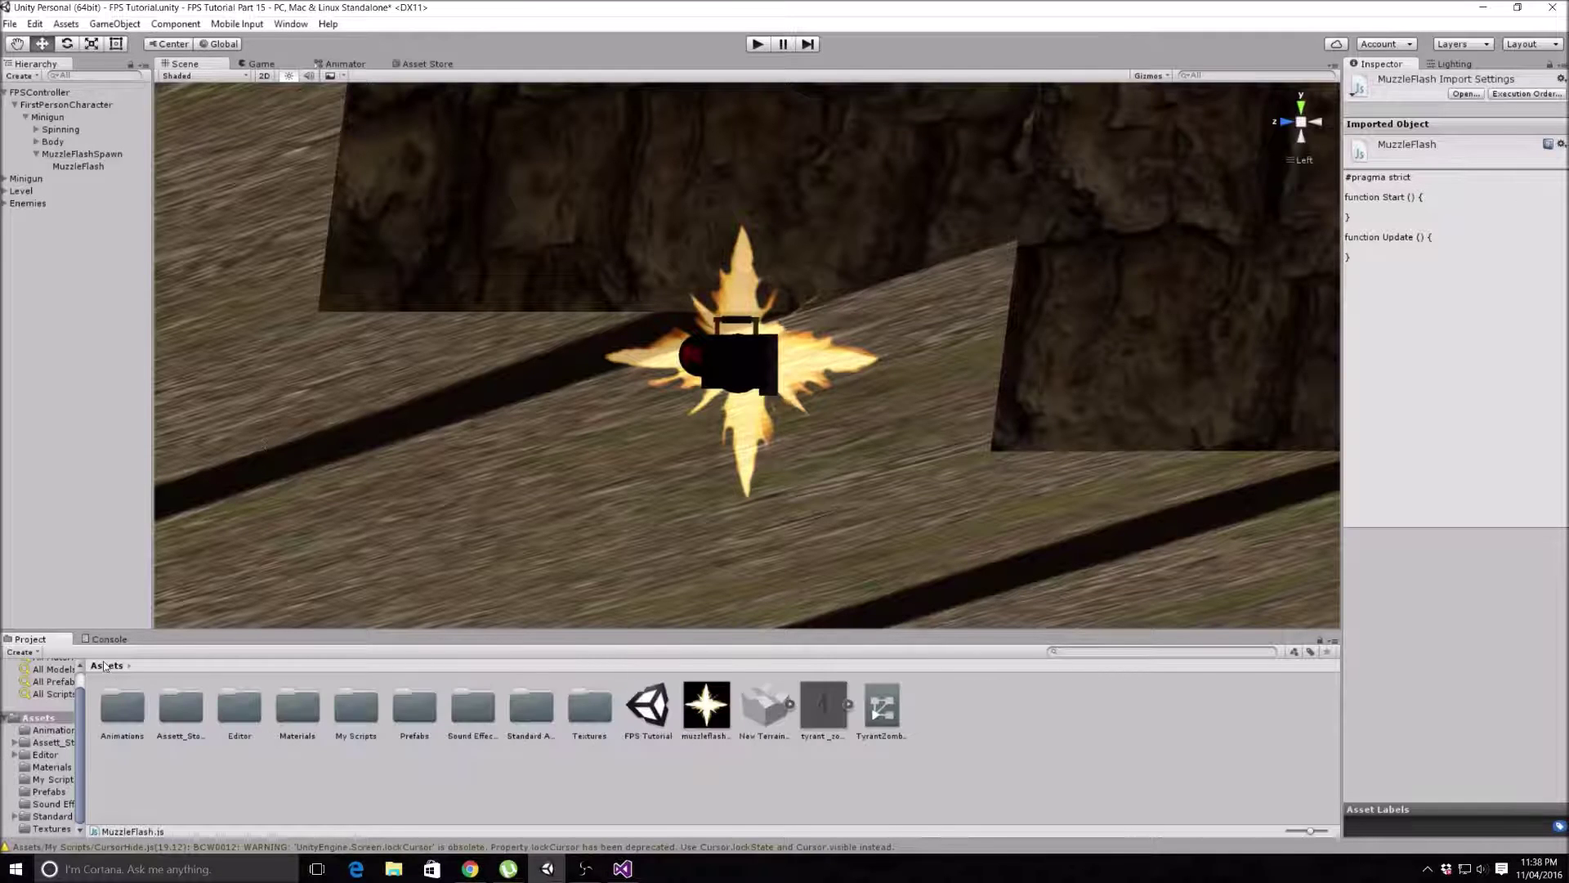
{"action": "left_click", "coordinate": [86, 166]}
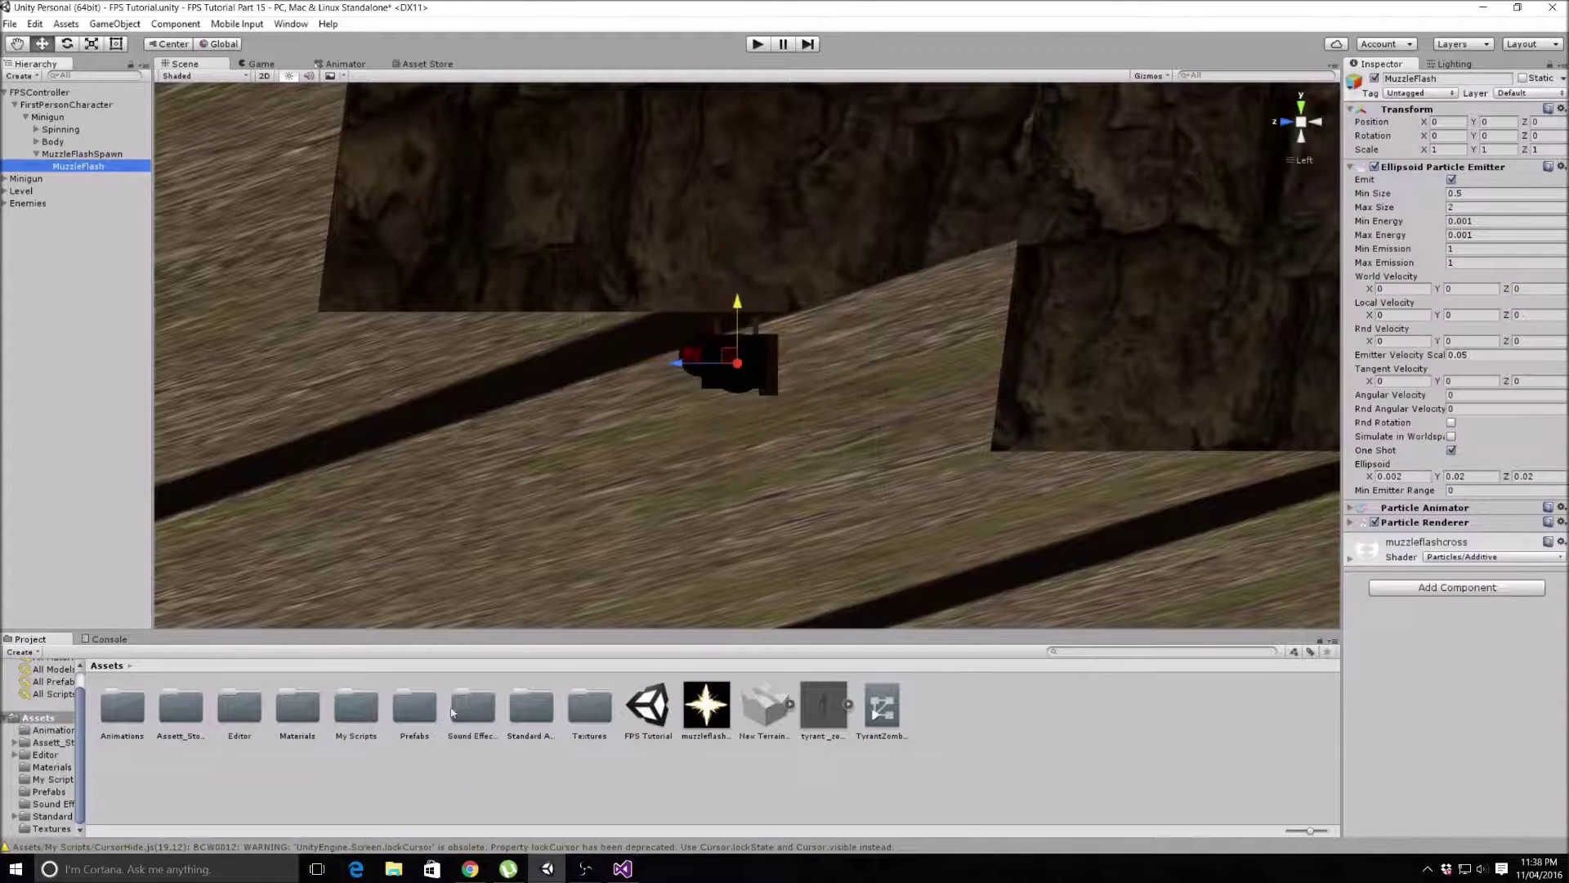
{"action": "double_click", "coordinate": [412, 704]}
{"action": "left_click_drag", "start_coordinate": [85, 166], "coordinate": [498, 716]}
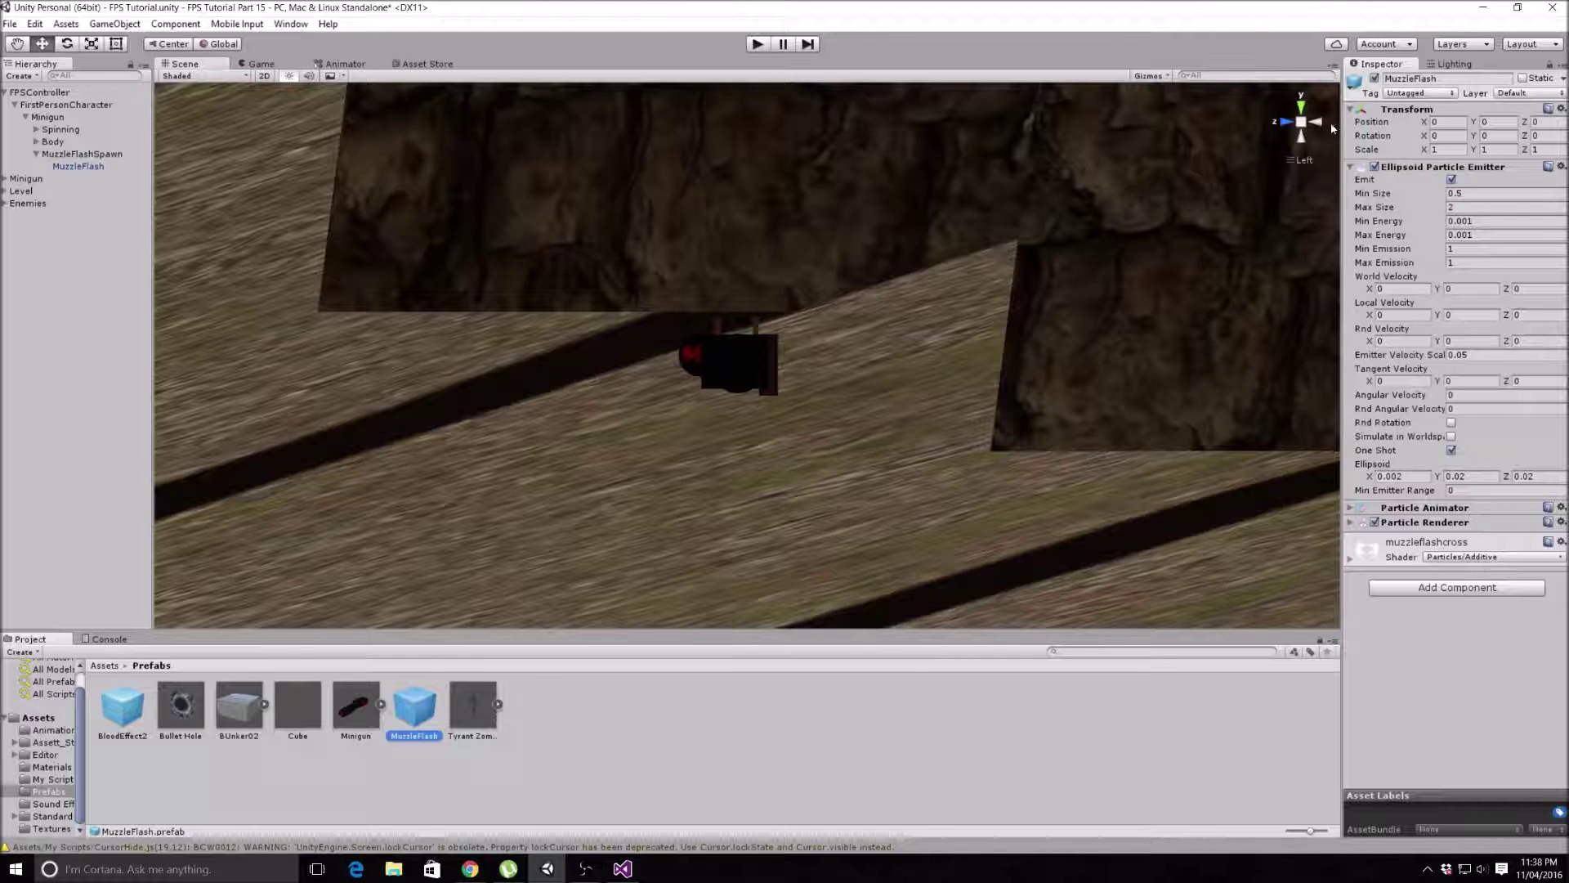
Step: Create a new point light at the location of the MuzzleFlash object, at the root of the hierarchy
{"action": "mouse_move", "coordinate": [882, 319]}
{"action": "right_mouse_down"}
{"action": "mouse_move", "coordinate": [988, 301]}
{"action": "mouse_move", "coordinate": [937, 327]}
{"action": "mouse_move", "coordinate": [1100, 332]}
{"action": "mouse_move", "coordinate": [882, 338]}
{"action": "right_mouse_up"}
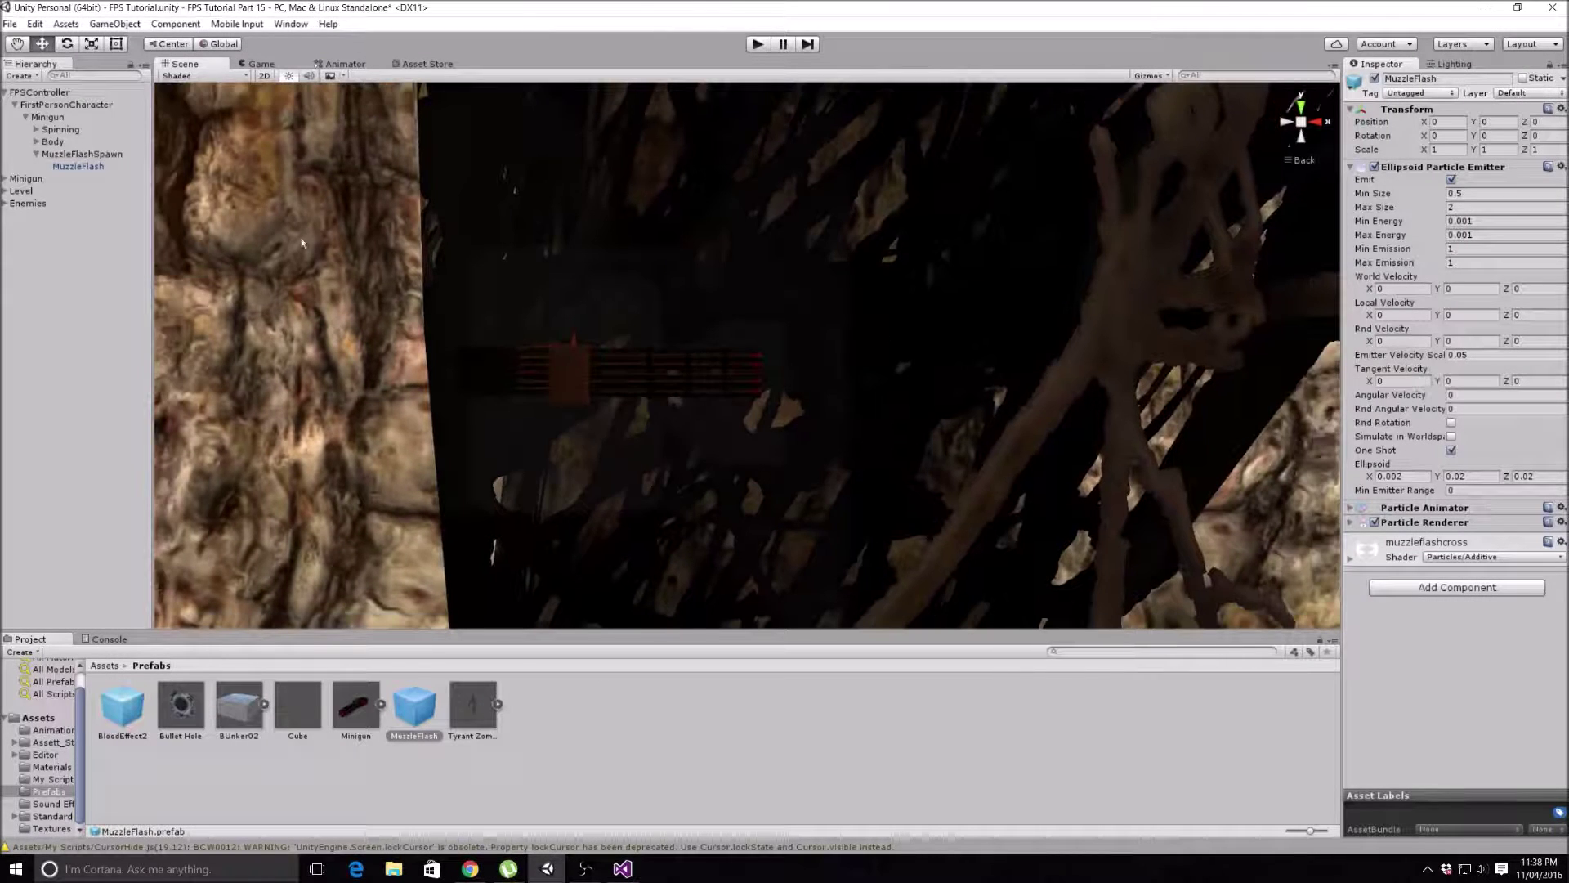
{"action": "double_click", "coordinate": [77, 167]}
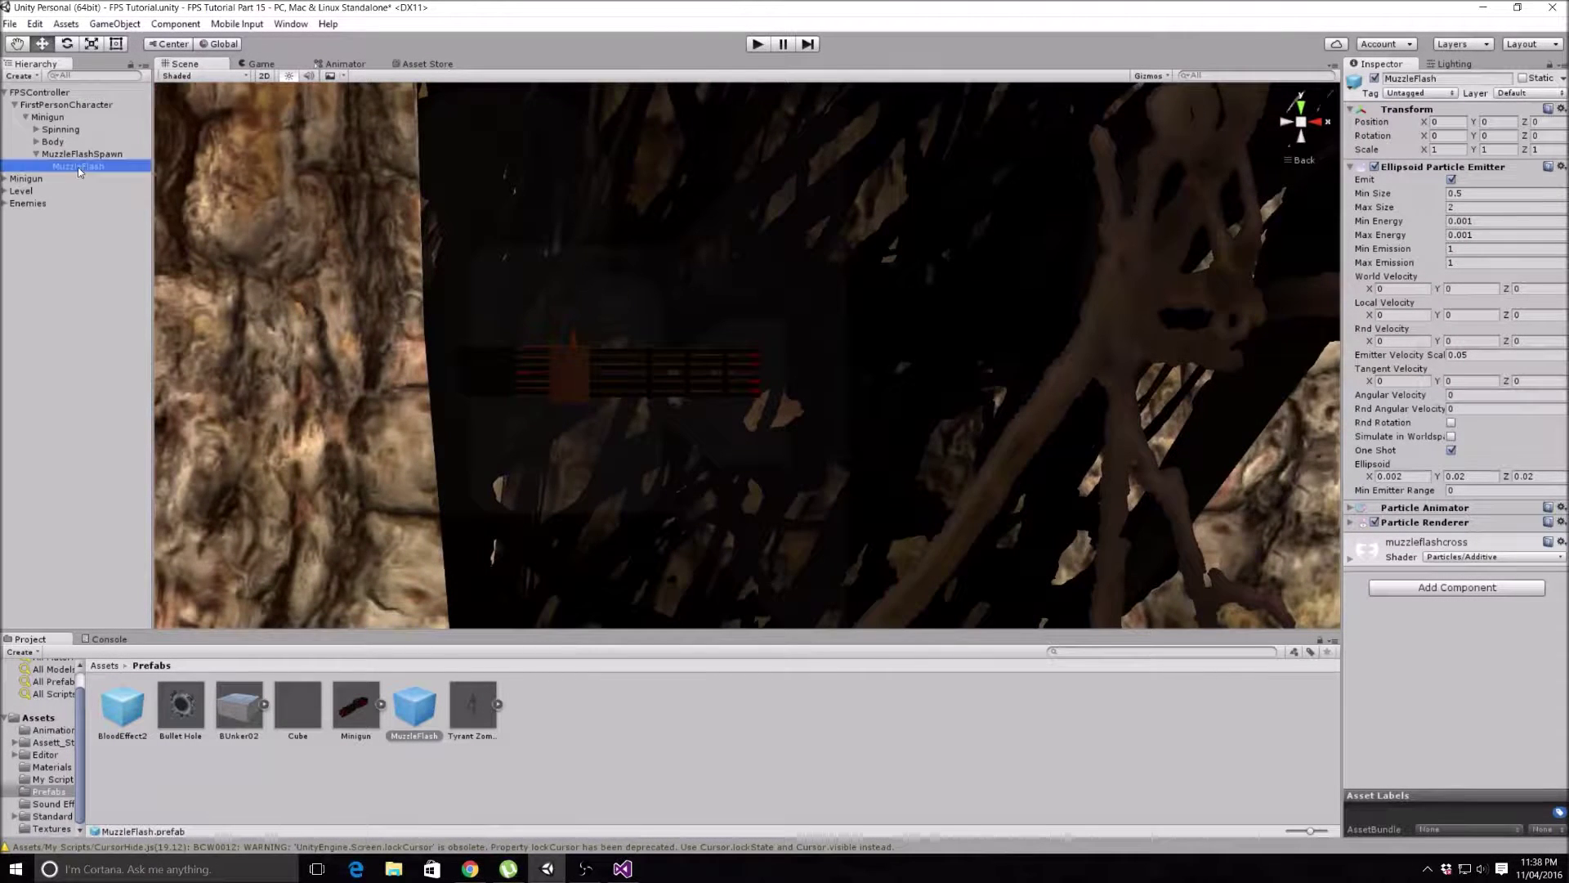
{"action": "left_click", "coordinate": [53, 283]}
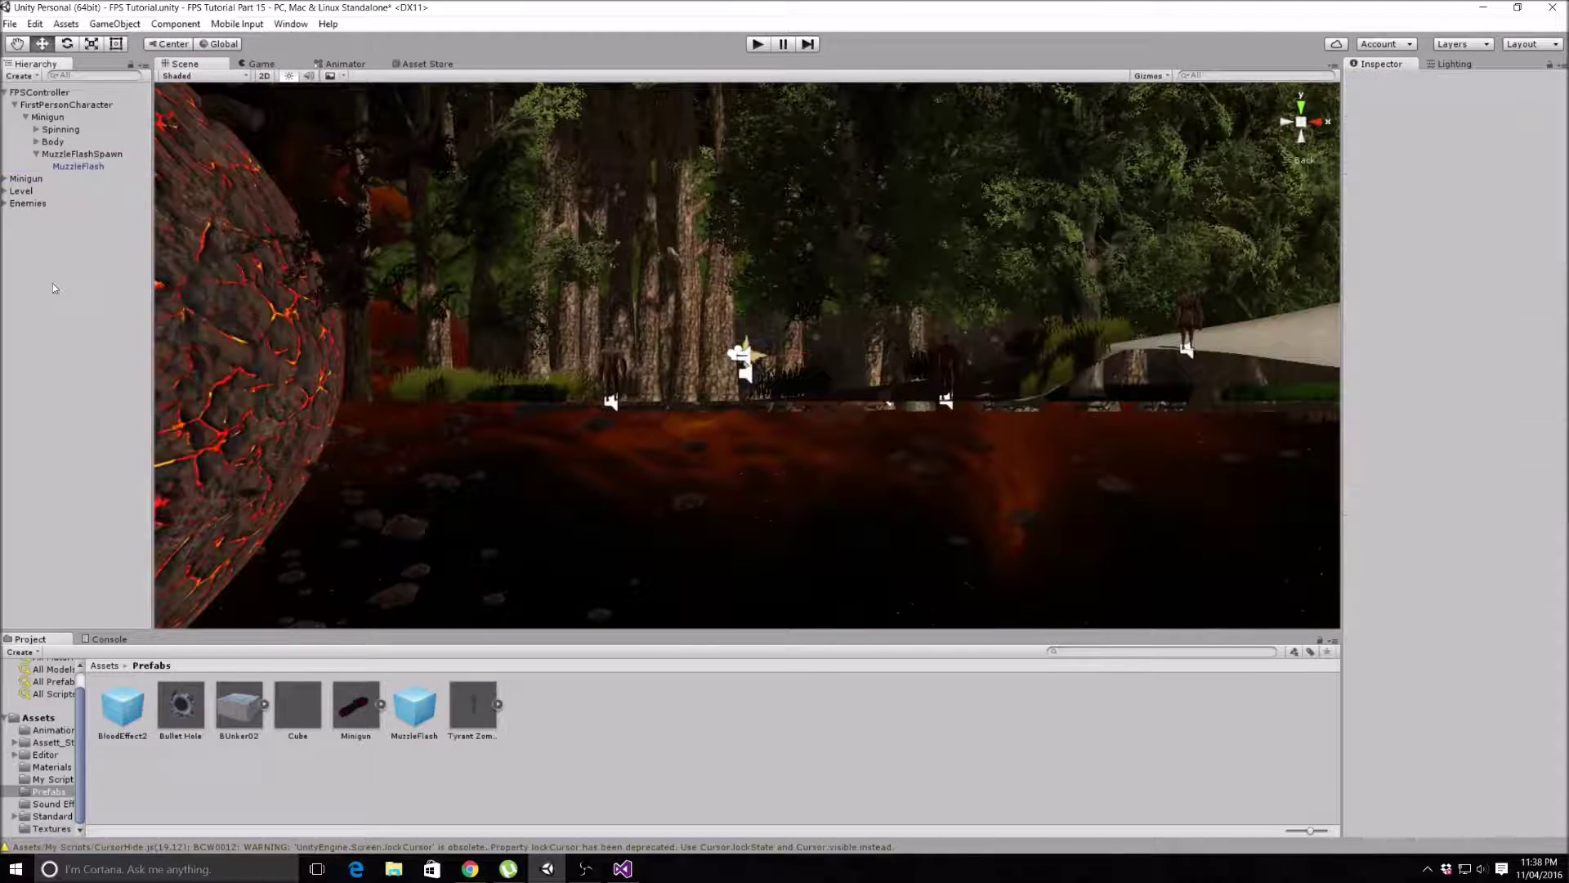
{"action": "right_click", "coordinate": [52, 283]}
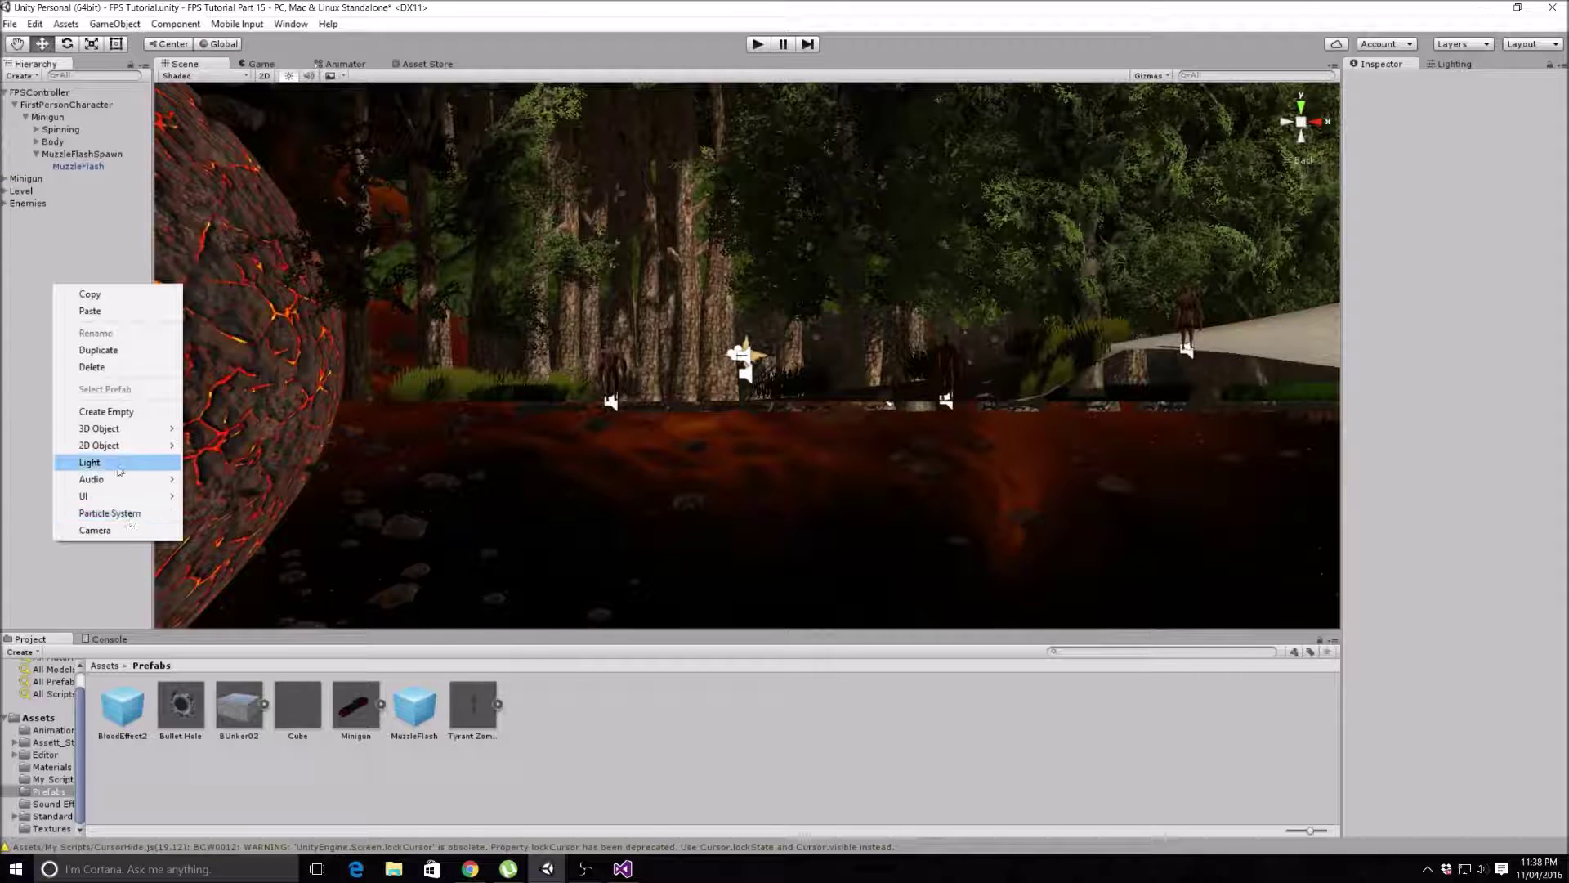
{"action": "mouse_move", "coordinate": [117, 452]}
{"action": "left_click", "coordinate": [226, 478]}
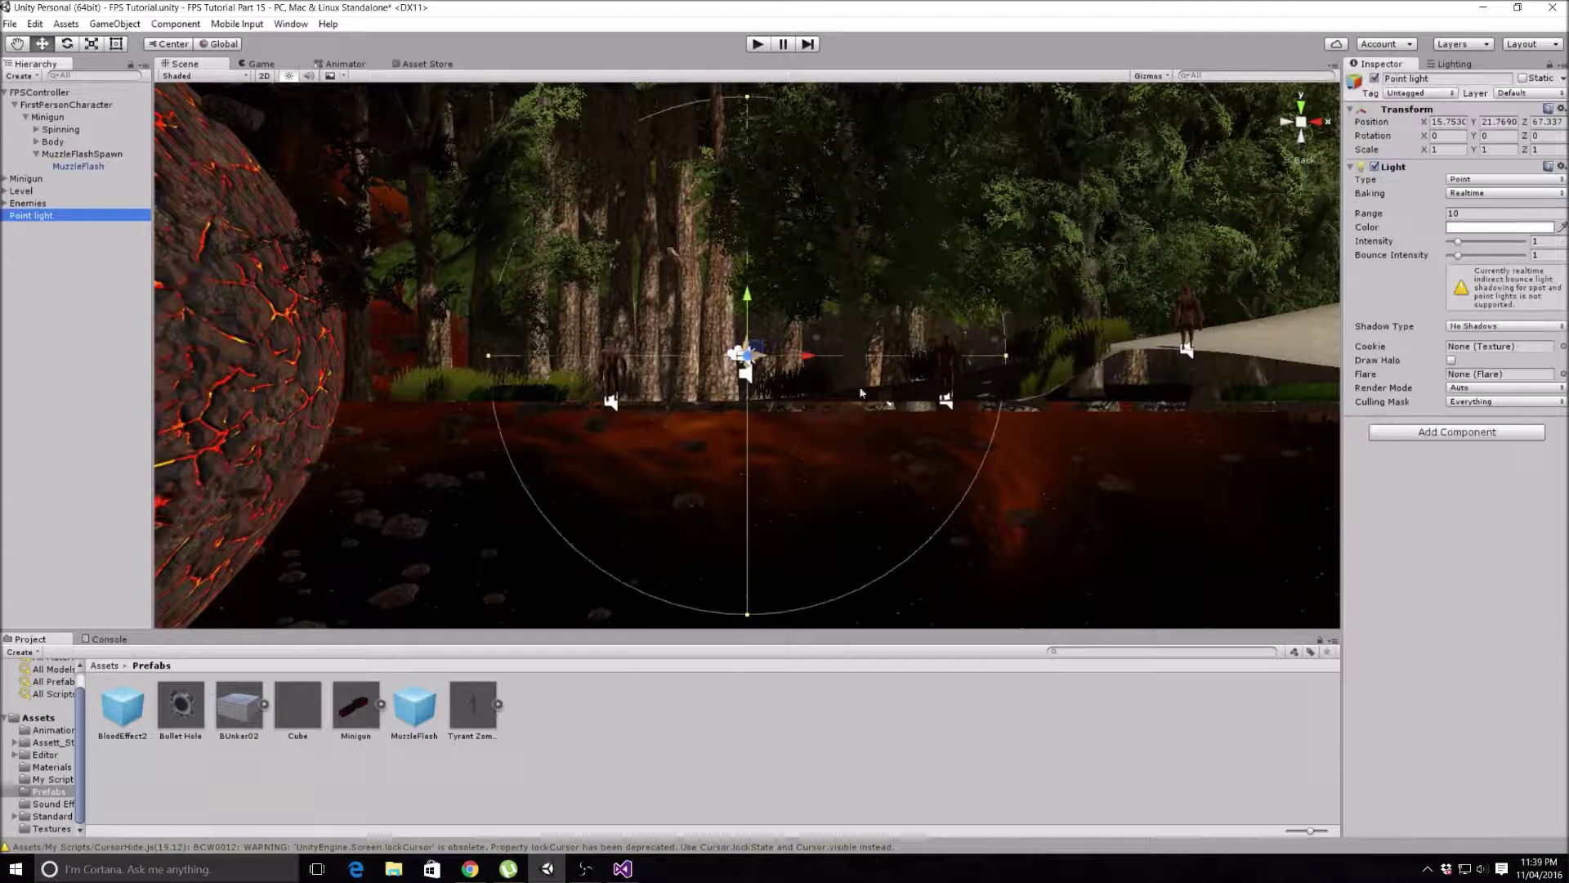
Step: Change the point light's color to a pale yellow-orange
{"action": "left_click", "coordinate": [1463, 227]}
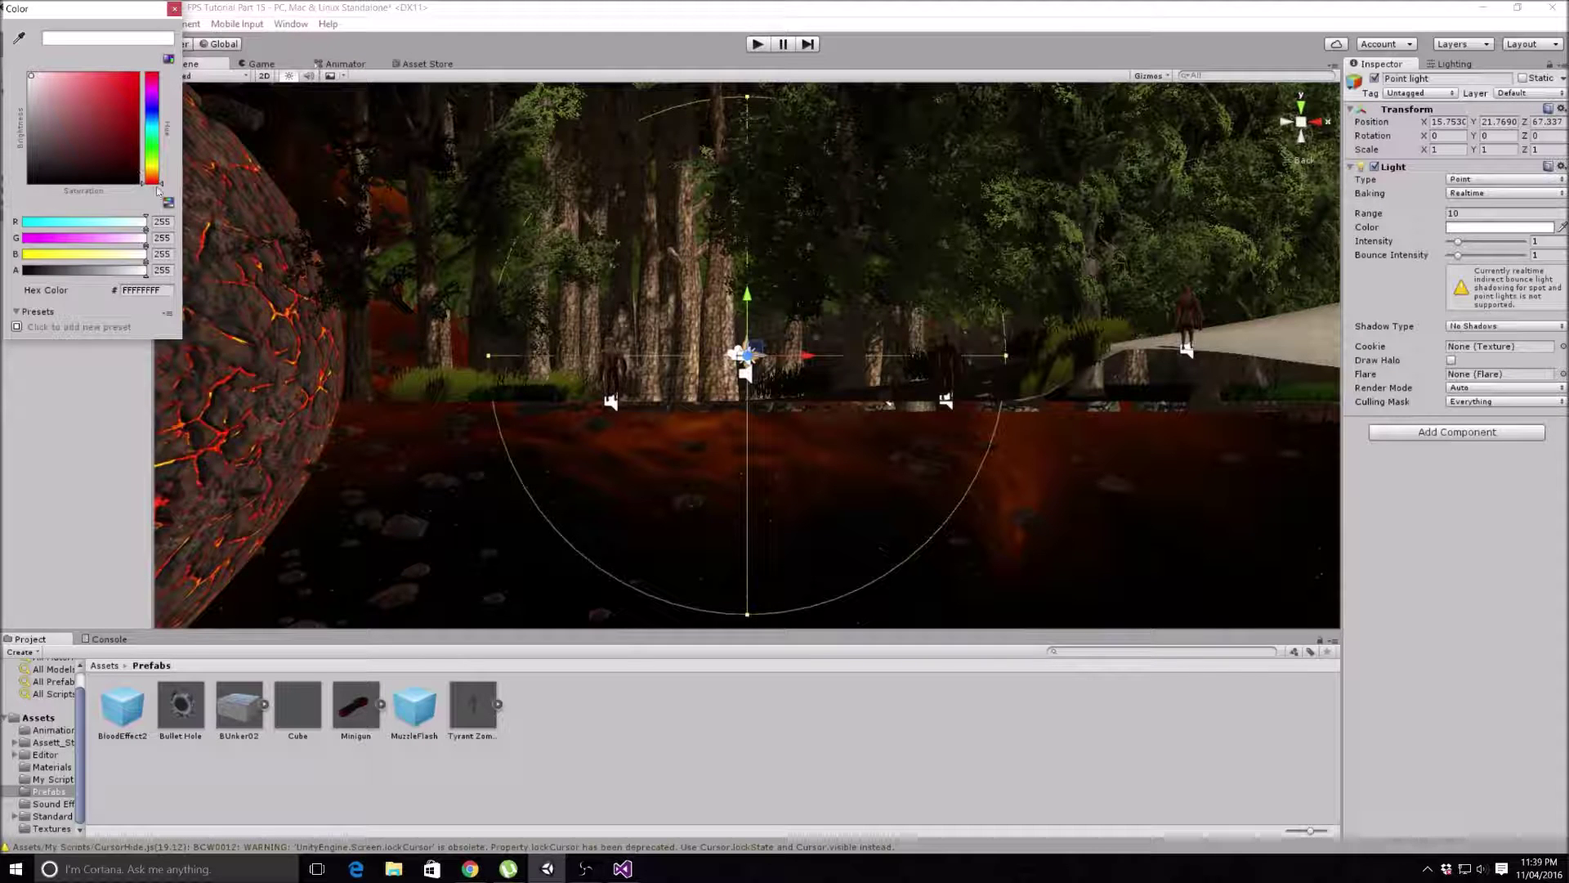
{"action": "left_click_drag", "start_coordinate": [159, 191], "coordinate": [156, 174]}
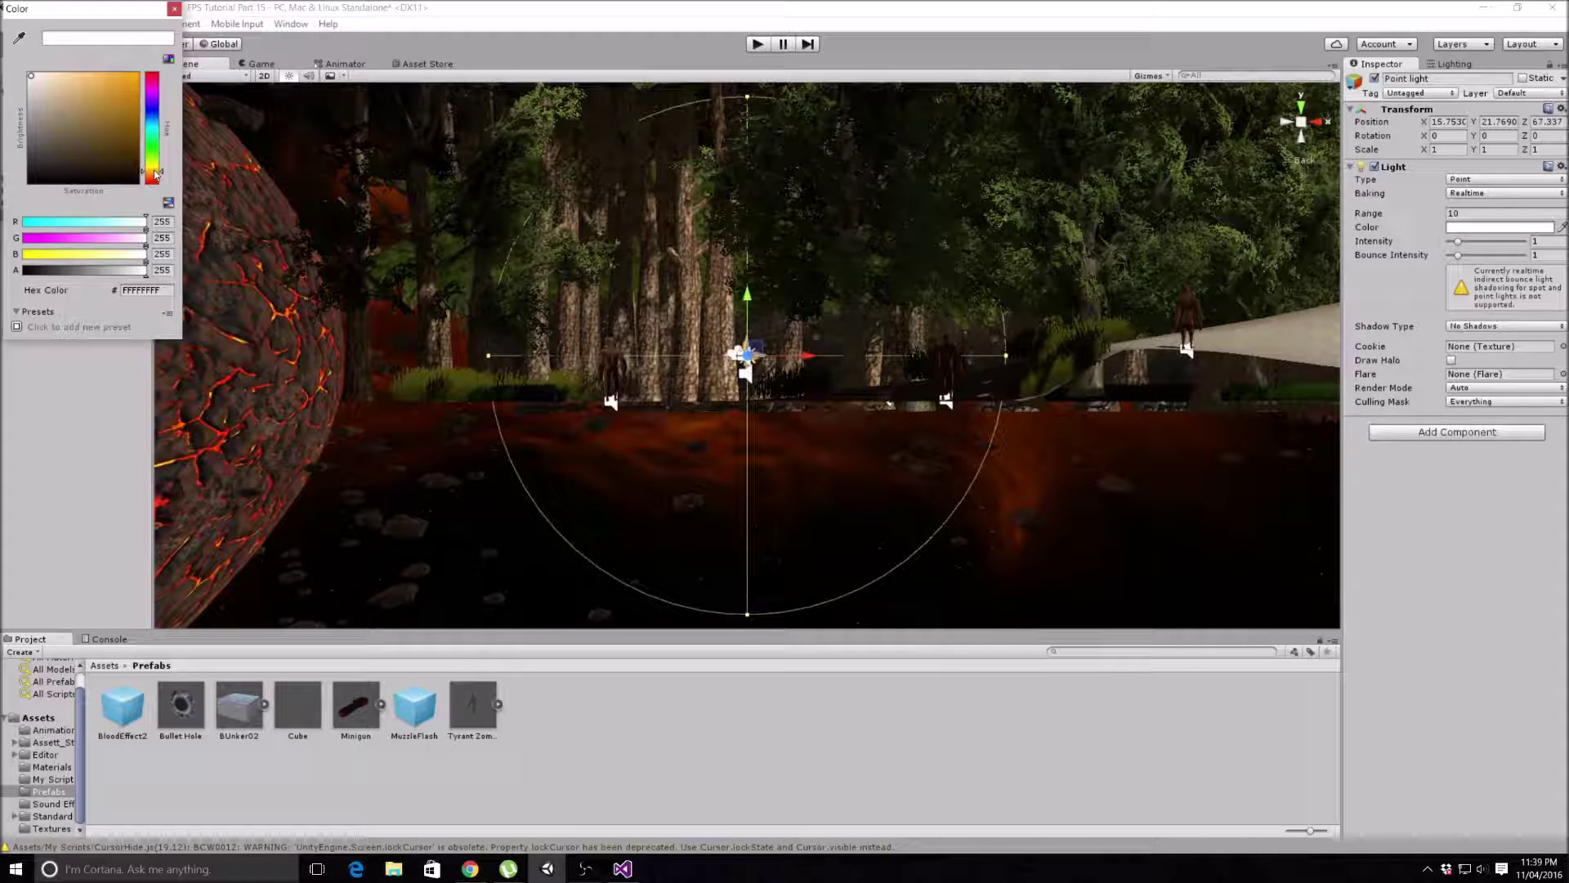
{"action": "left_click_drag", "start_coordinate": [33, 77], "coordinate": [91, 76]}
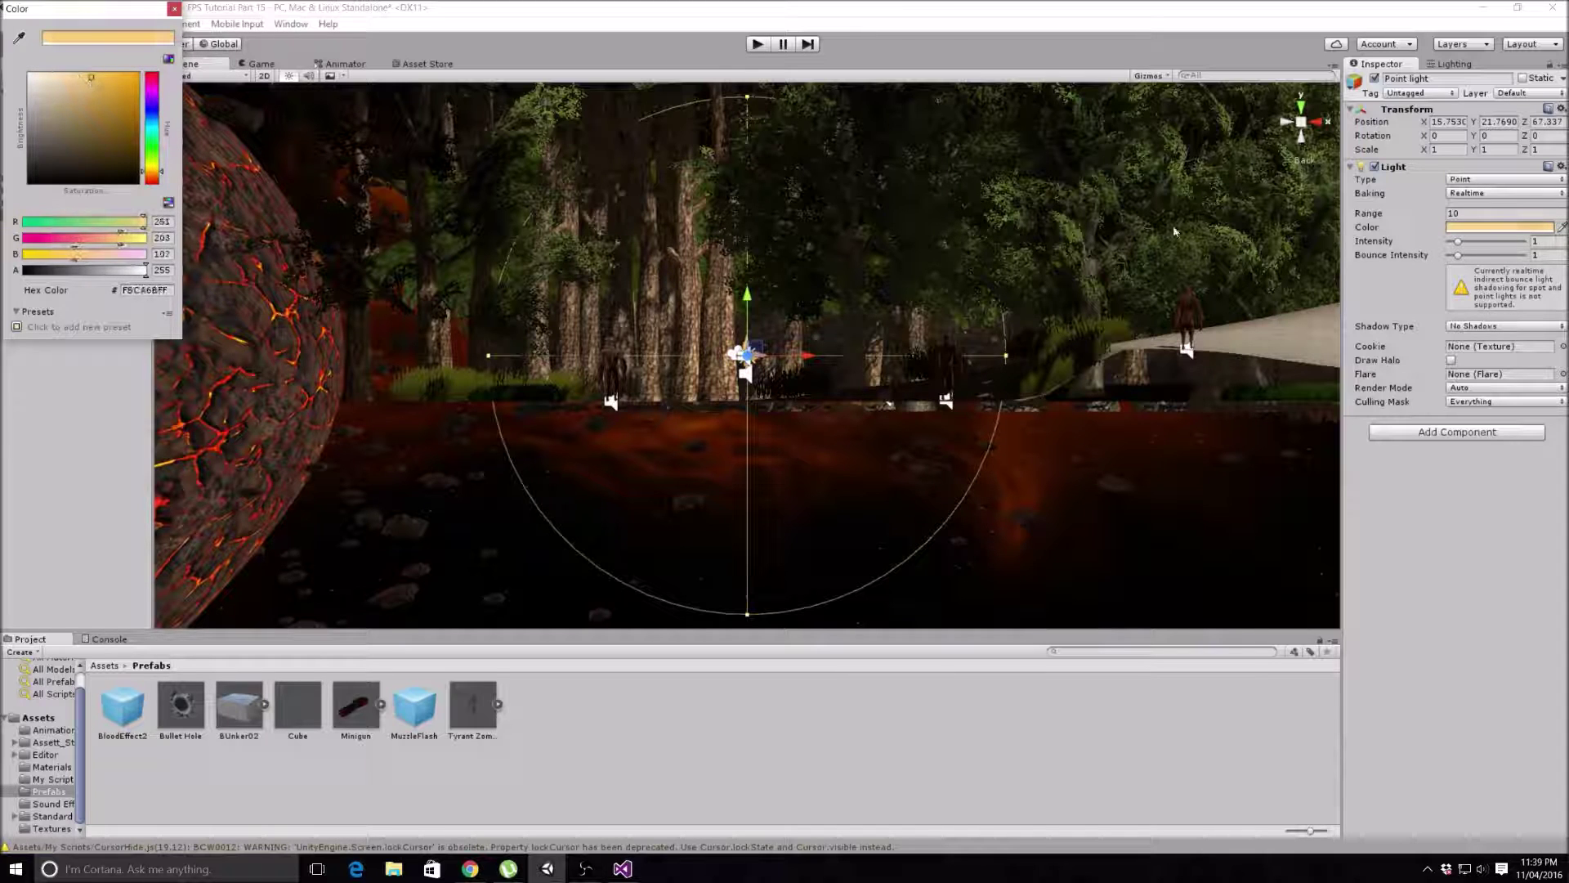
Step: Set the point light's range to 20 and raise both its intensity and bounce intensity to 1.74
{"action": "left_click", "coordinate": [1472, 212]}
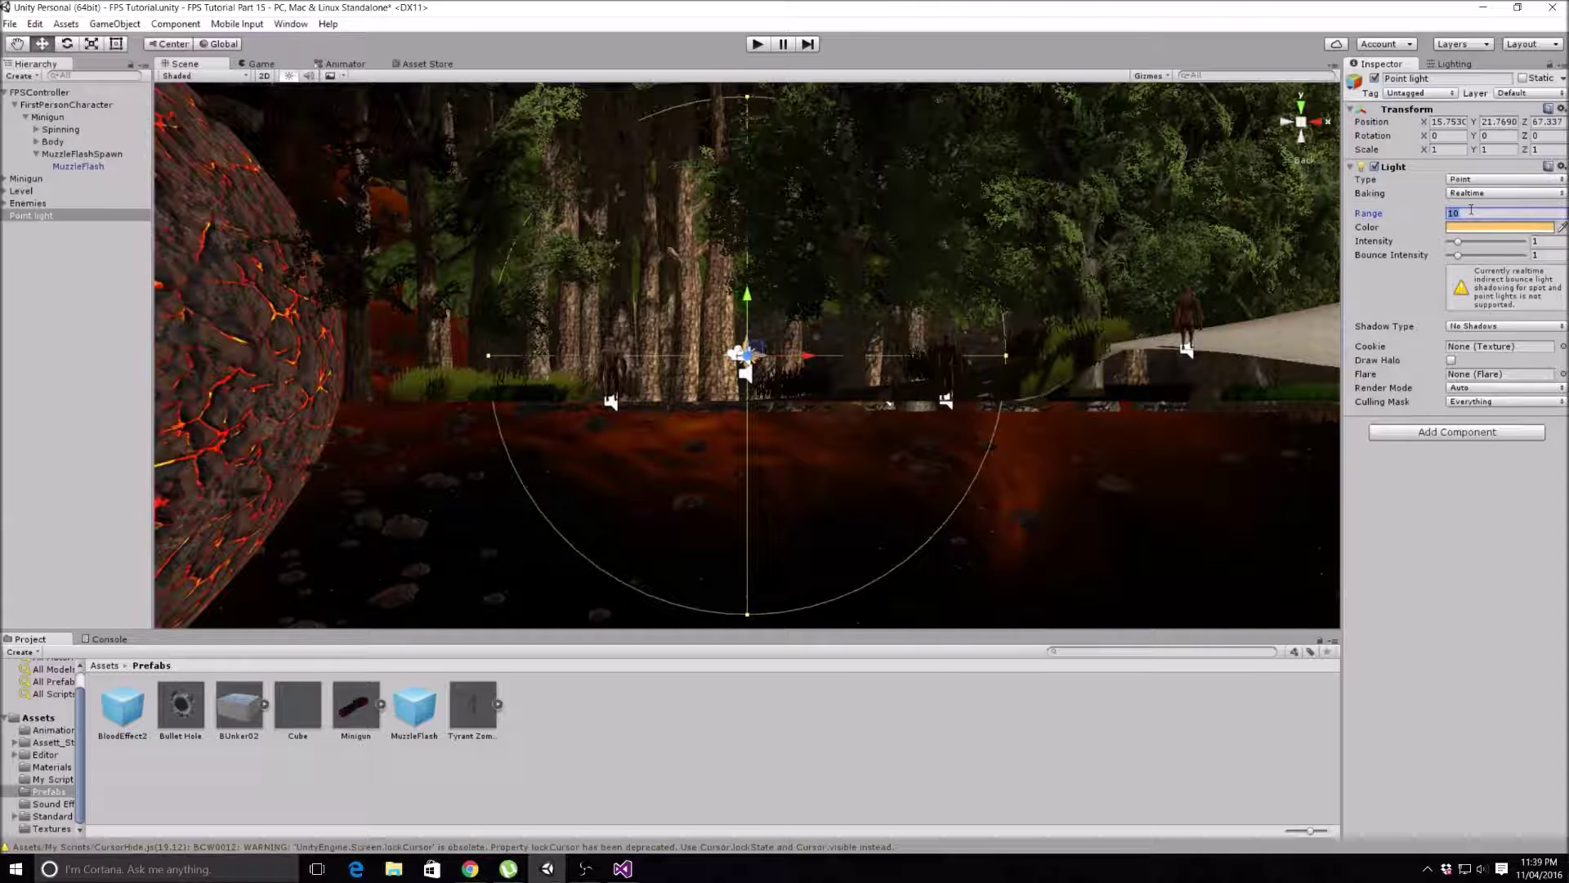
{"action": "type", "text": "20"}
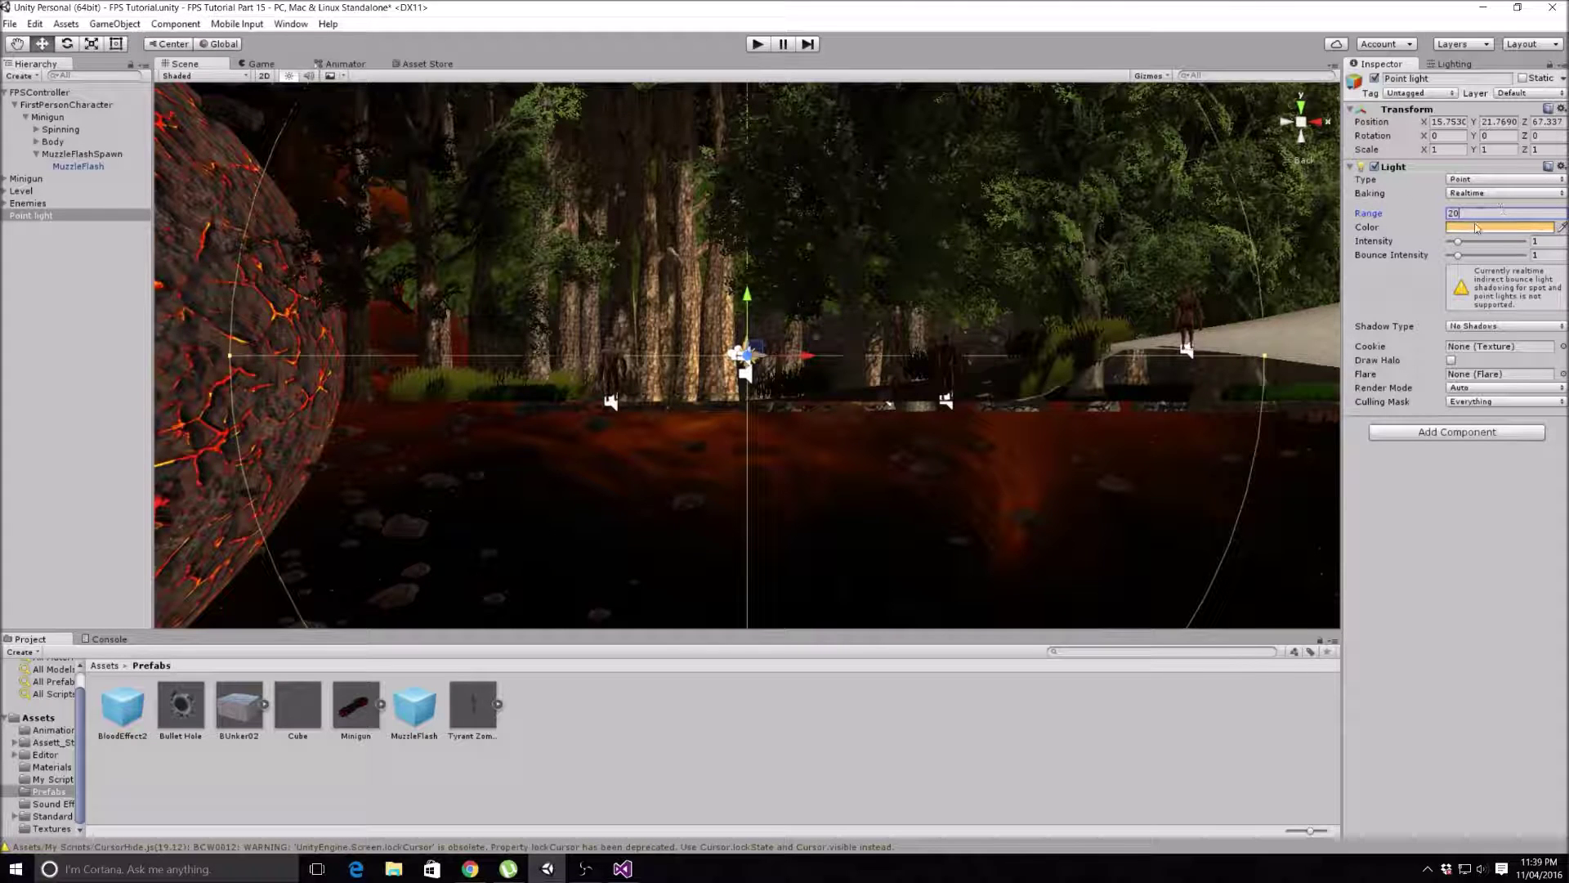
{"action": "left_click_drag", "start_coordinate": [1460, 243], "coordinate": [1467, 259]}
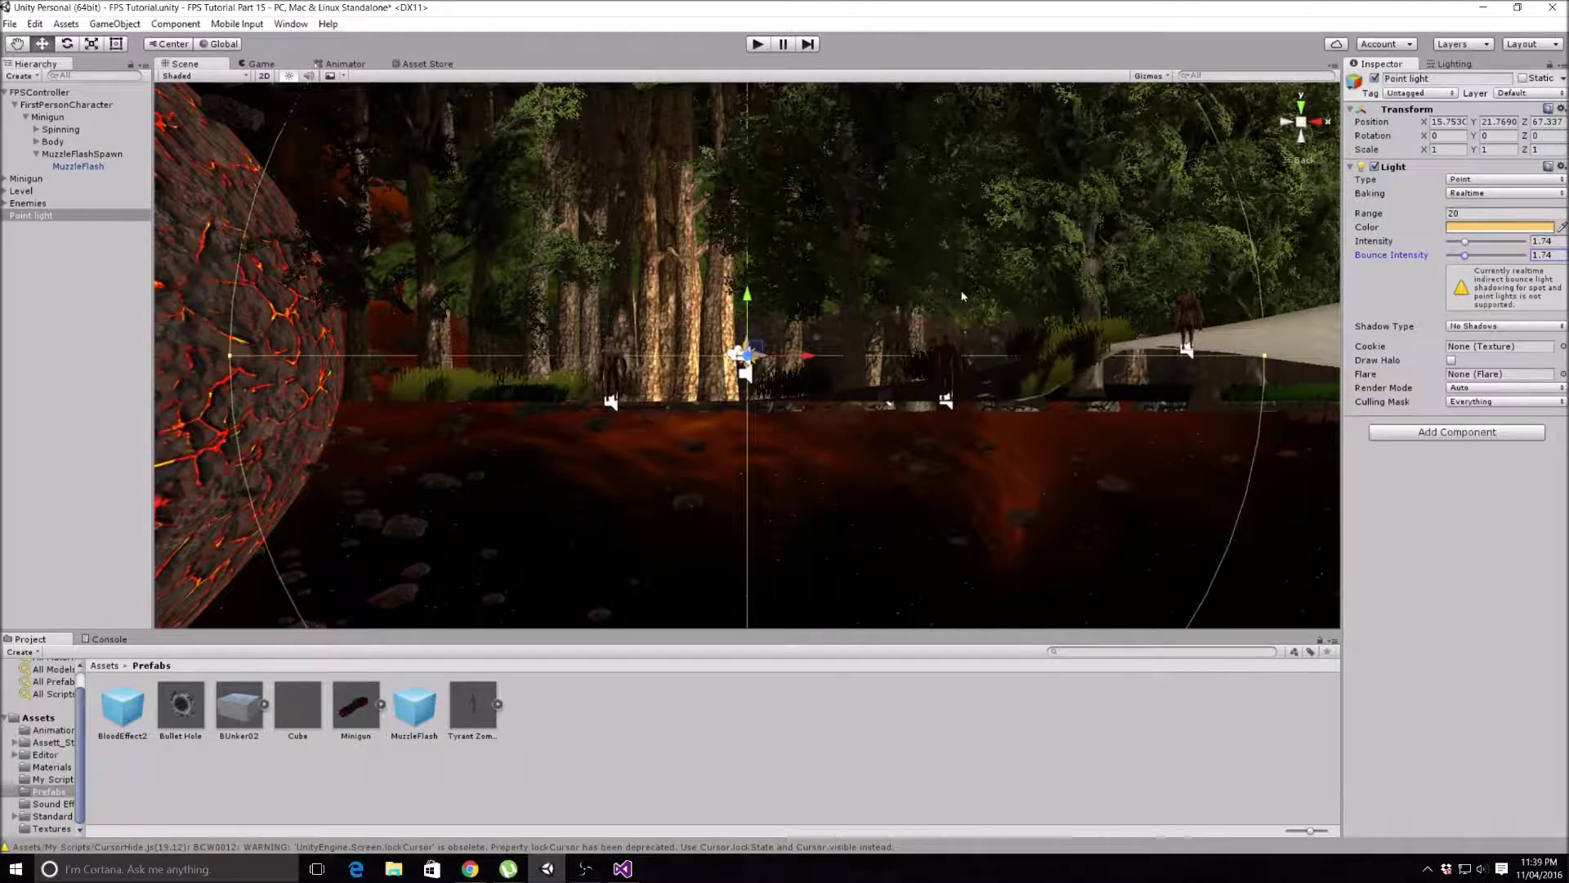
Step: Lower the point light along the Y axis to about 20.46, below the muzzle flash and near the ground
{"action": "scroll", "coordinate": [850, 306], "scroll_direction": "up", "scroll_amount": 6}
{"action": "scroll", "coordinate": [851, 305], "scroll_direction": "up", "scroll_amount": 2}
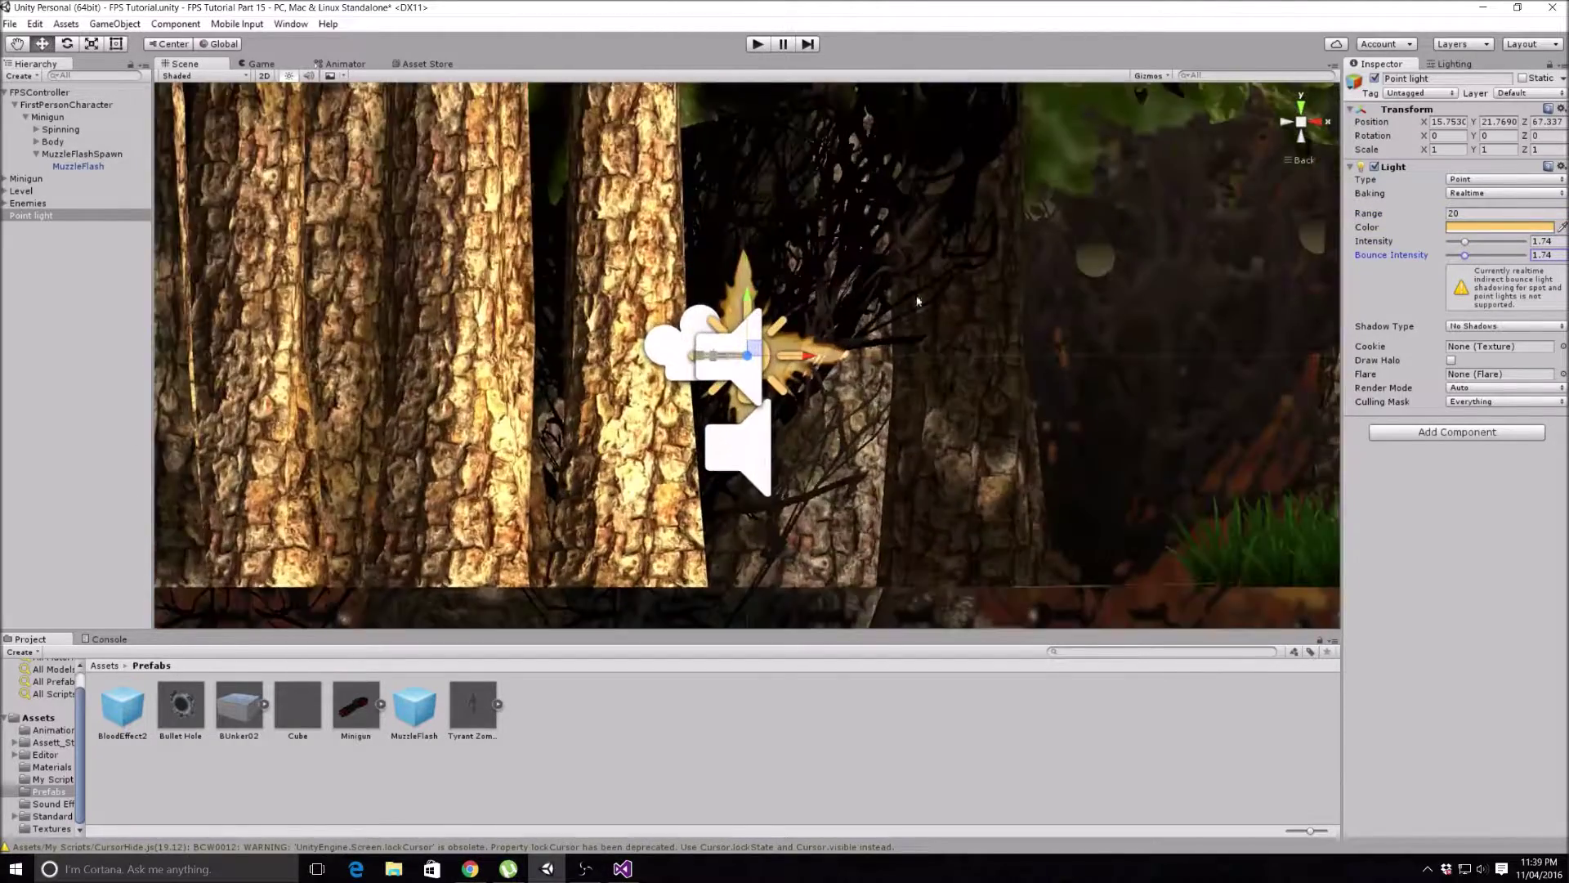
{"action": "left_click_drag", "start_coordinate": [850, 306], "coordinate": [816, 428], "text": "alt"}
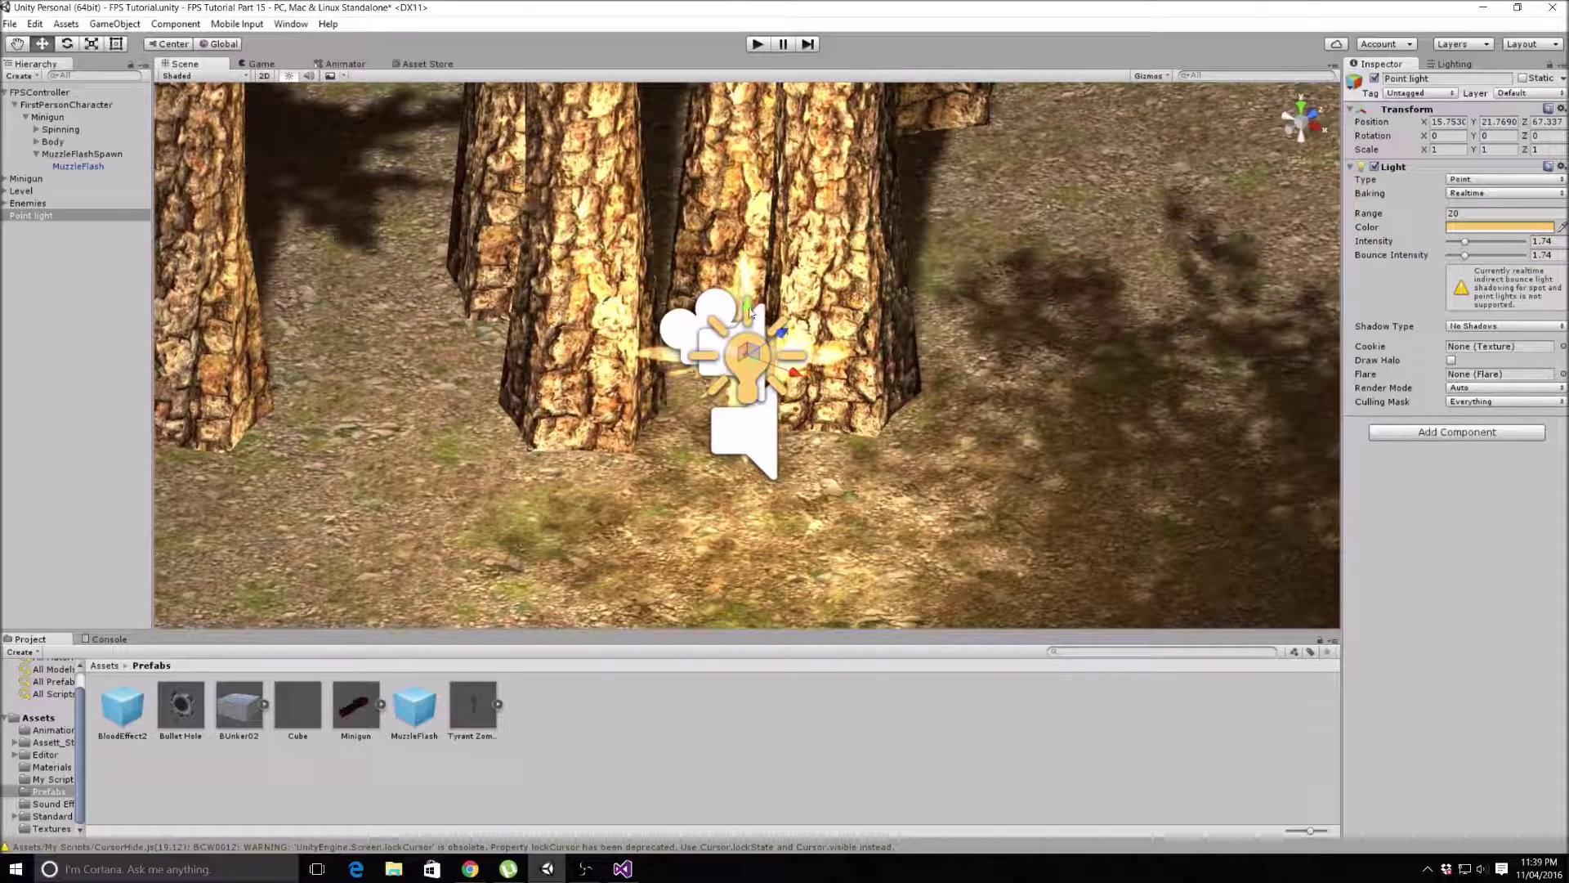
{"action": "left_click_drag", "start_coordinate": [751, 313], "coordinate": [746, 459]}
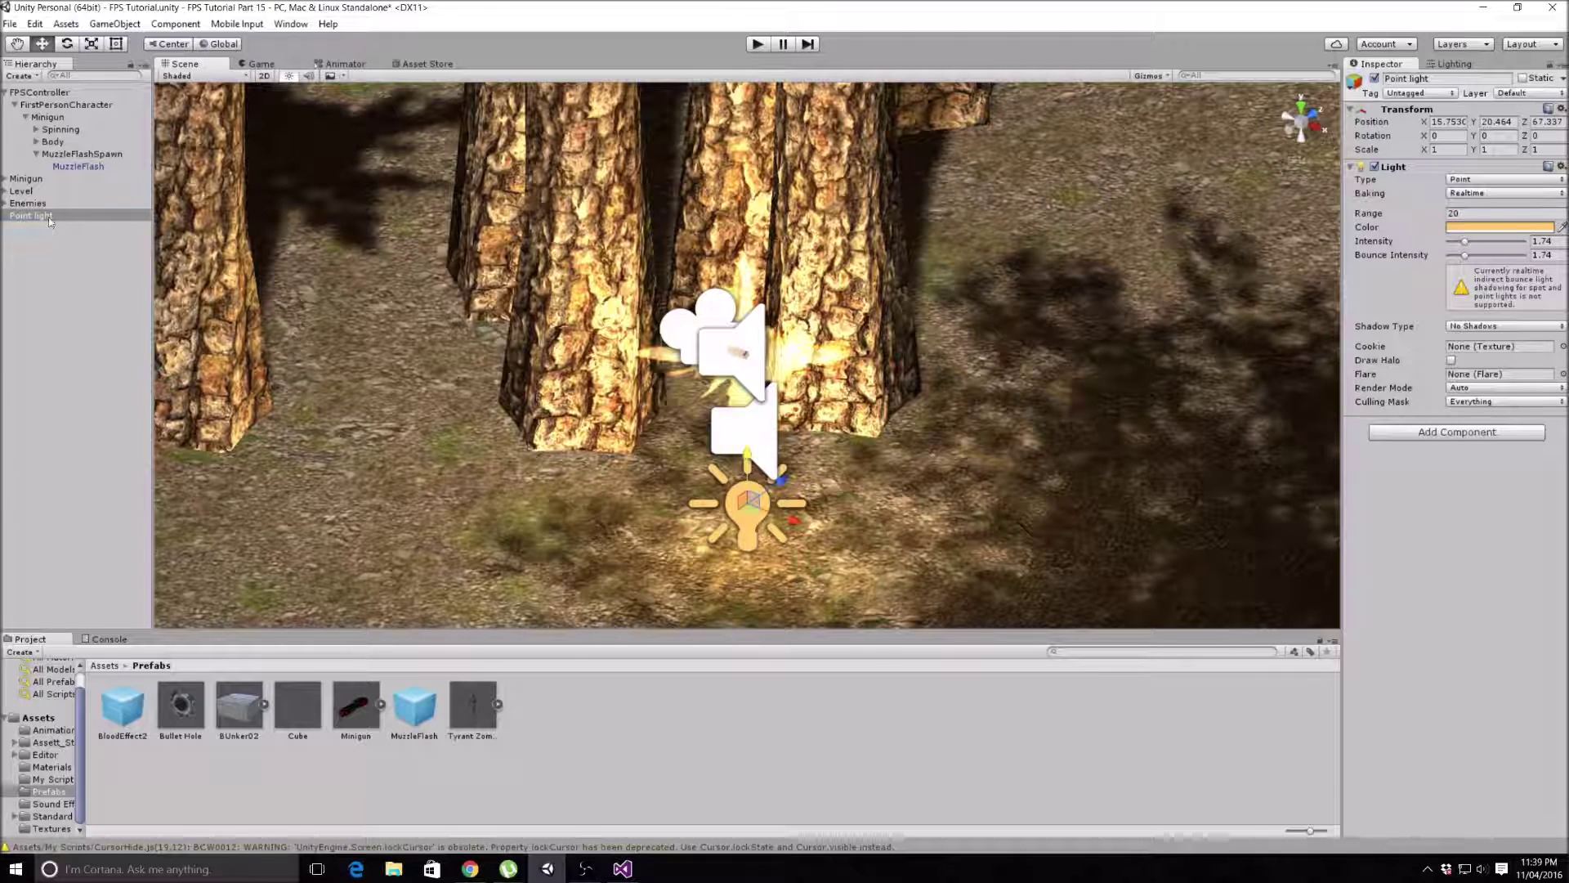
Step: Make the point light a child of MuzzleFlash and update the MuzzleFlash prefab in the Prefabs folder with the combined object
{"action": "left_click_drag", "start_coordinate": [49, 219], "coordinate": [78, 169]}
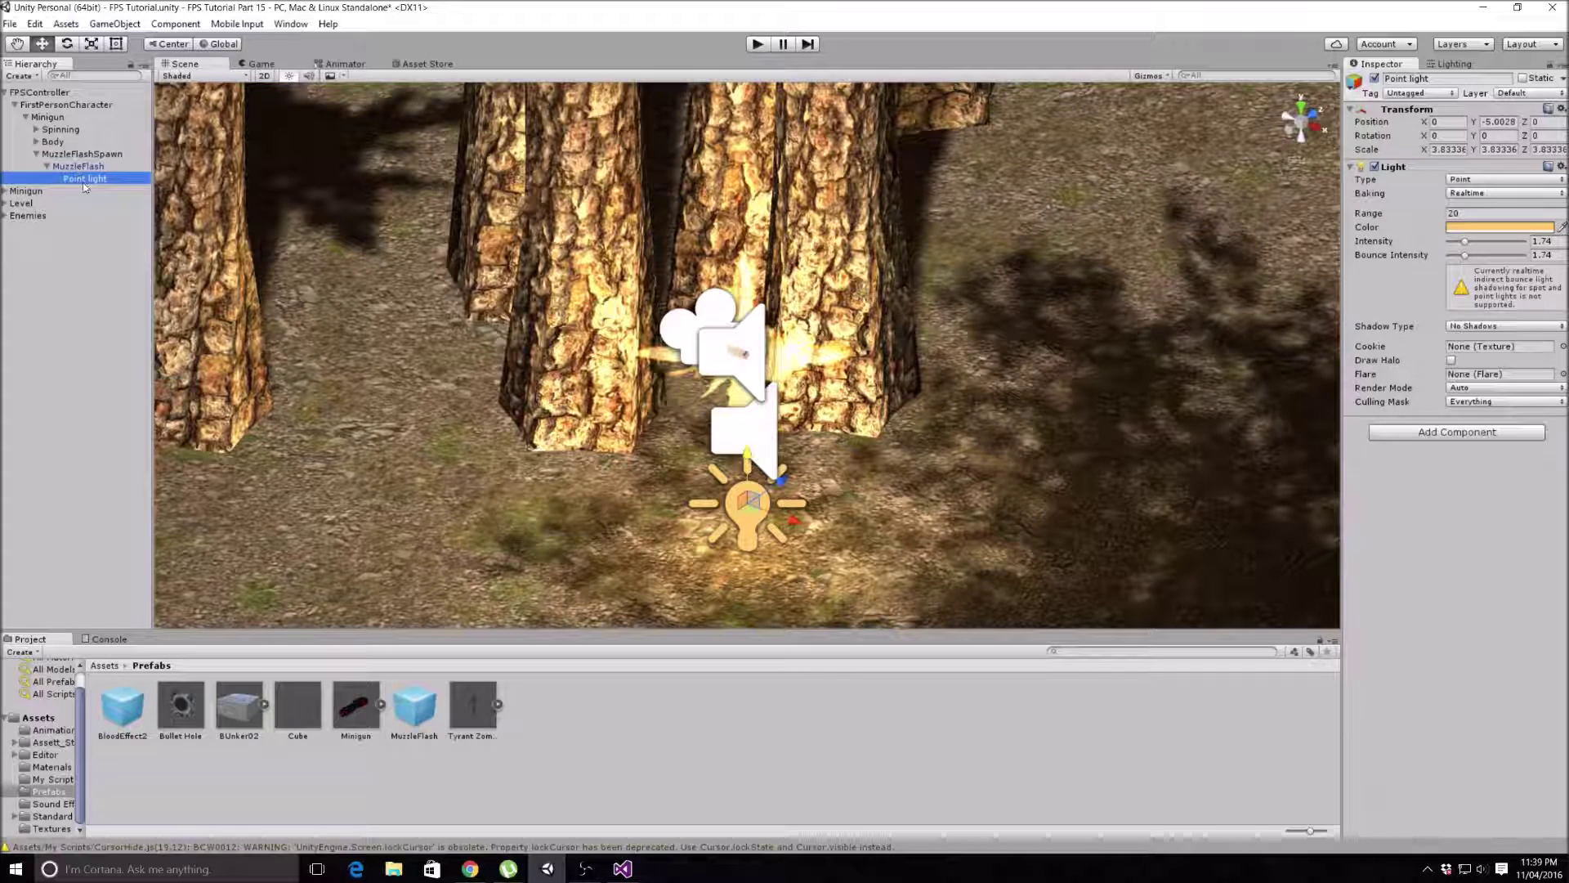
{"action": "left_click", "coordinate": [48, 167]}
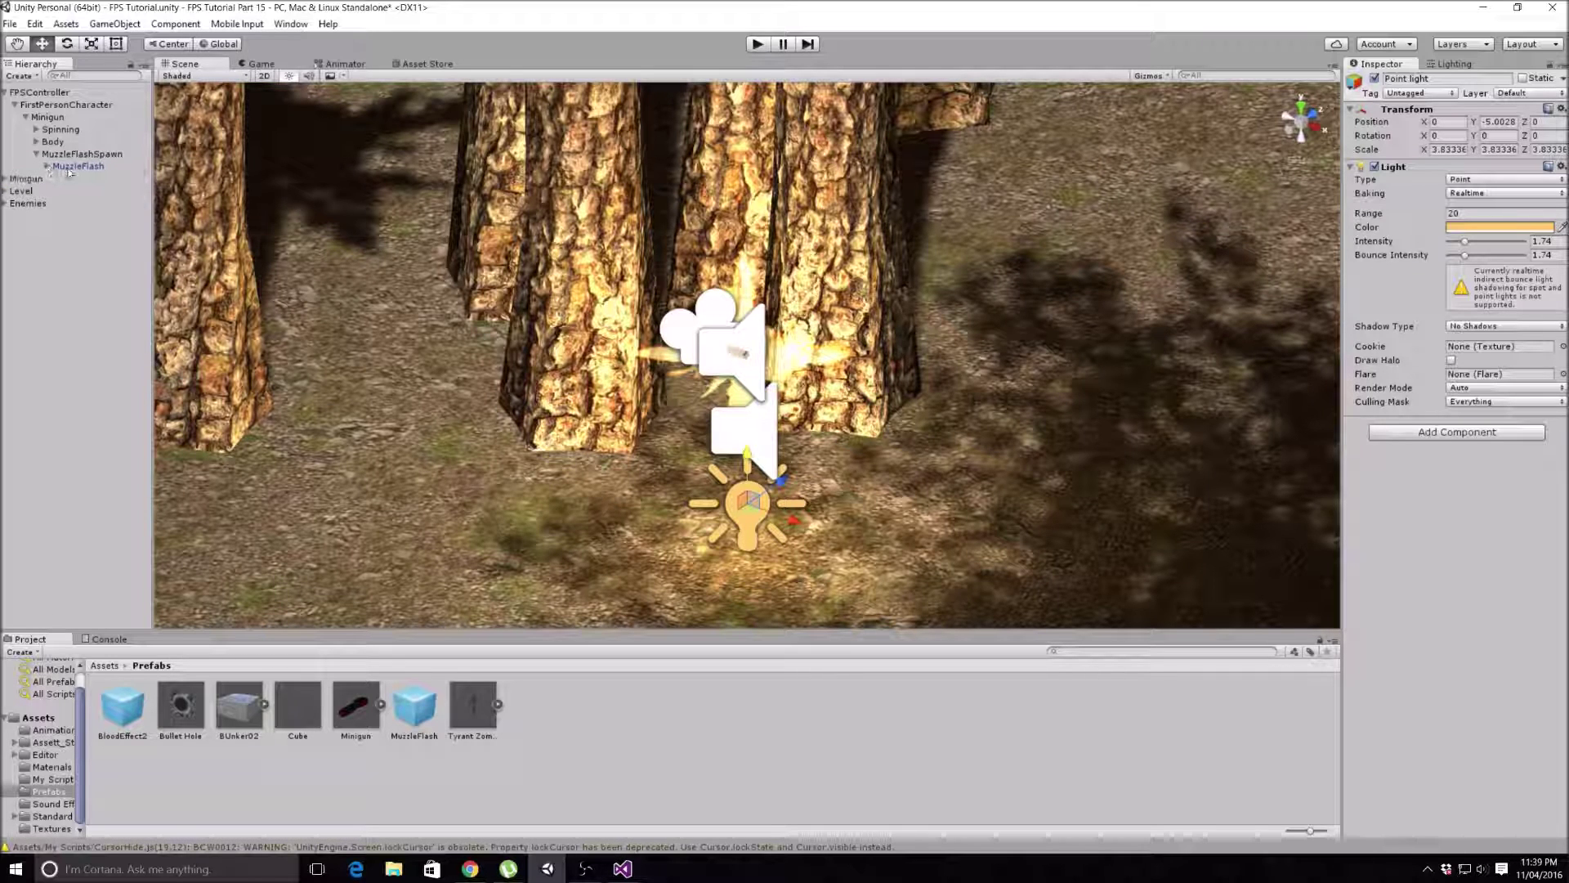
{"action": "left_click_drag", "start_coordinate": [70, 169], "coordinate": [411, 713]}
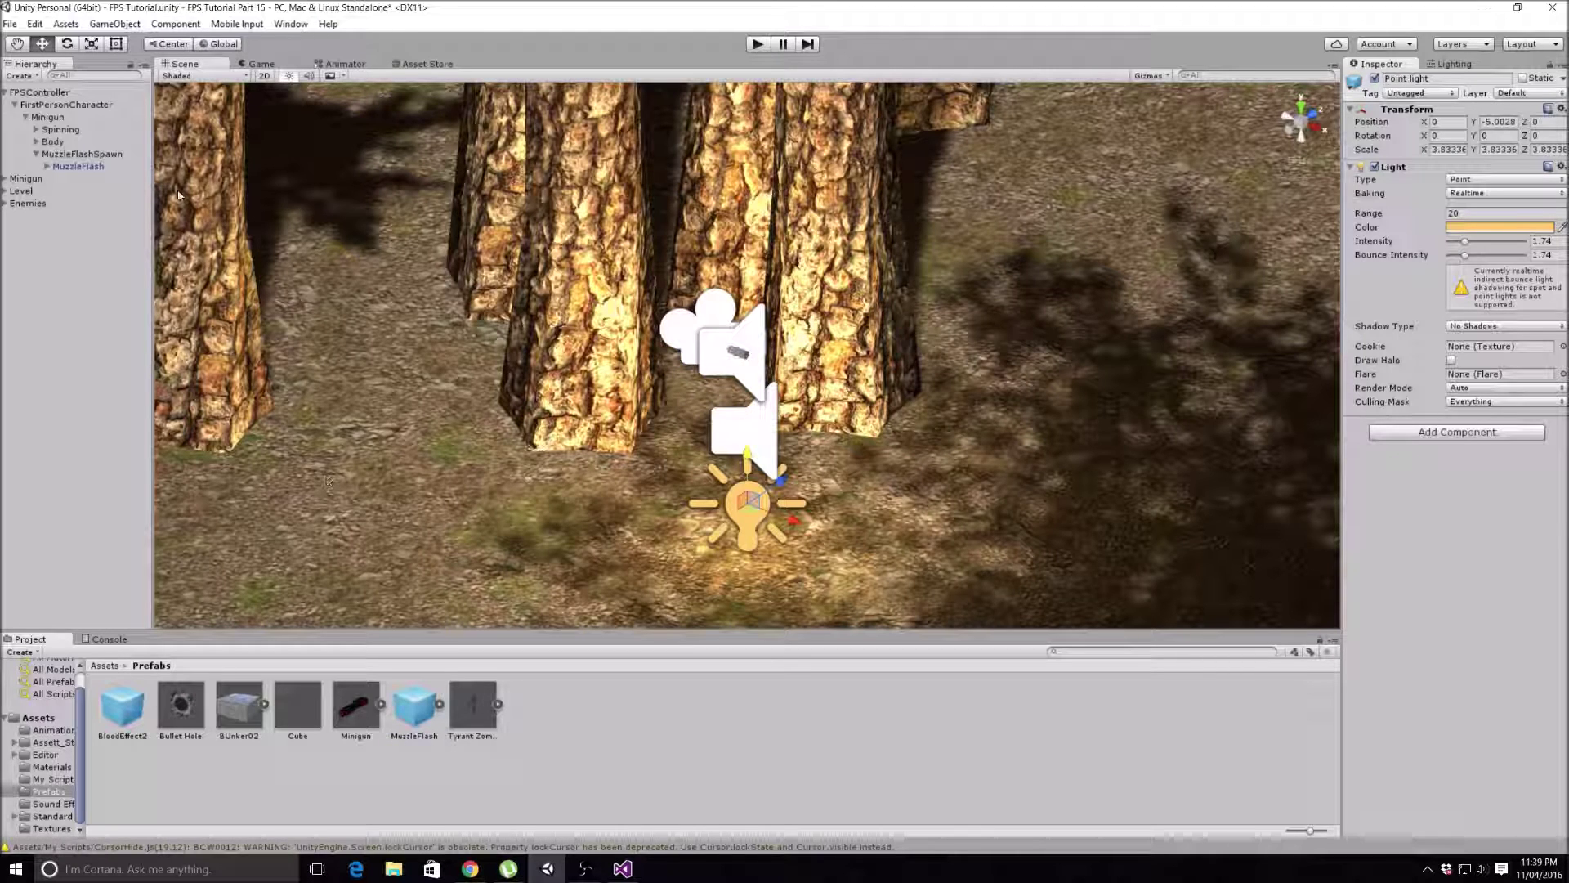
{"action": "left_click", "coordinate": [73, 167]}
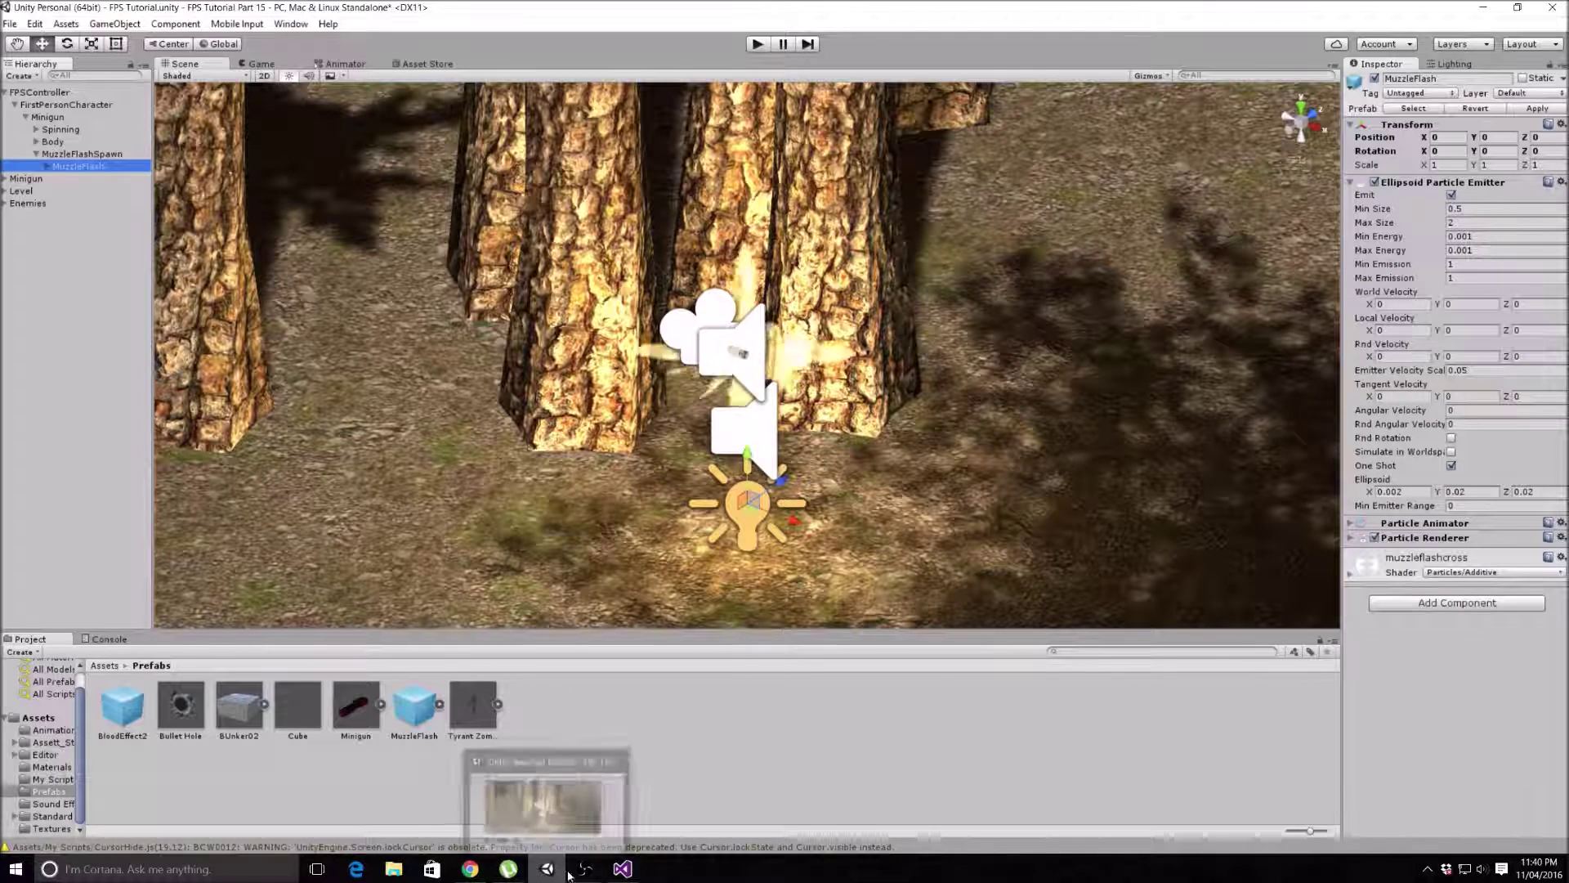
Step: Switch to Visual Studio and add an Instantiate call with muzzleFlash as its first argument inside the Fire1 condition block
{"action": "left_click", "coordinate": [609, 871]}
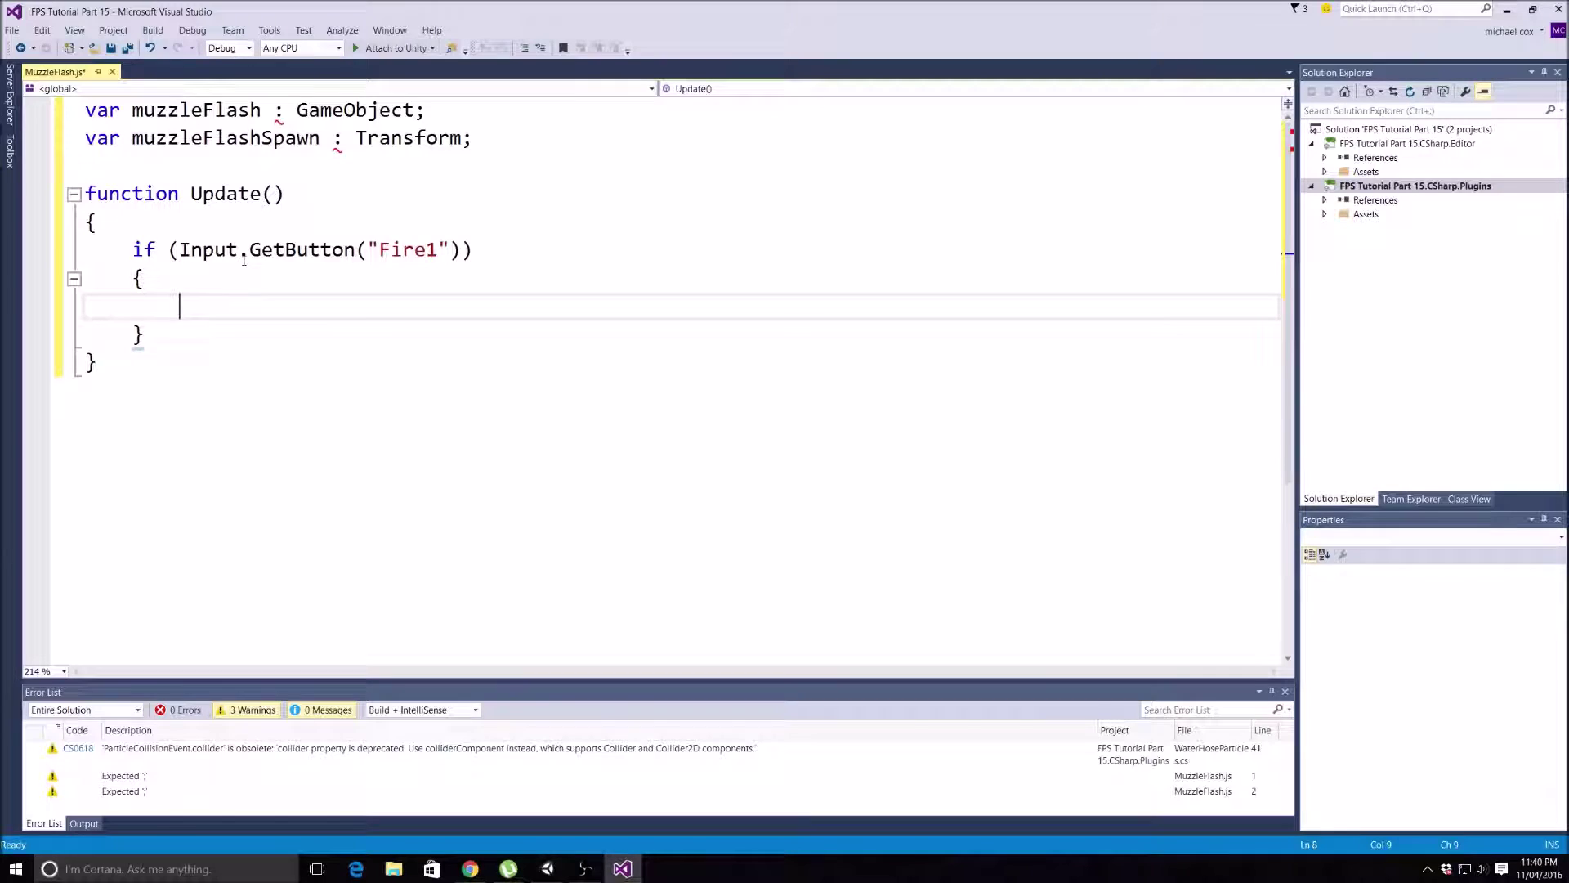
{"action": "type", "text": "Ins"}
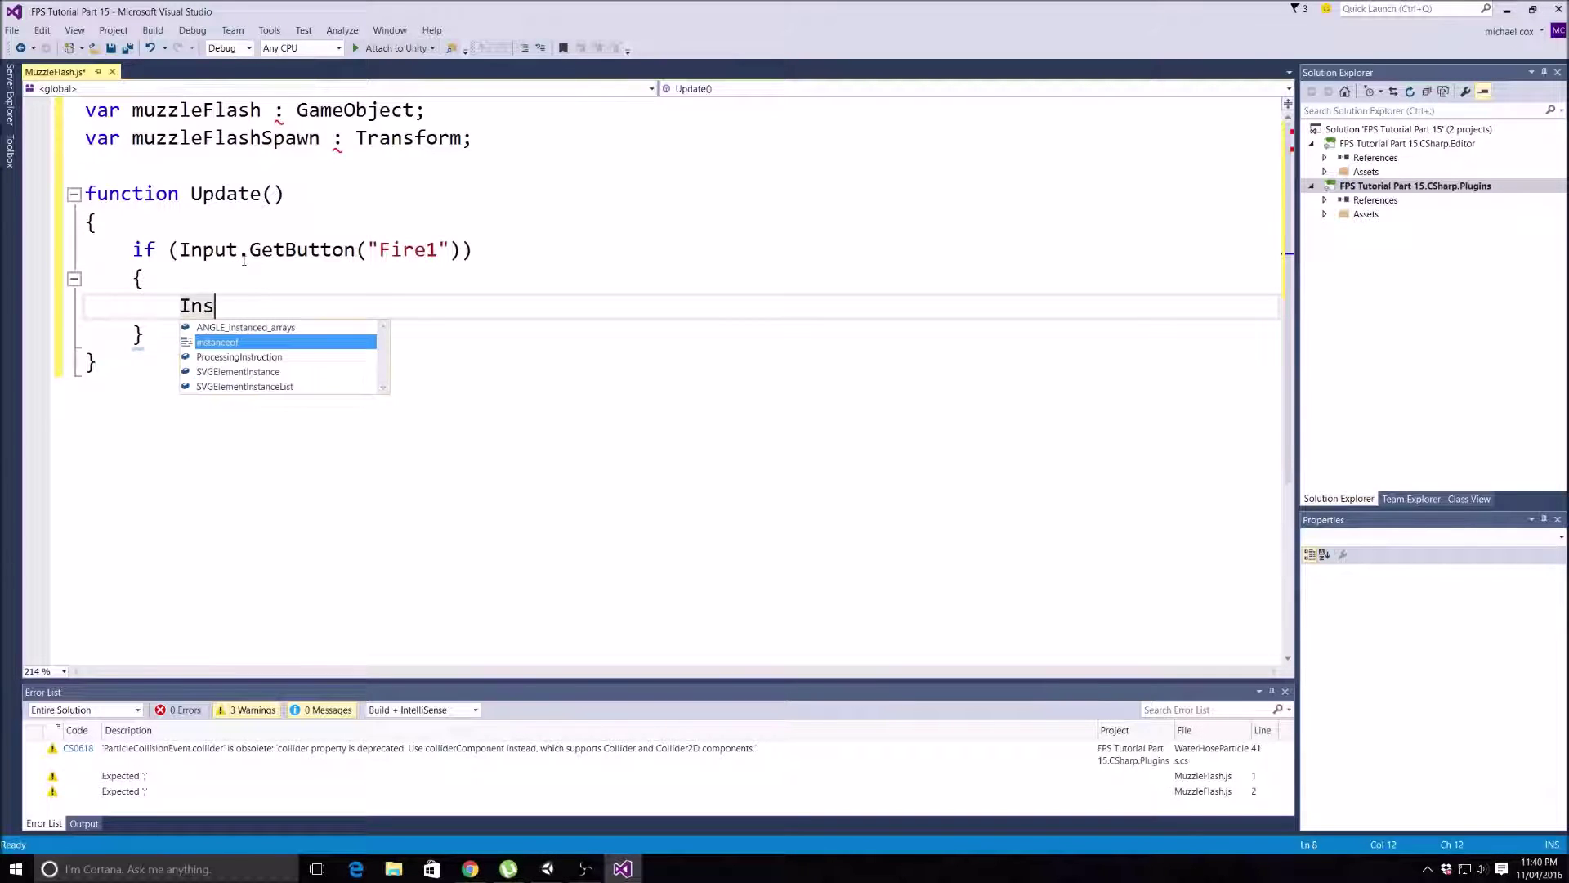
{"action": "type", "text": "tantiate"}
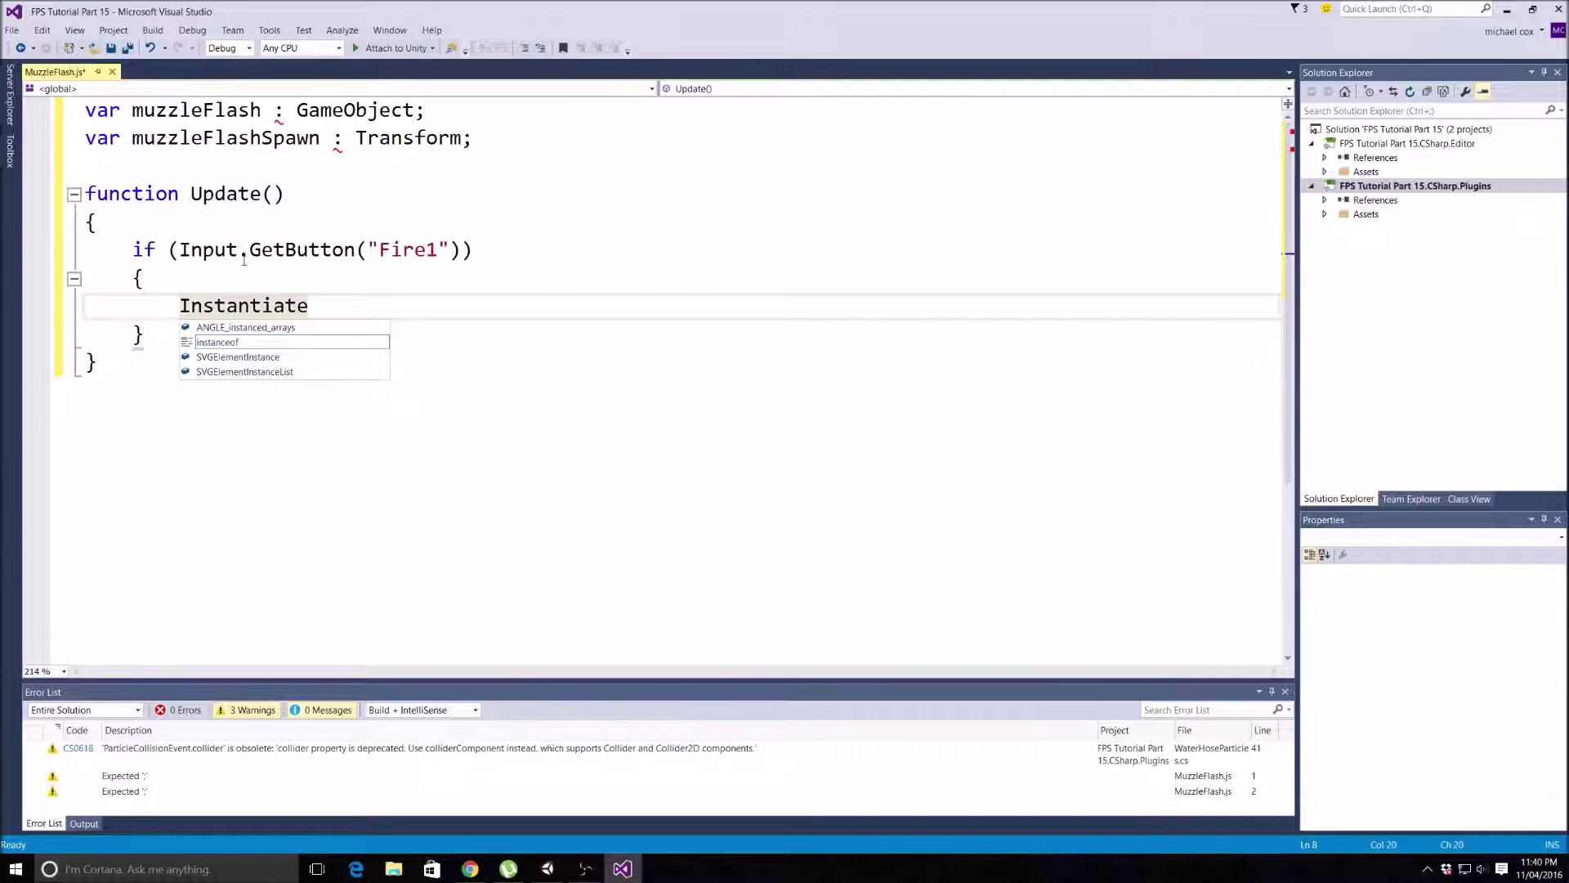
{"action": "type", "text": "("}
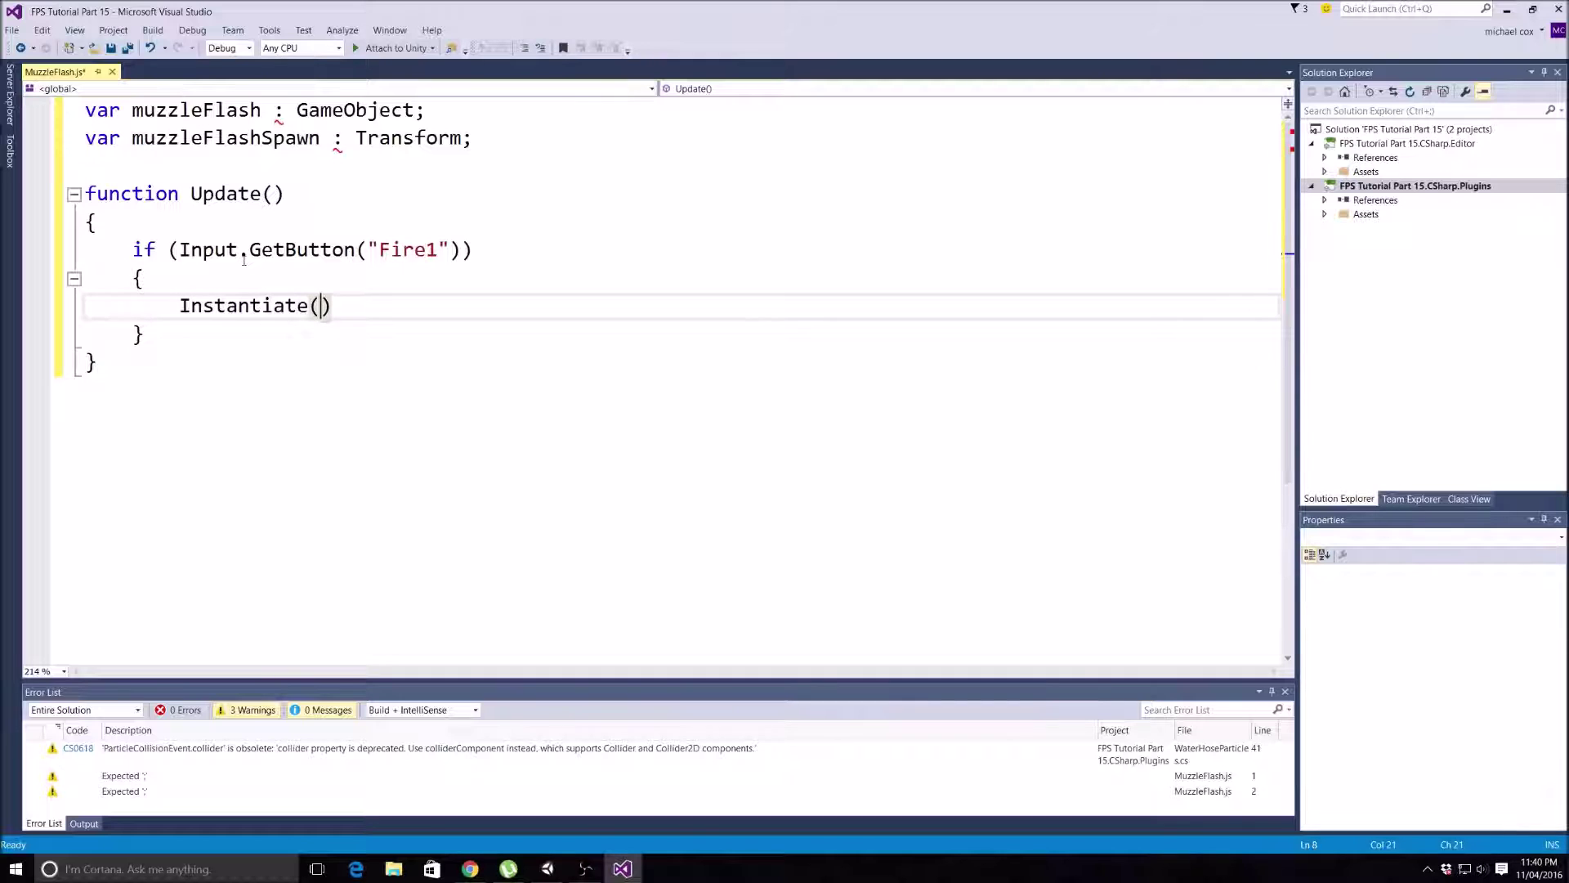
{"action": "type", "text": "muzzle"}
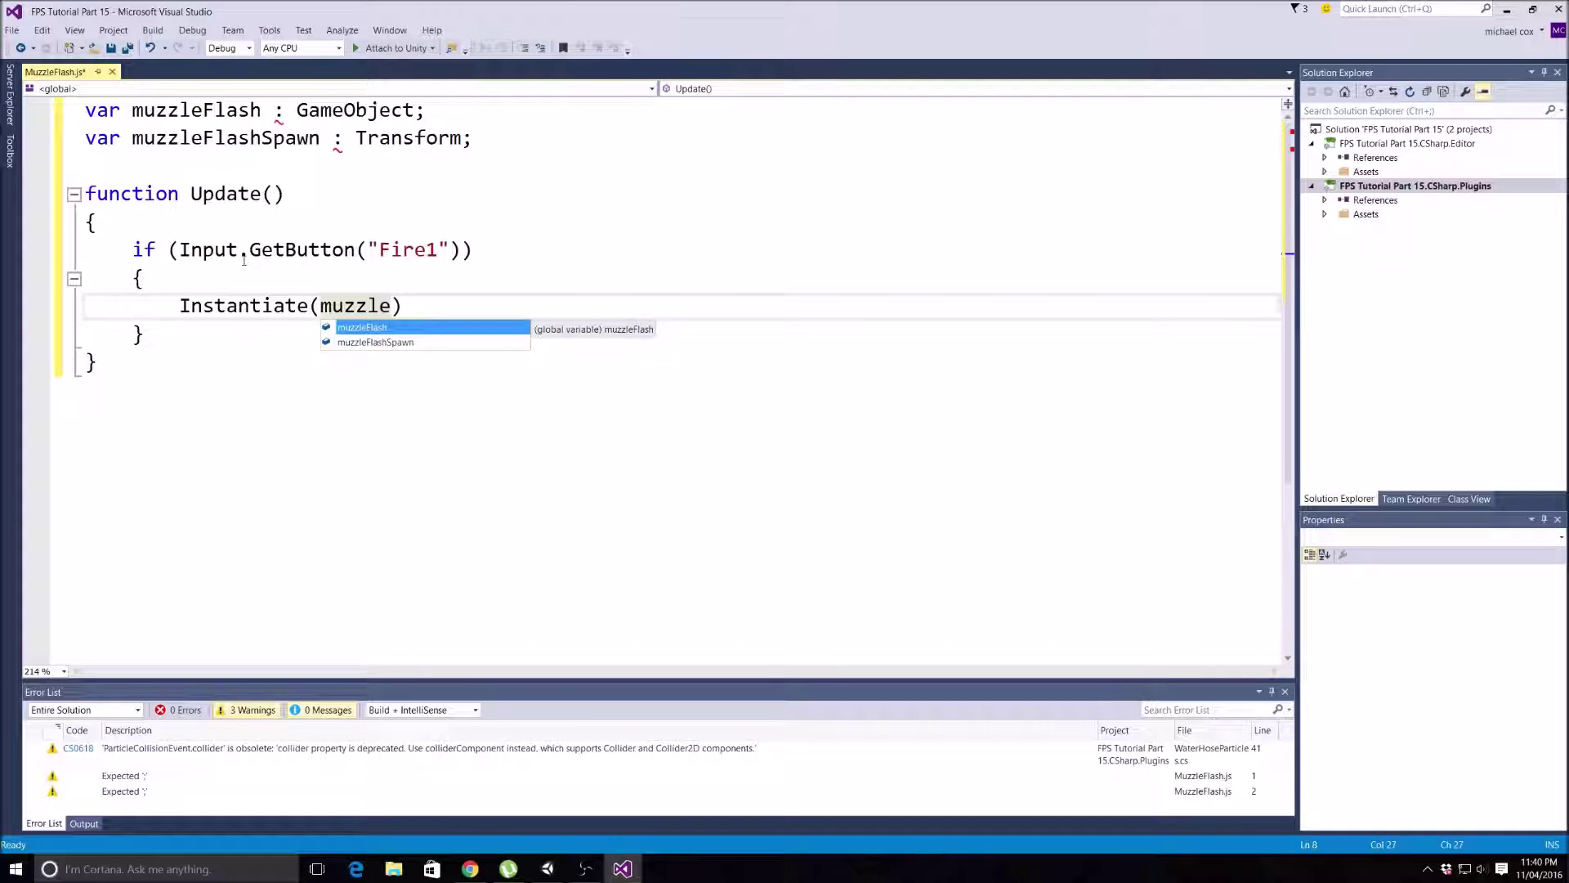
{"action": "key", "text": "F12"}
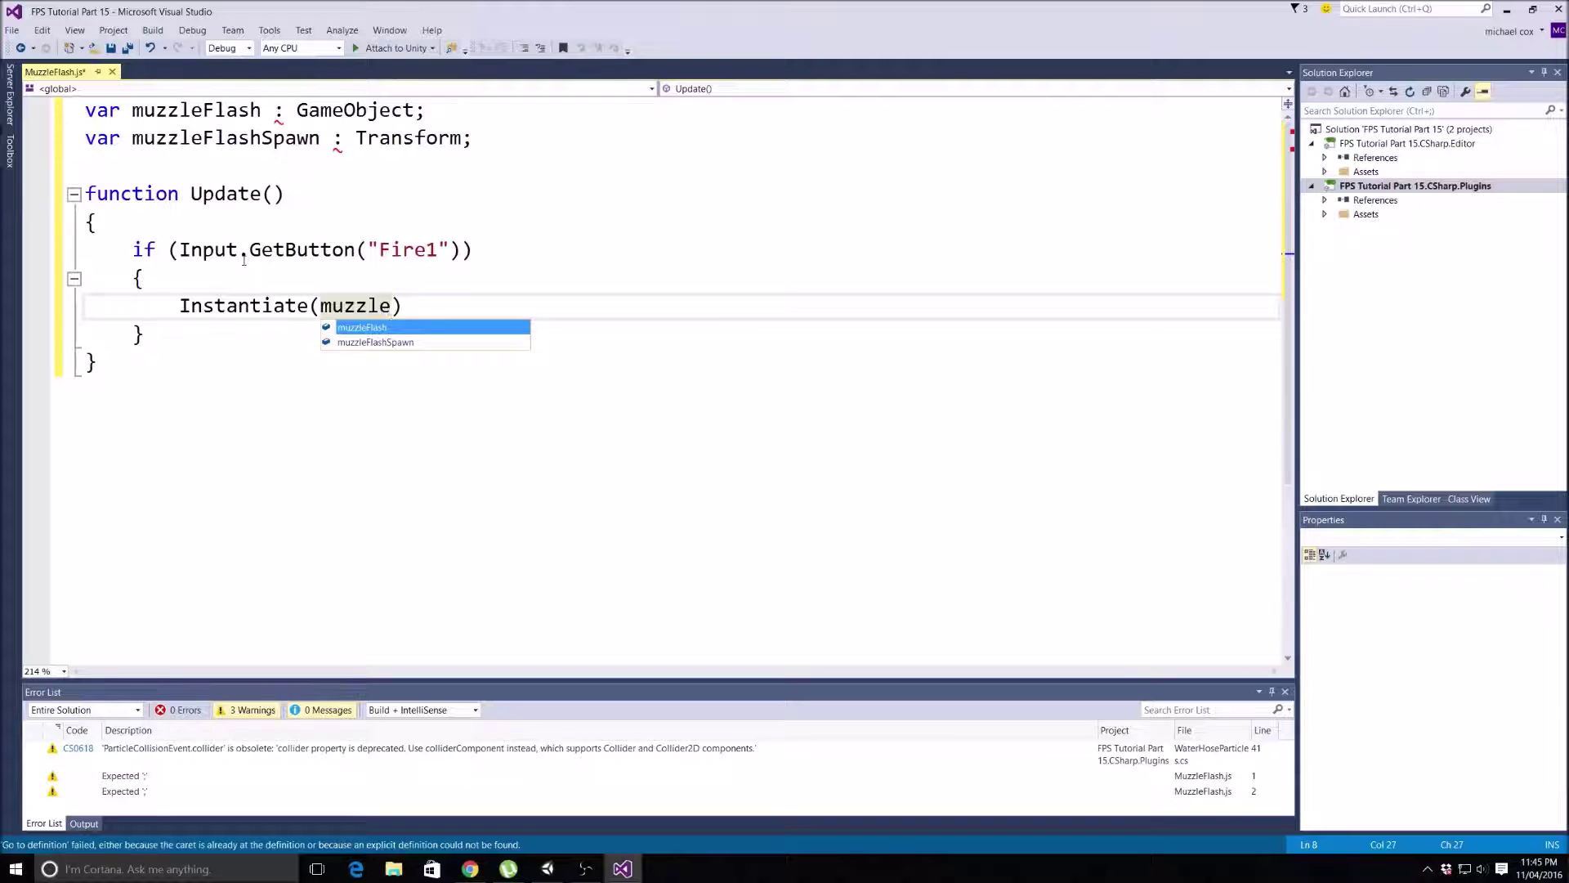
{"action": "key", "text": "Tab"}
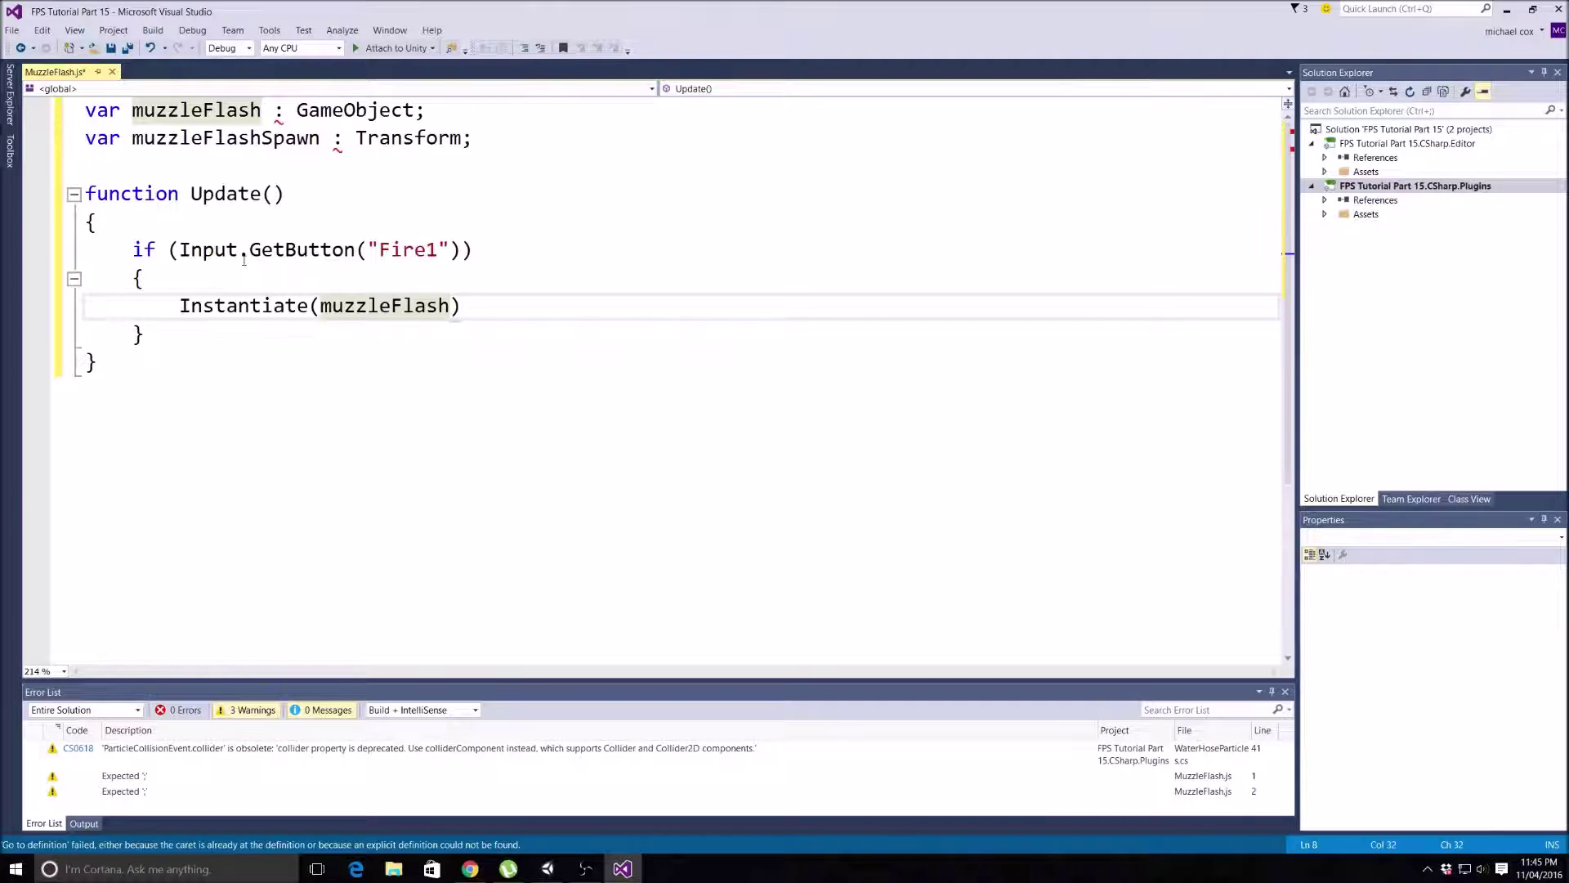
Step: Add muzzleFlashSpawn.position as the second argument of the Instantiate call
{"action": "type", "text": ","}
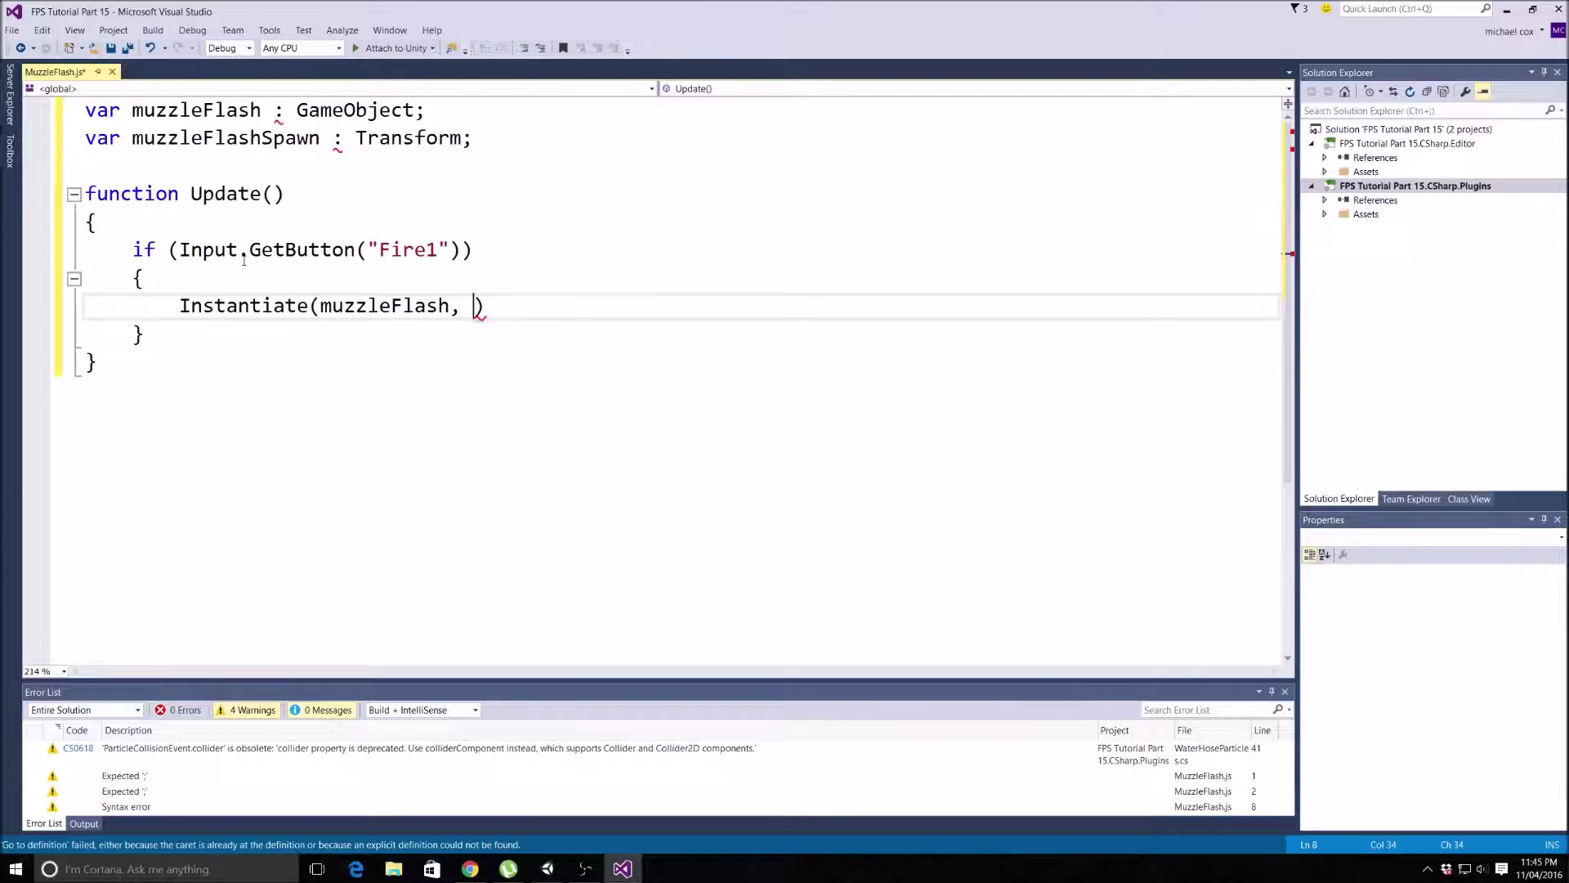
{"action": "type", "text": "muzz"}
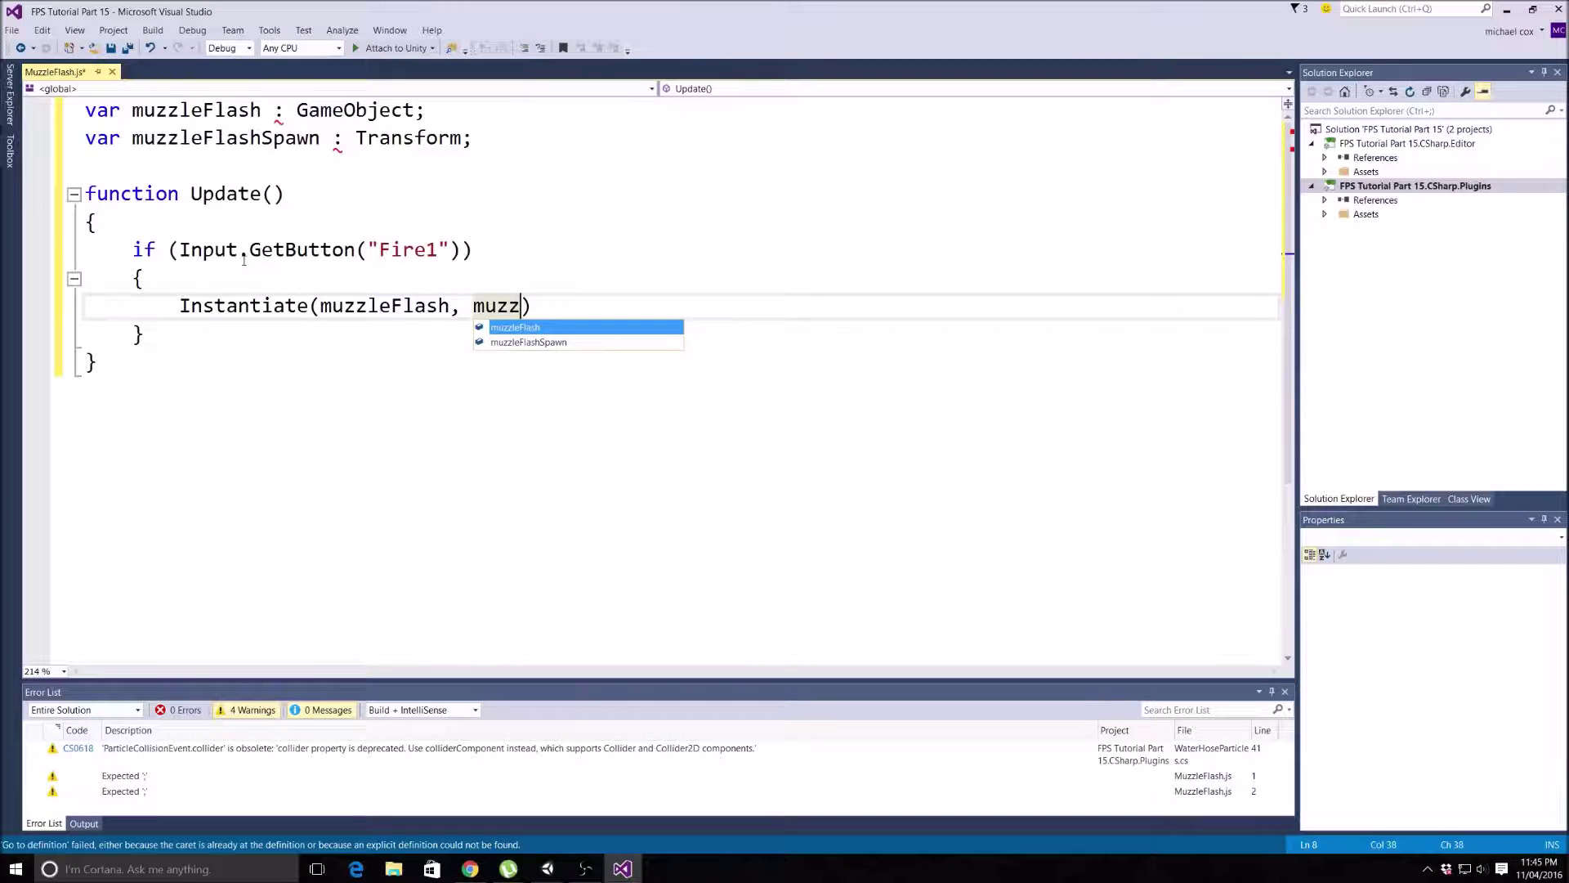
{"action": "key", "text": "Down"}
{"action": "key", "text": "Tab"}
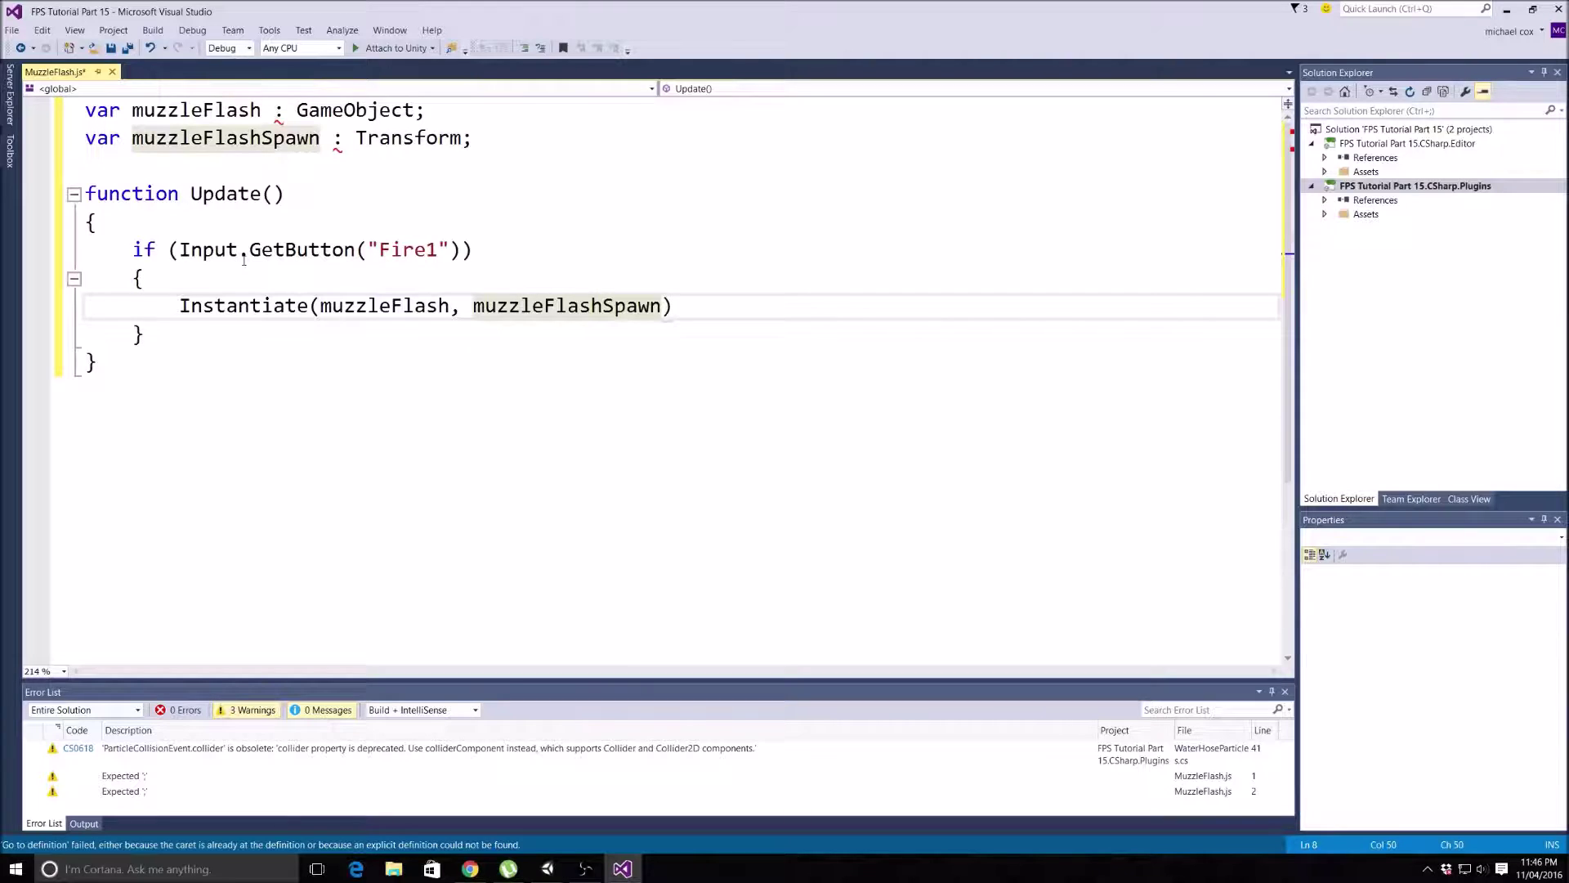
{"action": "type", "text": "."}
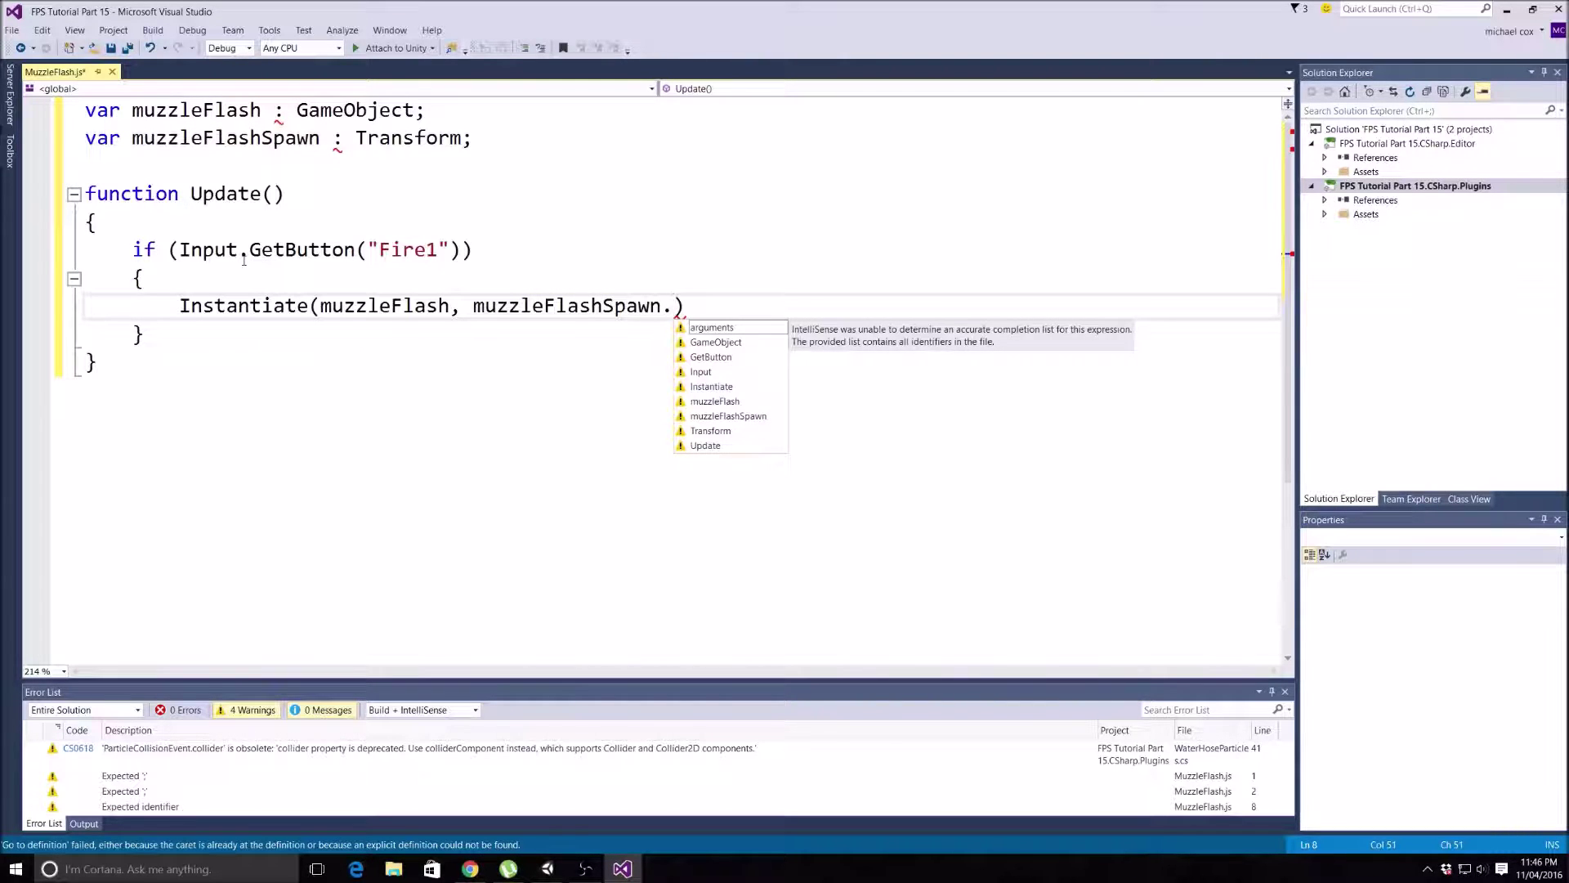
{"action": "type", "text": "position"}
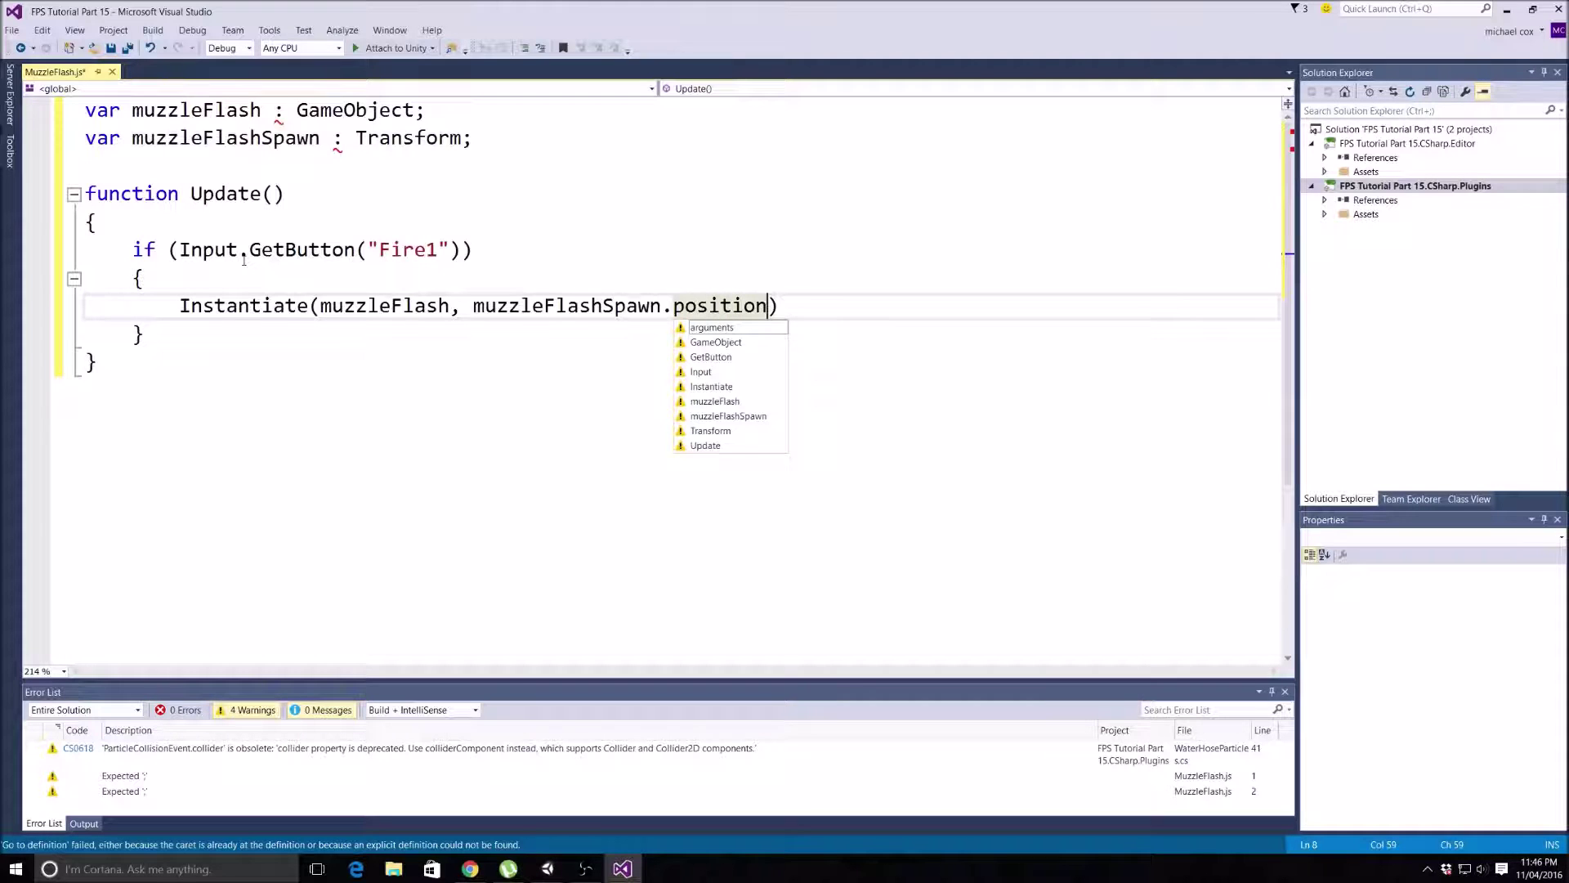
Step: Add muzzleFlashSpawn.rotation as the third argument of the Instantiate call, end the statement with a semicolon, and save the script
{"action": "type", "text": ", "}
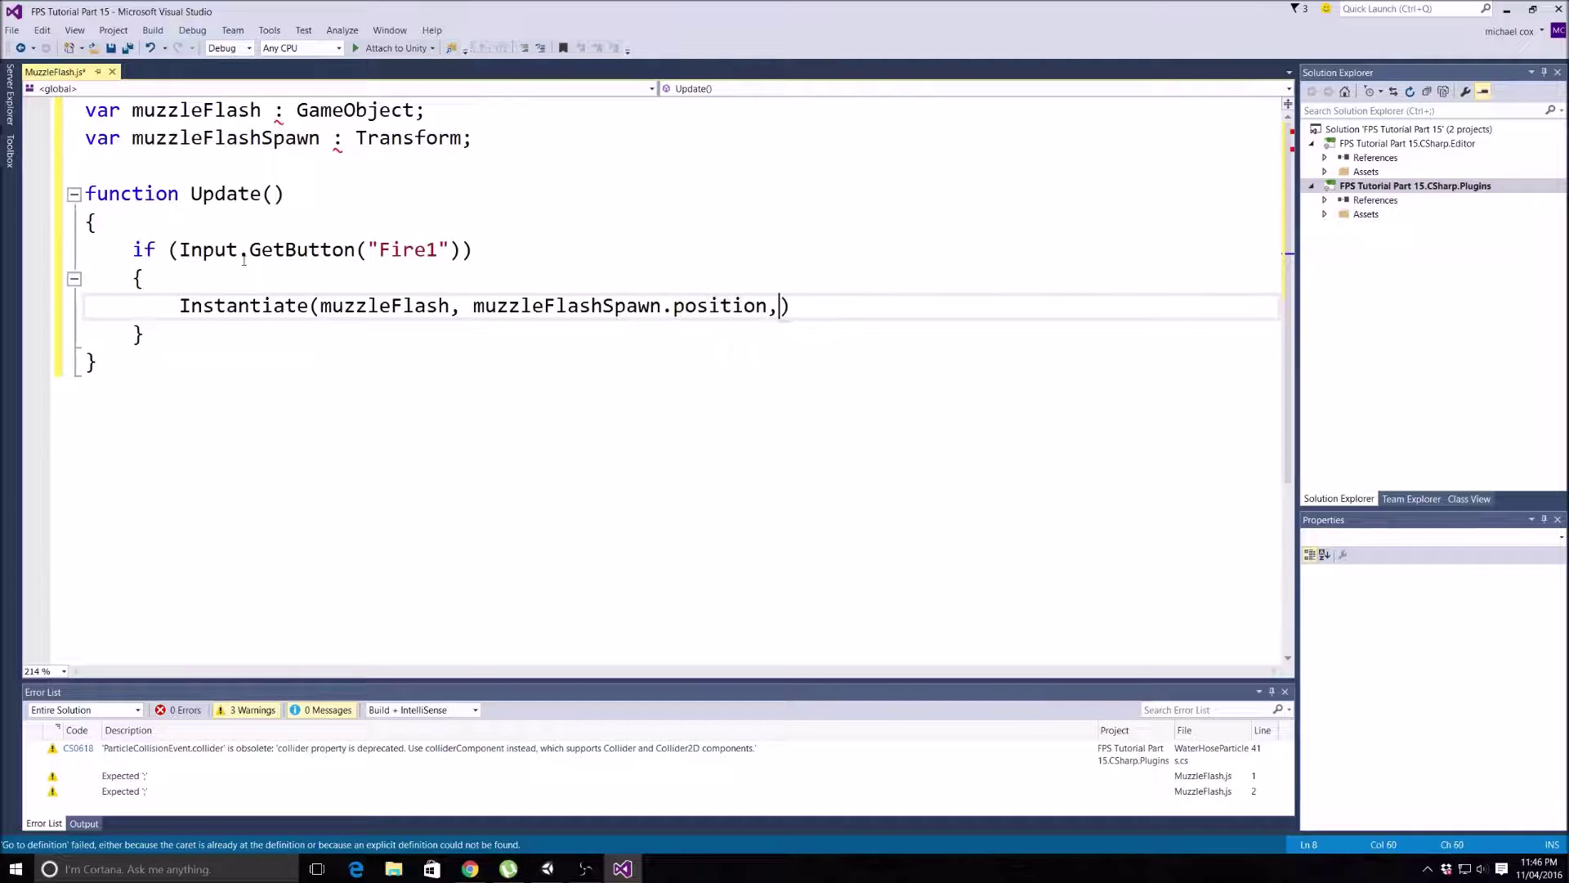
{"action": "type", "text": "muzzle"}
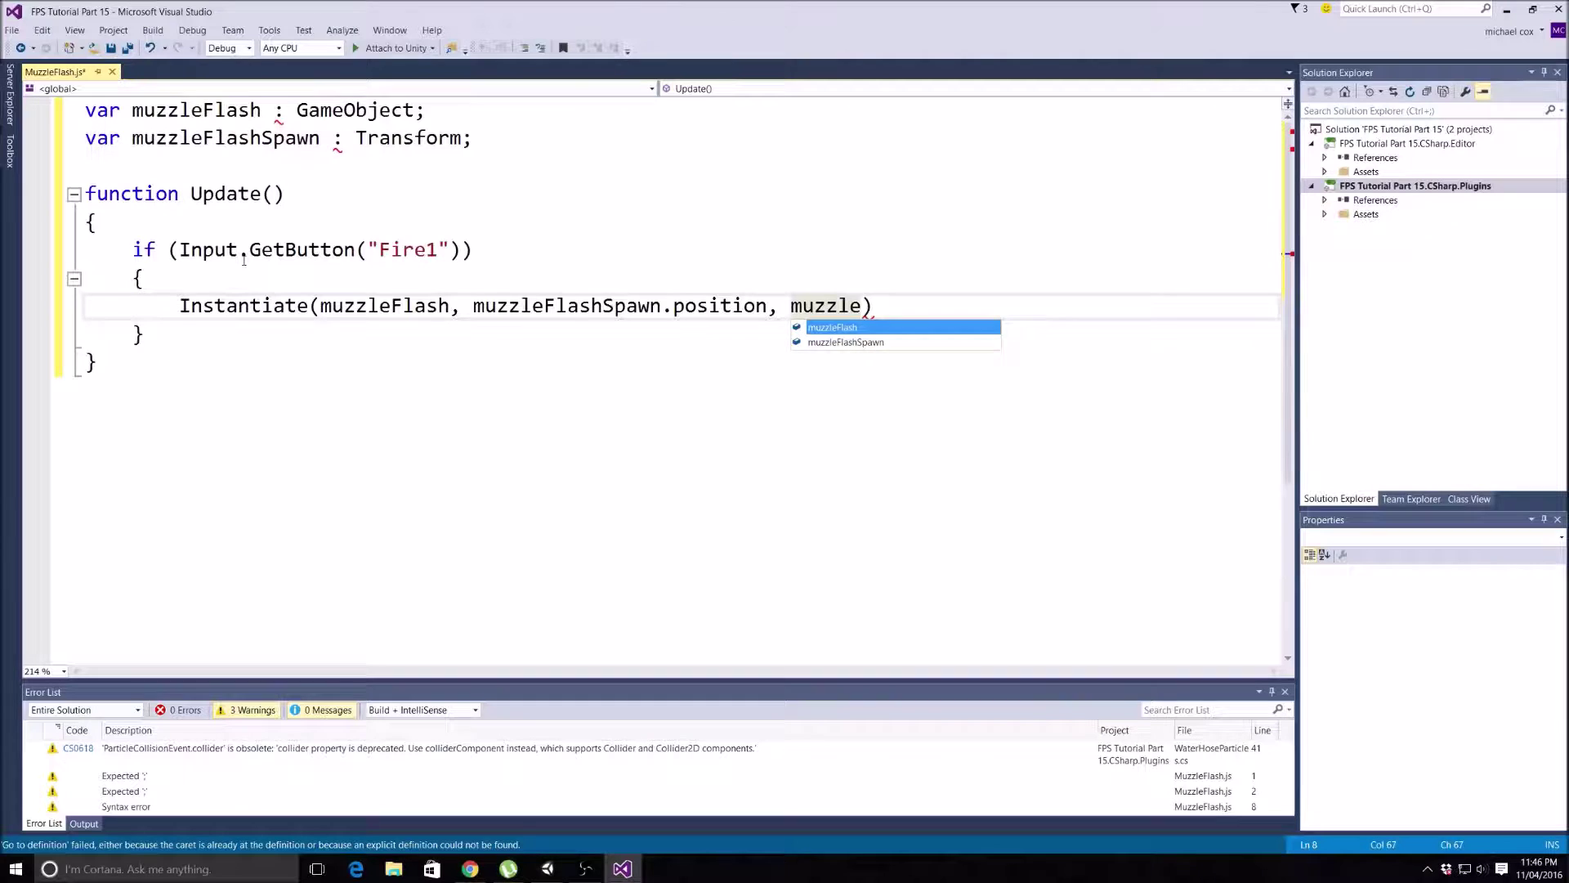
{"action": "key", "text": "Down"}
{"action": "key", "text": "Tab"}
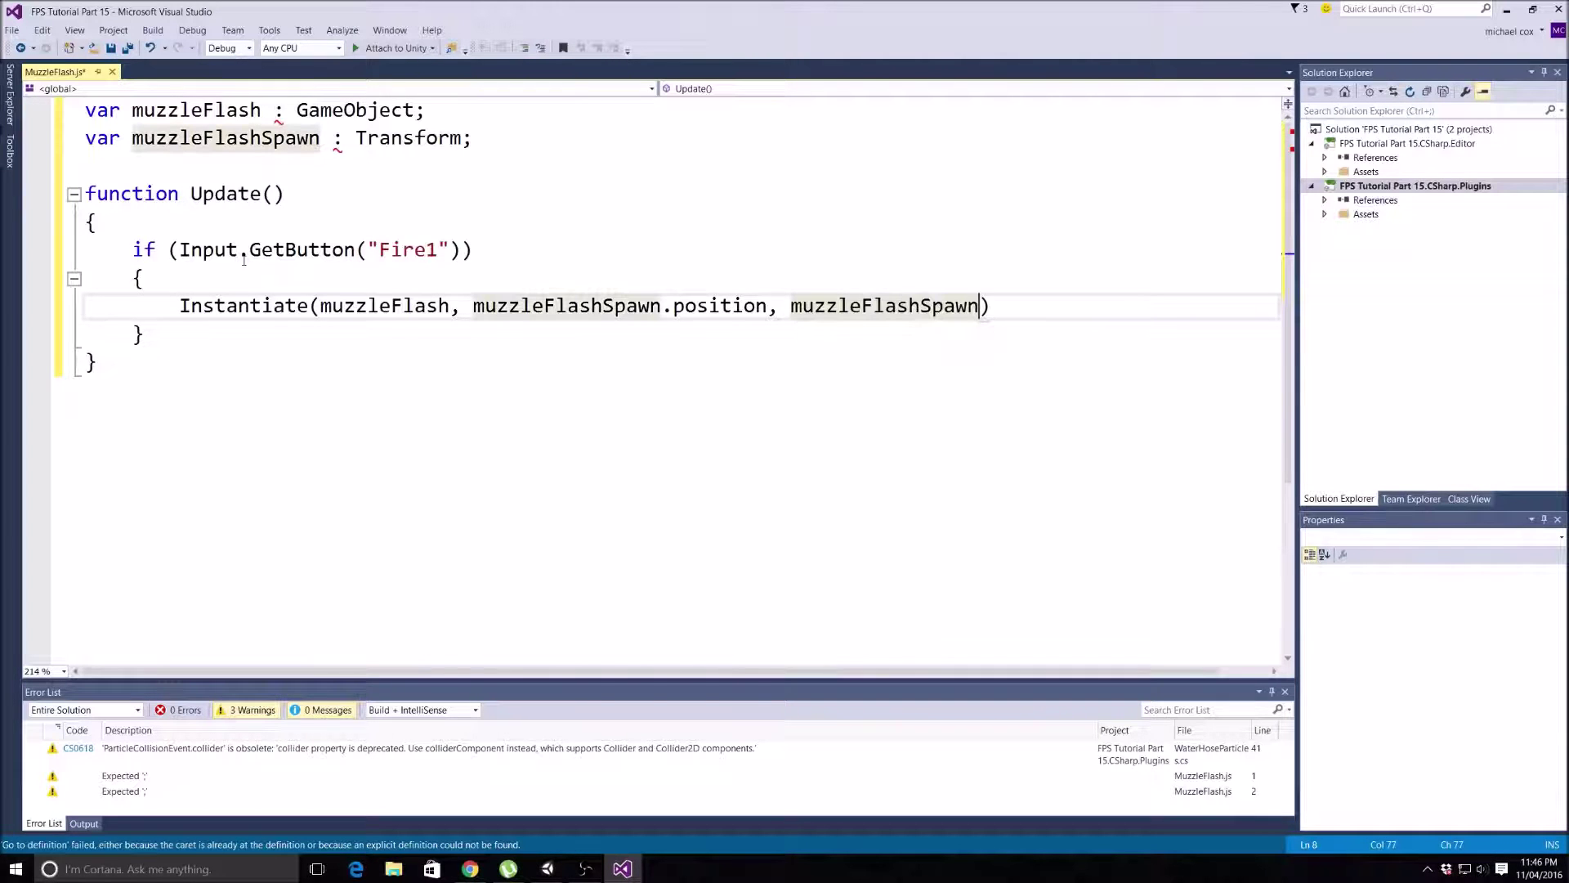
{"action": "type", "text": "."}
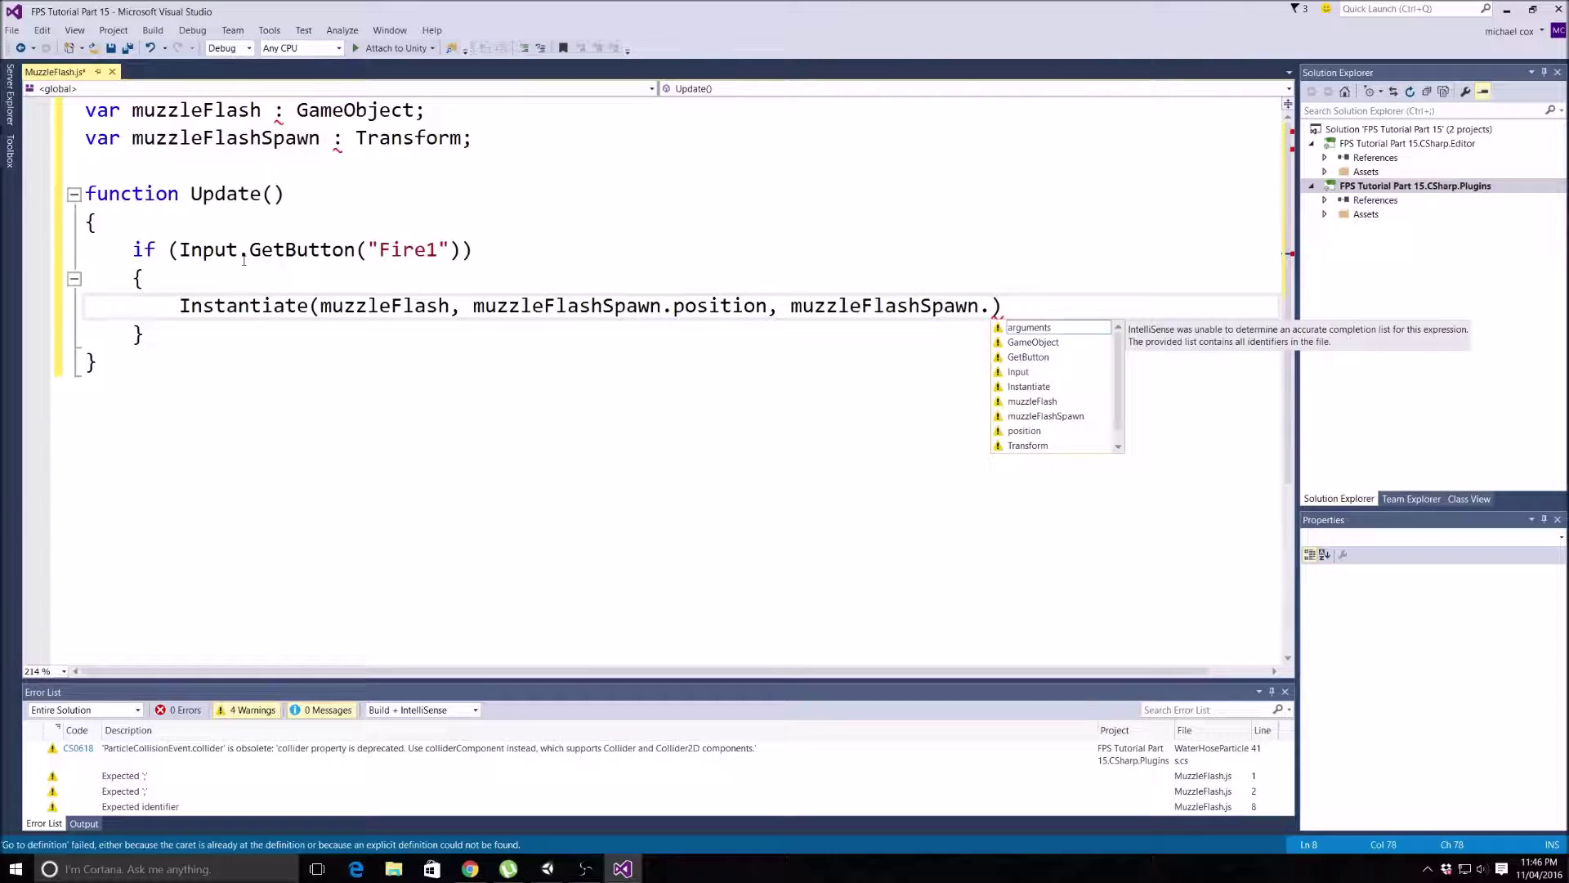
{"action": "type", "text": "rotati"}
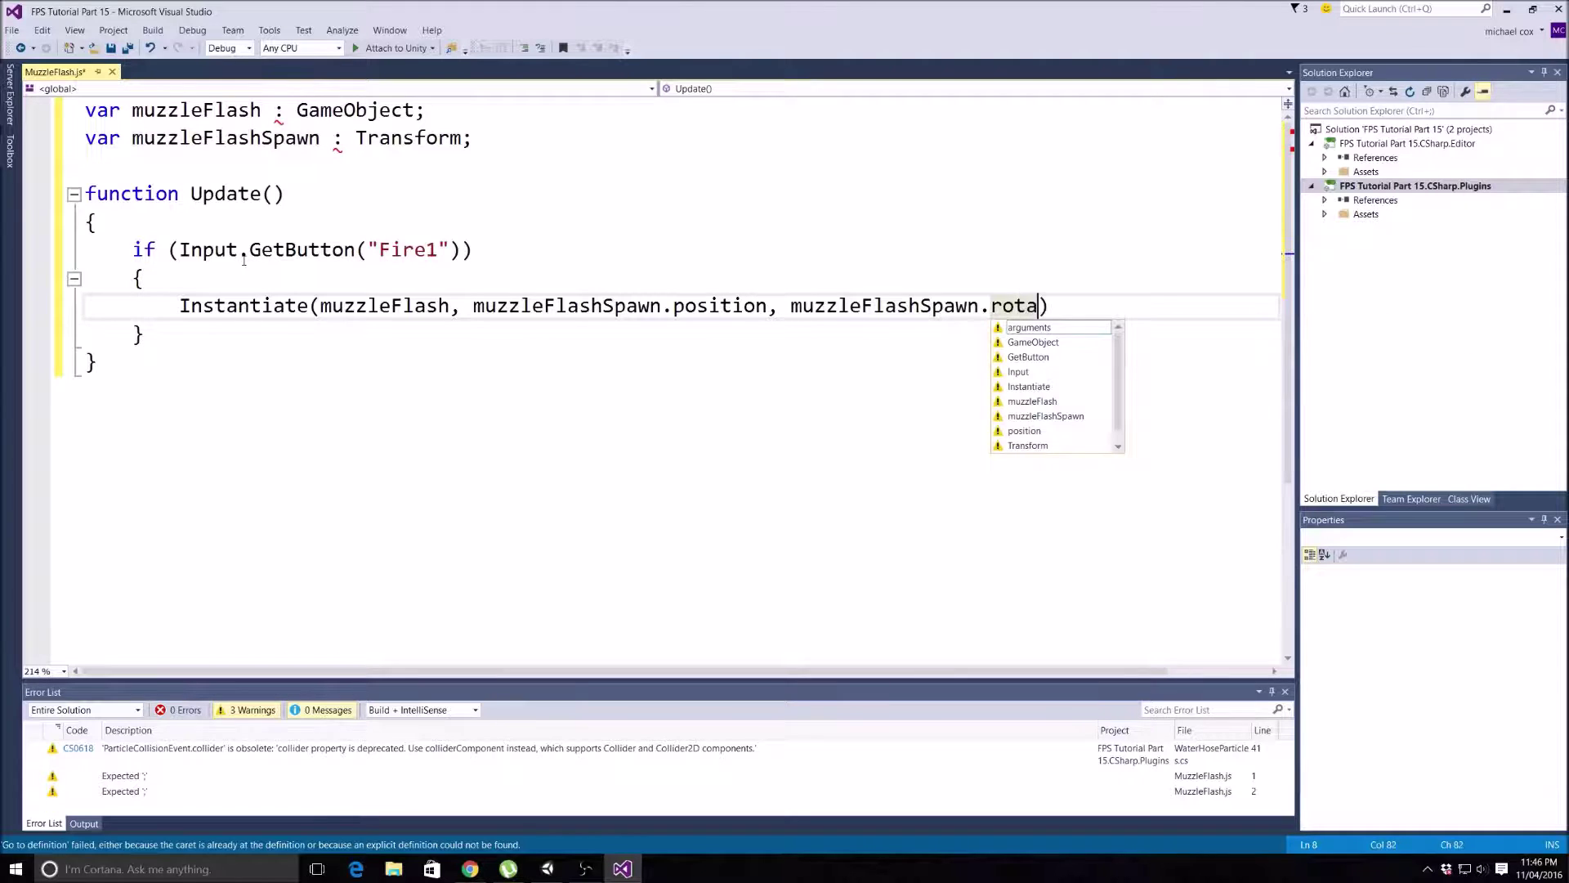
{"action": "type", "text": "on"}
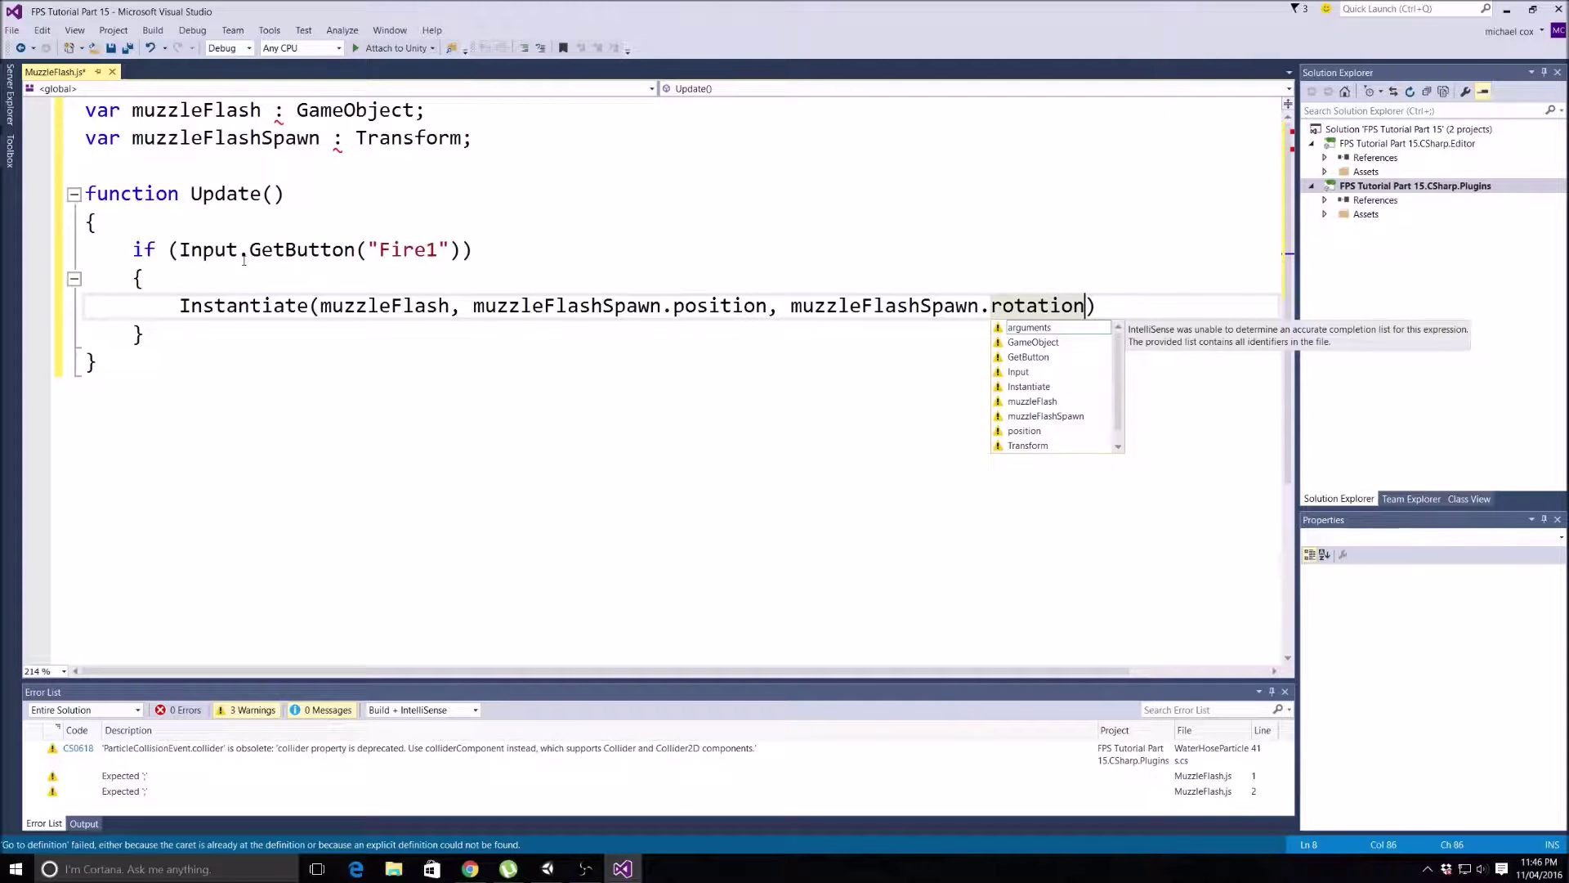
{"action": "type", "text": ");"}
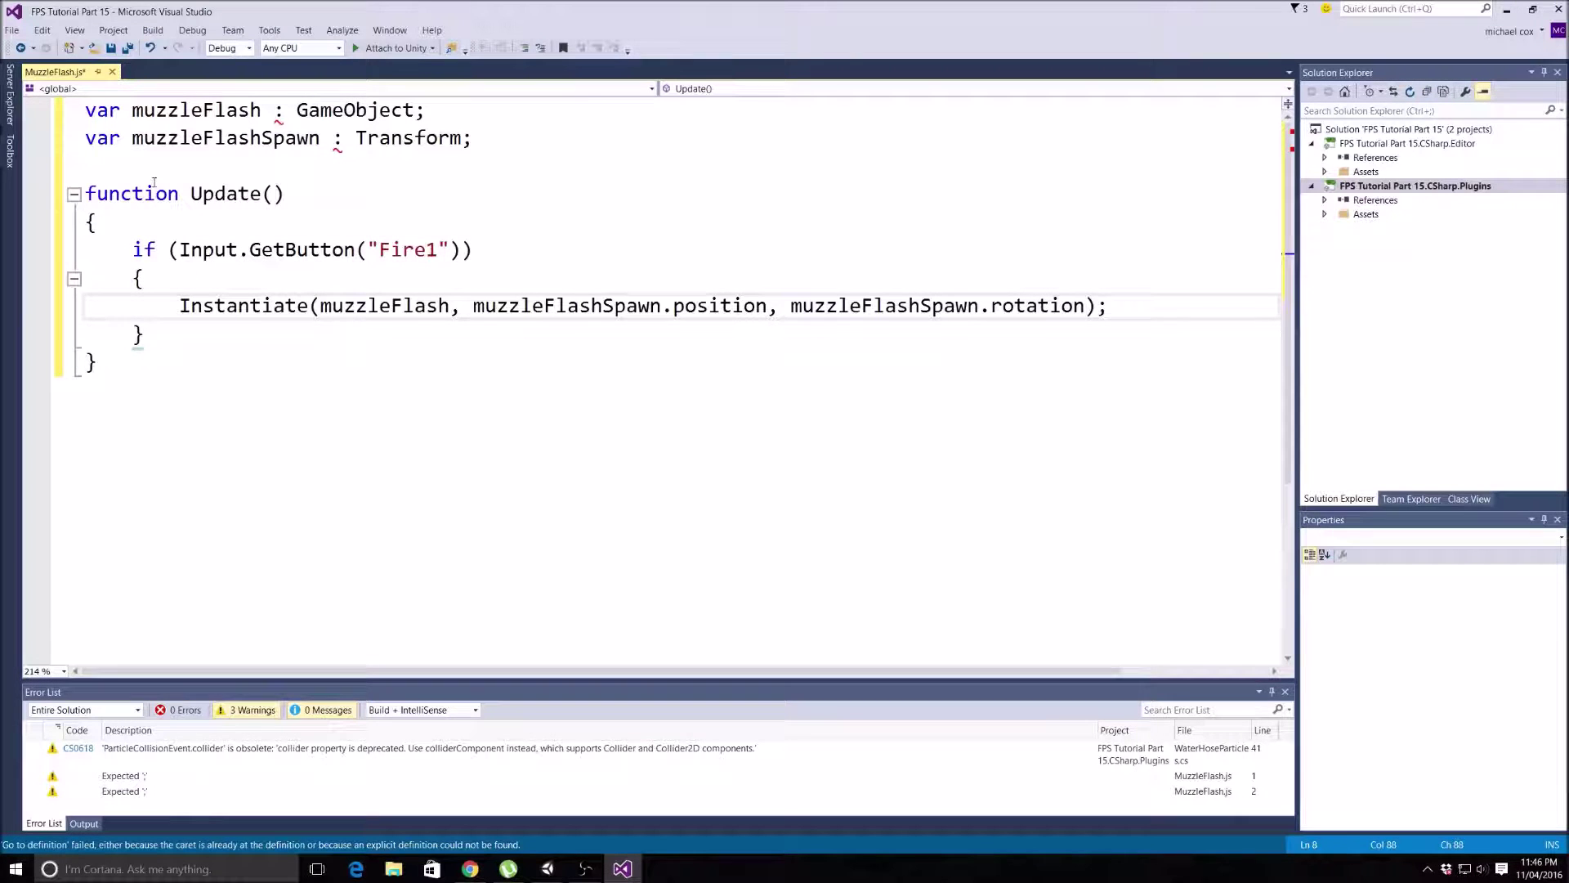
{"action": "key", "text": "ctrl+s"}
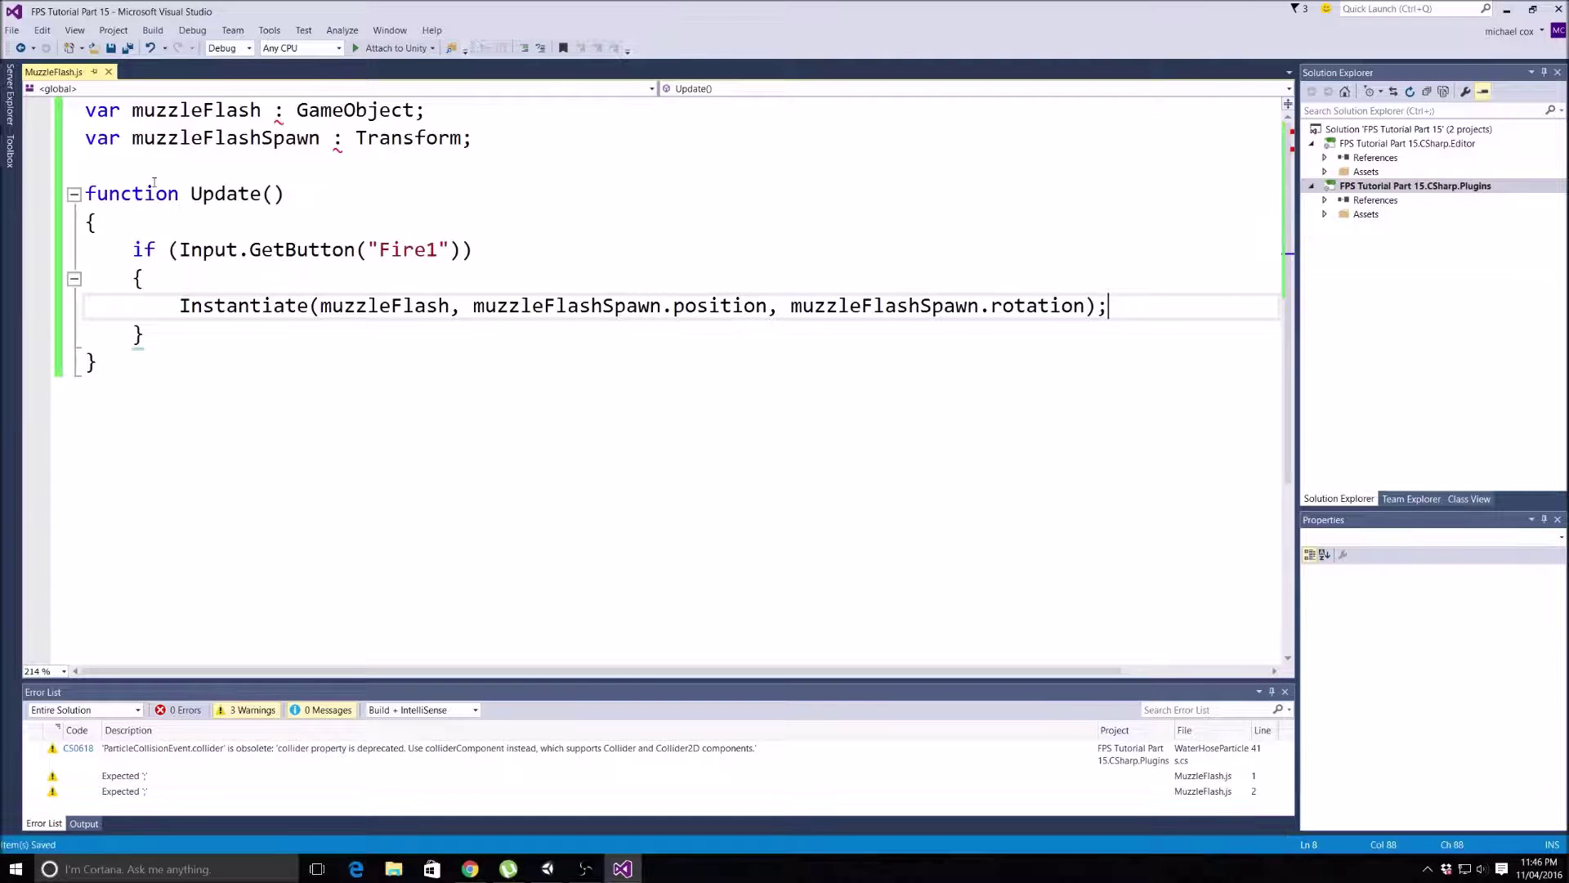
Step: Switch to Unity and delete the MuzzleFlash instance under MuzzleFlashSpawn from the scene
{"action": "left_click", "coordinate": [547, 868]}
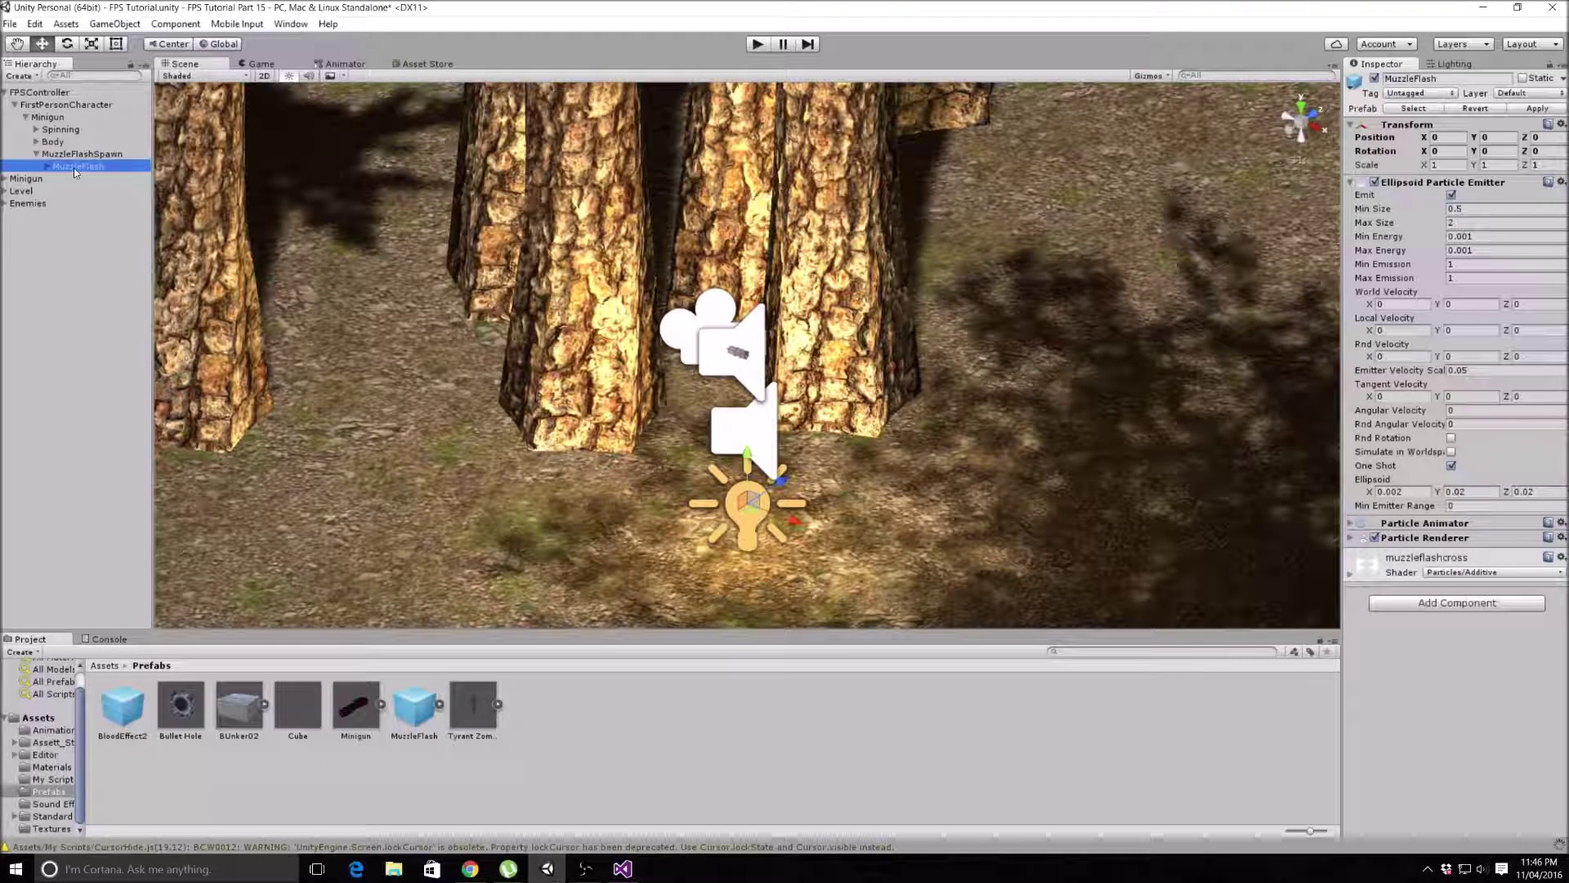
{"action": "key", "text": "Delete"}
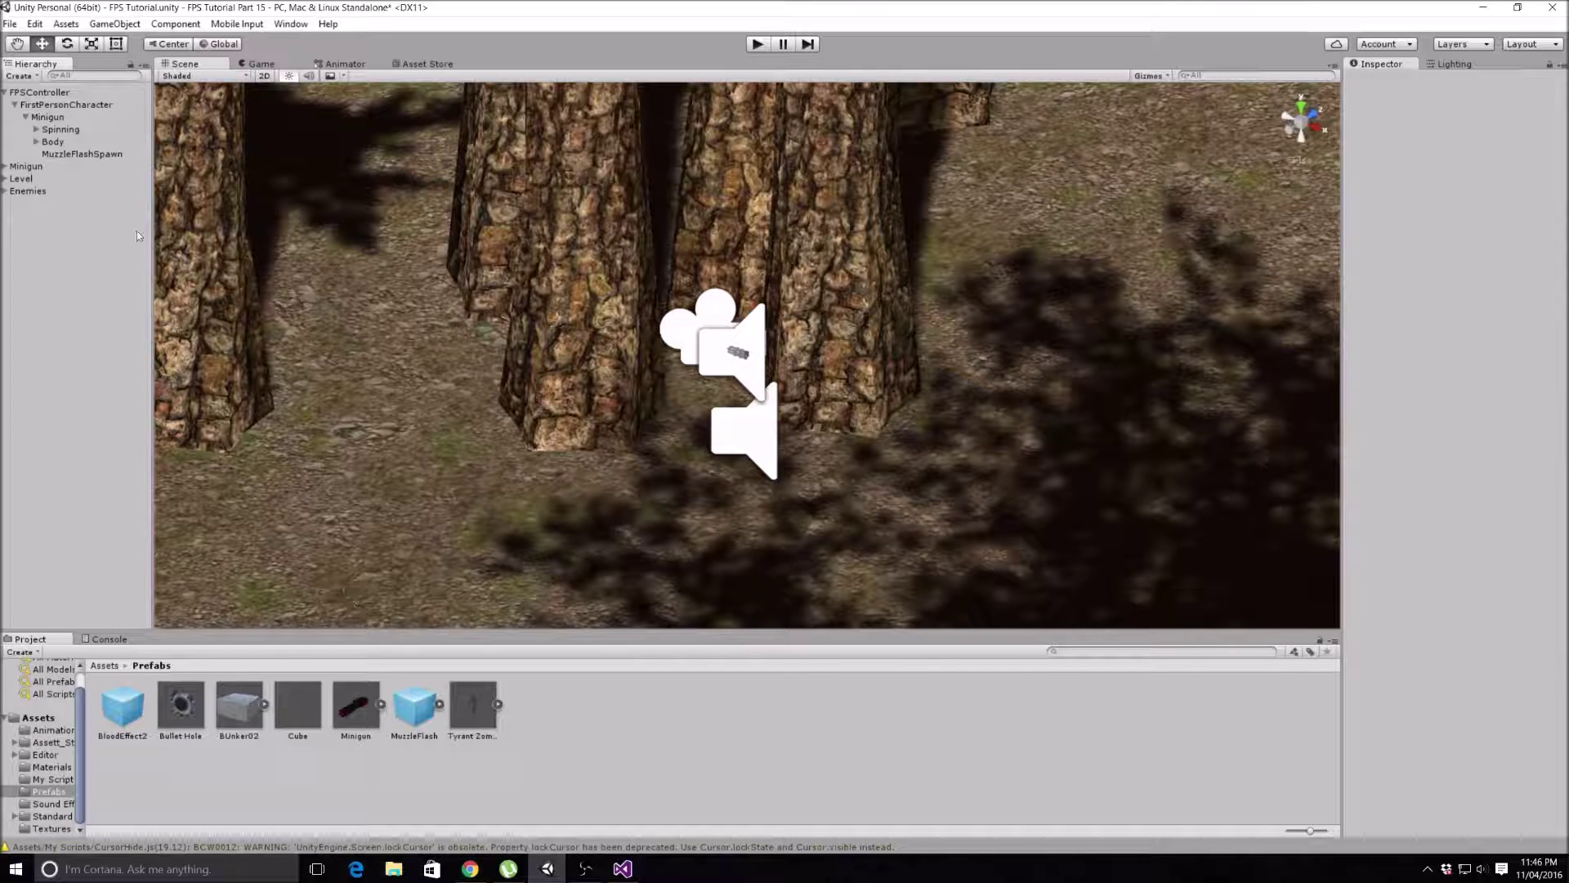
Step: Attach the MuzzleFlash script from the My Scripts folder to the Minigun under FirstPersonCharacter
{"action": "left_click", "coordinate": [50, 118]}
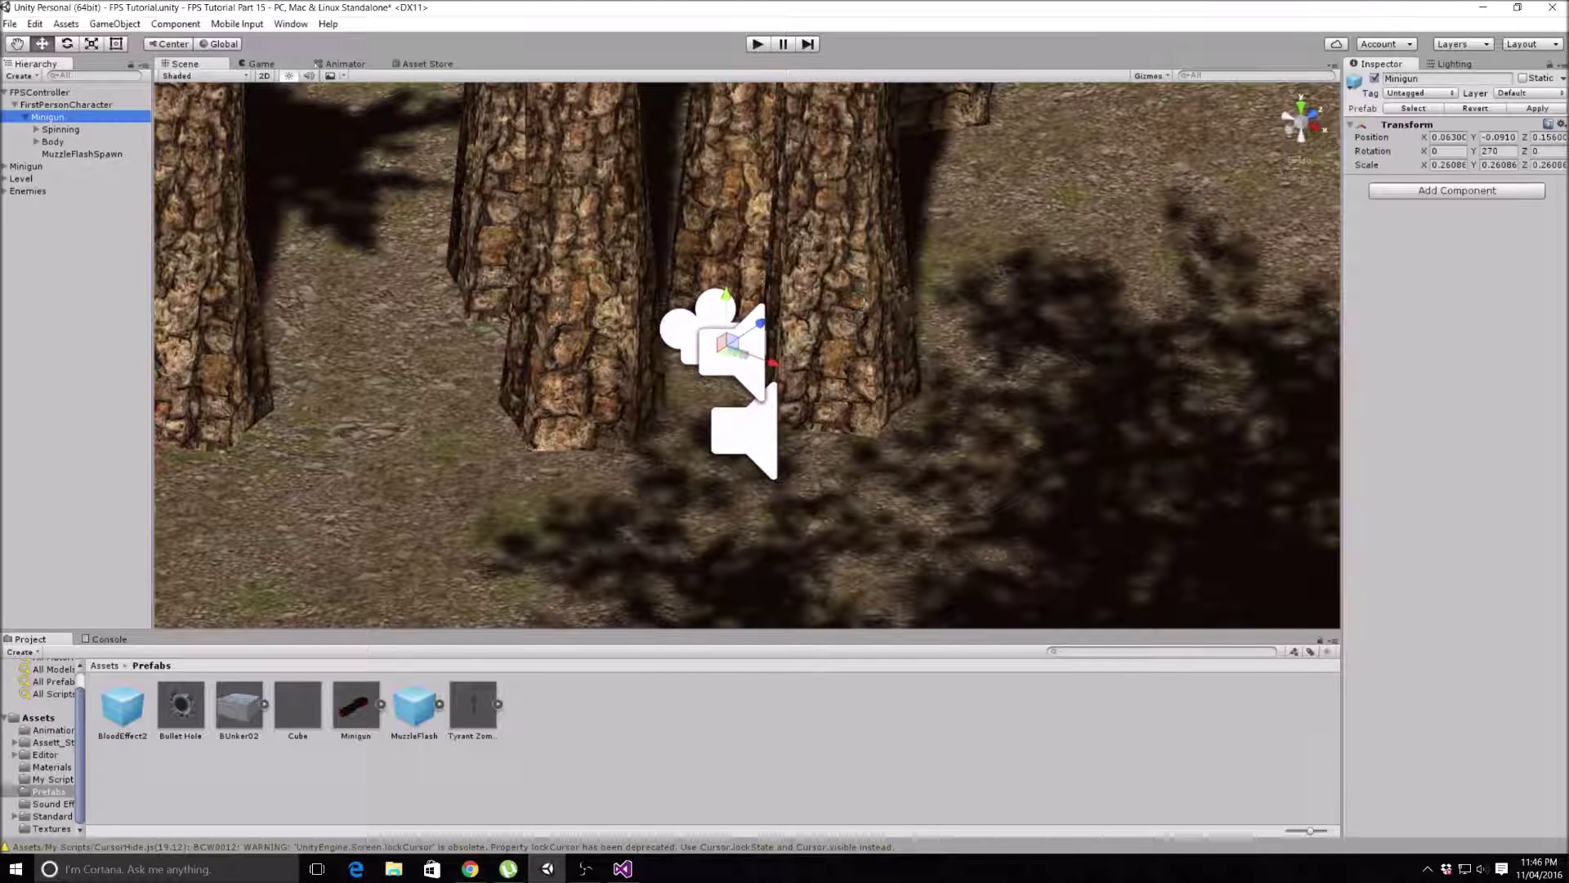
{"action": "left_click", "coordinate": [103, 666]}
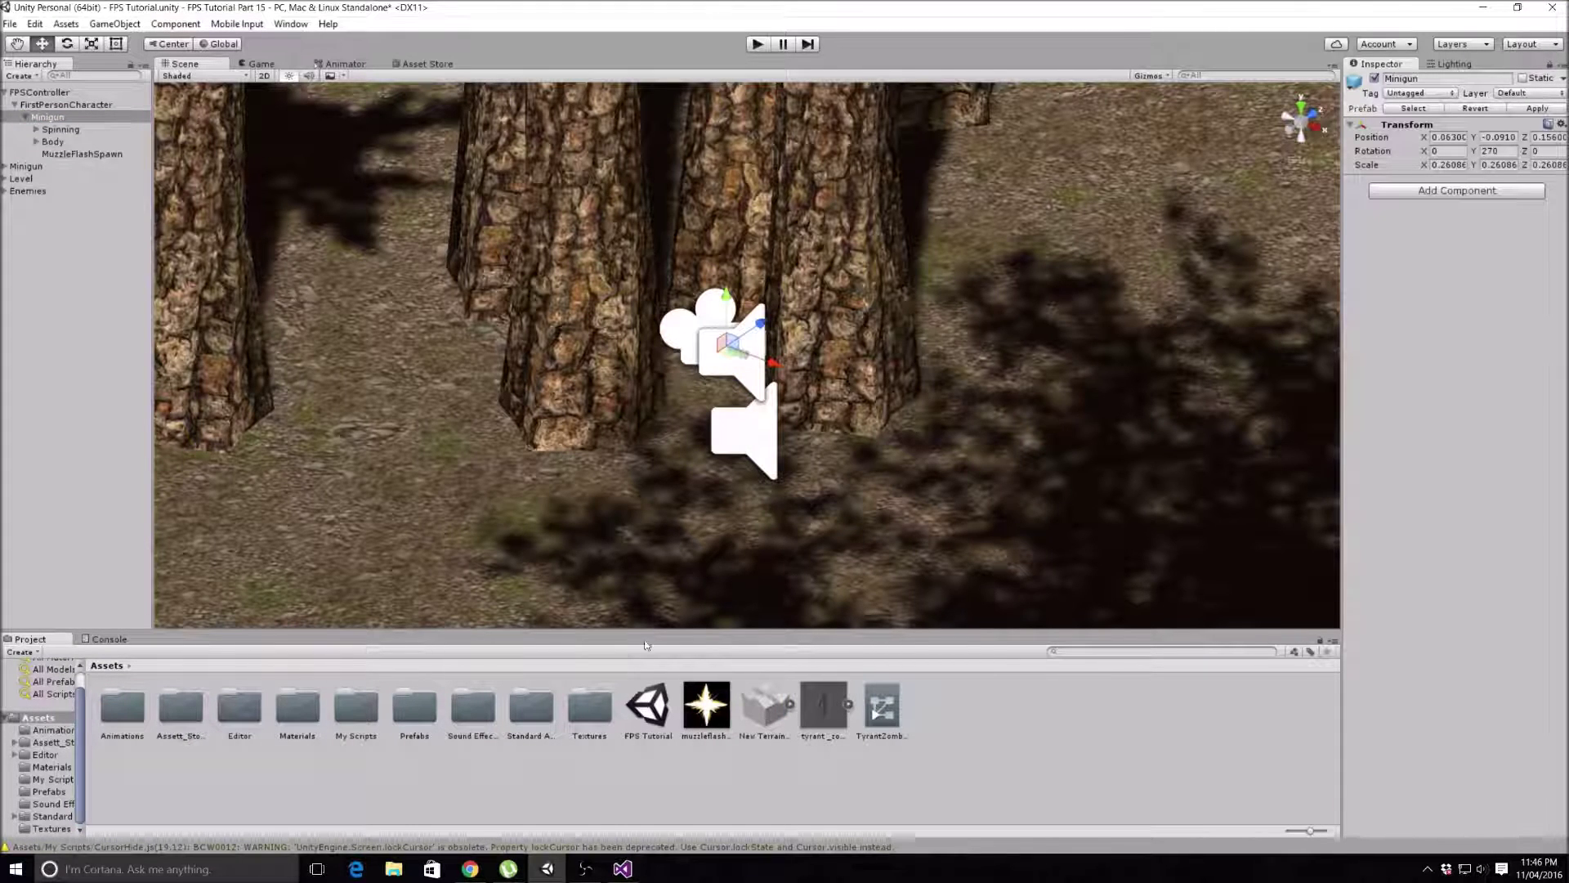
{"action": "double_click", "coordinate": [354, 708]}
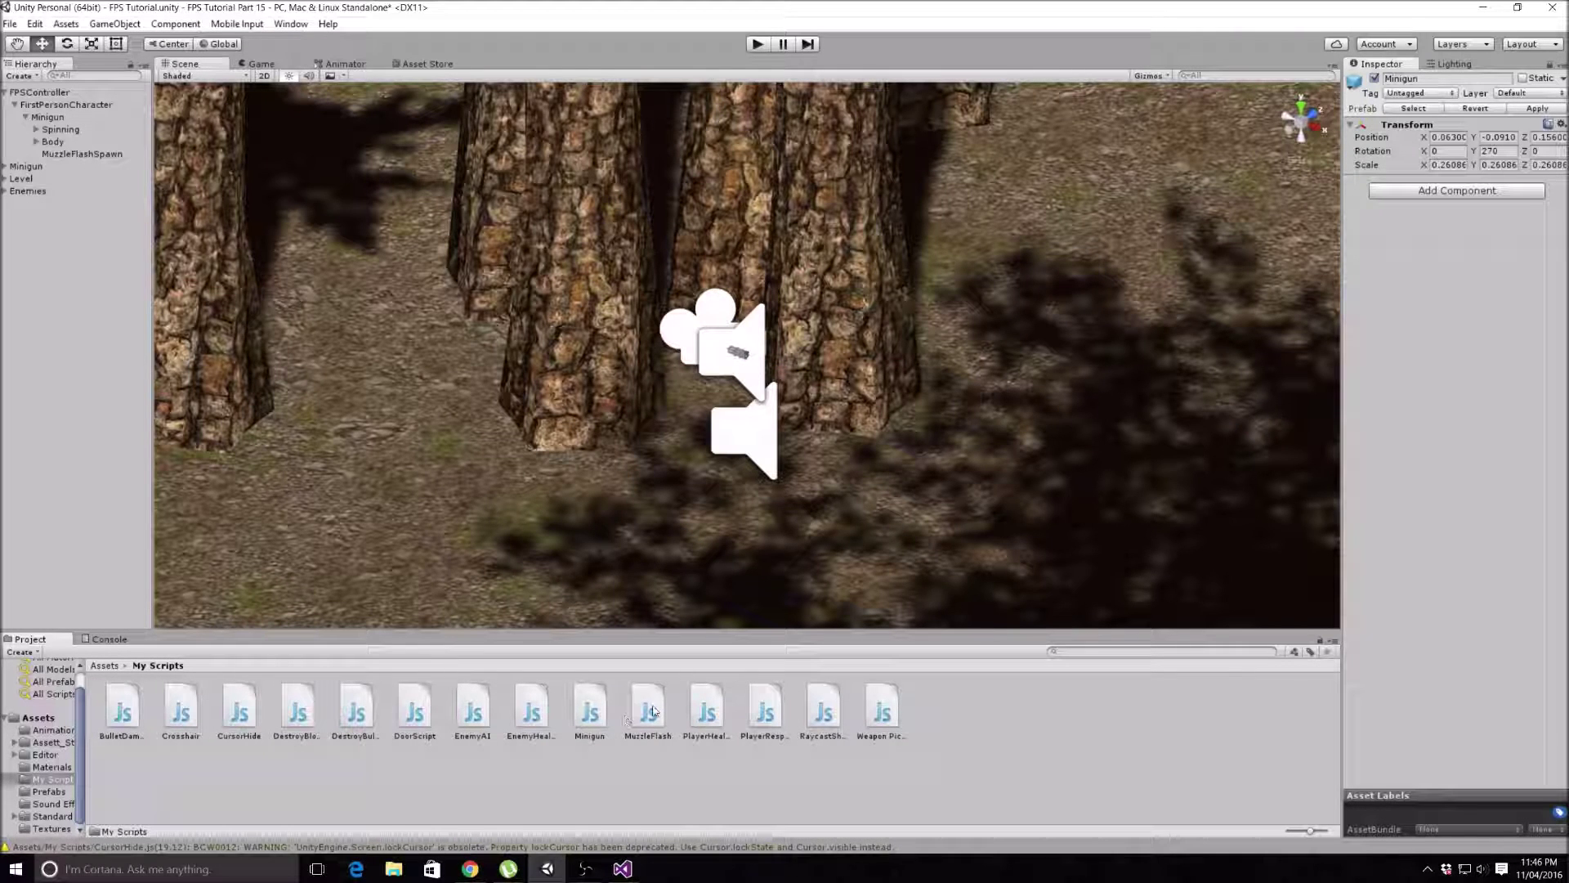
{"action": "left_click_drag", "start_coordinate": [654, 711], "coordinate": [1481, 268]}
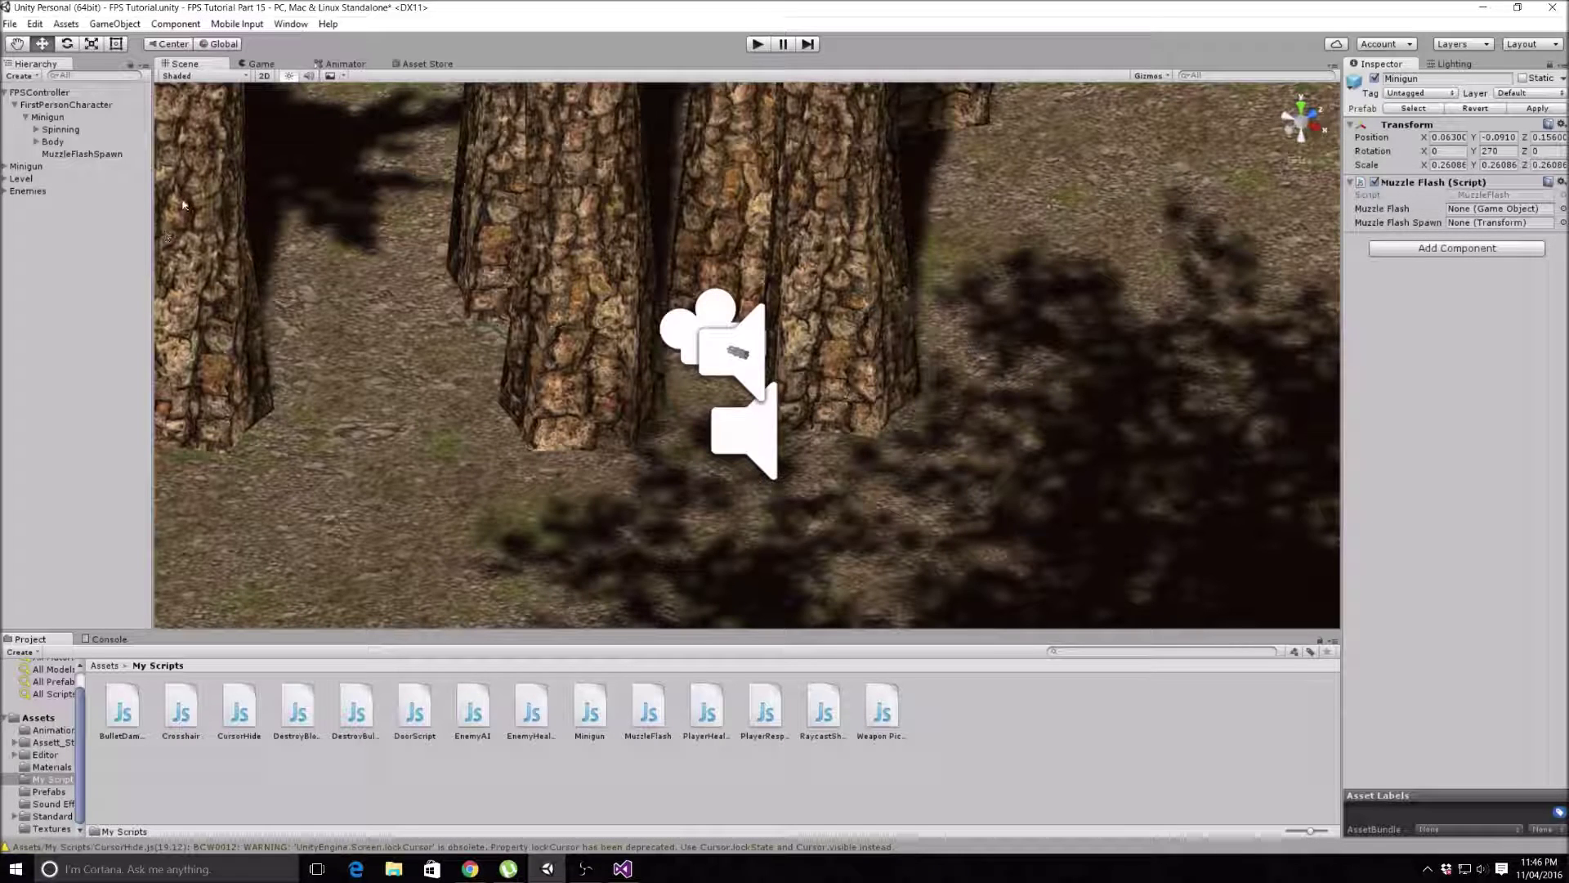
Step: Assign the MuzzleFlashSpawn object to the script's Muzzle Flash Spawn field and the MuzzleFlash prefab to its Muzzle Flash field
{"action": "left_click_drag", "start_coordinate": [102, 159], "coordinate": [1491, 229]}
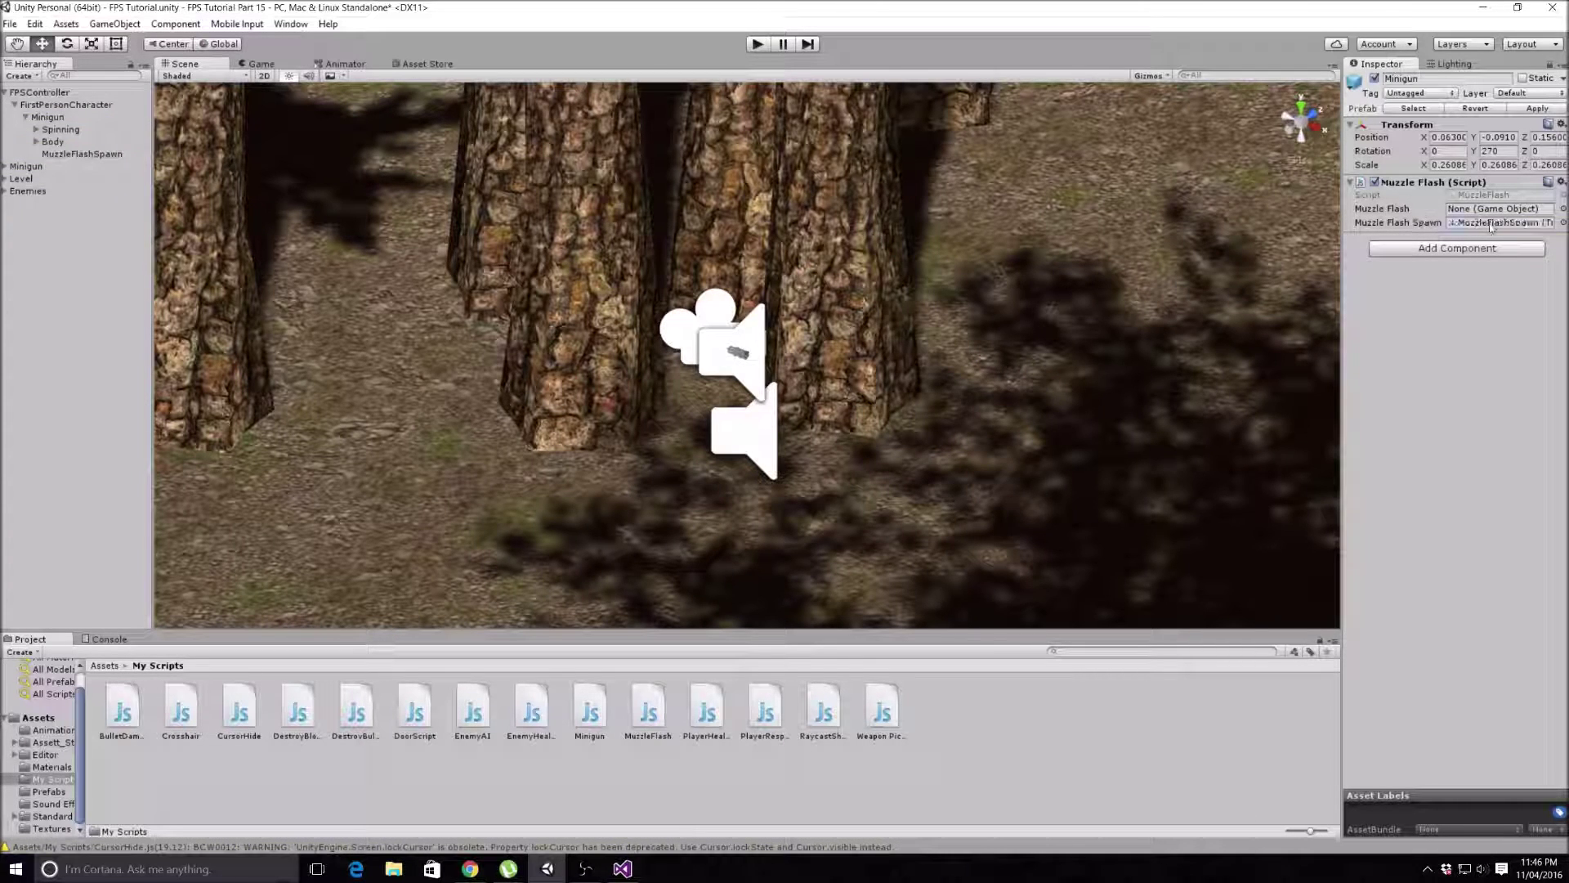
{"action": "left_click", "coordinate": [109, 665]}
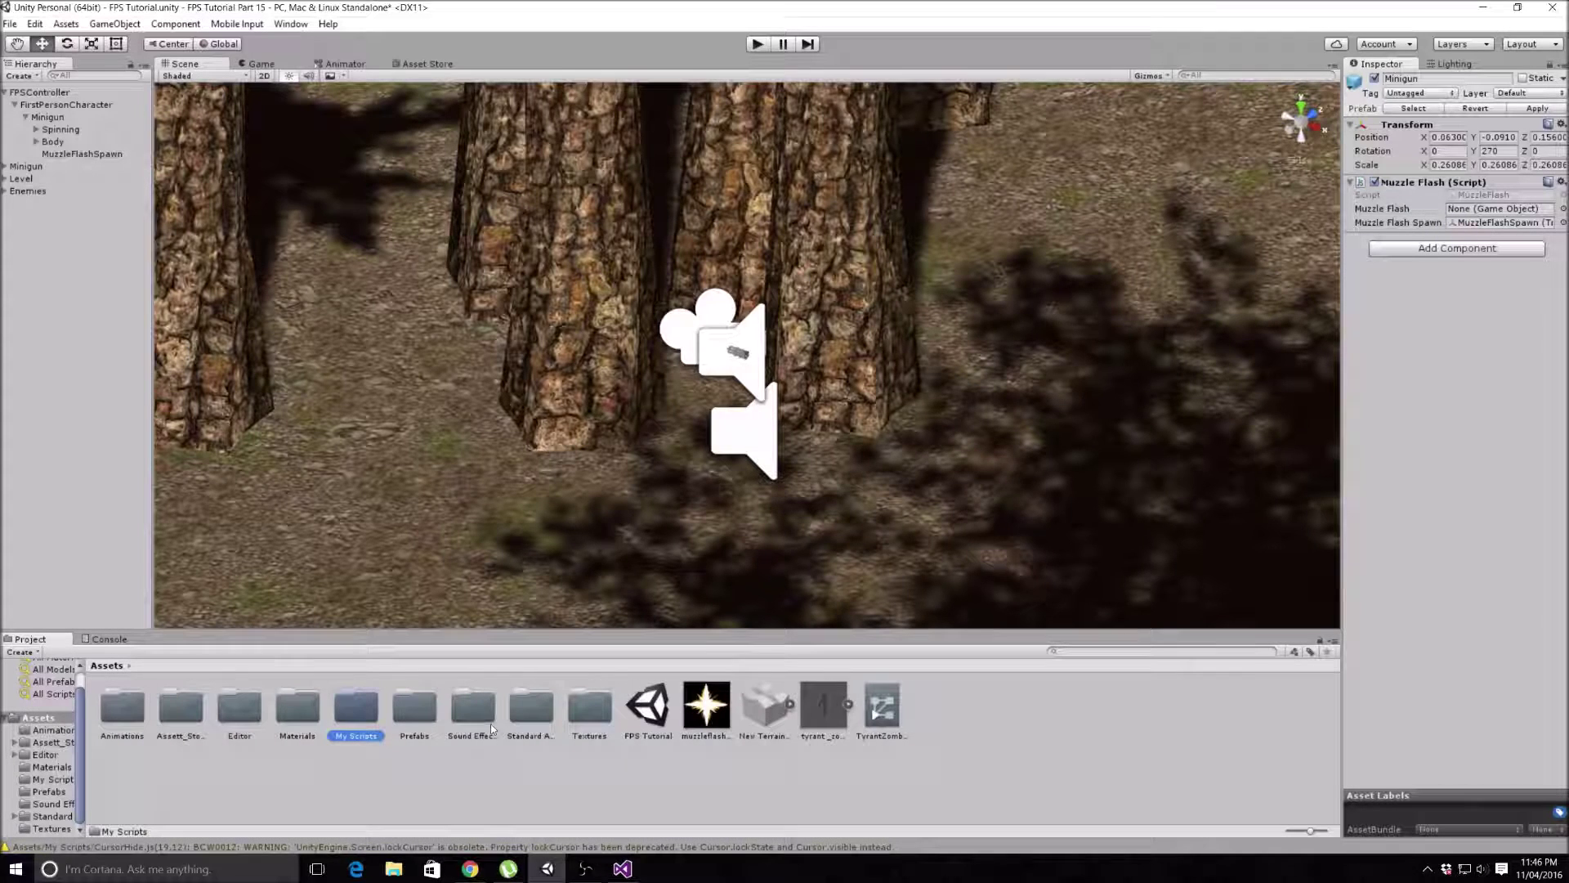
{"action": "double_click", "coordinate": [414, 708]}
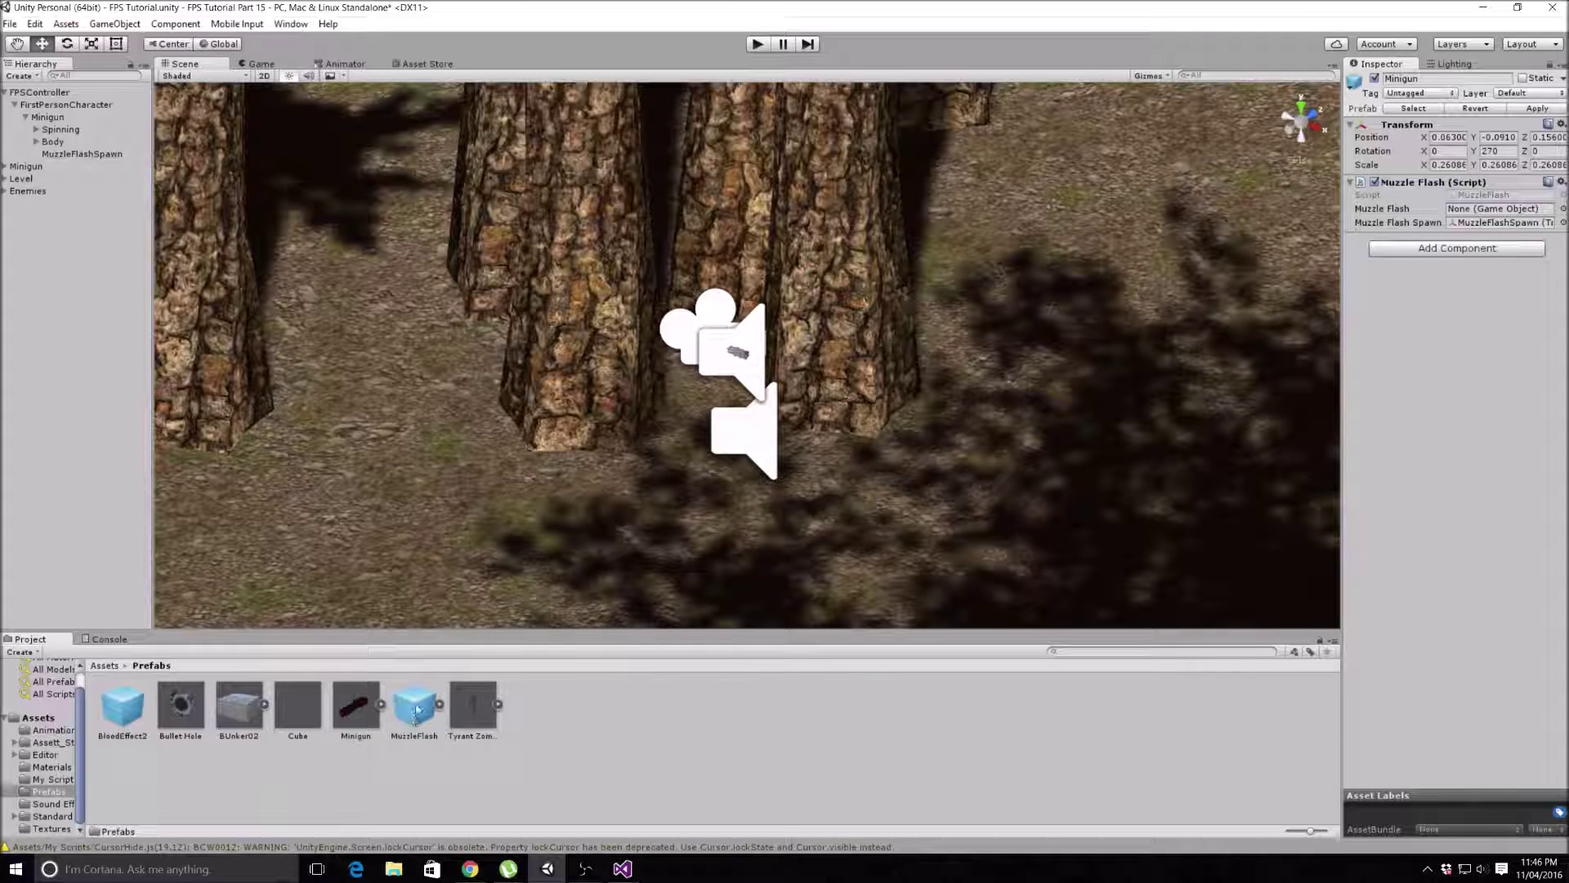
{"action": "left_click_drag", "start_coordinate": [414, 707], "coordinate": [1486, 214]}
{"action": "left_click", "coordinate": [5, 93]}
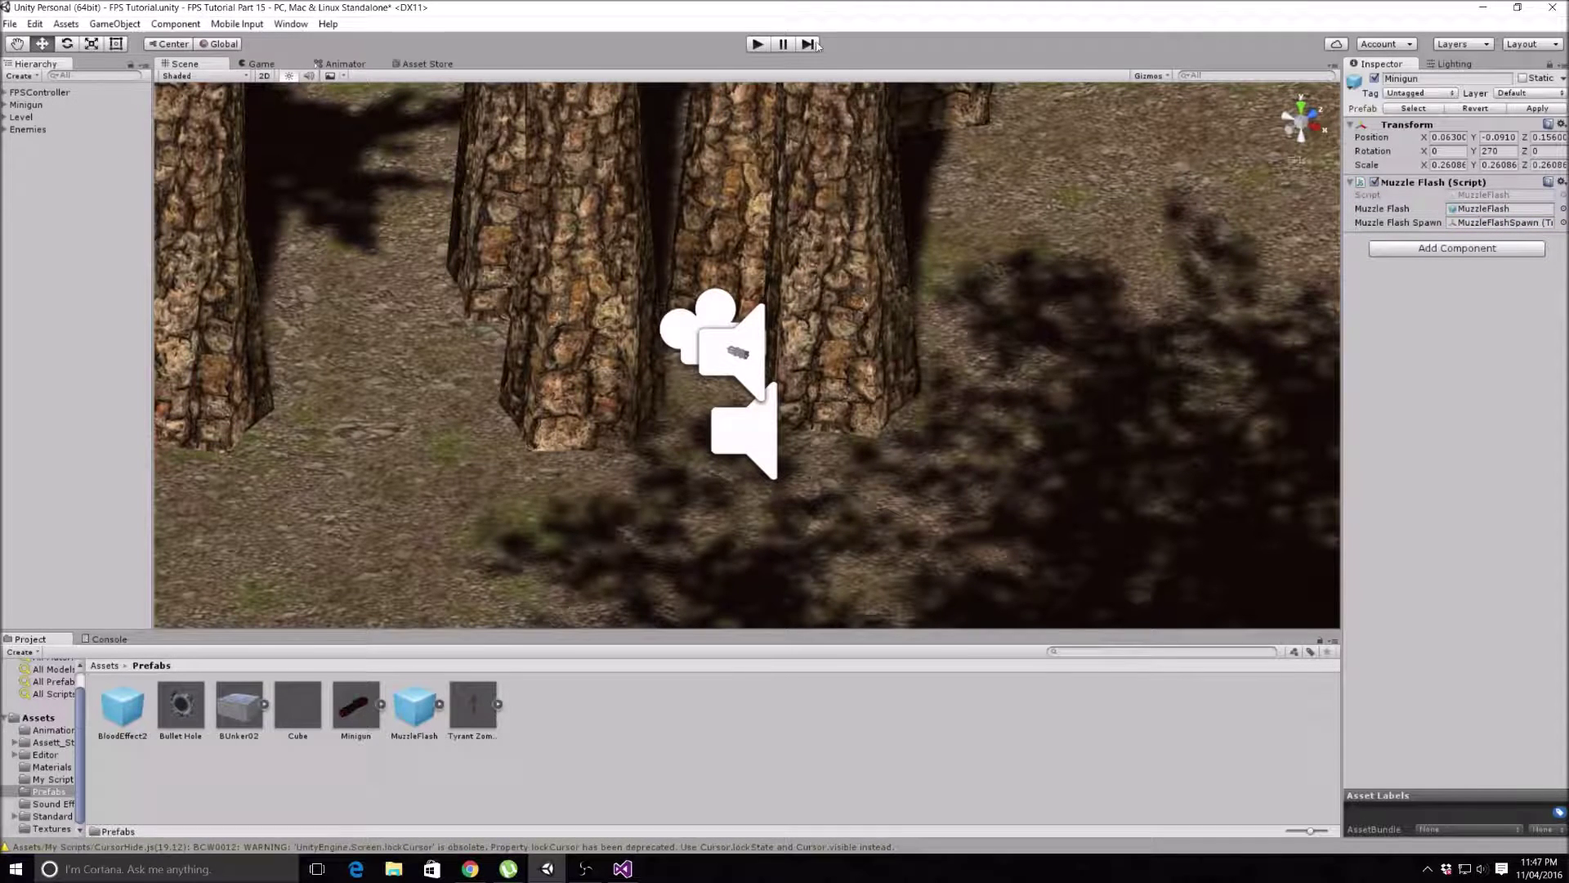
Step: Play-test the scene by picking up the minigun and firing at the bunker wall to check the muzzle flash, and stop play mode
{"action": "left_click", "coordinate": [758, 44]}
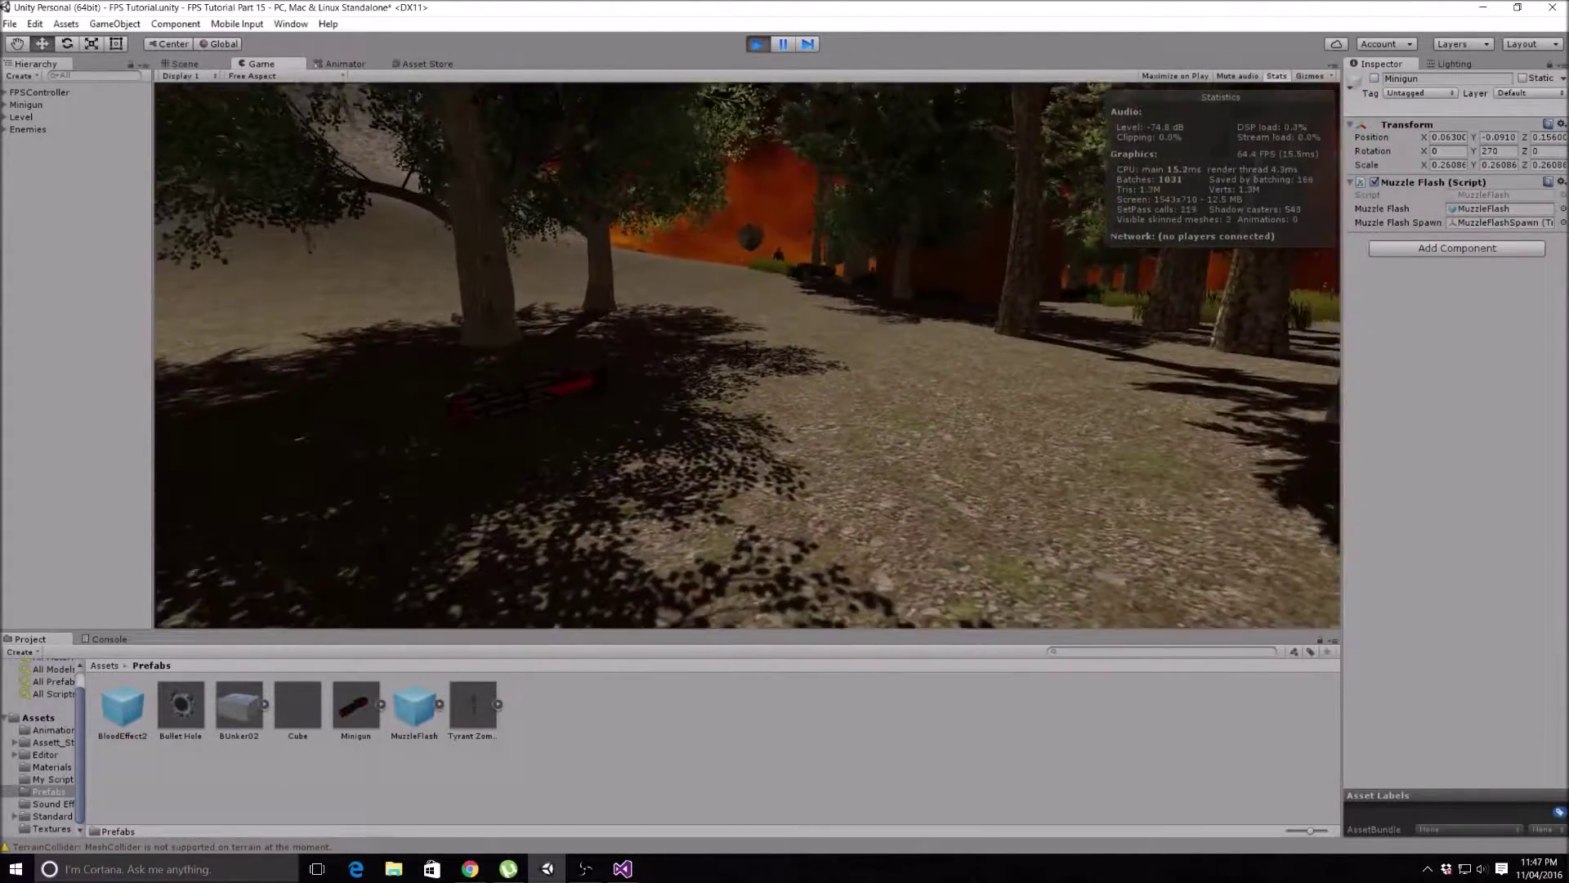
{"action": "key", "text": "w"}
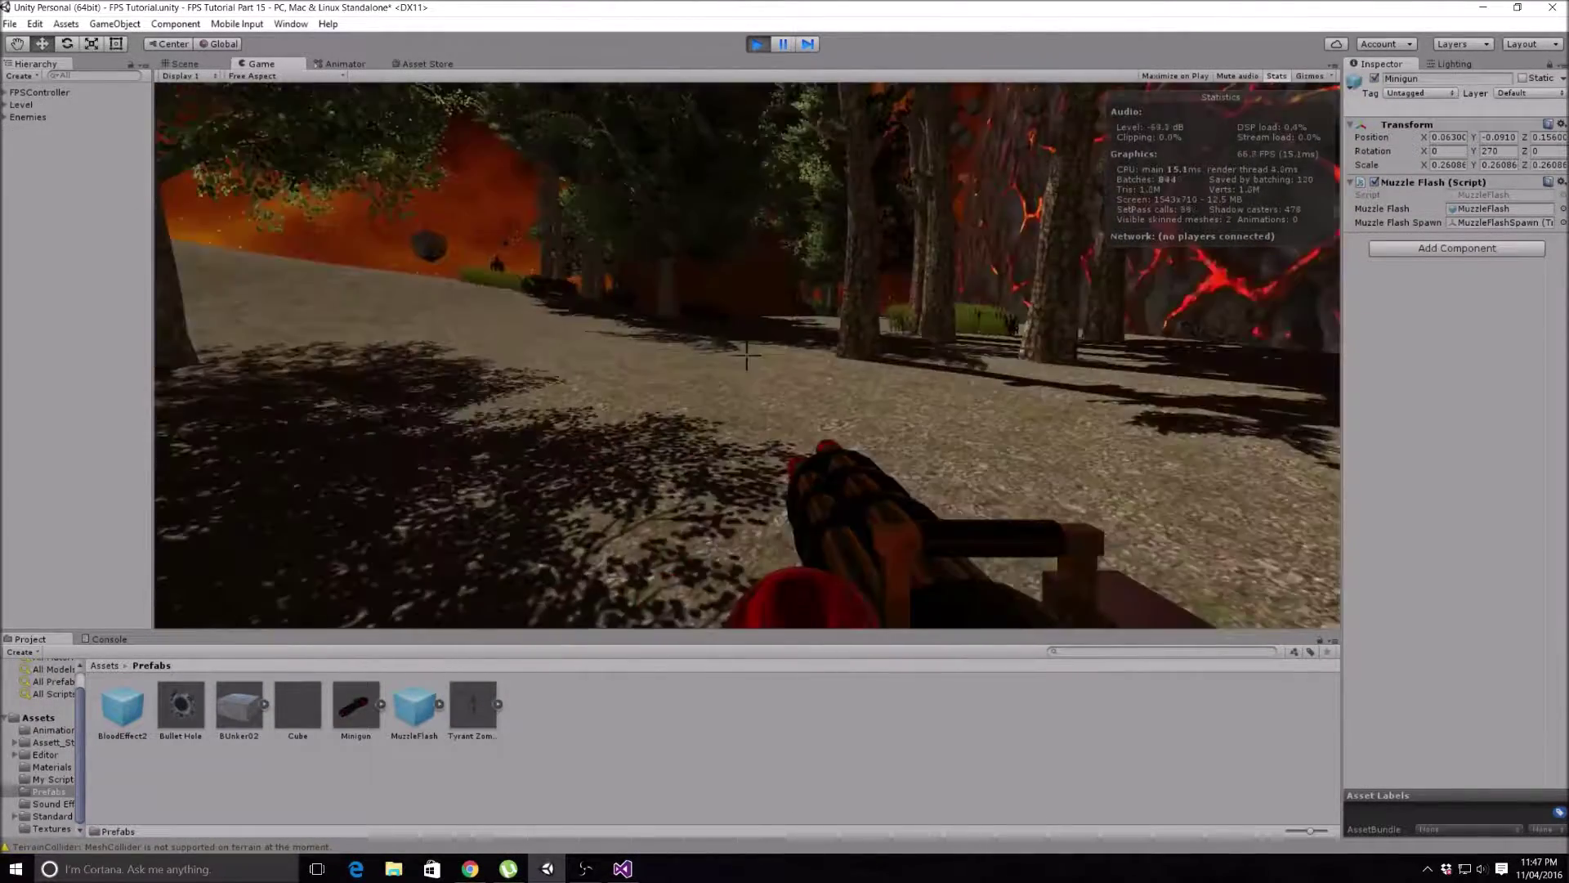
{"action": "left_click", "coordinate": [747, 354]}
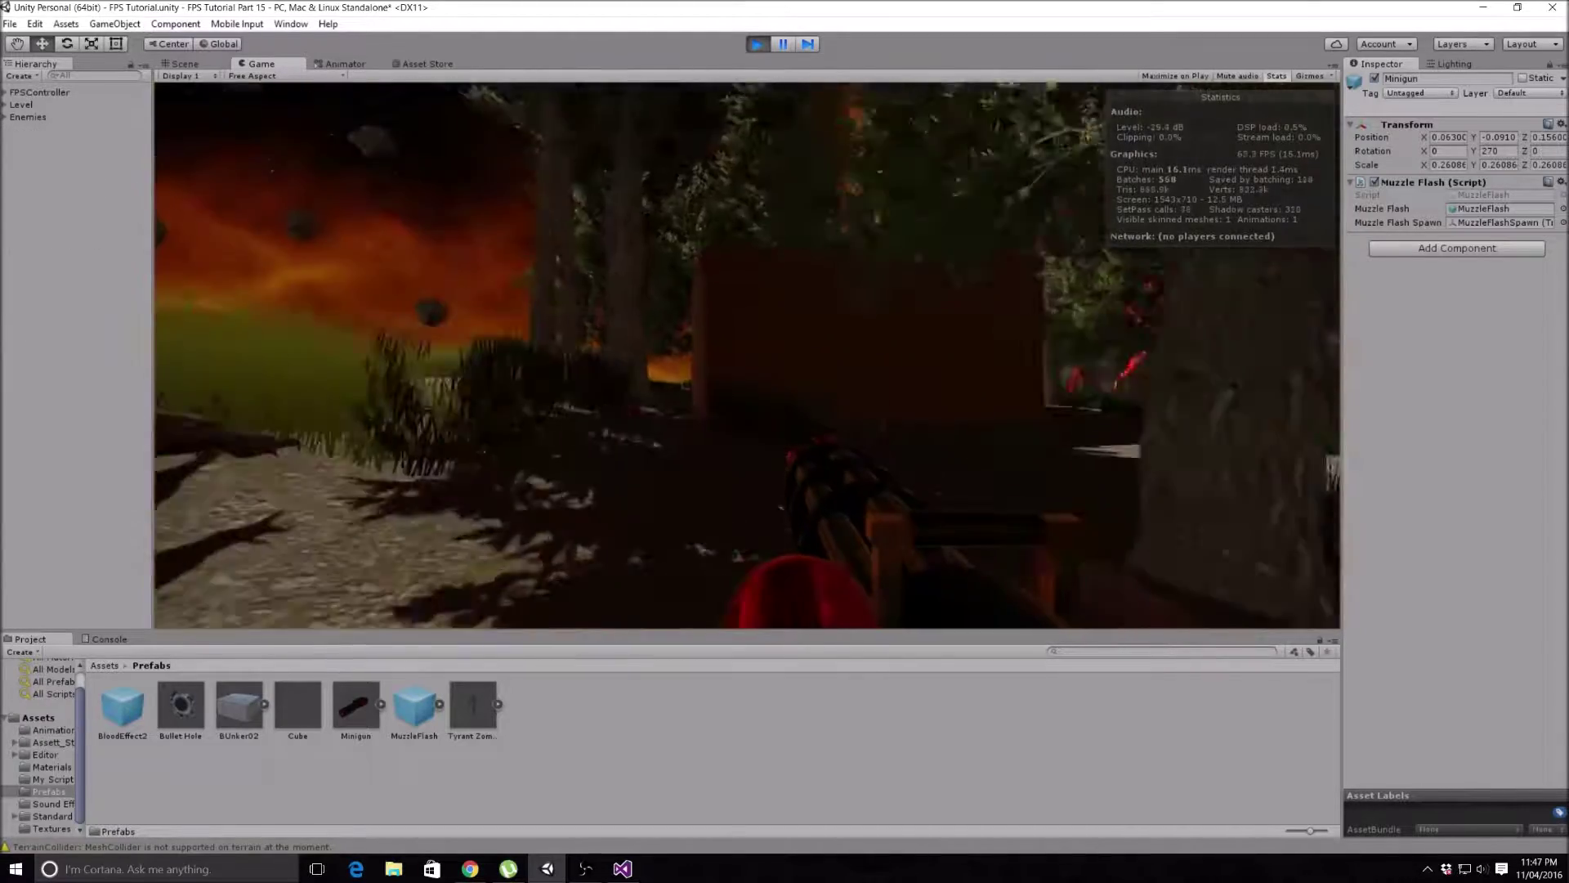
{"action": "left_click", "coordinate": [745, 353]}
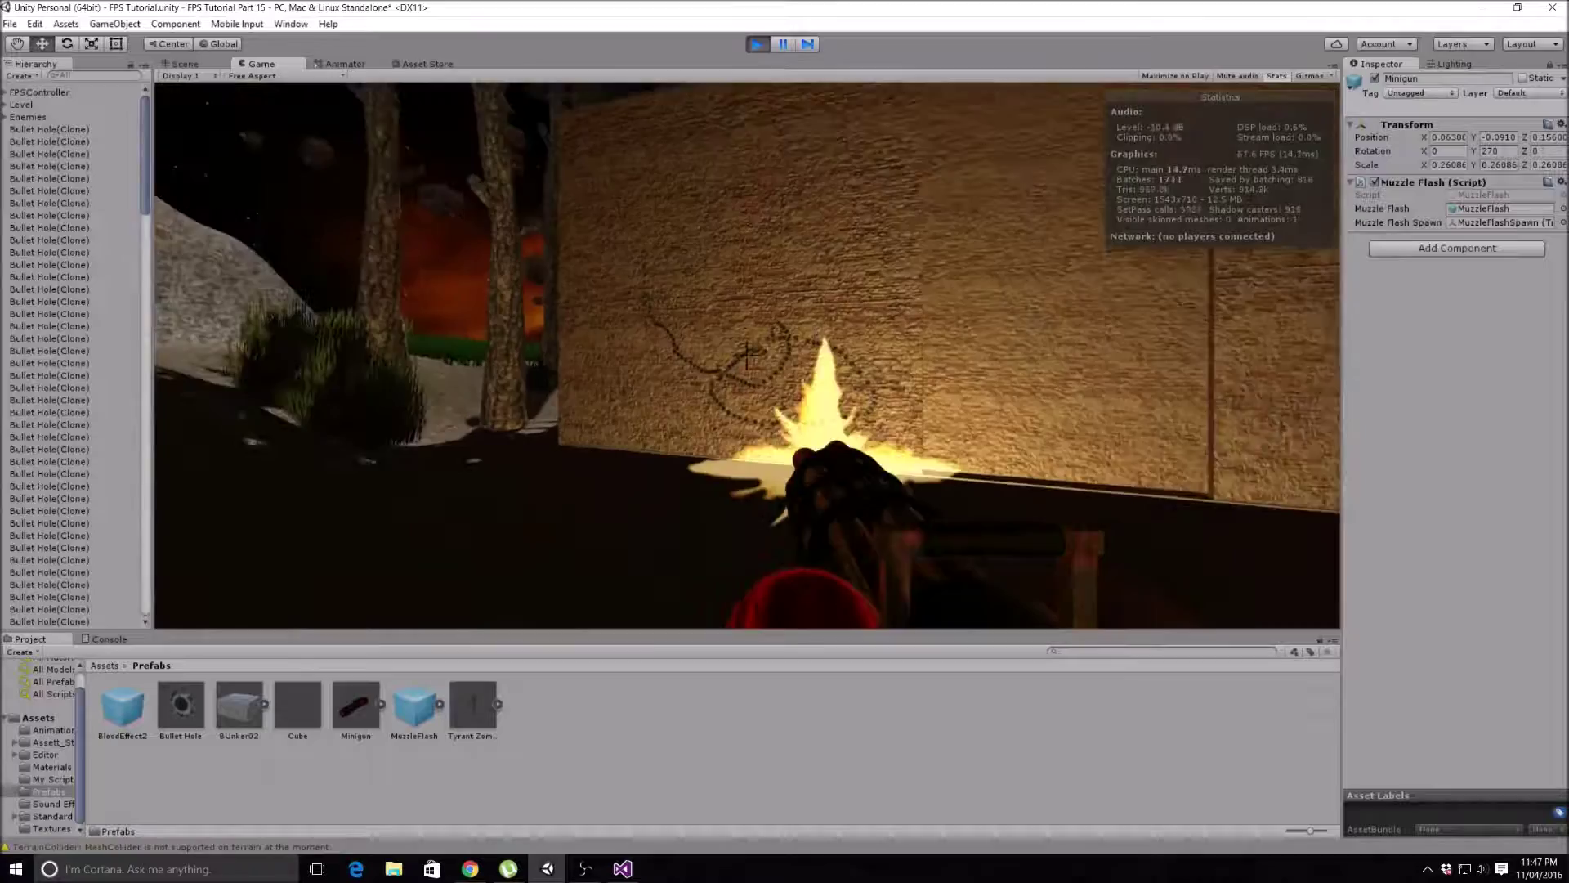
{"action": "left_click", "coordinate": [746, 355]}
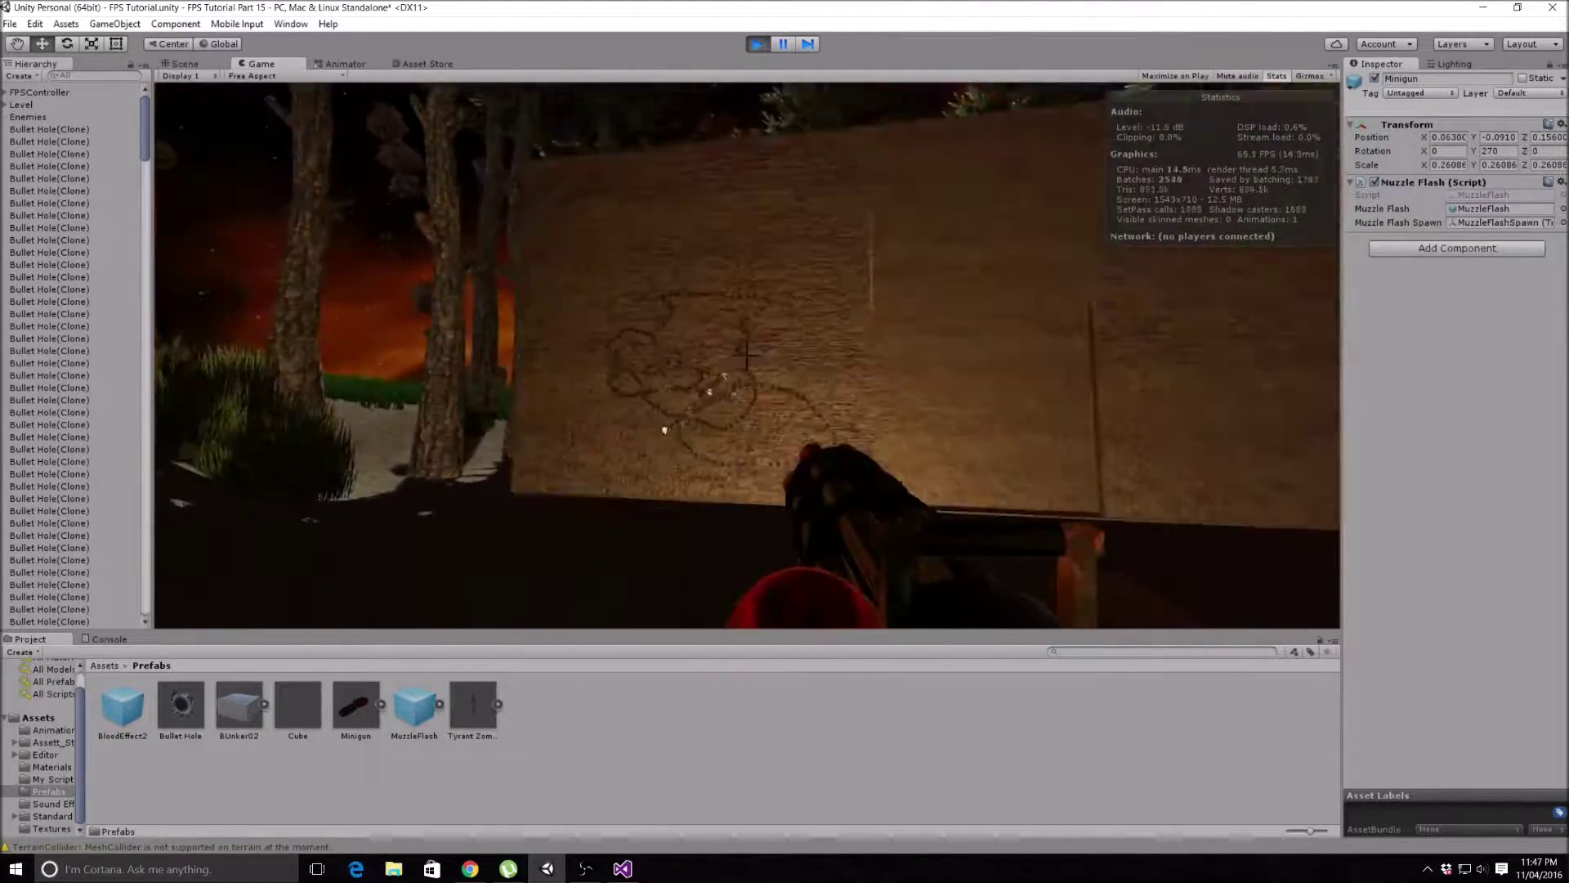
{"action": "left_click", "coordinate": [746, 354]}
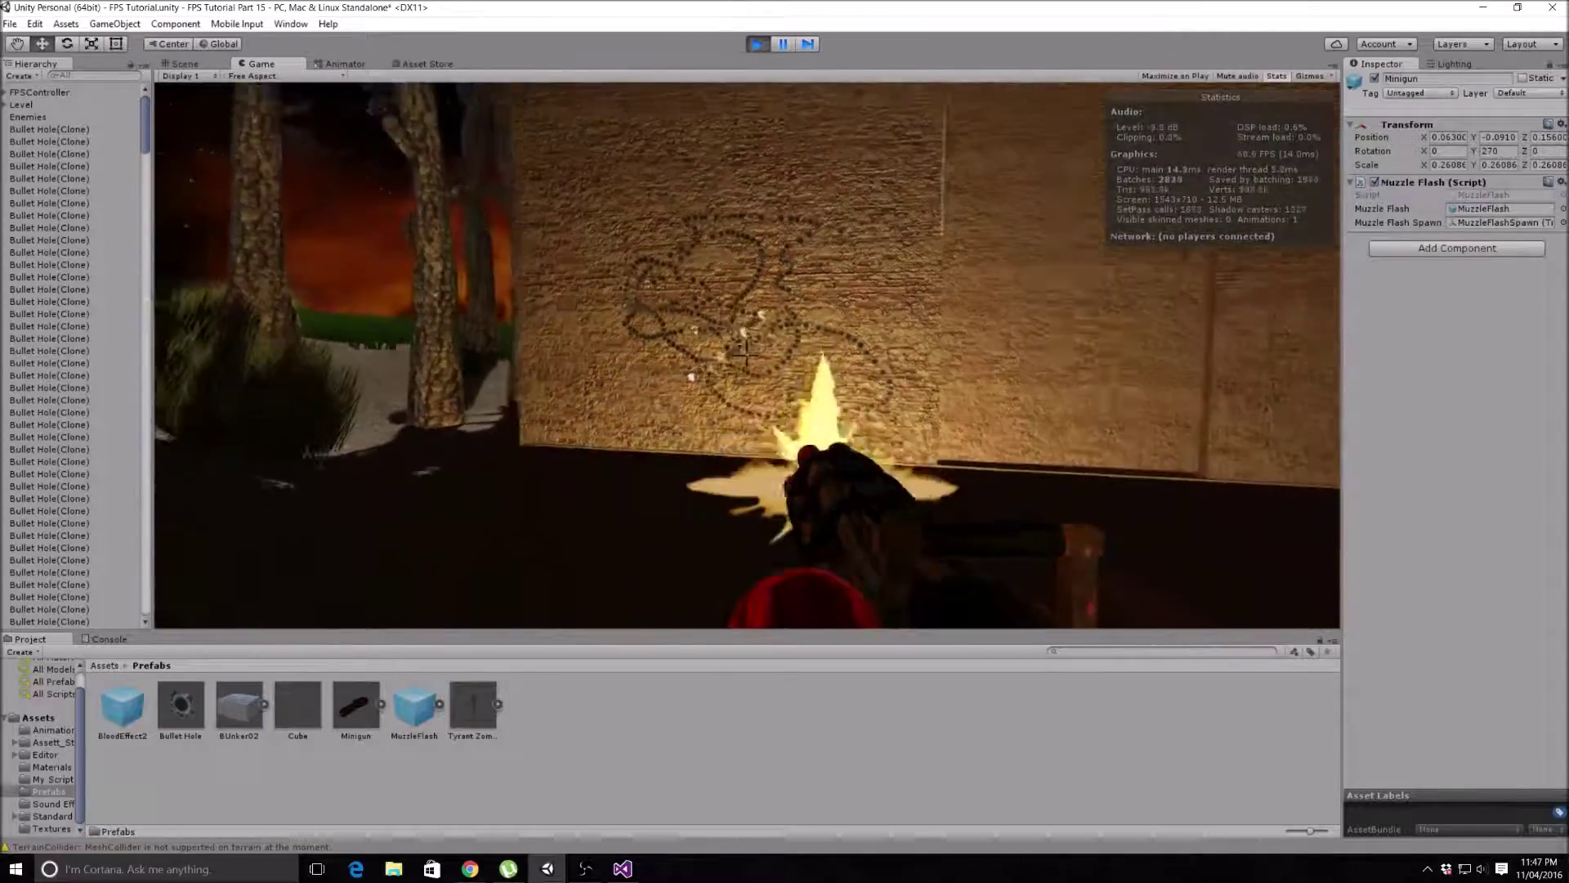
{"action": "left_click", "coordinate": [746, 355]}
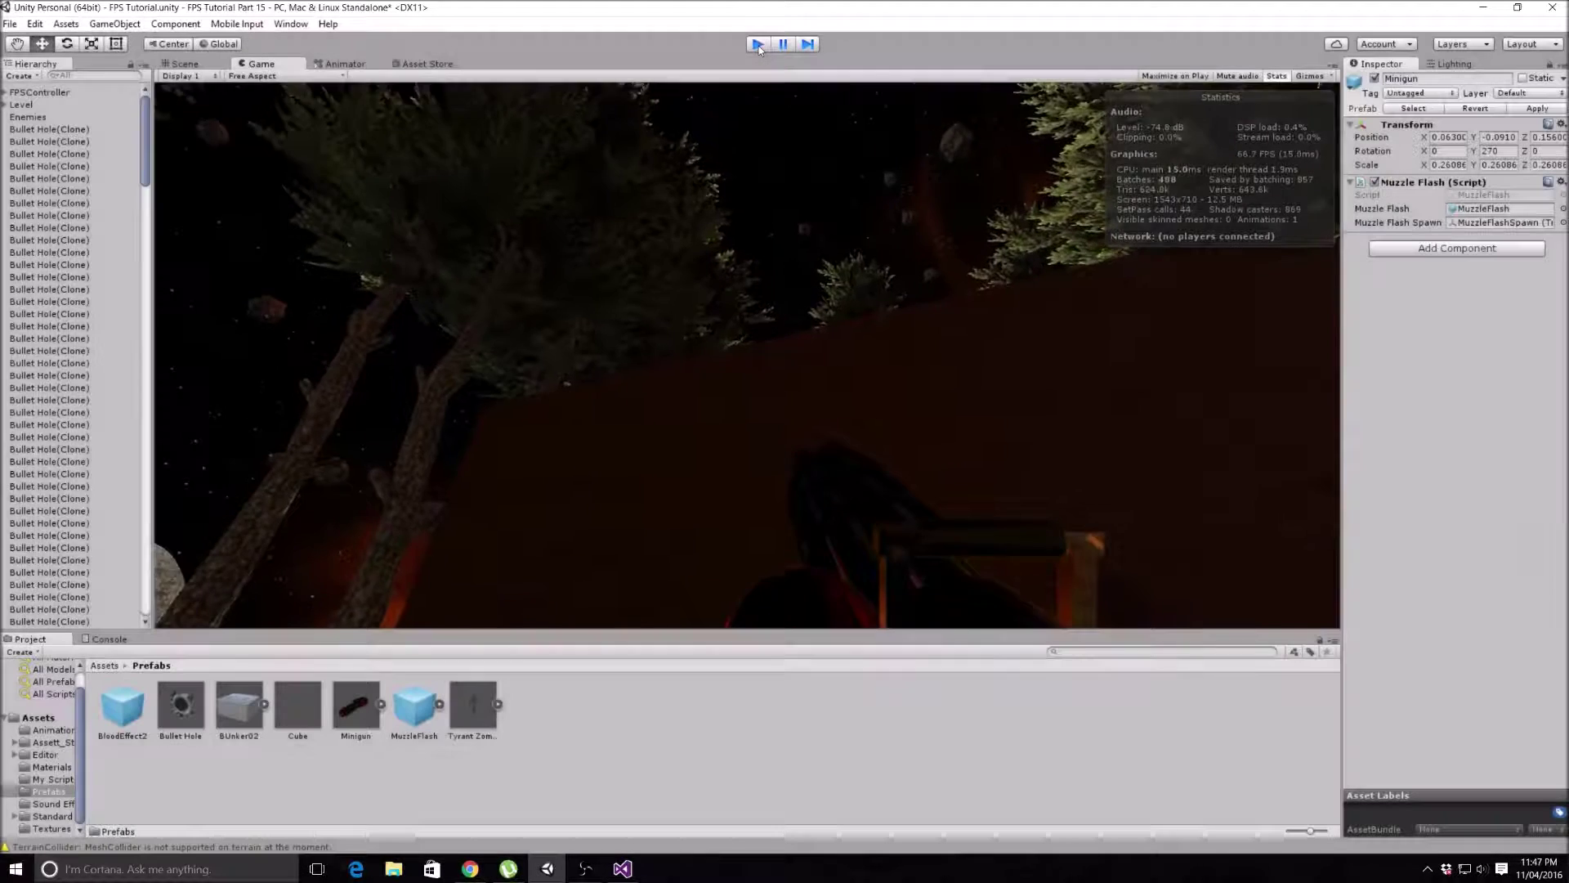
{"action": "left_click", "coordinate": [758, 44]}
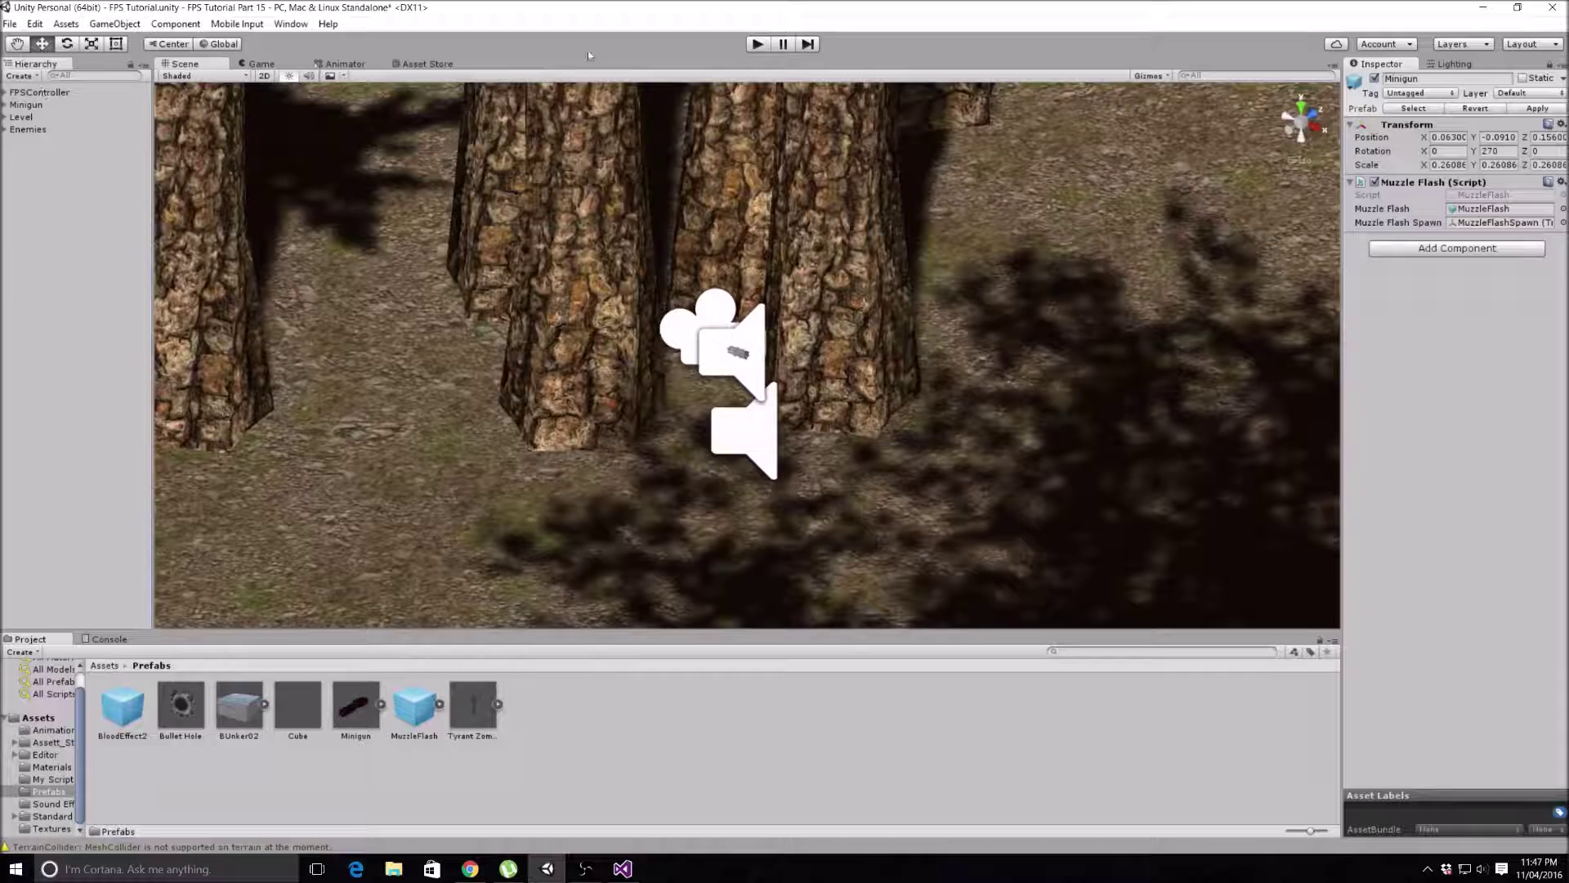
{"action": "left_click", "coordinate": [4, 92]}
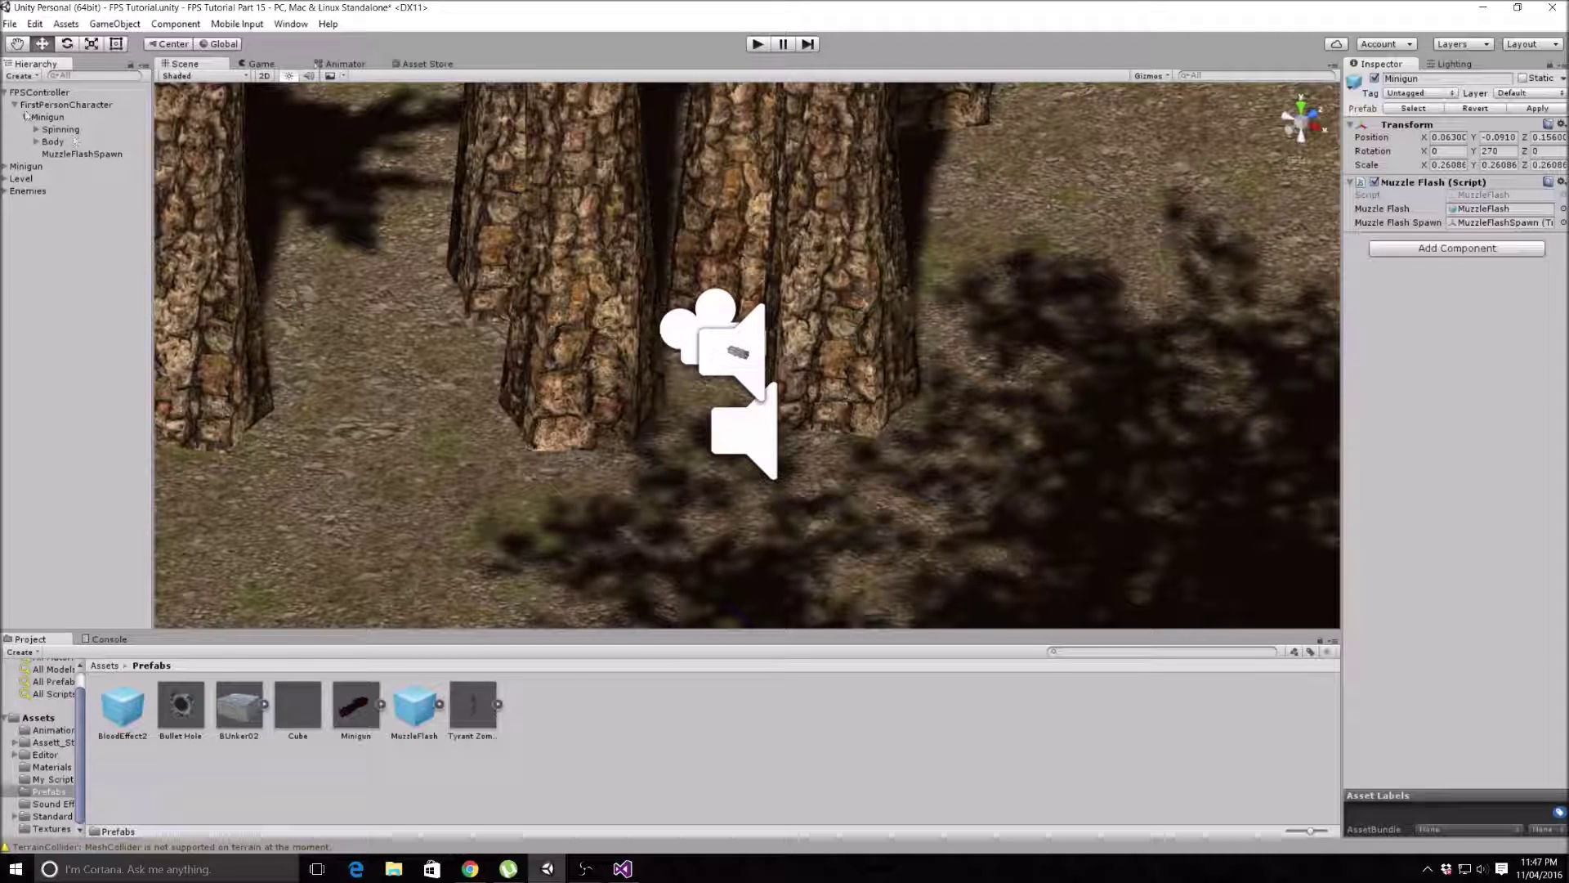
{"action": "left_click", "coordinate": [43, 105]}
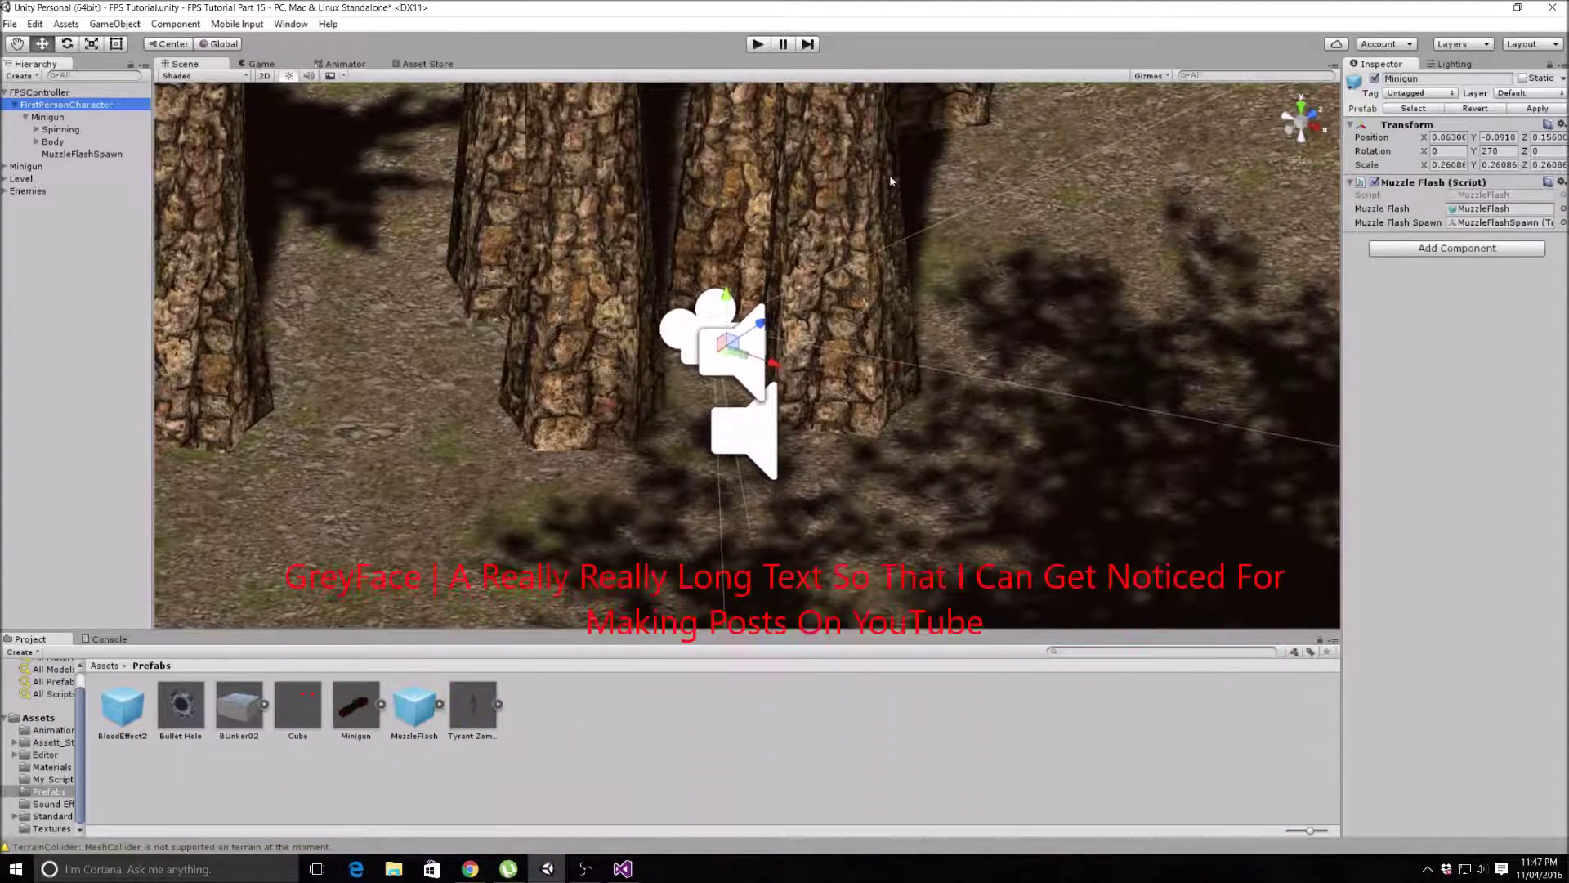
{"action": "left_click", "coordinate": [38, 93]}
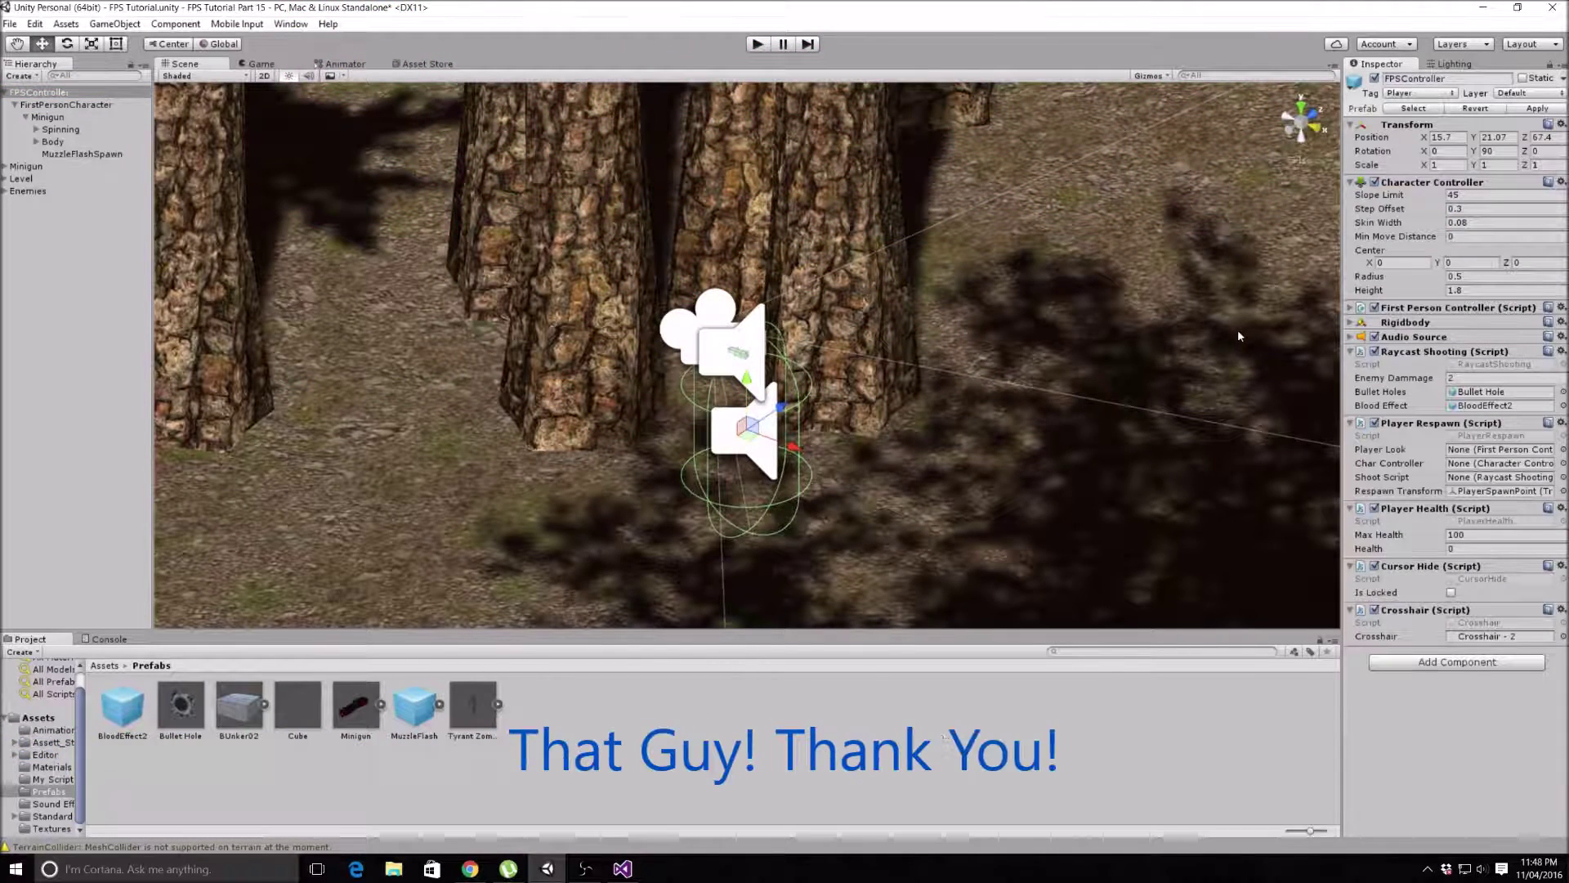
{"action": "left_click", "coordinate": [90, 103]}
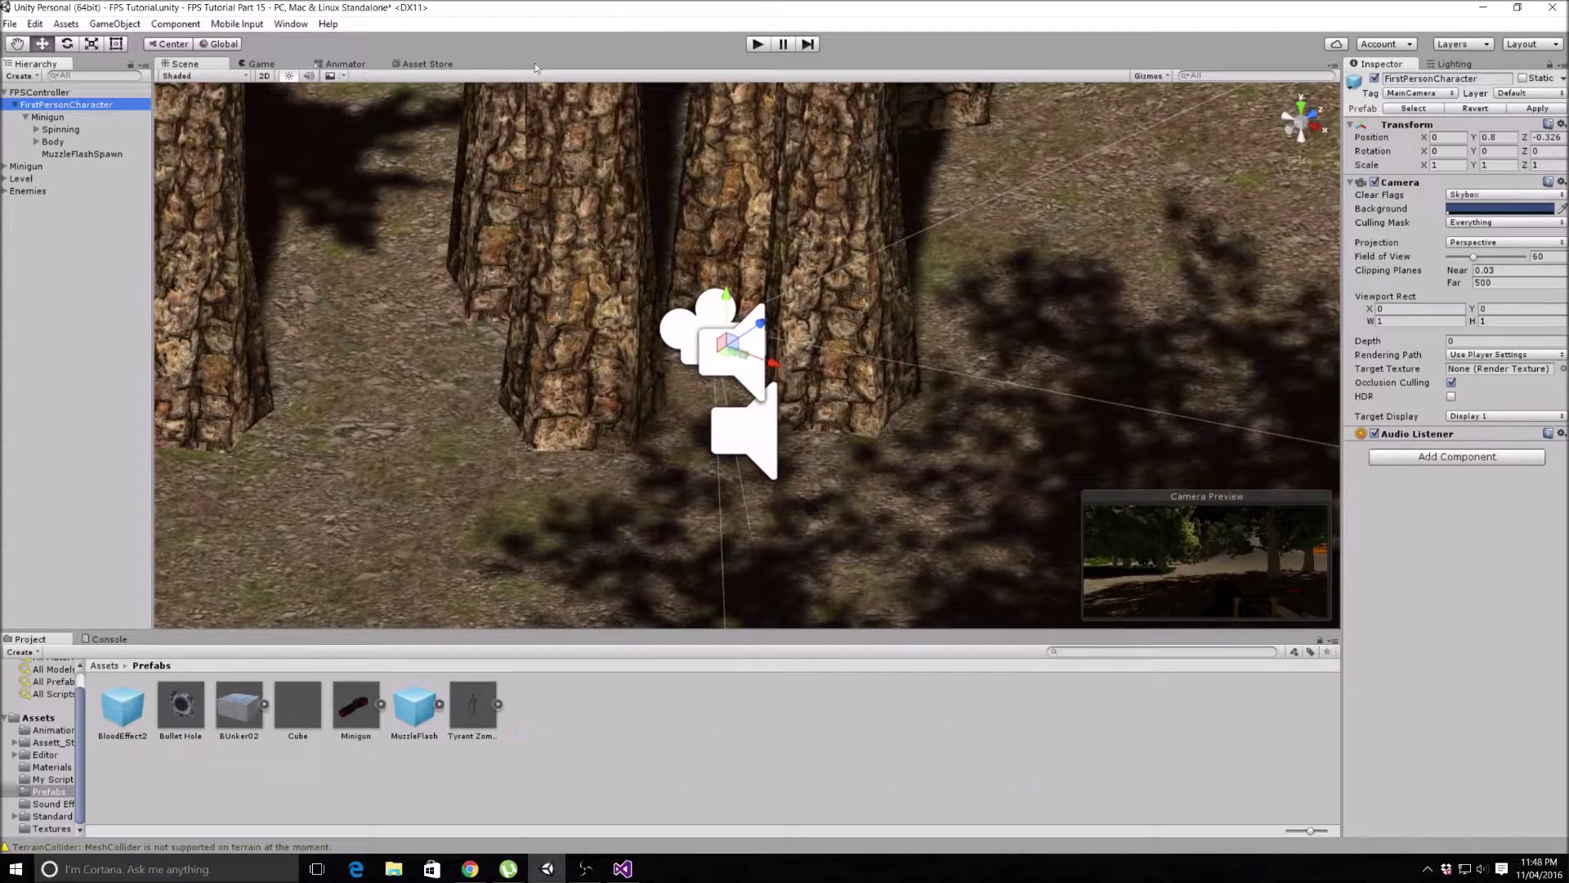
{"action": "left_click", "coordinate": [103, 667]}
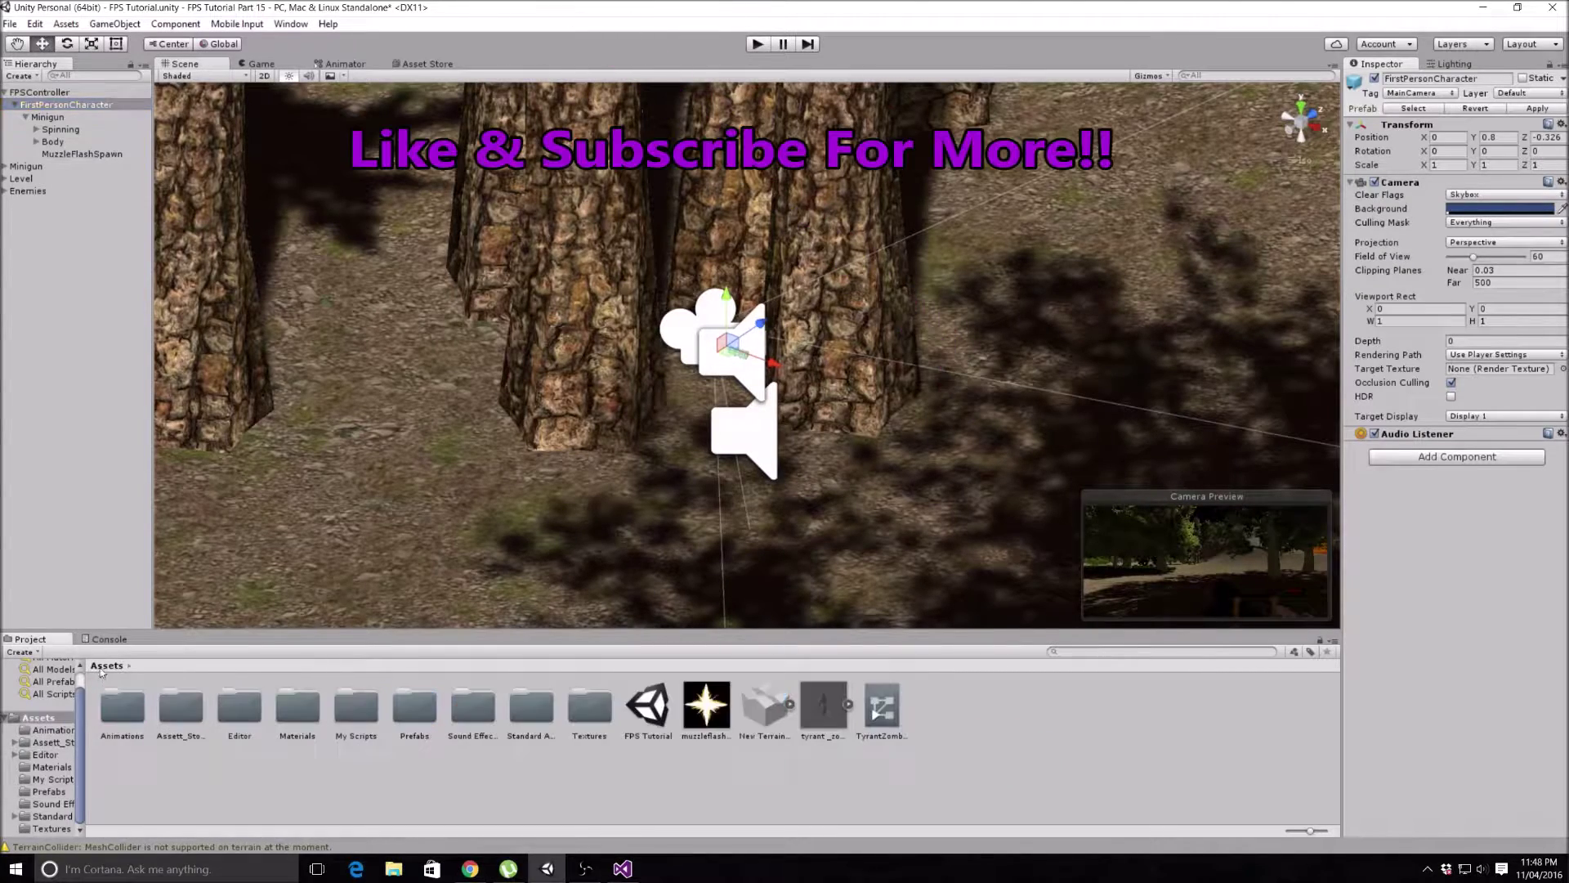
{"action": "left_click_drag", "start_coordinate": [971, 263], "coordinate": [977, 169], "text": "alt"}
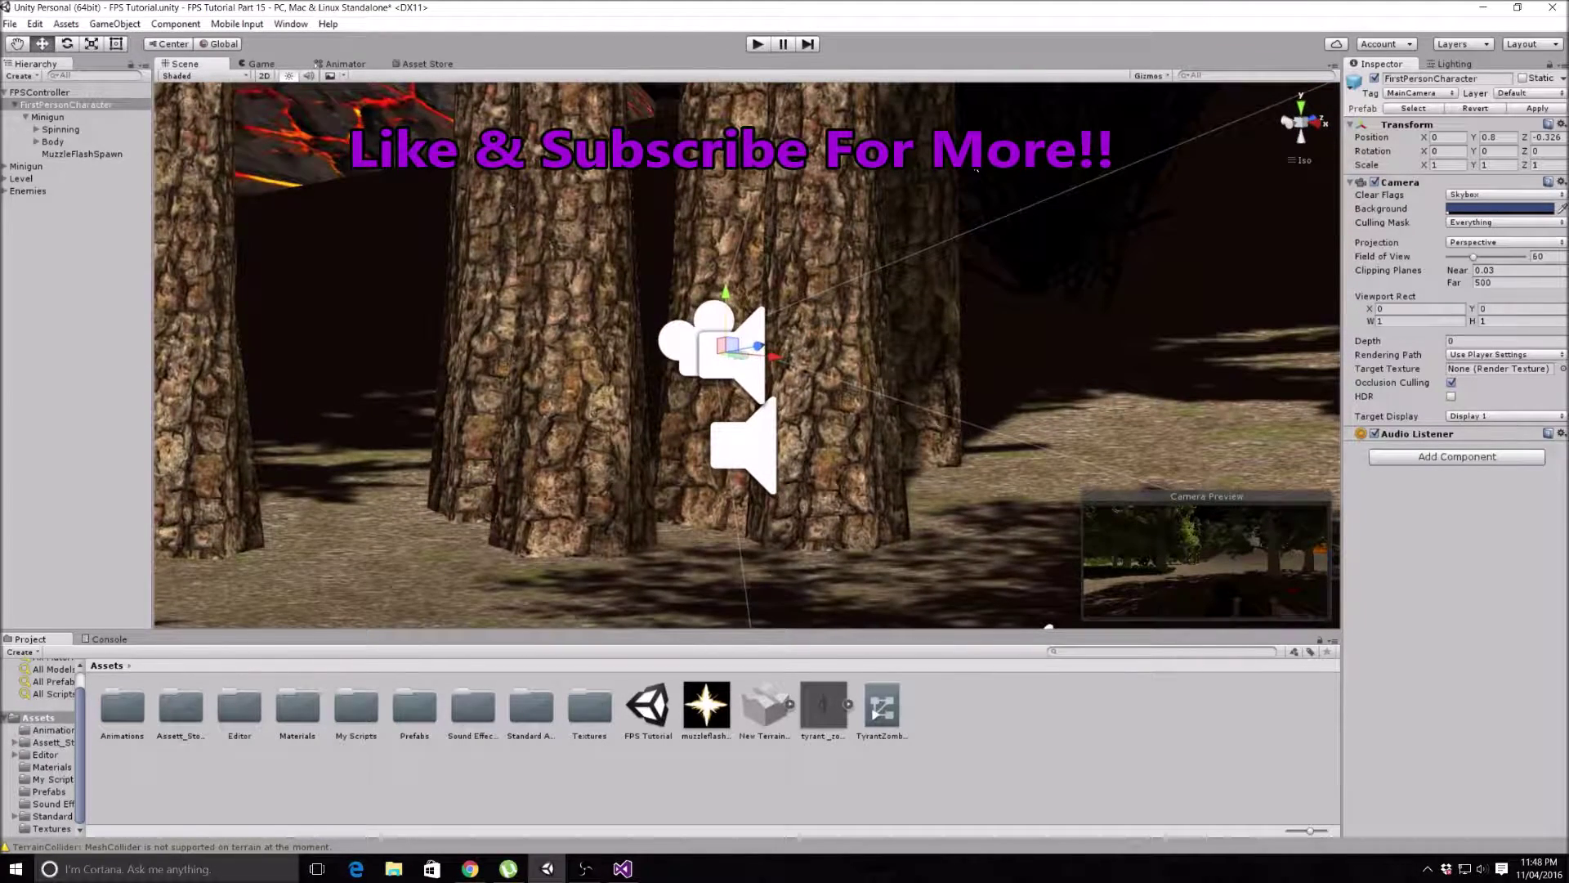